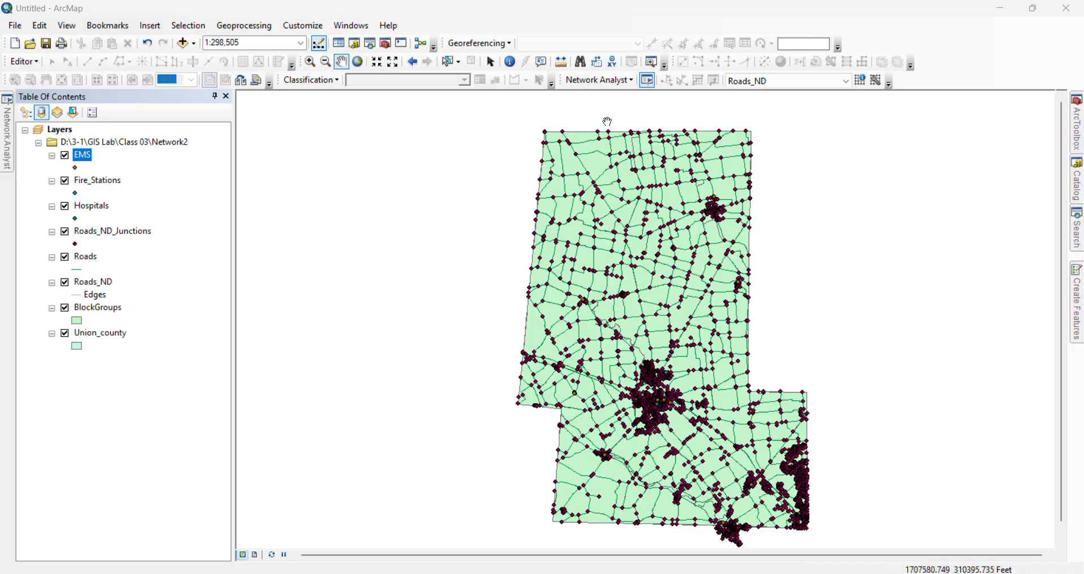
click(624, 83)
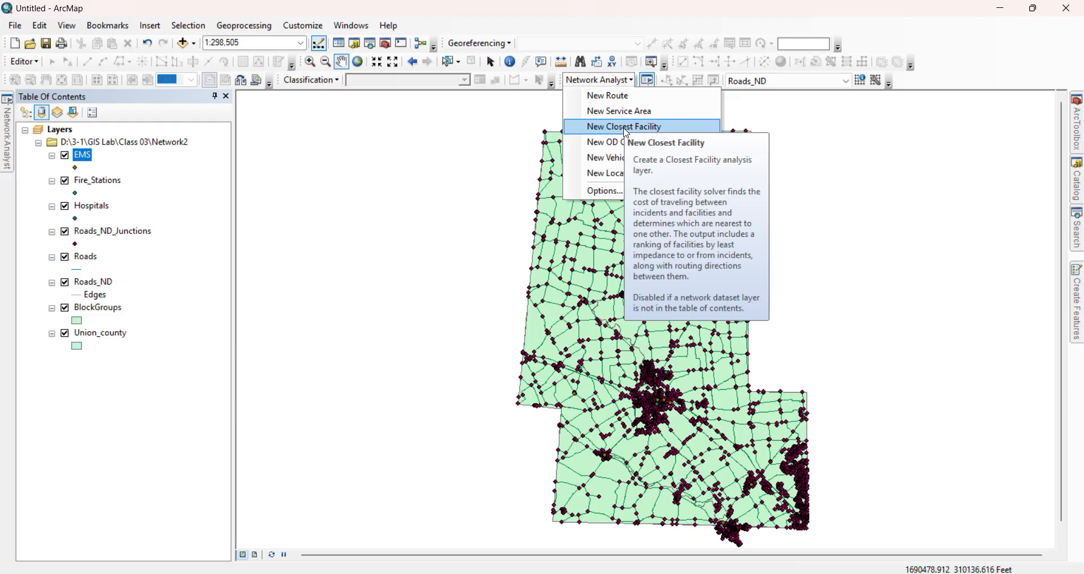
click(624, 83)
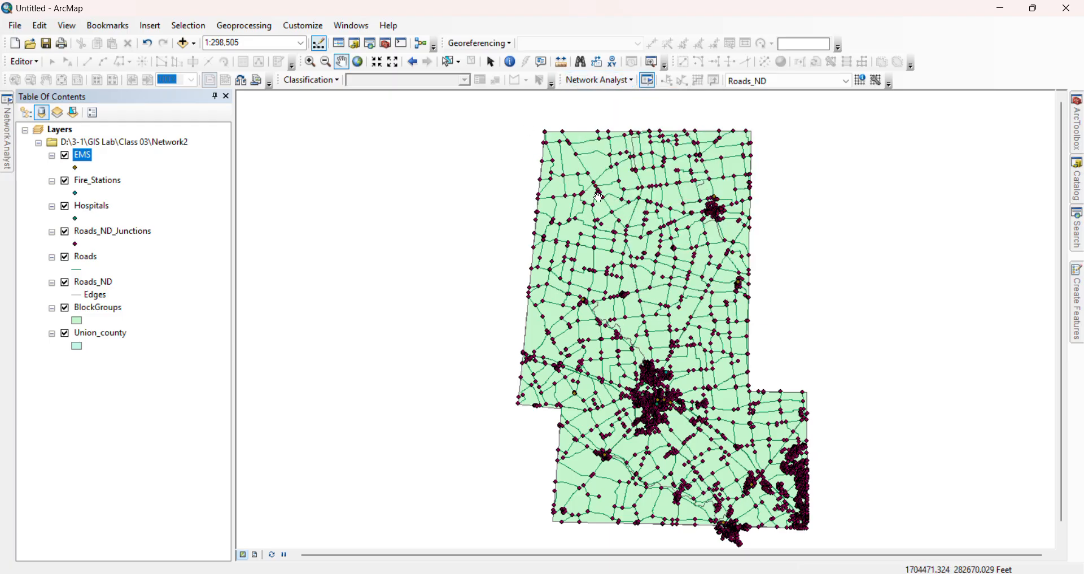
drag(621, 196, 603, 188)
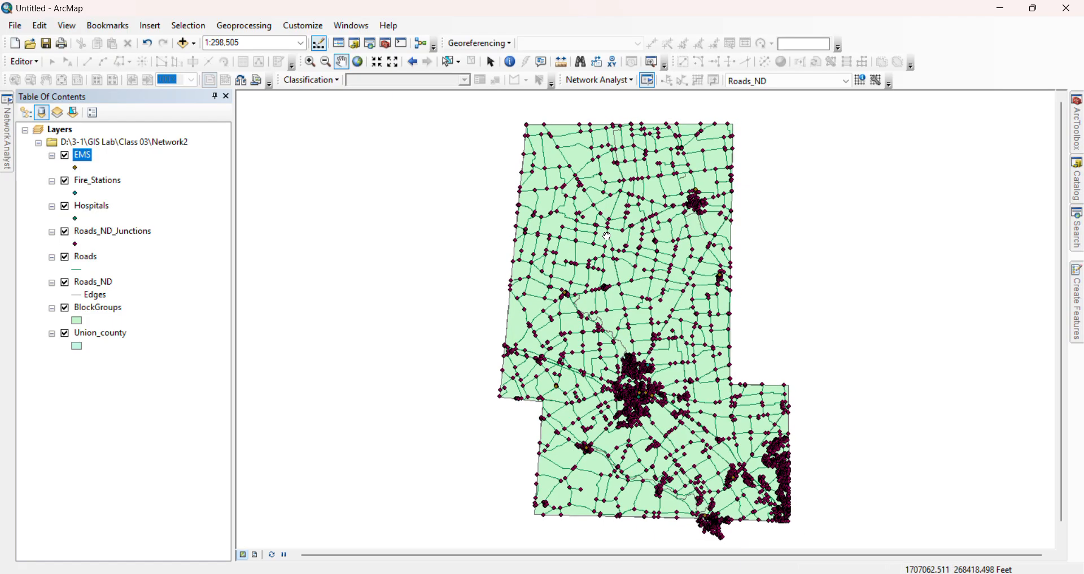
click(620, 82)
click(619, 83)
drag(586, 219, 583, 220)
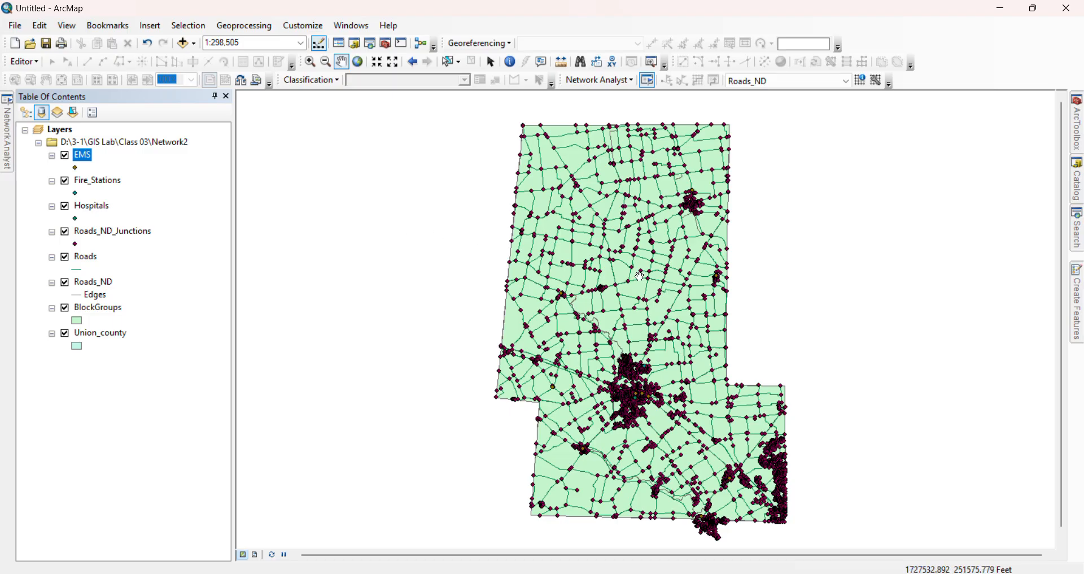
click(127, 194)
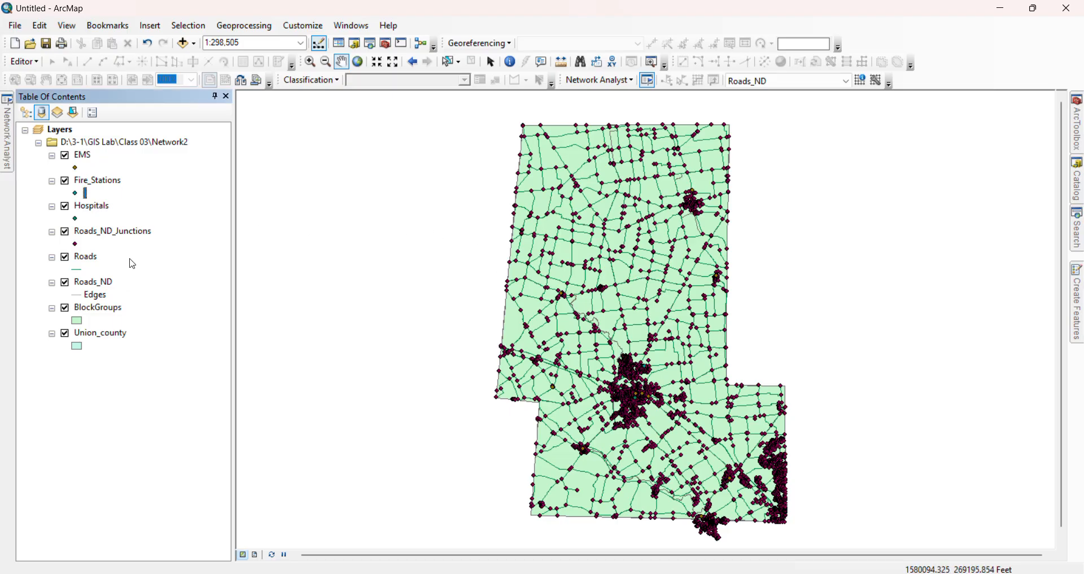
Open the attribute table of the Roads layer, examine its Minutes and Length_mi fields, and close the table
click(106, 260)
right_click(105, 259)
click(143, 305)
drag(110, 345, 577, 343)
scroll(498, 197, down, 2)
scroll(502, 213, up, 2)
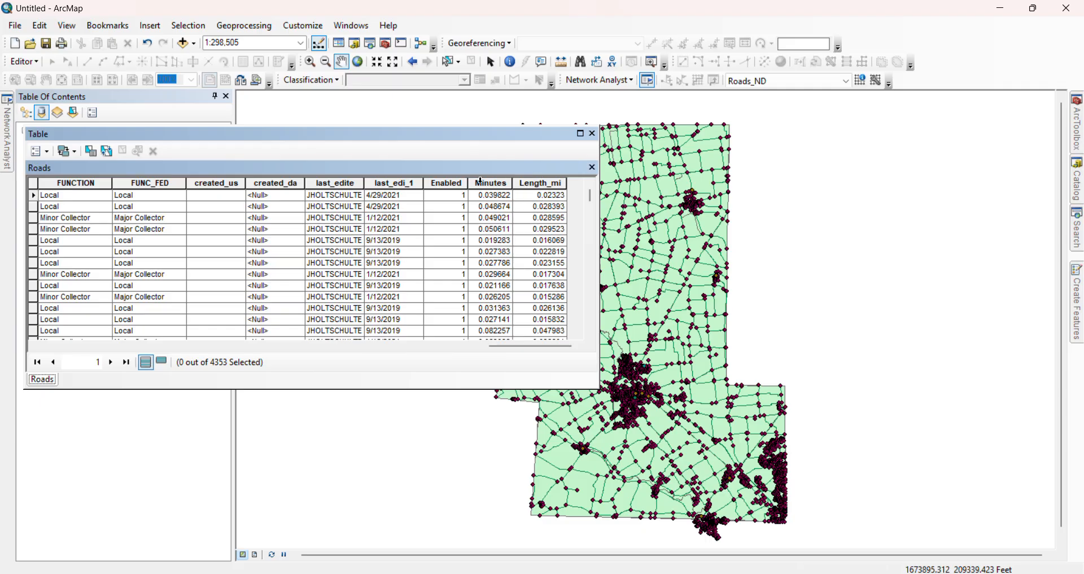
click(592, 134)
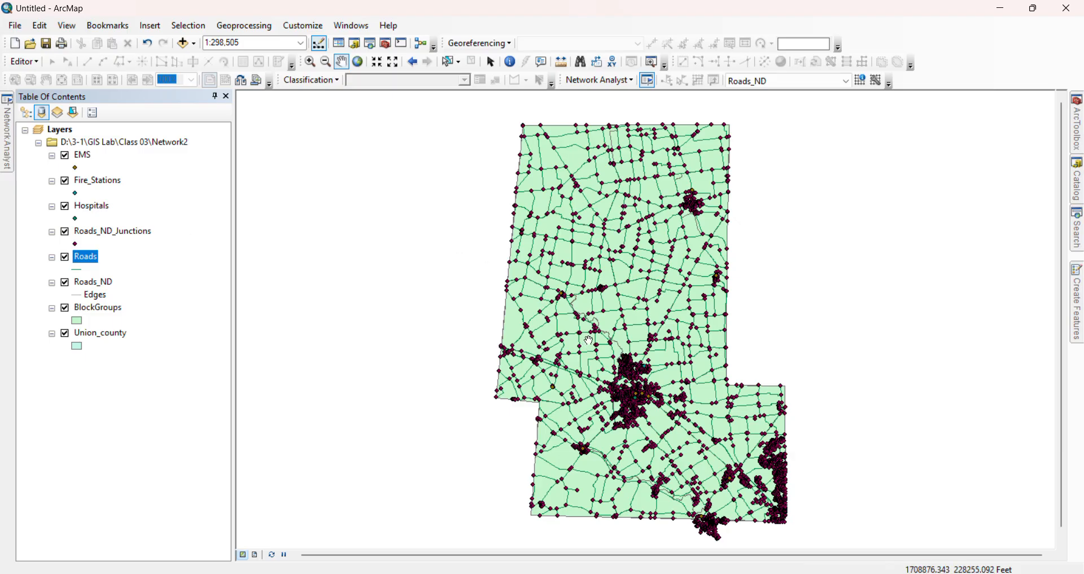
Create a new Service Area analysis layer on the Roads_ND network and show the Network Analyst window
drag(610, 315, 595, 313)
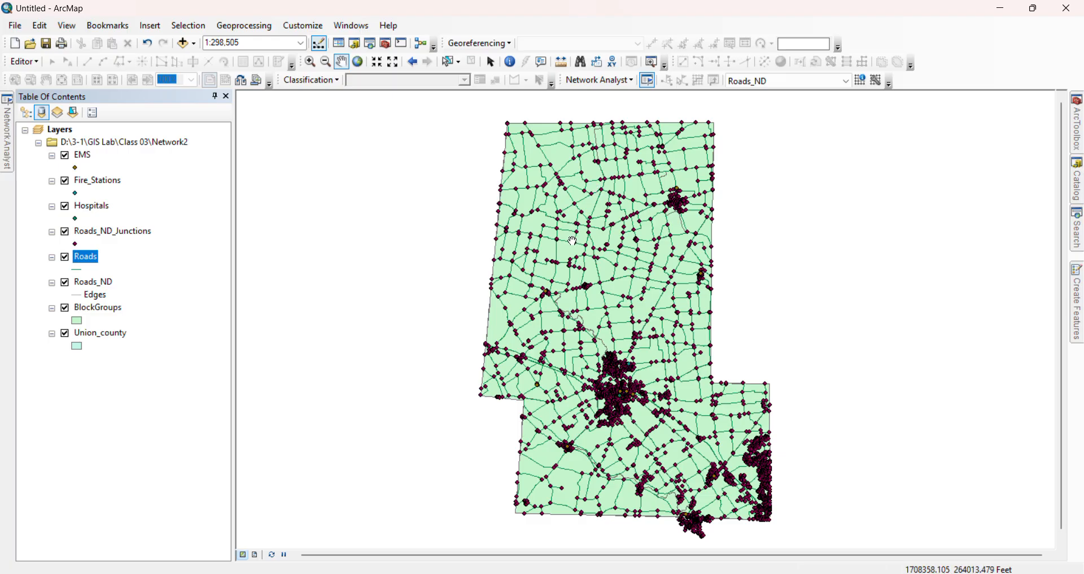
click(630, 82)
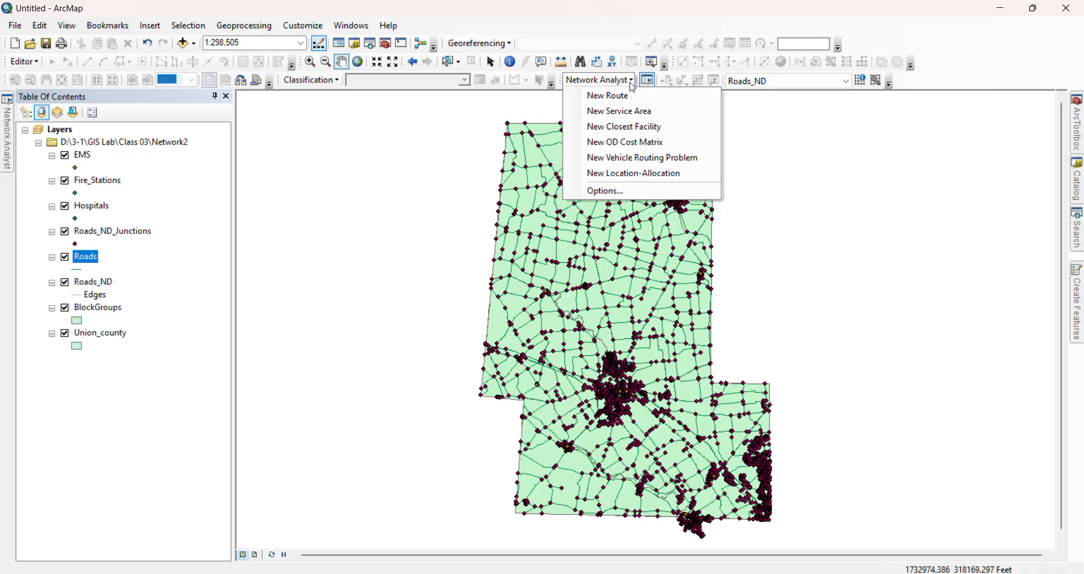
click(631, 113)
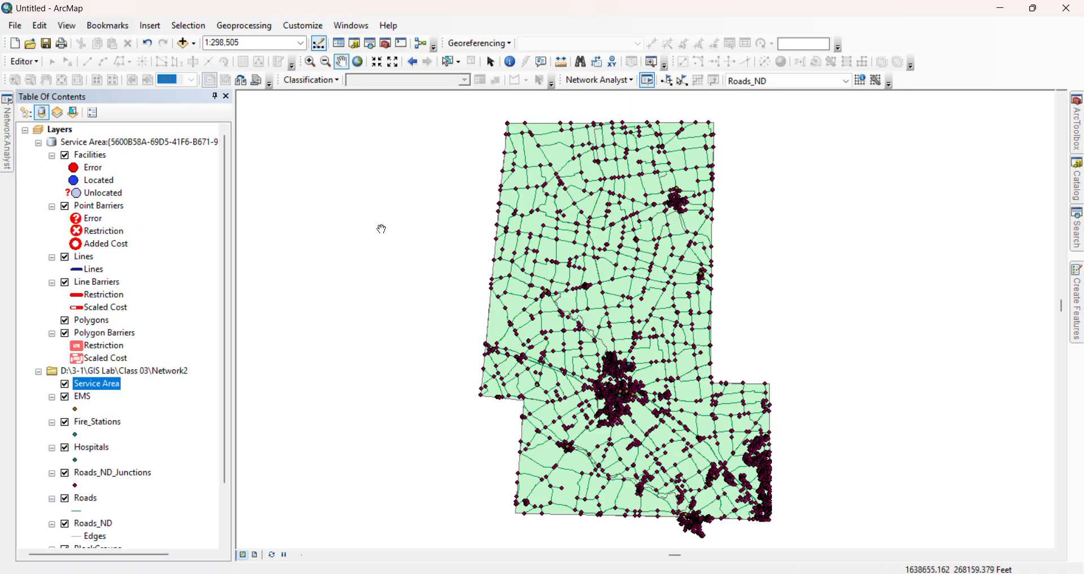
click(649, 81)
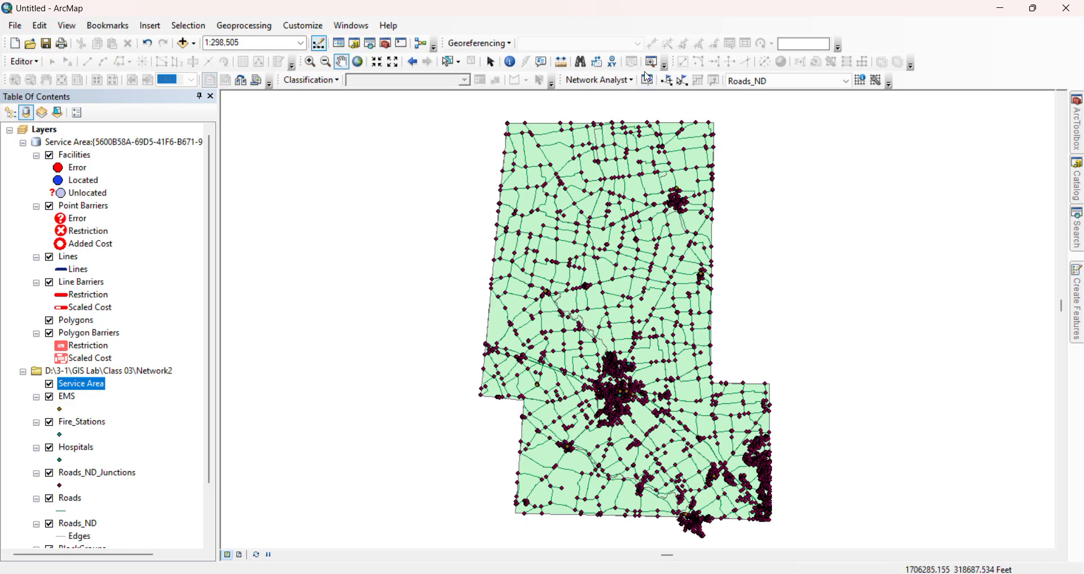
click(647, 79)
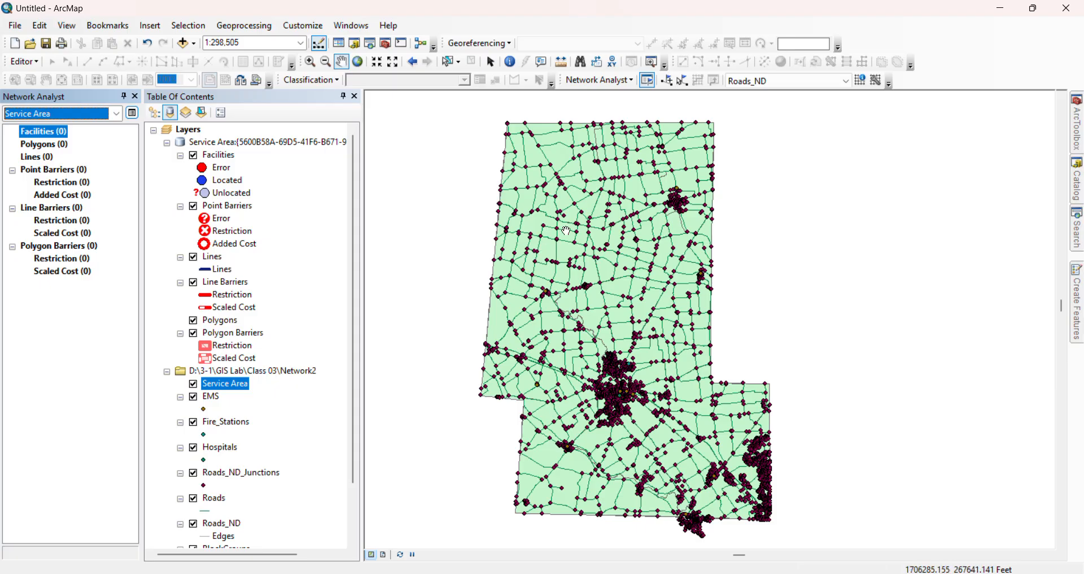
Hide the EMS, Fire_Stations and Roads_ND_Junctions layers on the map
scroll(261, 377, down, 2)
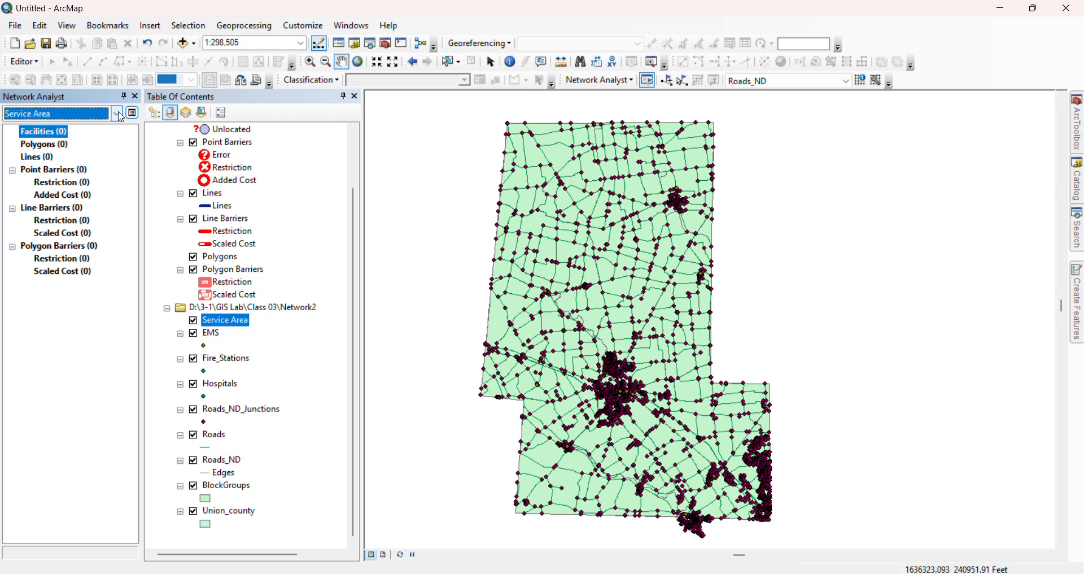
click(59, 134)
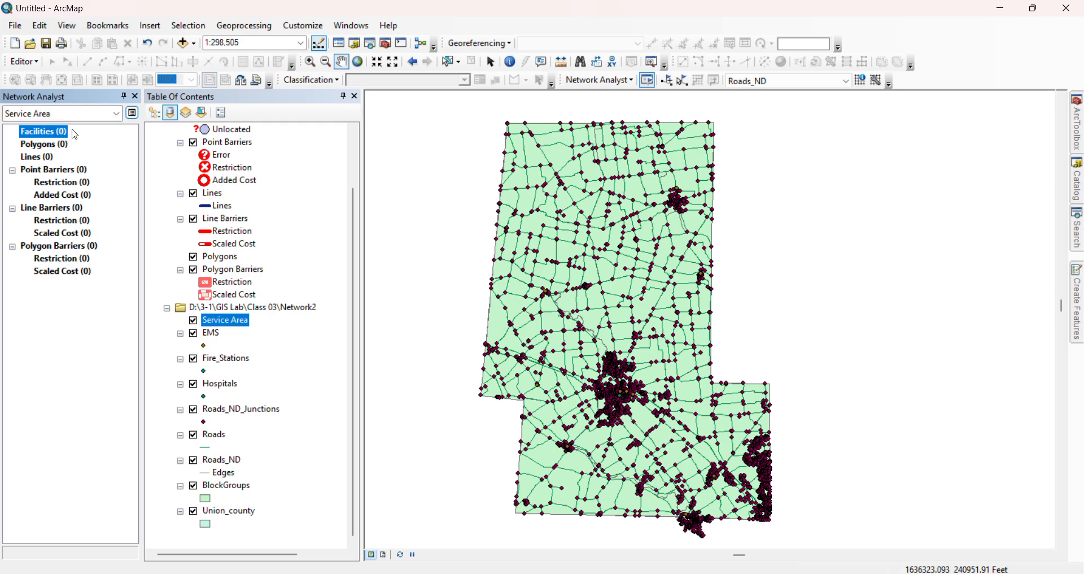
click(65, 145)
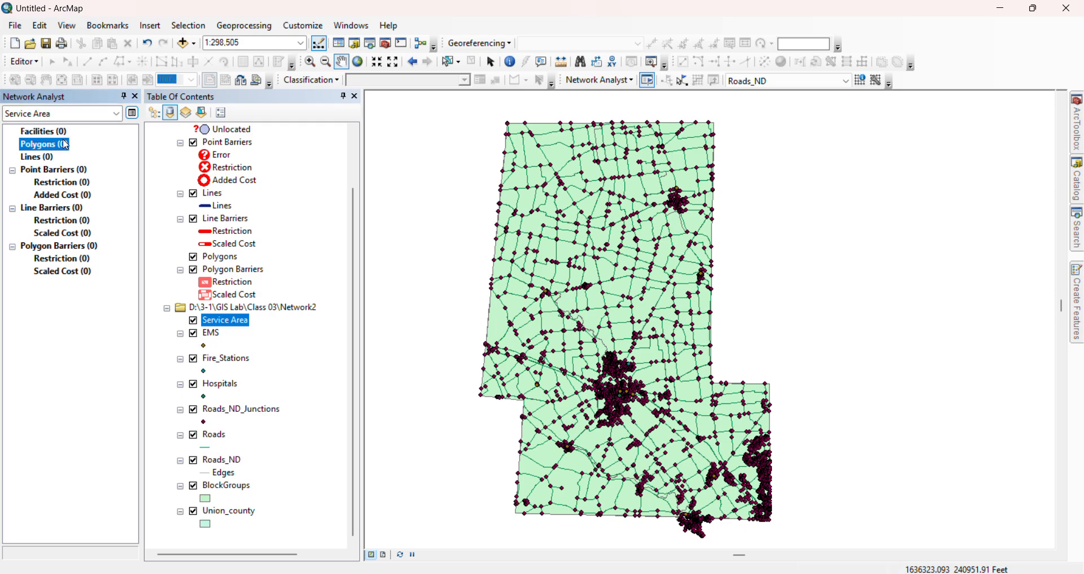
click(71, 132)
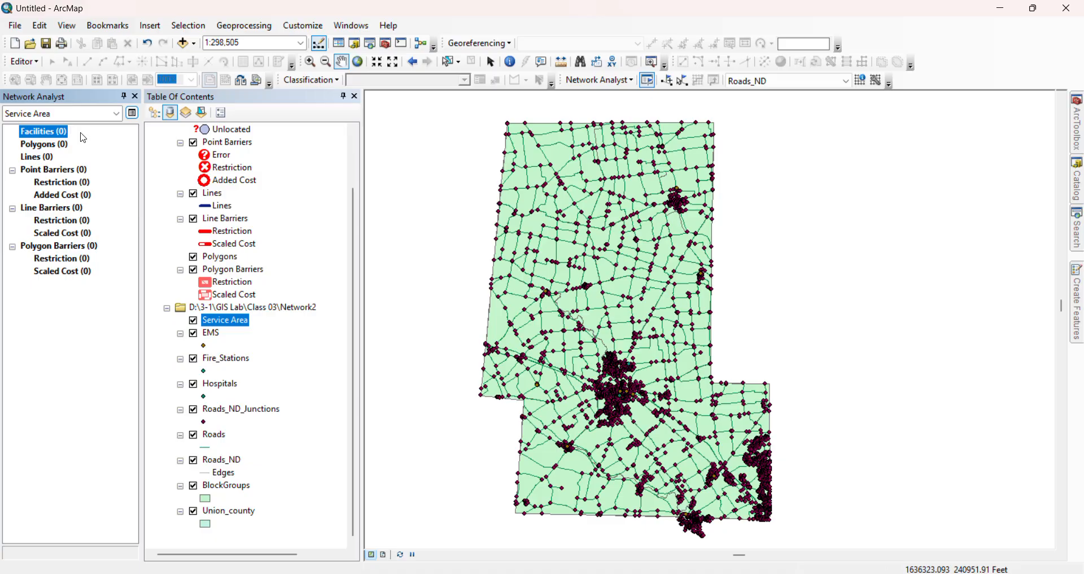
click(193, 333)
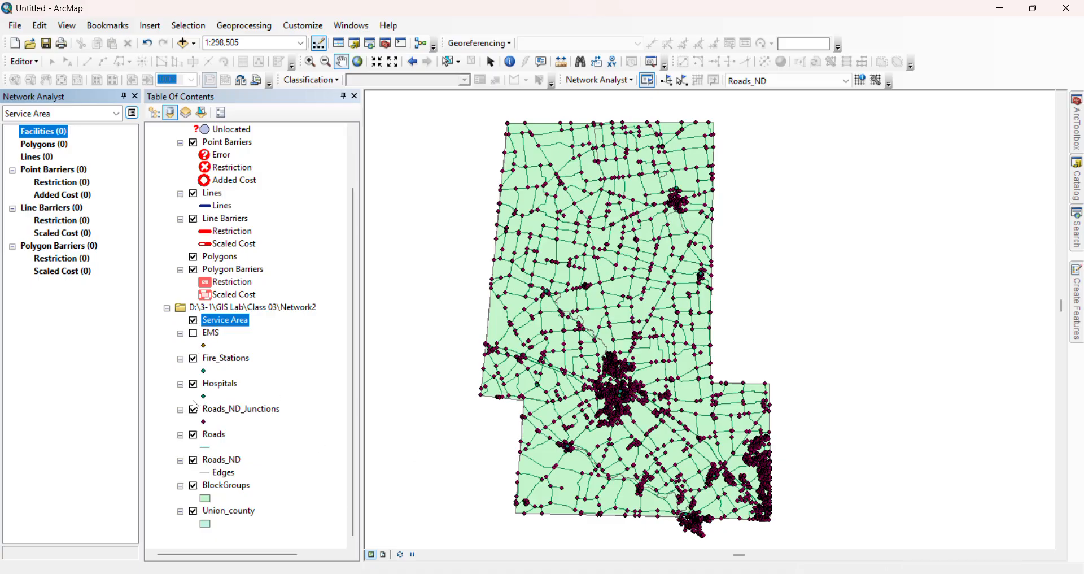
click(193, 359)
click(193, 410)
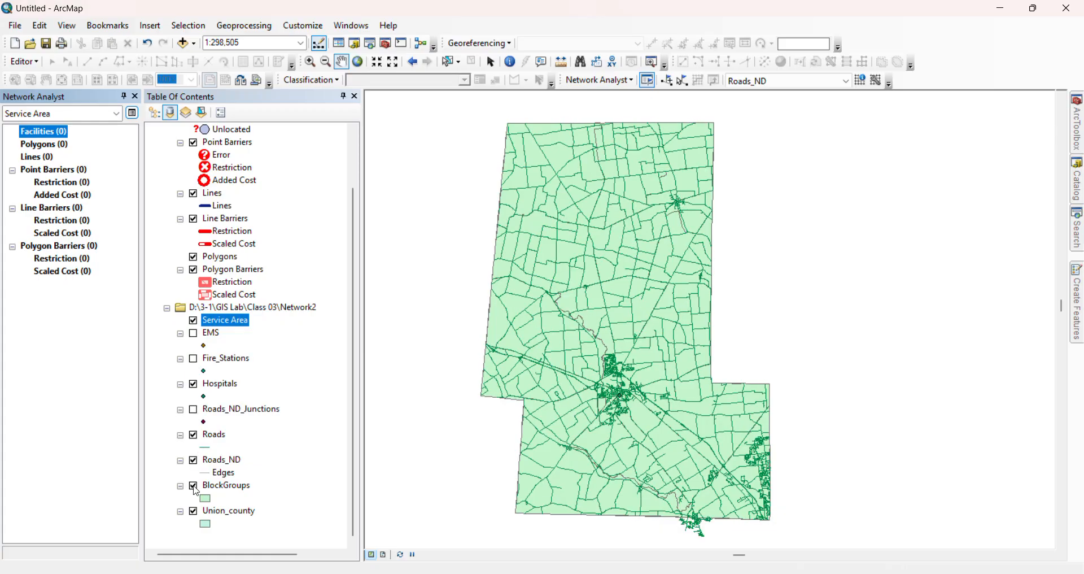
click(194, 511)
click(194, 511)
double_click(205, 498)
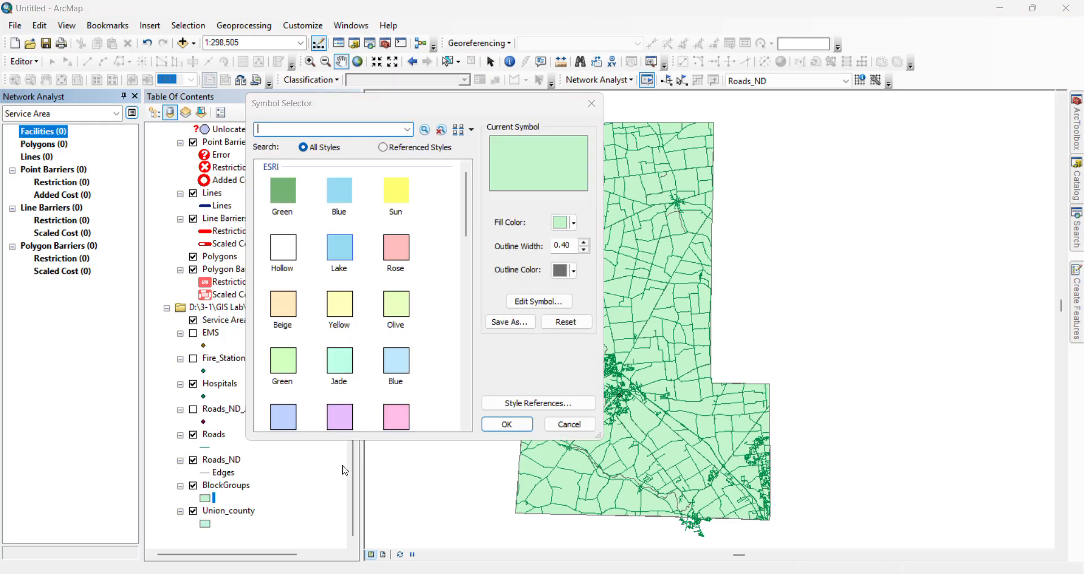
click(578, 433)
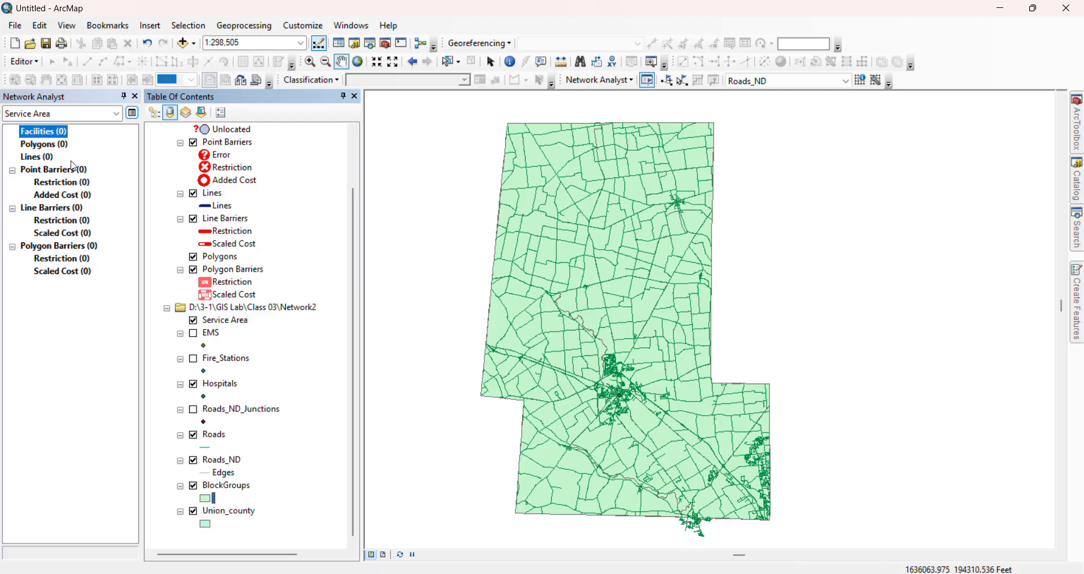
Load the Hospitals point layer as the Facilities of the service area analysis, using geometry
right_click(75, 133)
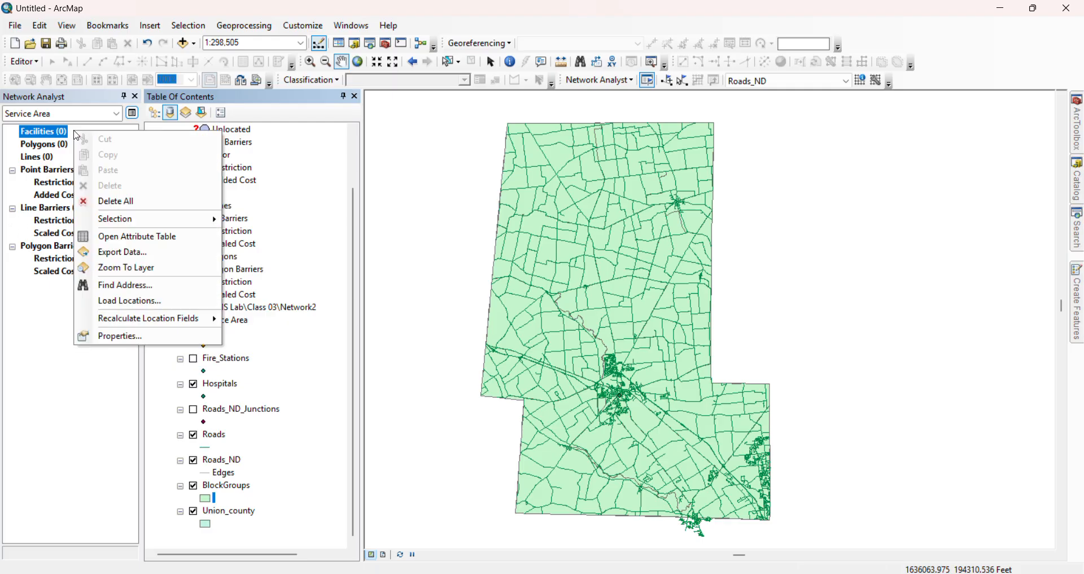
click(128, 301)
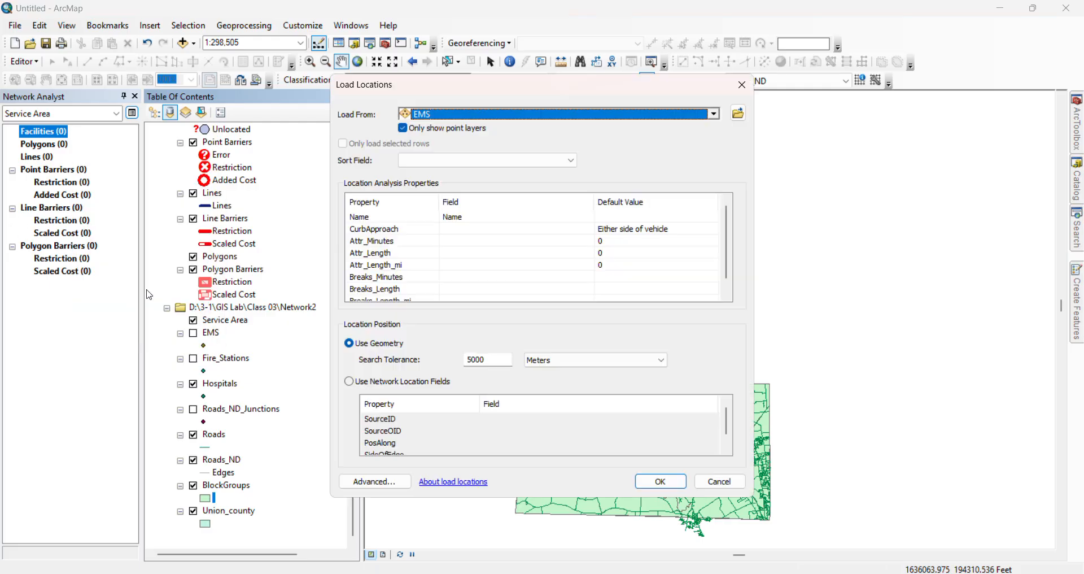
click(715, 113)
click(470, 196)
click(669, 478)
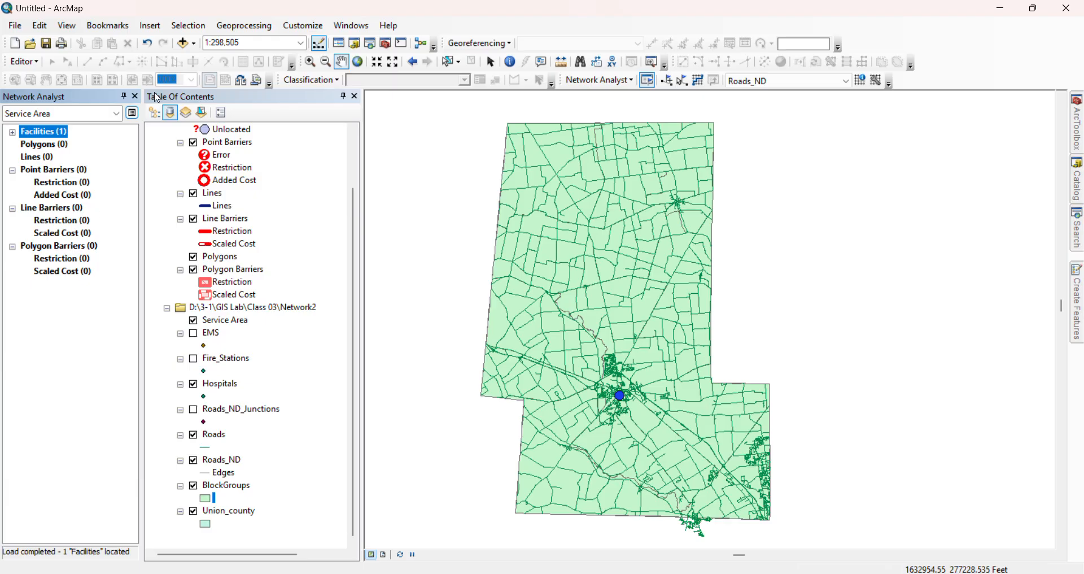
Enable the Length_mi and Minutes accumulation attributes in the service area layer's properties
click(132, 113)
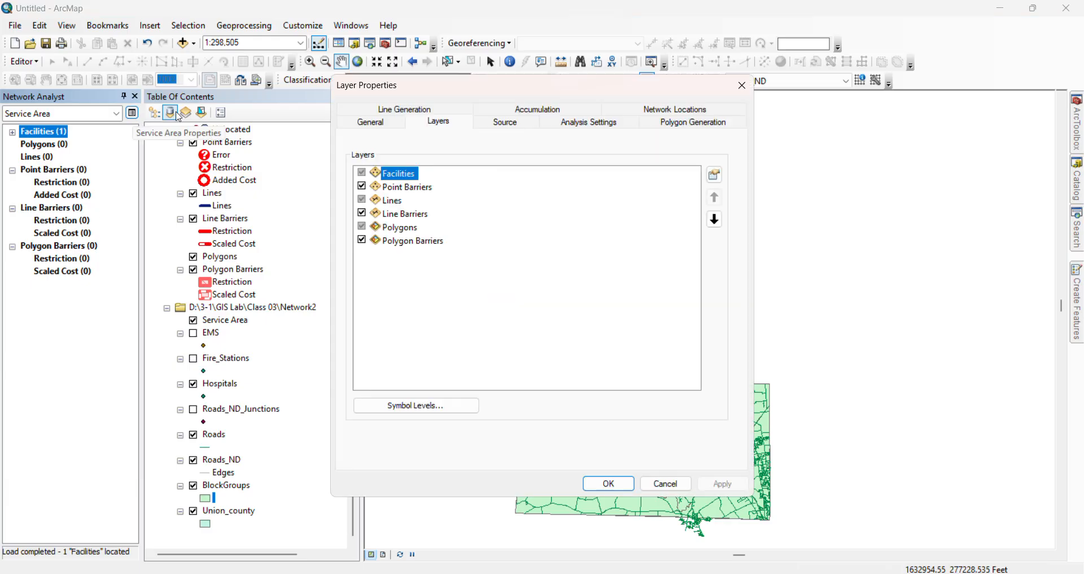
click(520, 111)
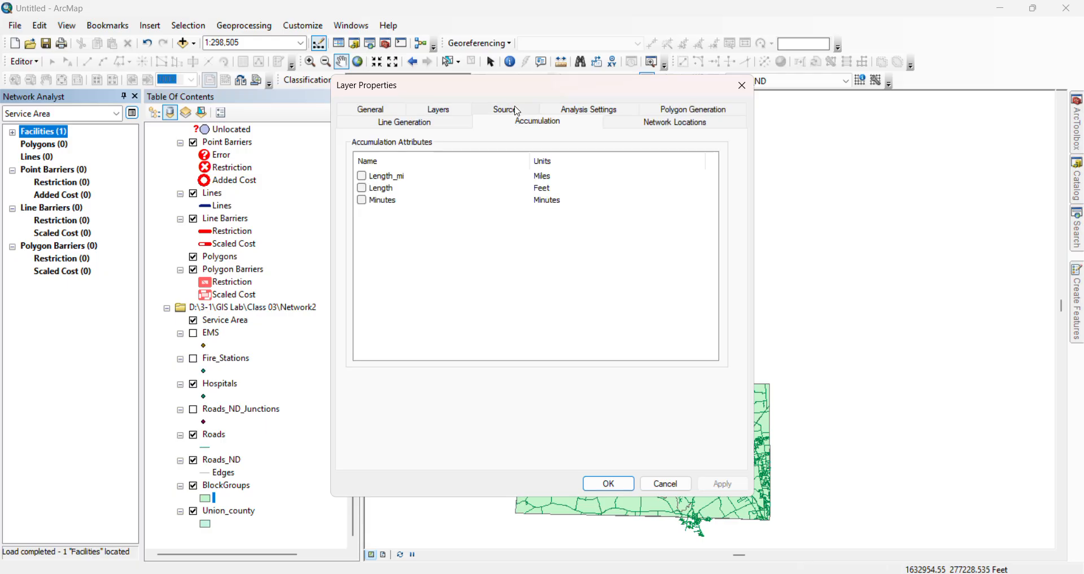
click(362, 176)
click(361, 199)
click(680, 108)
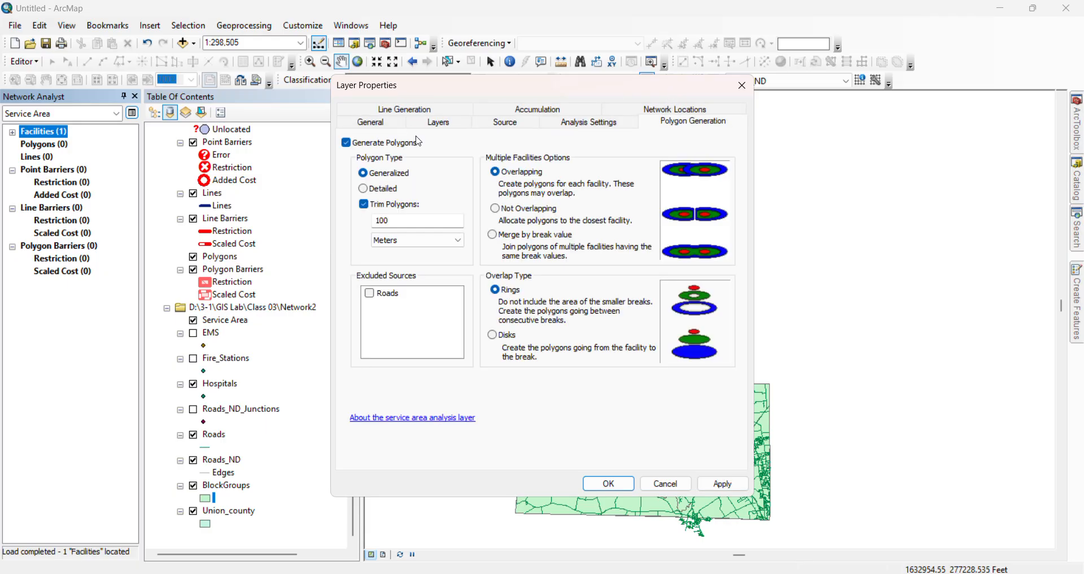
click(587, 122)
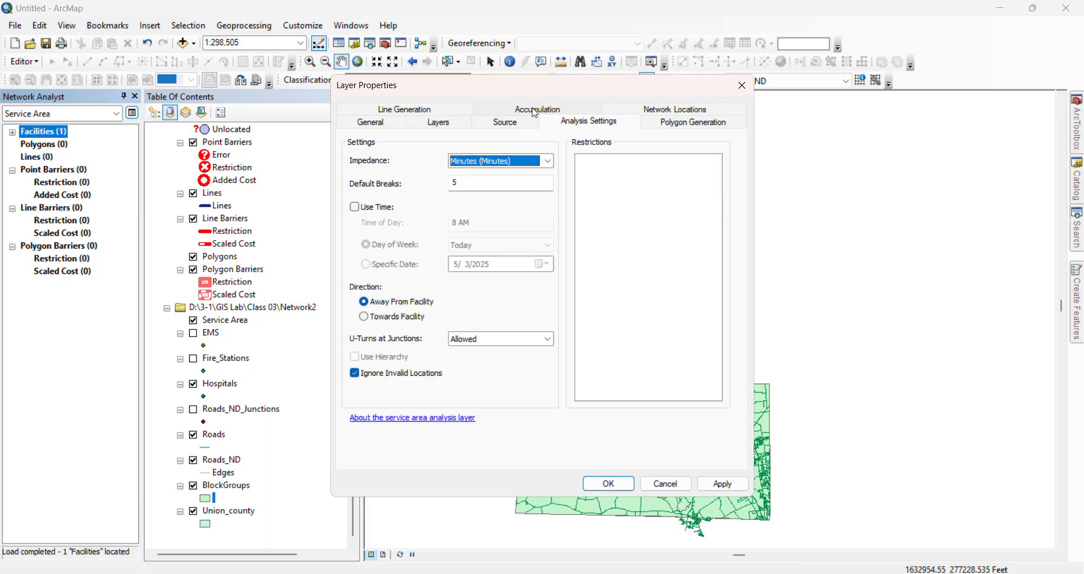
click(507, 125)
click(534, 109)
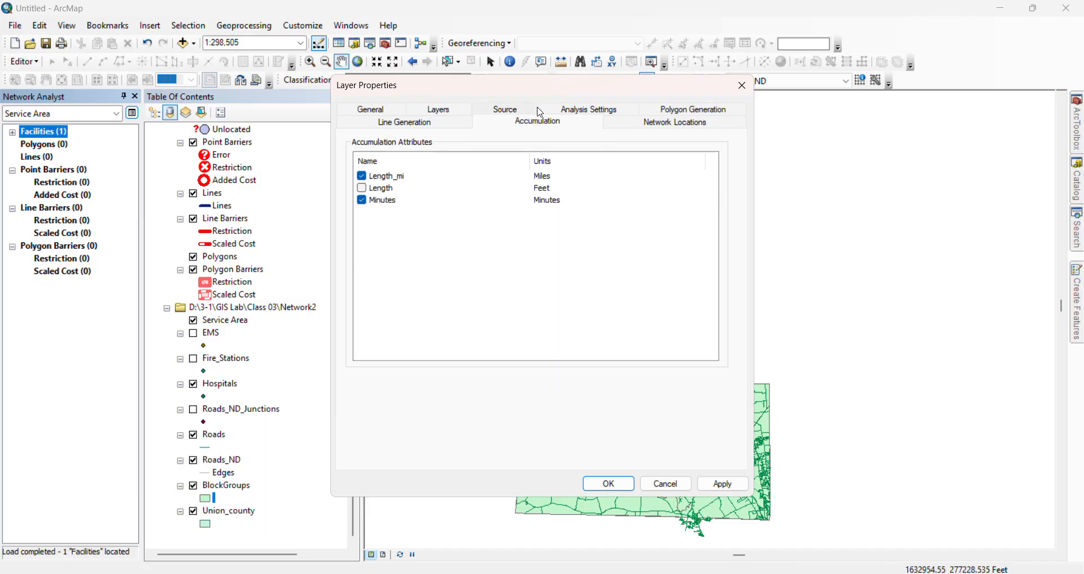
click(472, 120)
click(503, 111)
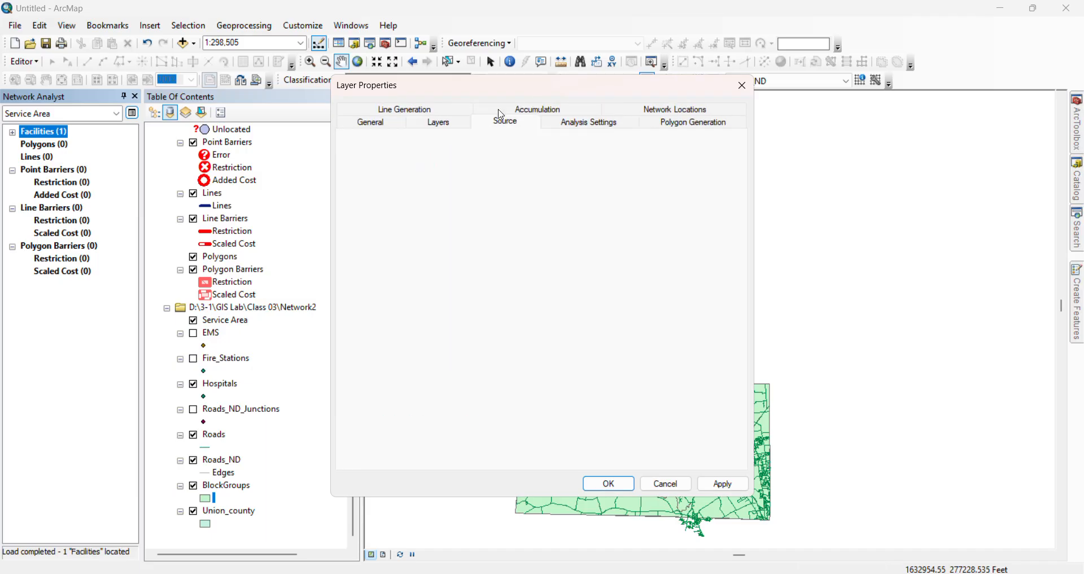
Set the service area's travel direction to Towards Facility in its analysis settings and solve the analysis
click(591, 124)
click(526, 183)
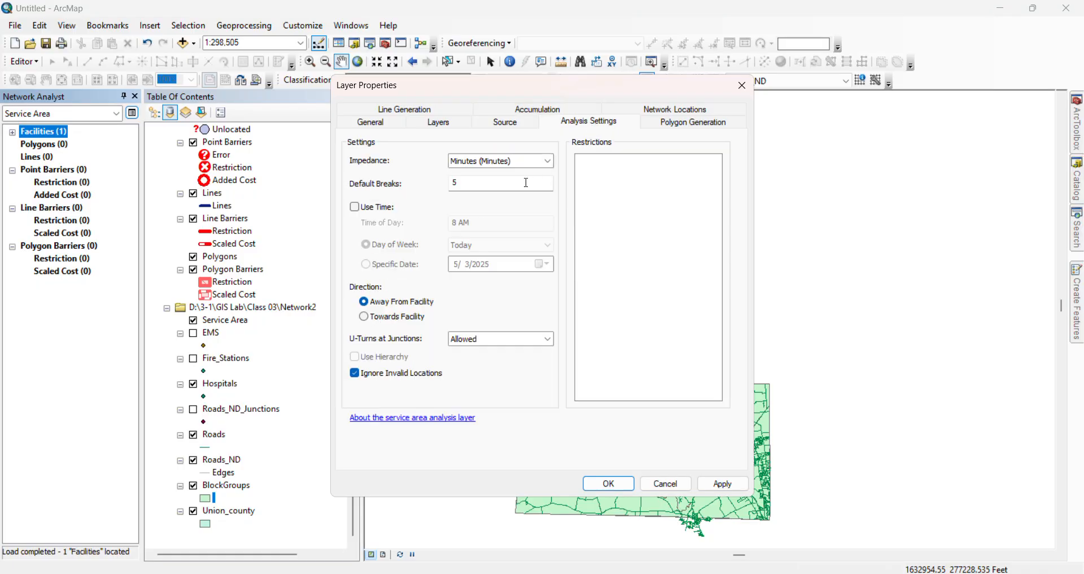
click(526, 182)
click(364, 316)
click(725, 486)
click(433, 111)
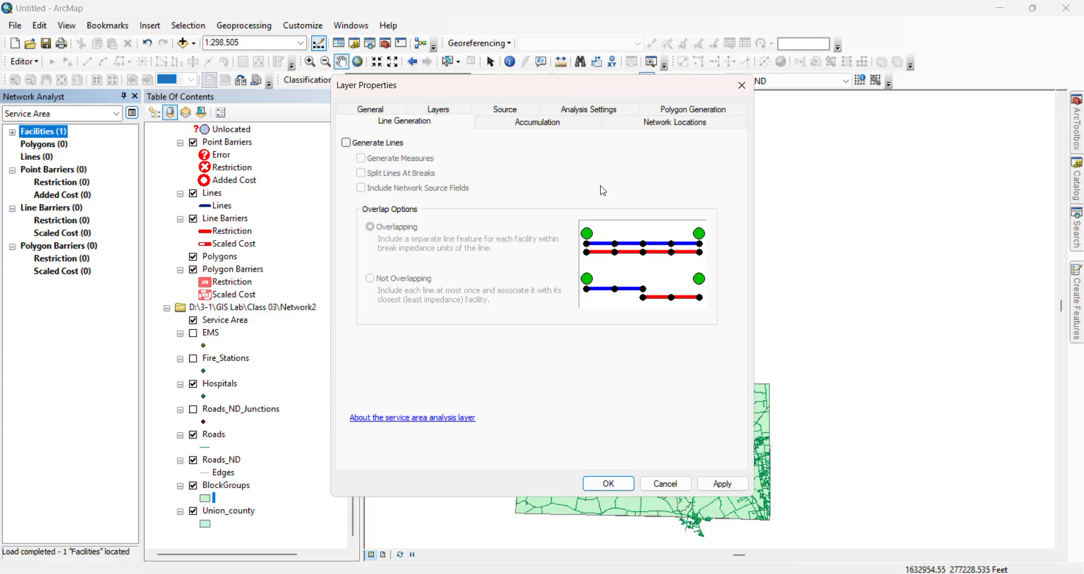
click(608, 483)
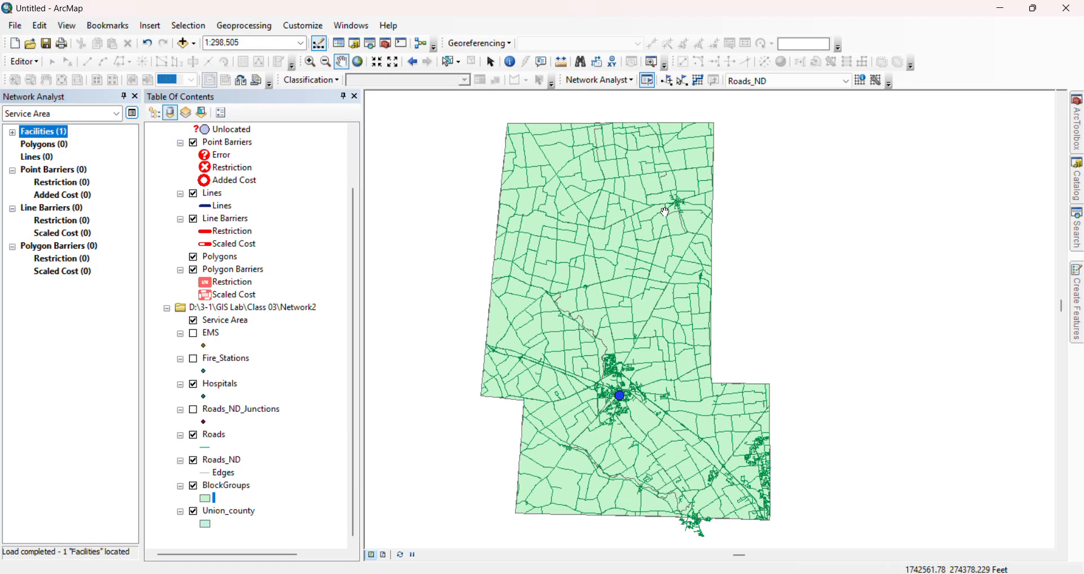
click(699, 81)
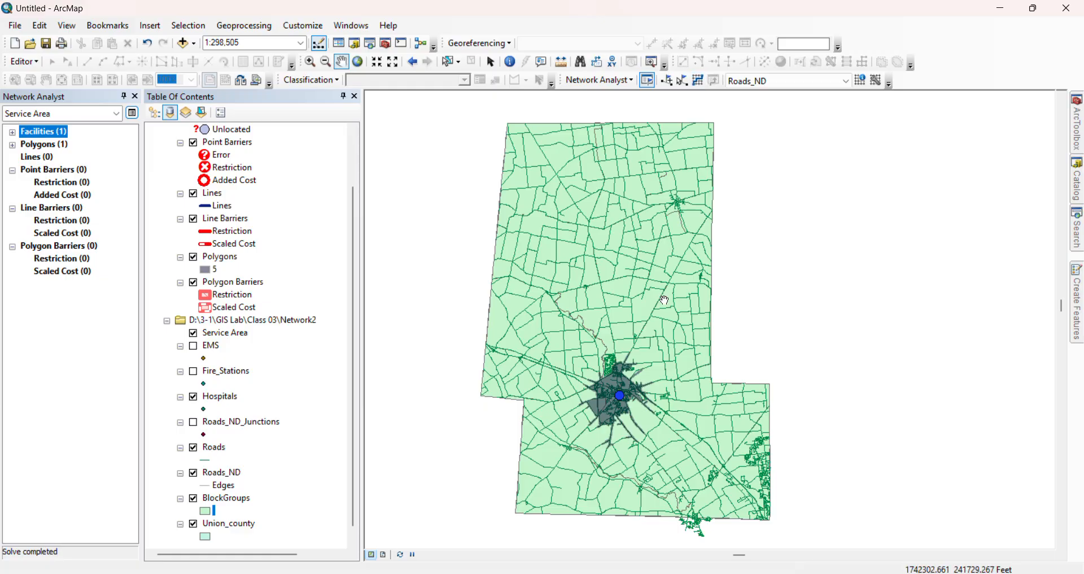
Enable line generation for the service area layer and solve the analysis again
scroll(598, 405, up, 2)
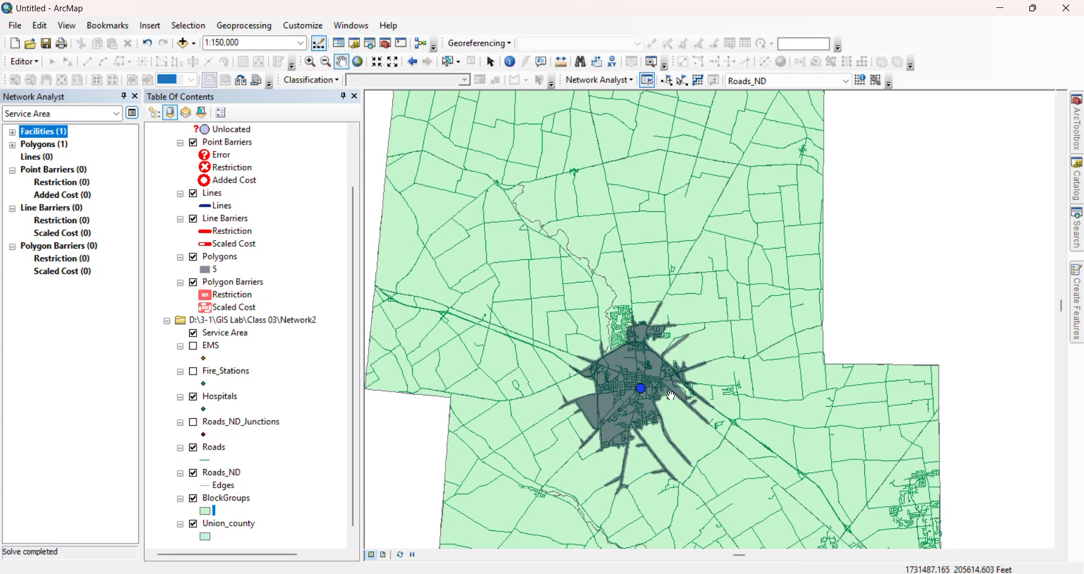
scroll(660, 393, up, 1)
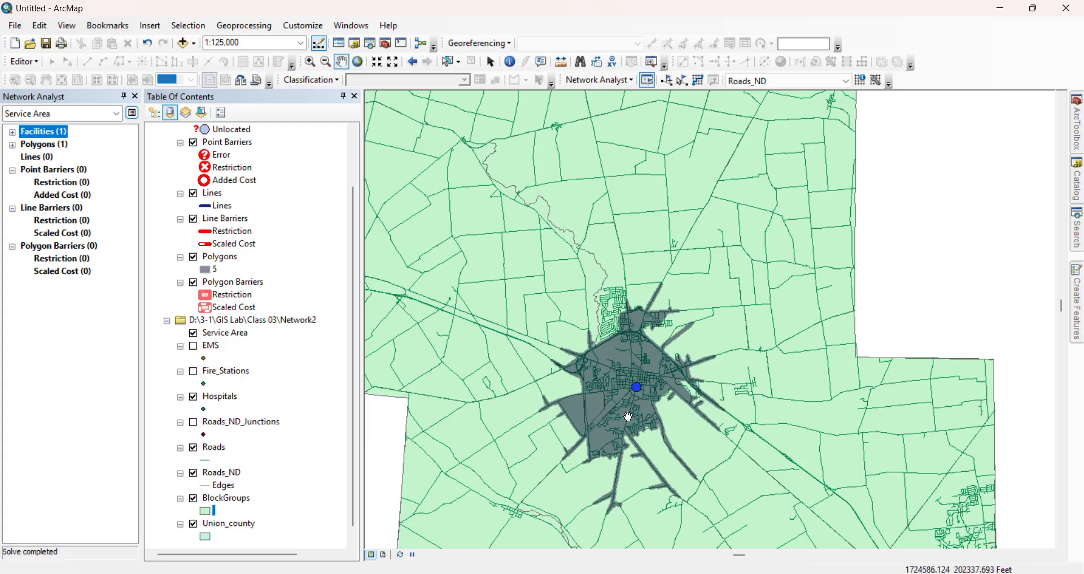
scroll(638, 389, up, 2)
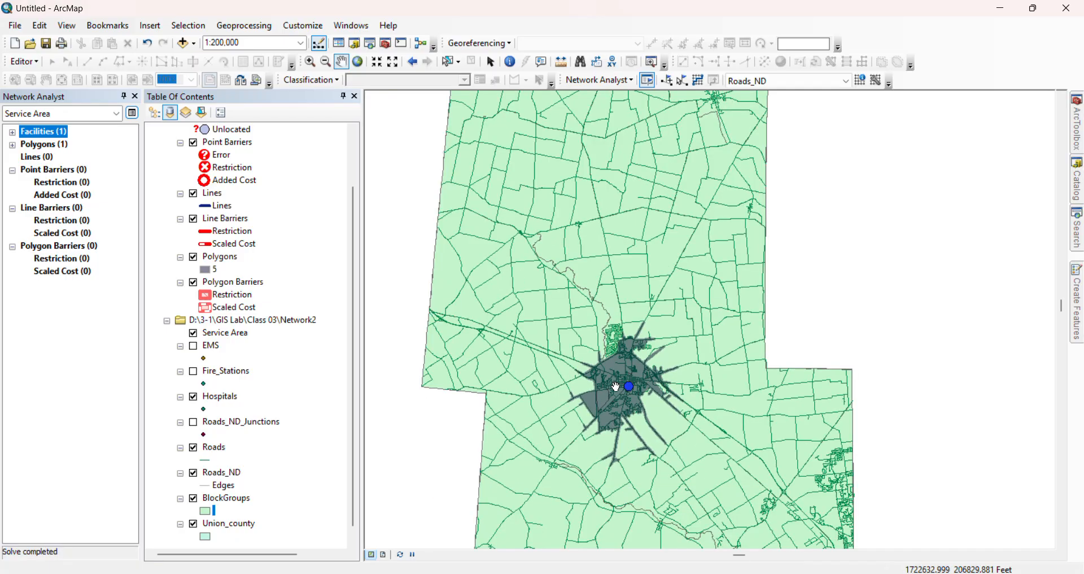
drag(616, 386, 619, 331)
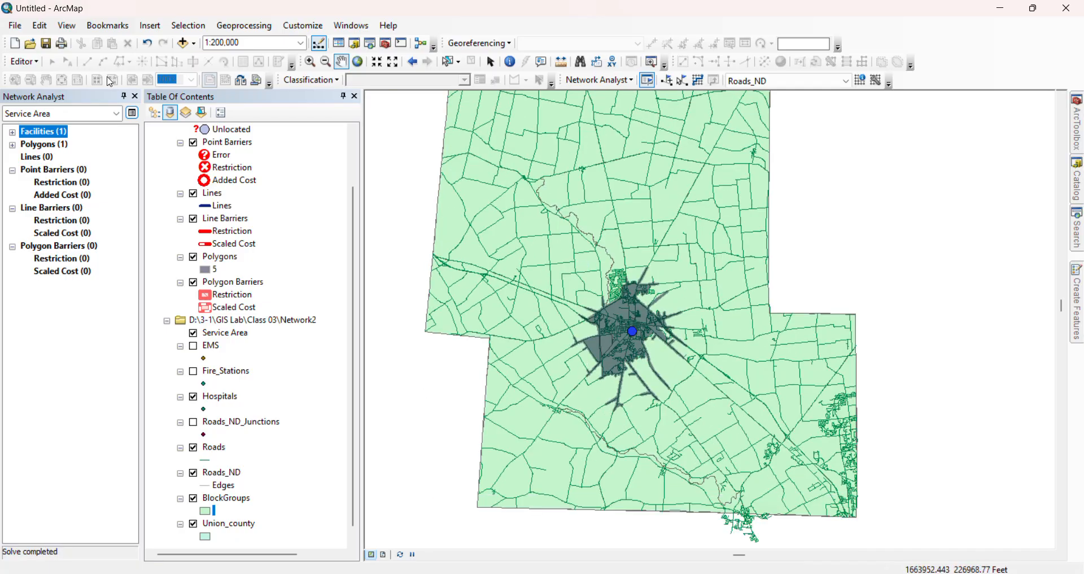
click(132, 113)
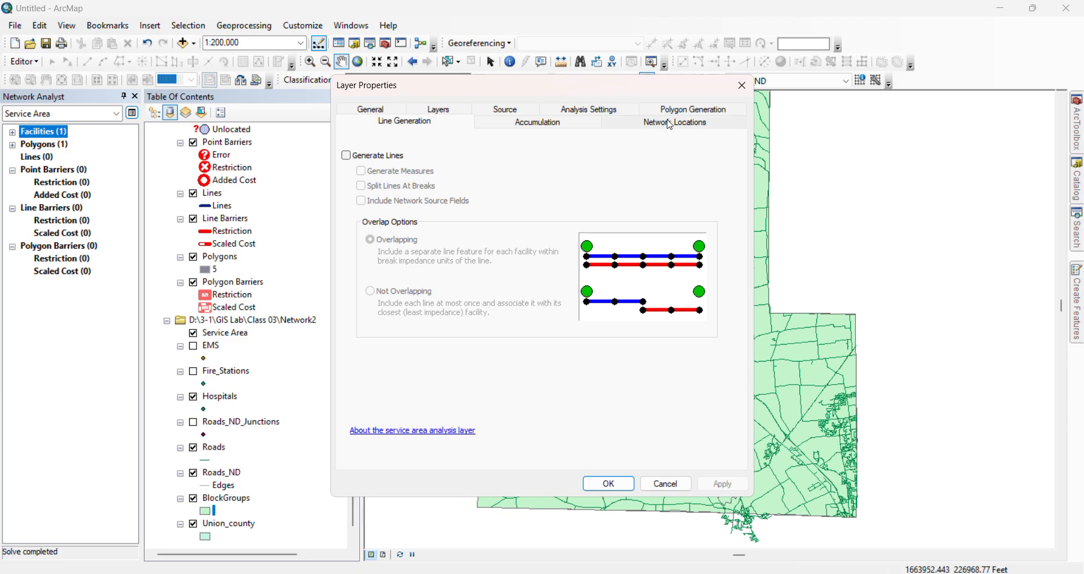
click(669, 124)
click(680, 110)
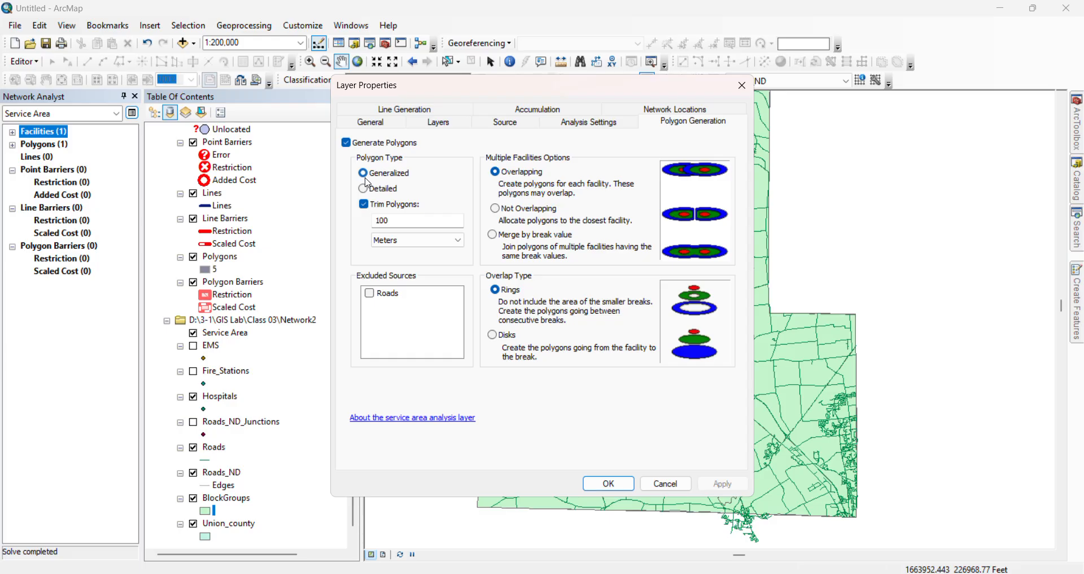
click(414, 115)
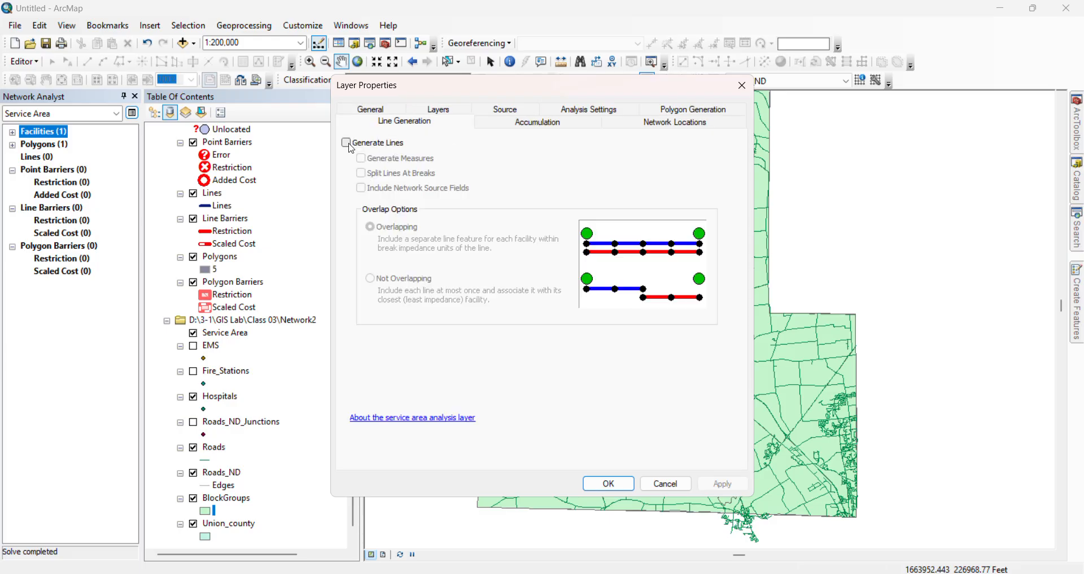
click(346, 143)
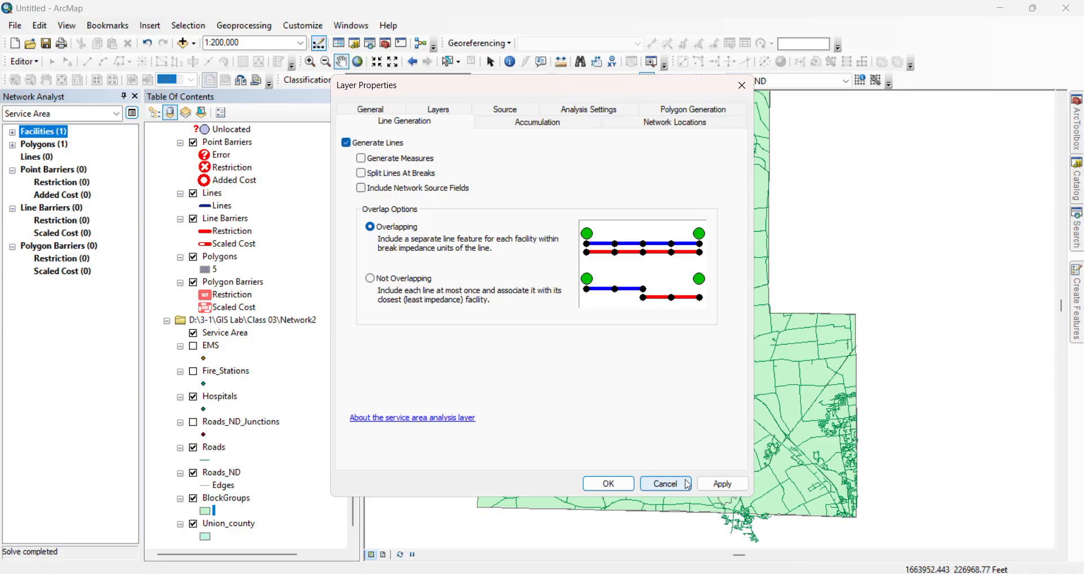
click(608, 483)
click(698, 80)
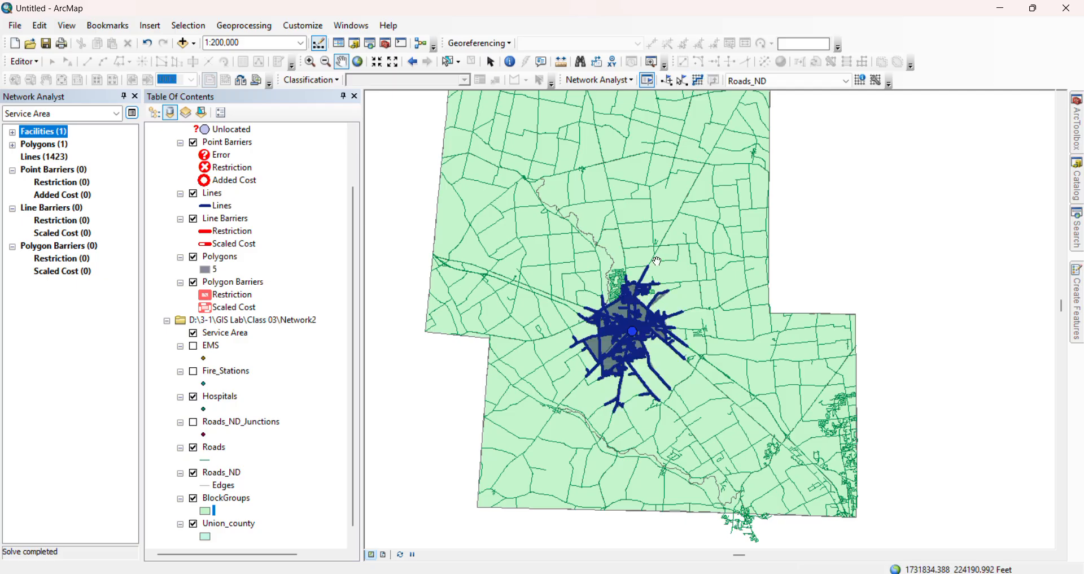
Set the service area's default breaks to 5, 10, 15, 20 minutes in the analysis settings
scroll(633, 378, up, 4)
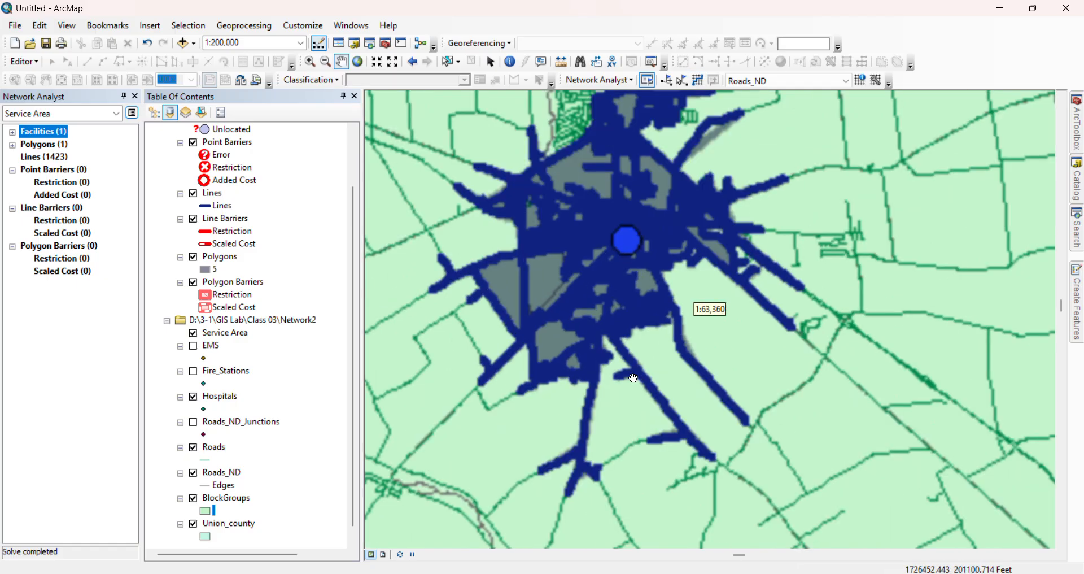
scroll(536, 315, up, 1)
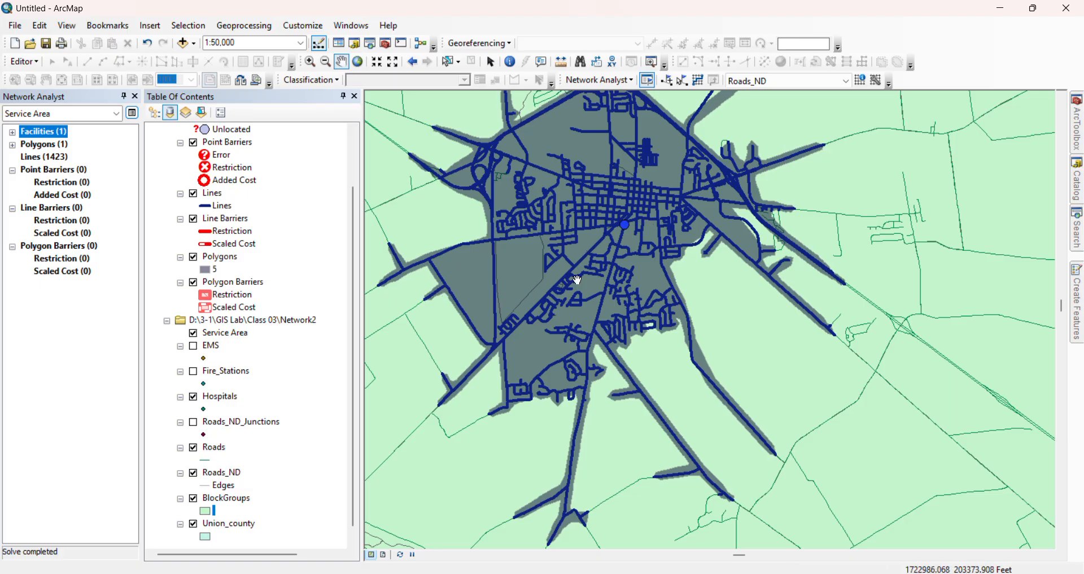
scroll(584, 336, up, 1)
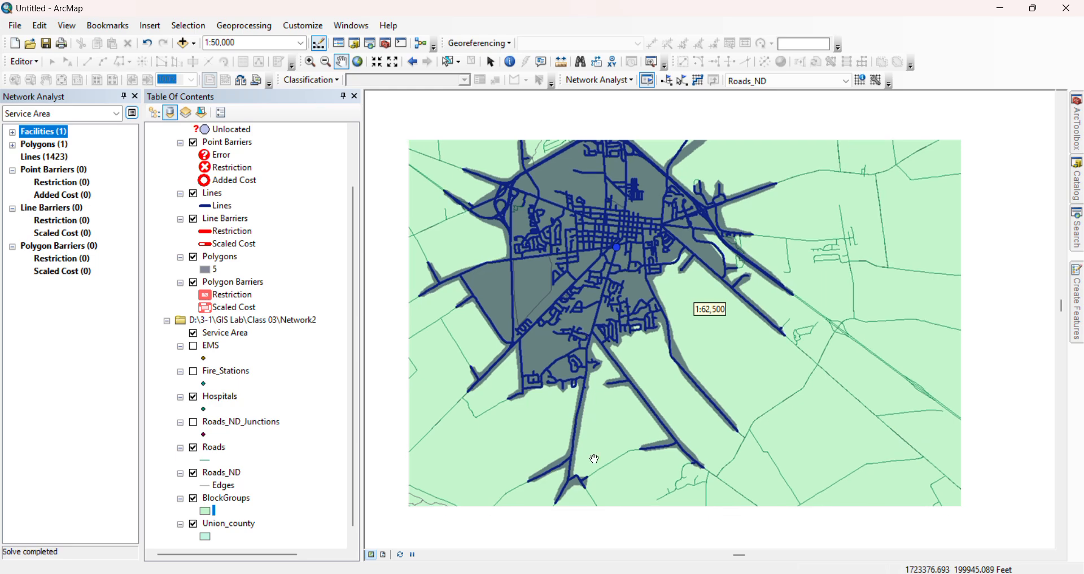
scroll(645, 371, up, 2)
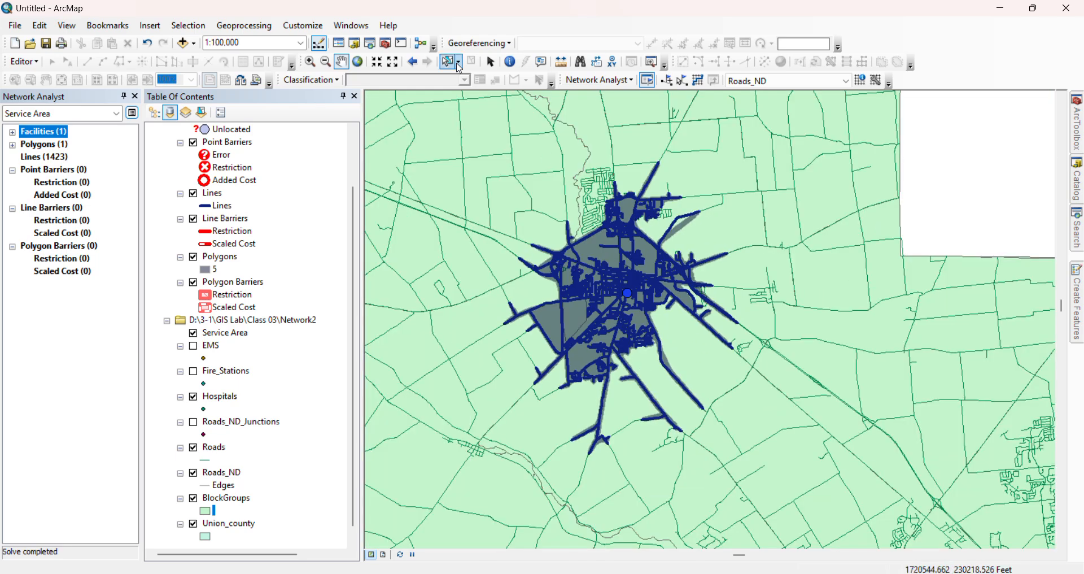
click(132, 114)
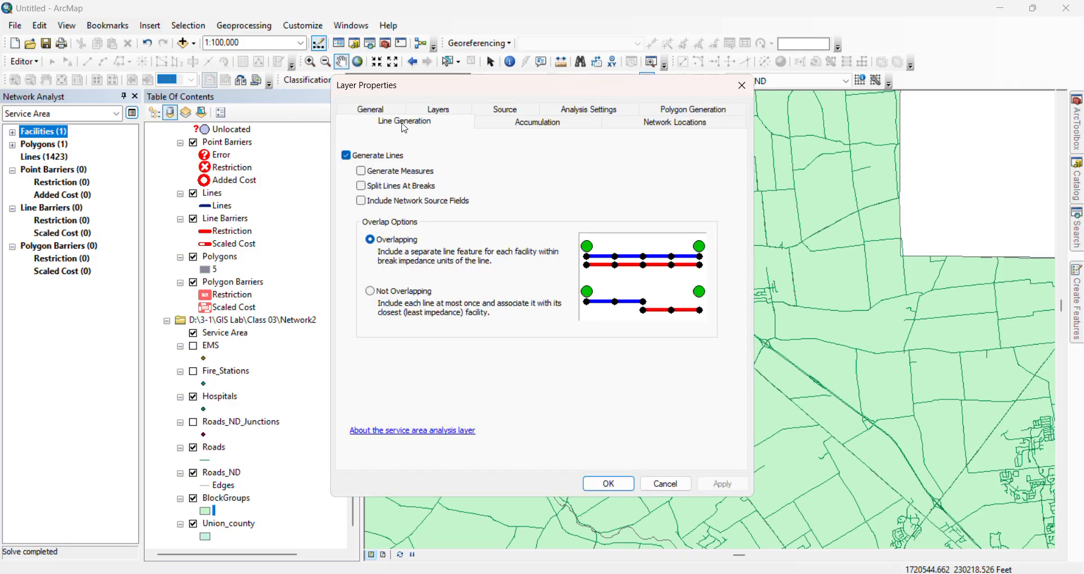
click(555, 127)
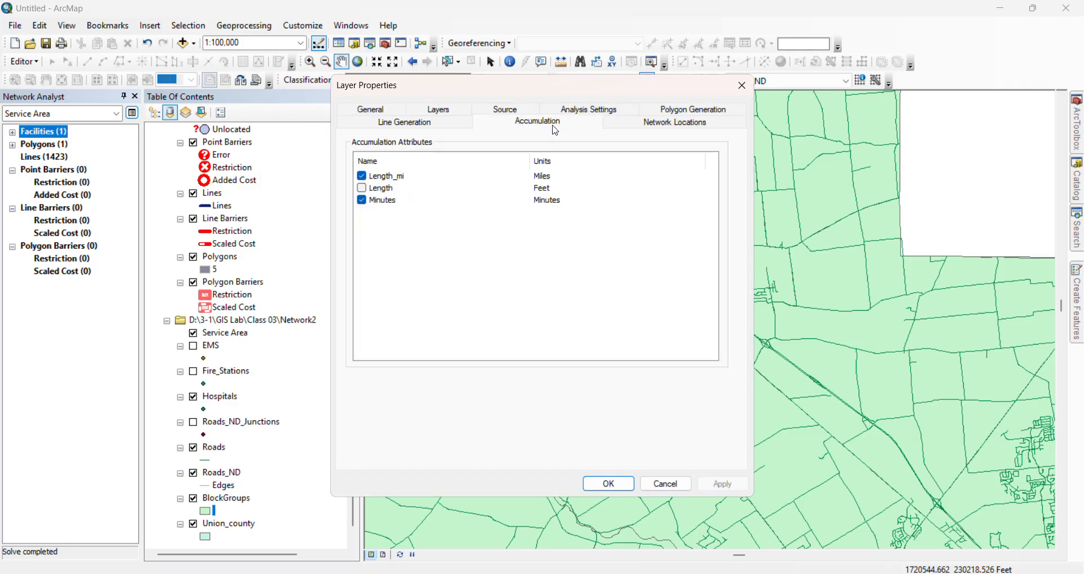
click(601, 105)
click(473, 187)
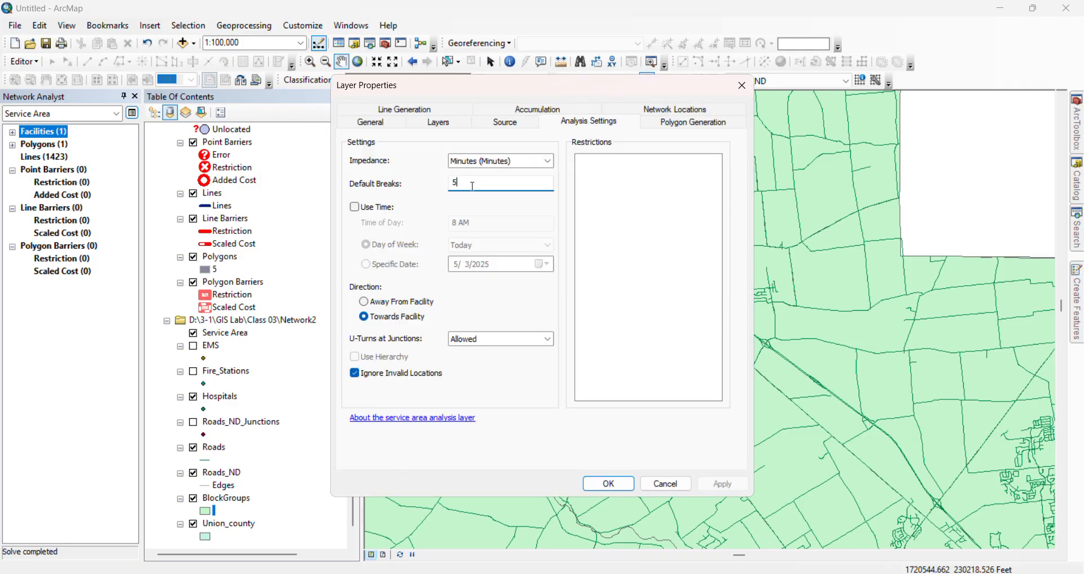
text(, 10, 15, 20)
Set the service area polygons to merge by break value, apply the layer properties and solve the analysis
click(648, 124)
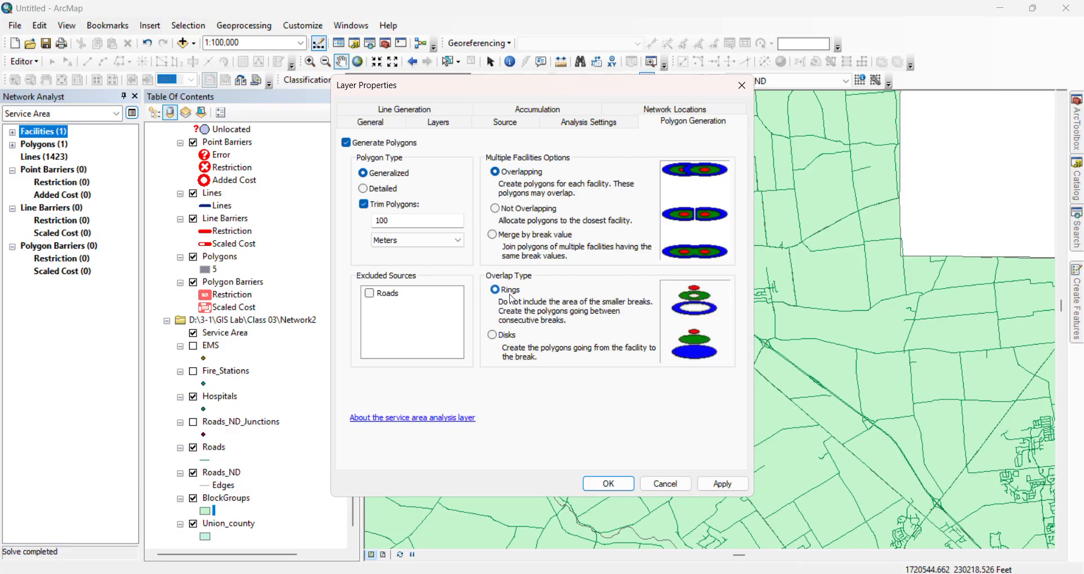
click(502, 236)
click(398, 109)
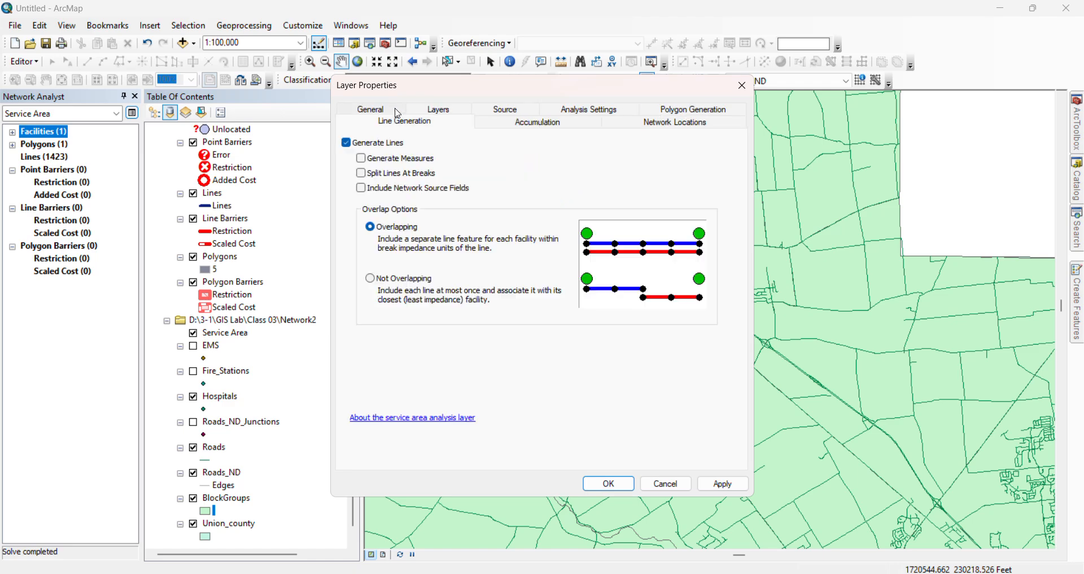
click(587, 109)
click(507, 122)
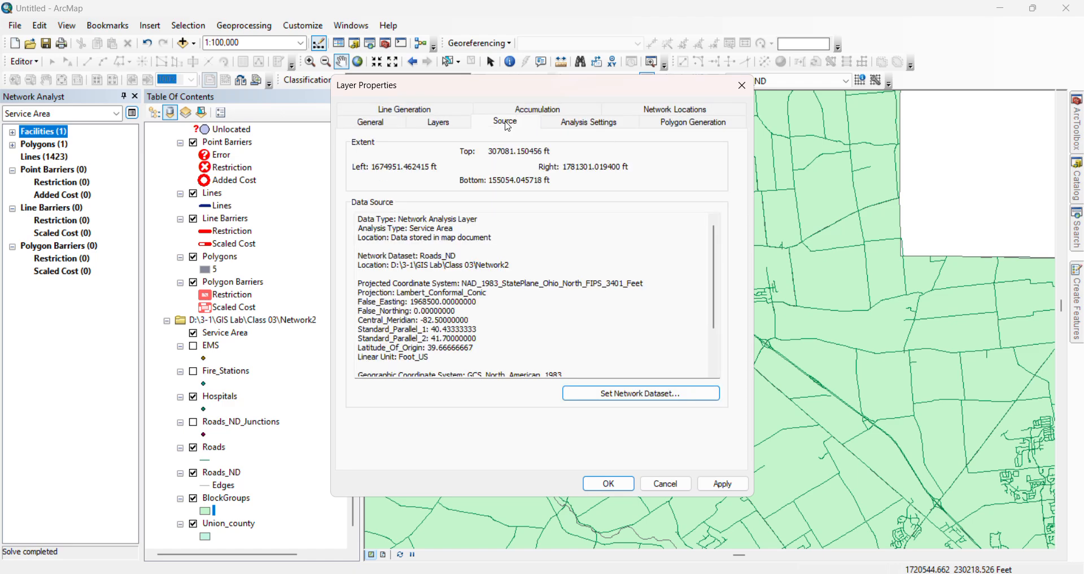
click(722, 483)
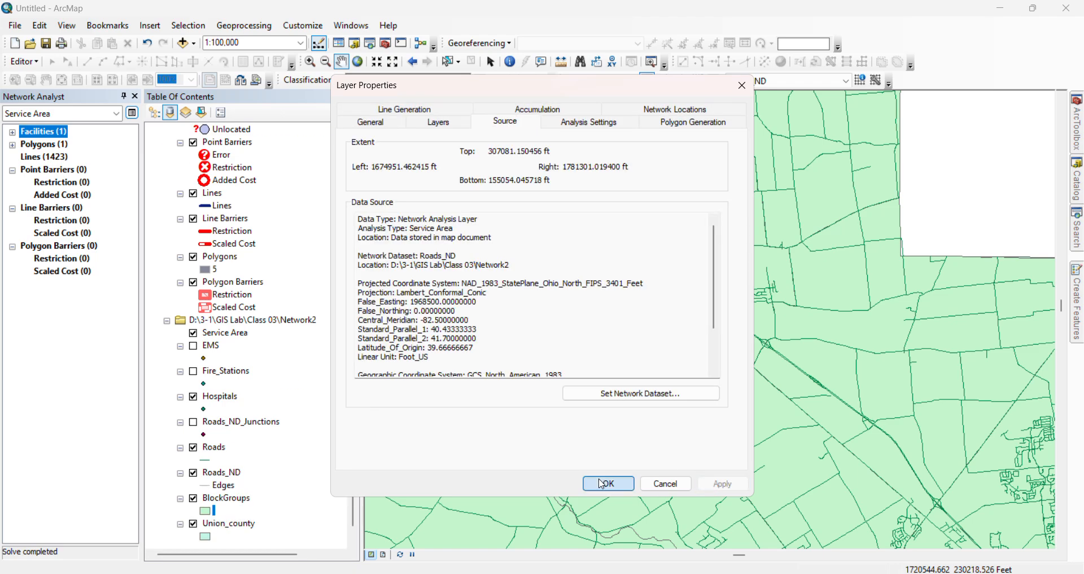
click(608, 483)
scroll(667, 314, down, 2)
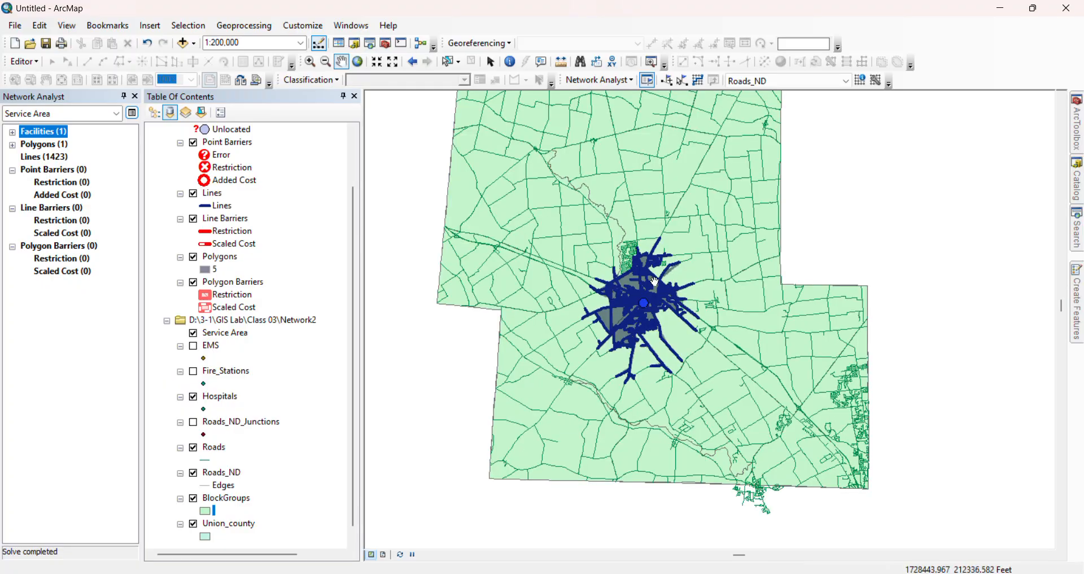
click(682, 80)
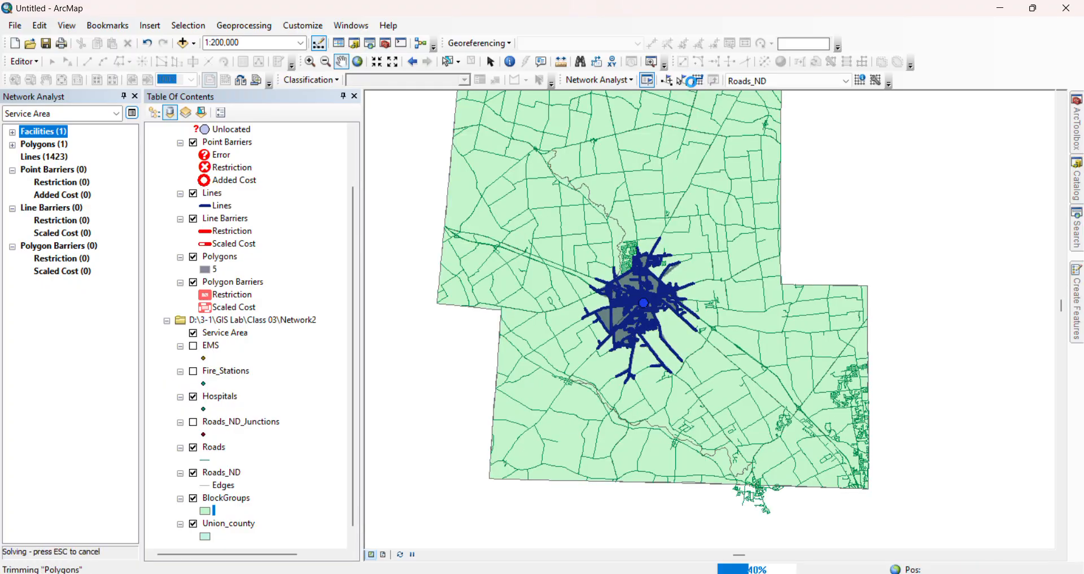
scroll(664, 271, down, 1)
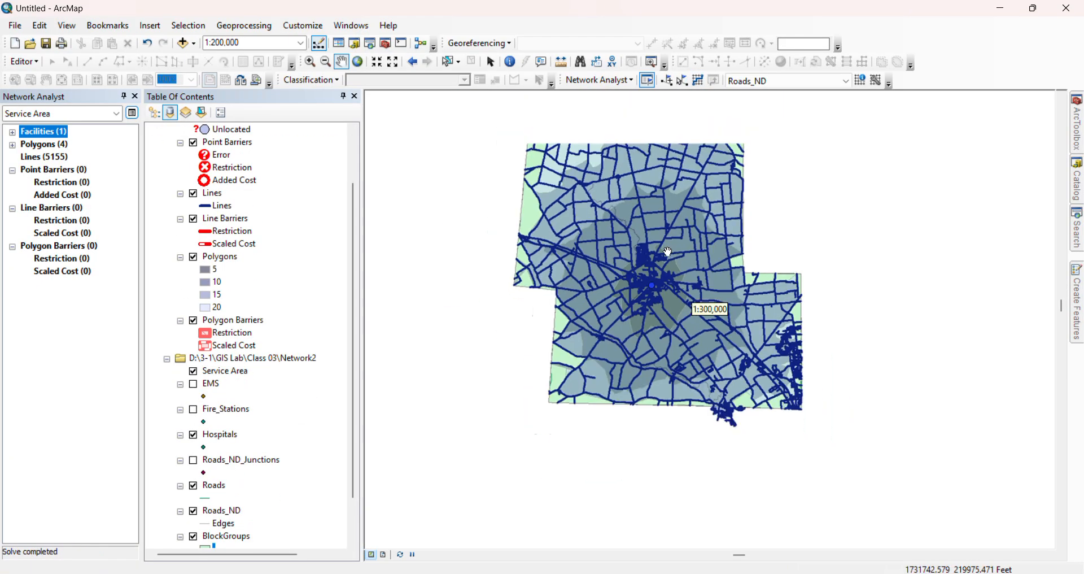
drag(663, 271, 646, 349)
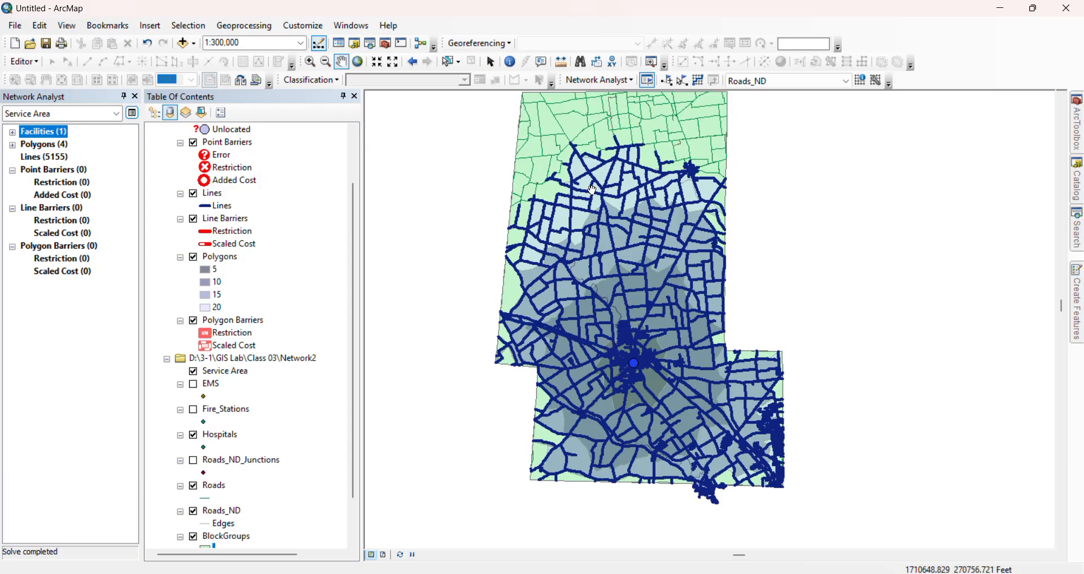
Turn off line generation for the service area layer and solve the analysis so only polygons are produced
click(132, 112)
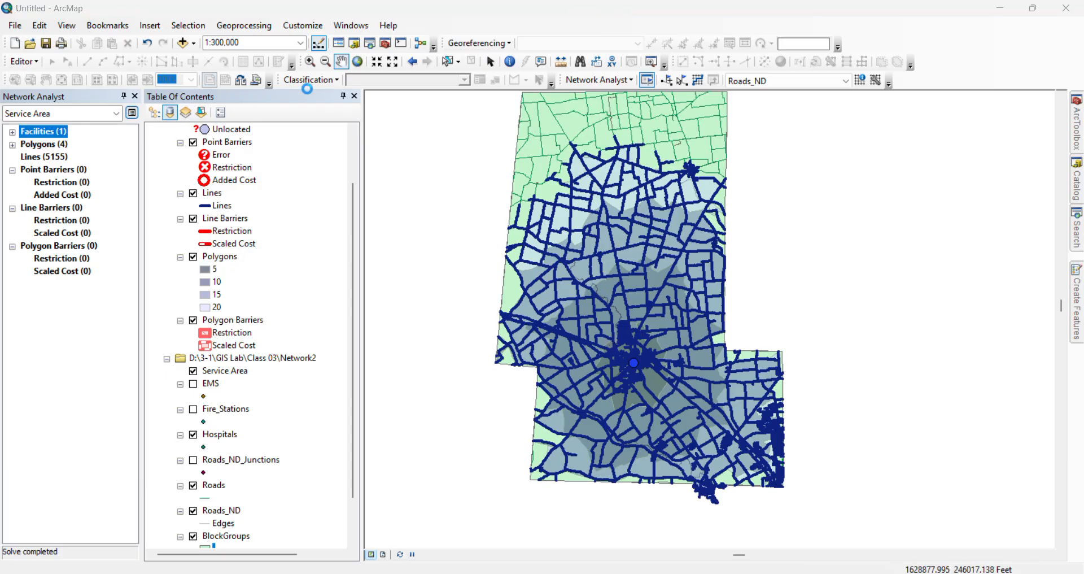
click(410, 112)
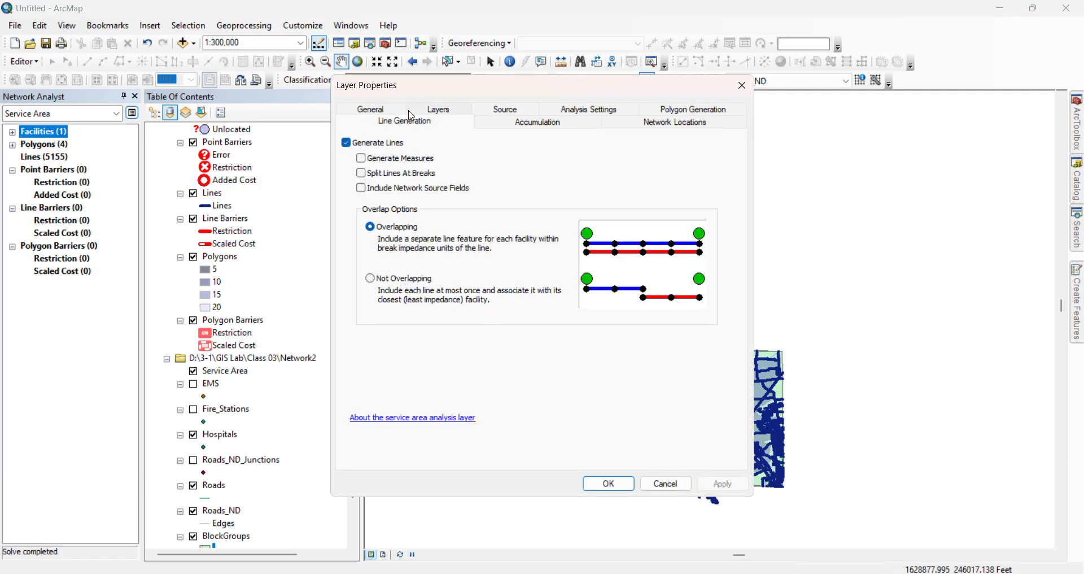
click(346, 143)
click(723, 483)
click(608, 483)
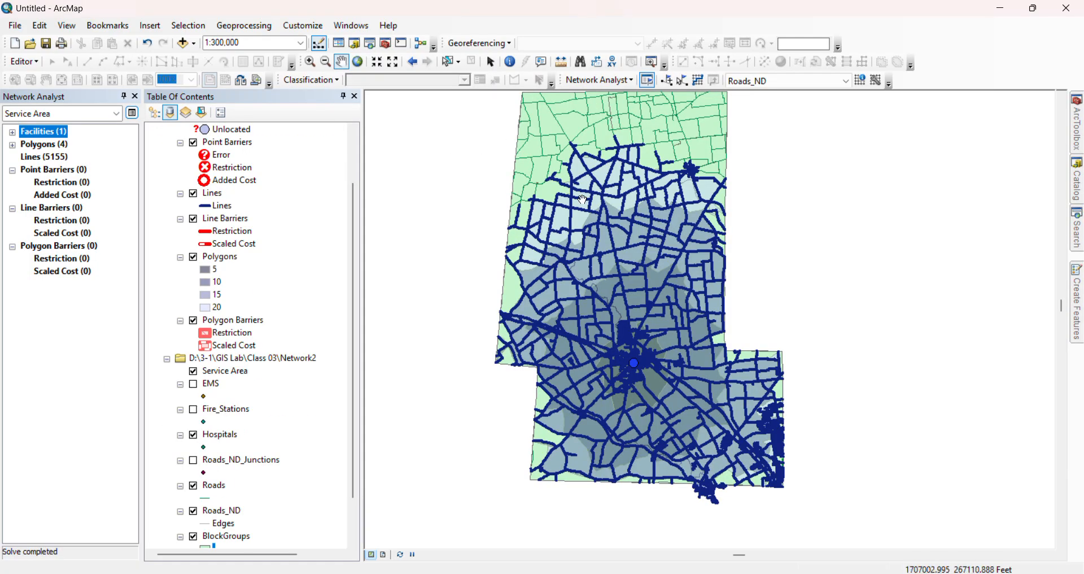
click(698, 80)
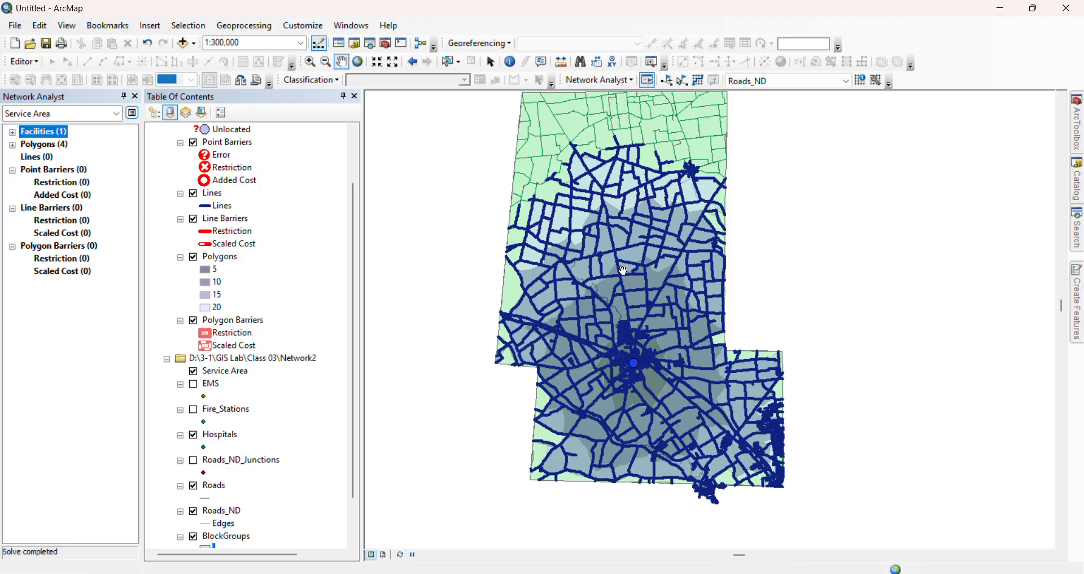
drag(632, 250, 627, 286)
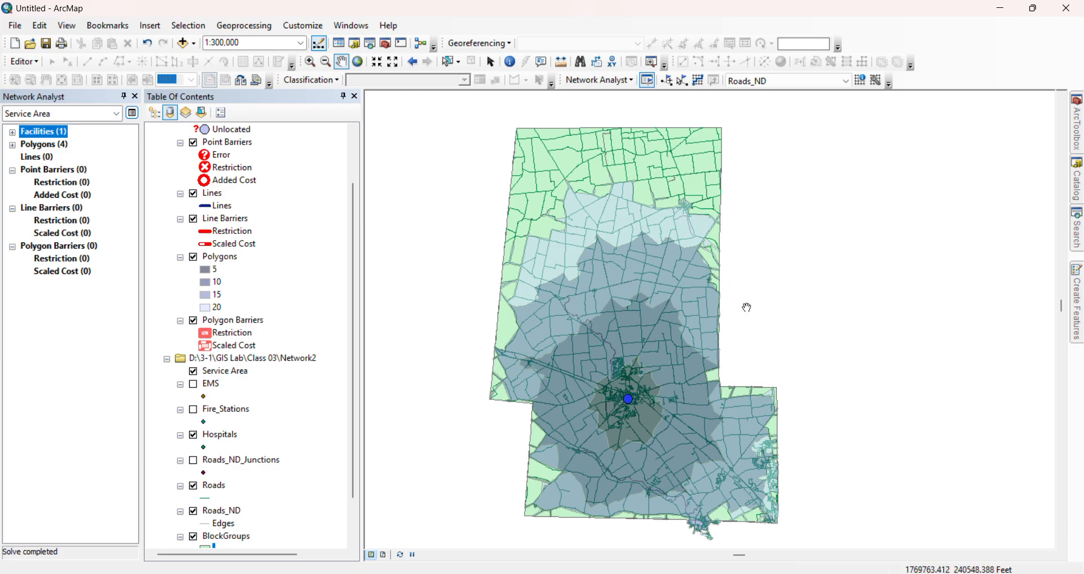
Set the service area's travel direction to Away From Facility and solve the analysis
click(128, 114)
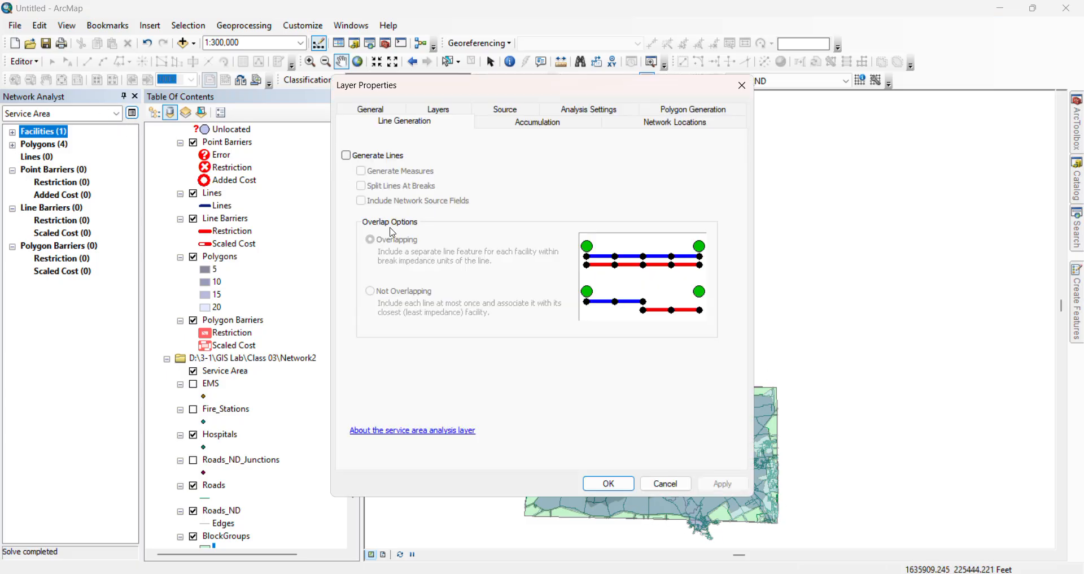
click(533, 112)
click(574, 121)
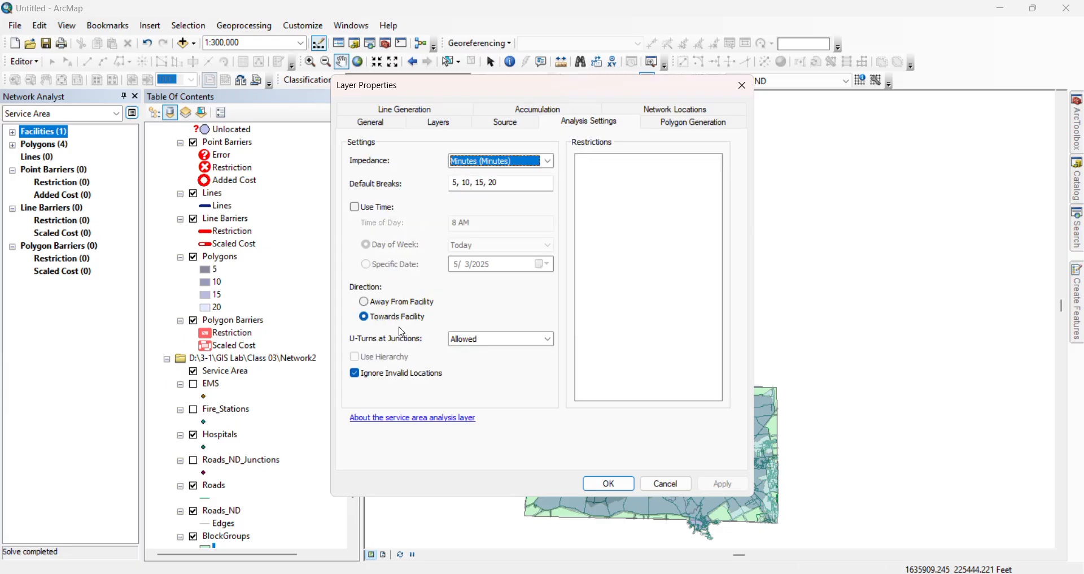
click(366, 303)
click(722, 483)
click(609, 483)
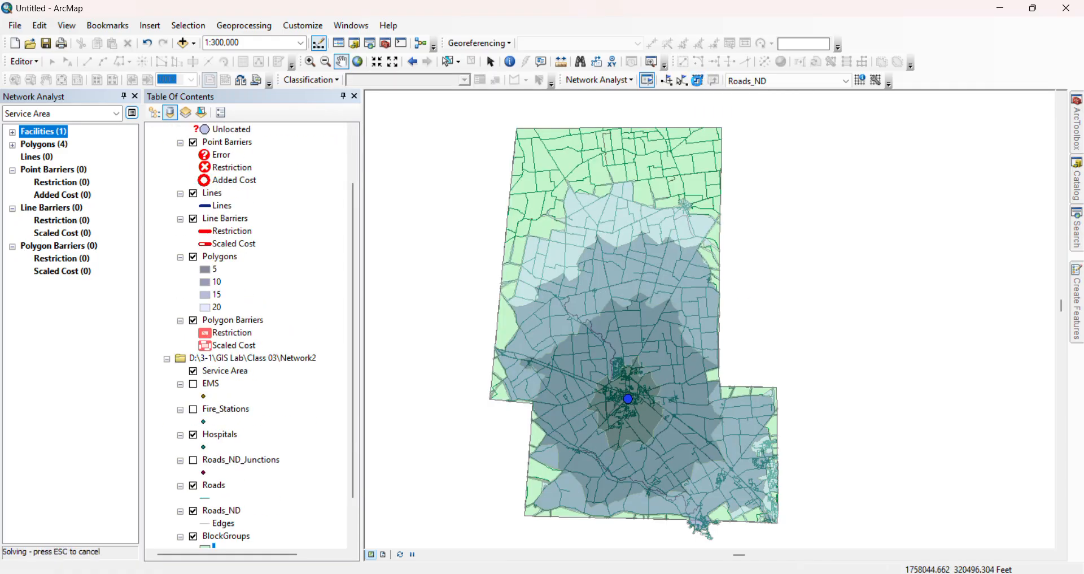
click(697, 80)
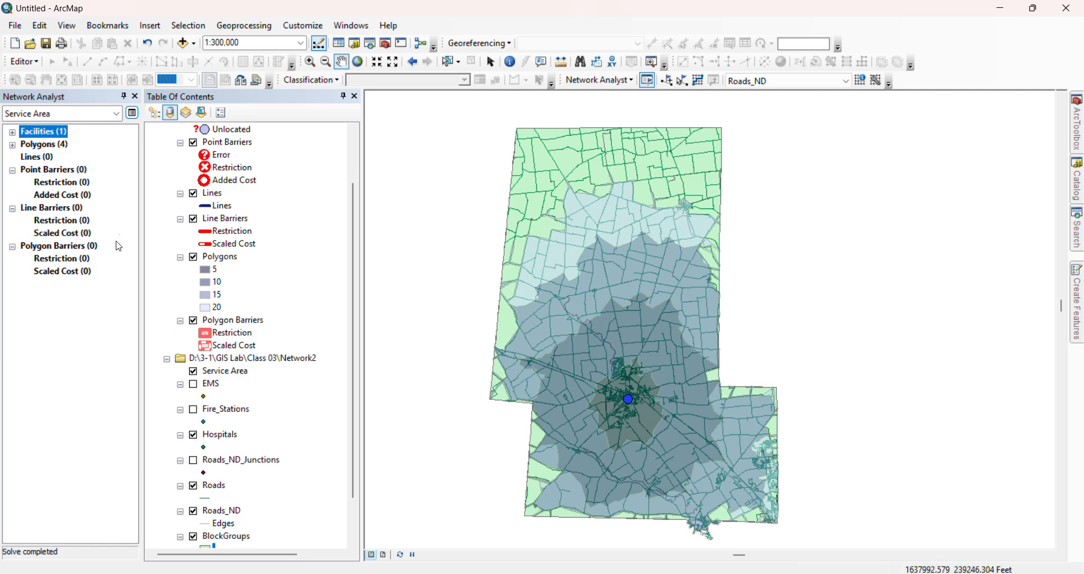
Set the service area's travel direction to Towards Facility, apply the layer properties and solve the analysis
click(134, 116)
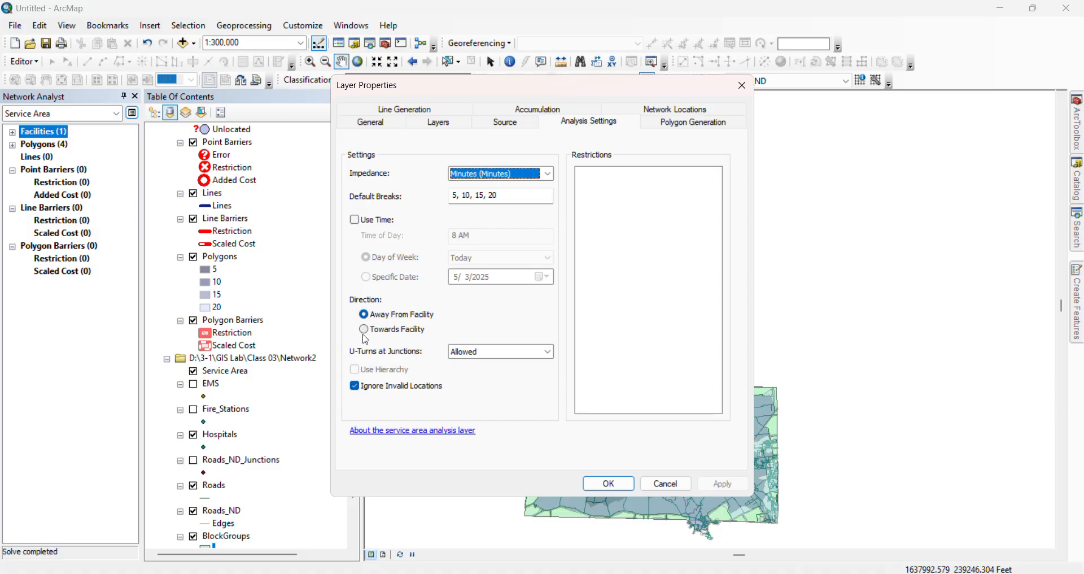
click(367, 331)
click(723, 483)
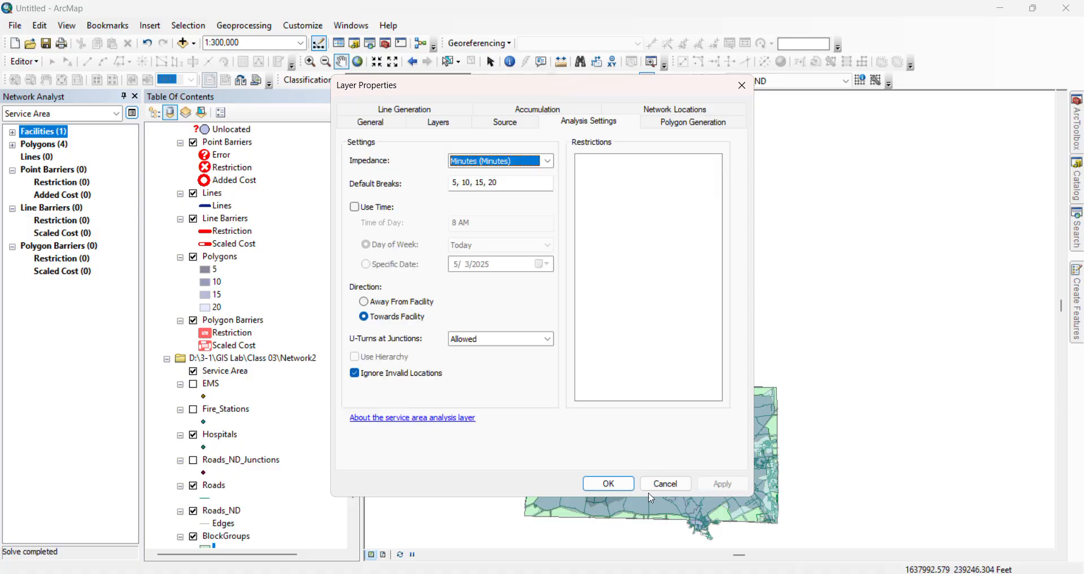
click(601, 486)
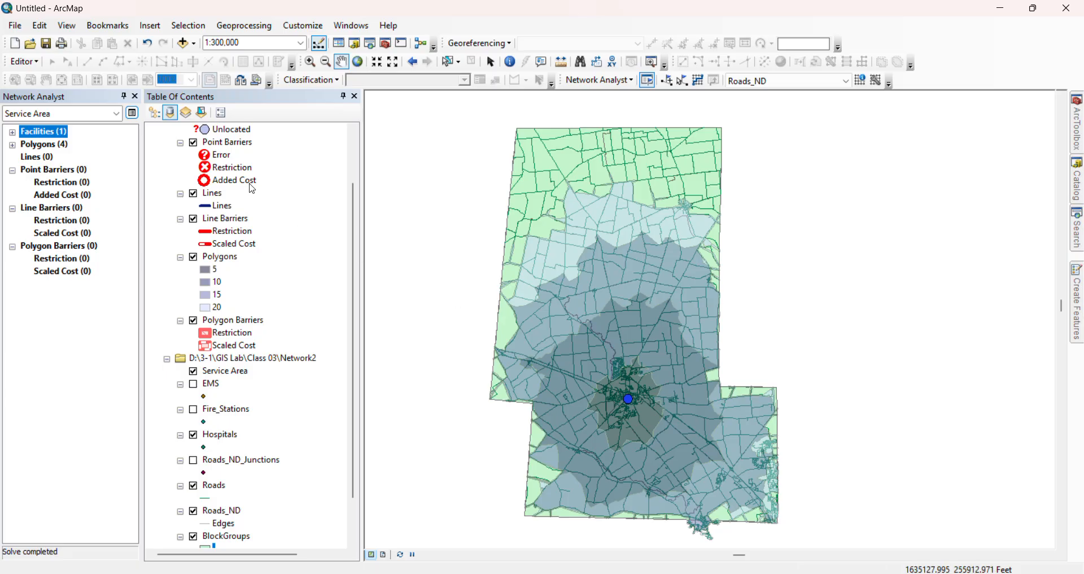
click(698, 81)
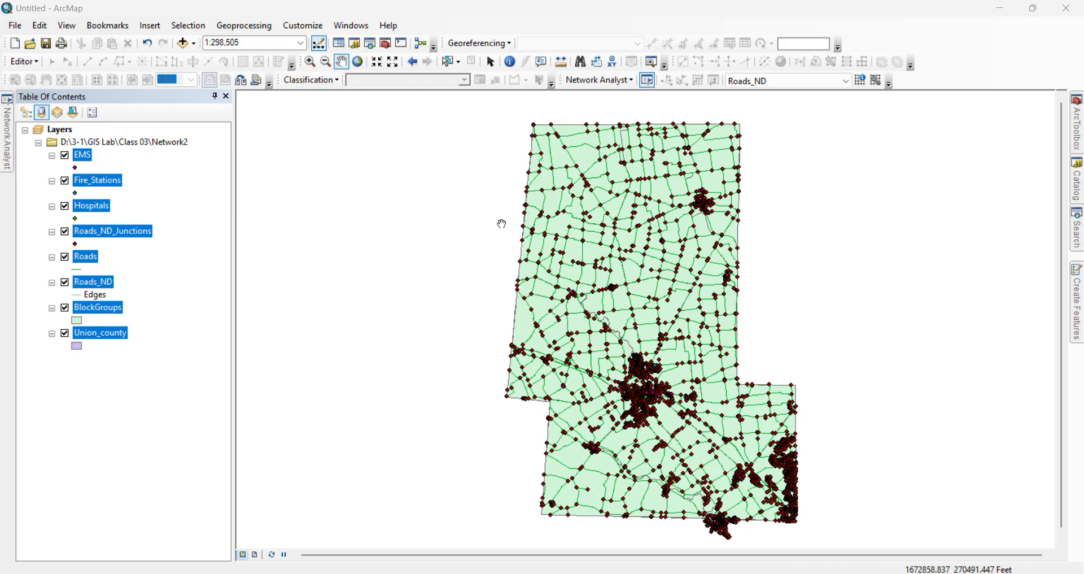
click(630, 82)
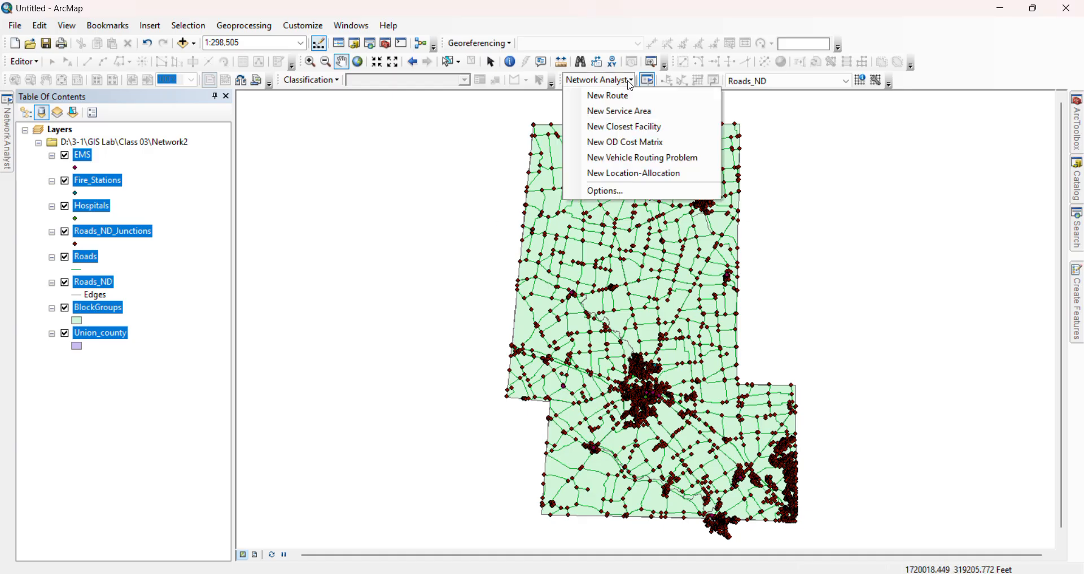
click(449, 215)
drag(568, 291, 402, 231)
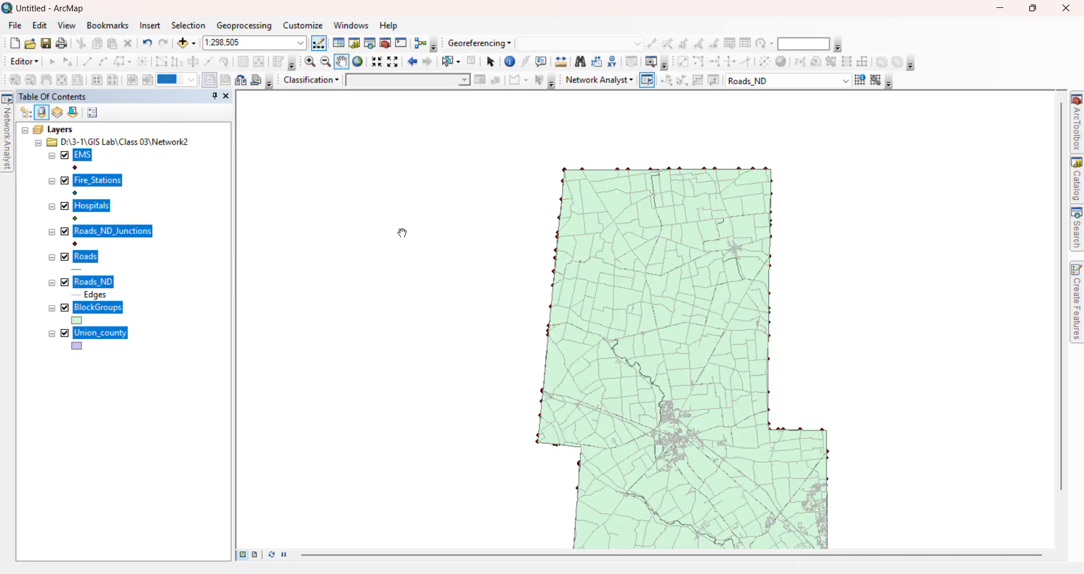
drag(496, 322, 455, 281)
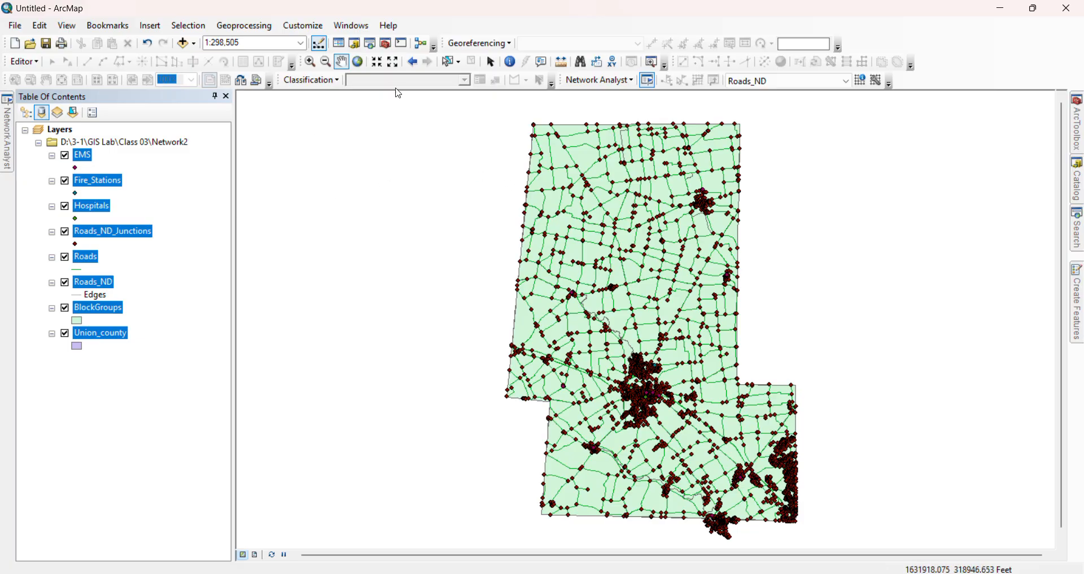
Create a new OD cost matrix analysis layer on Roads_ND and show its list of network analysis classes
click(630, 80)
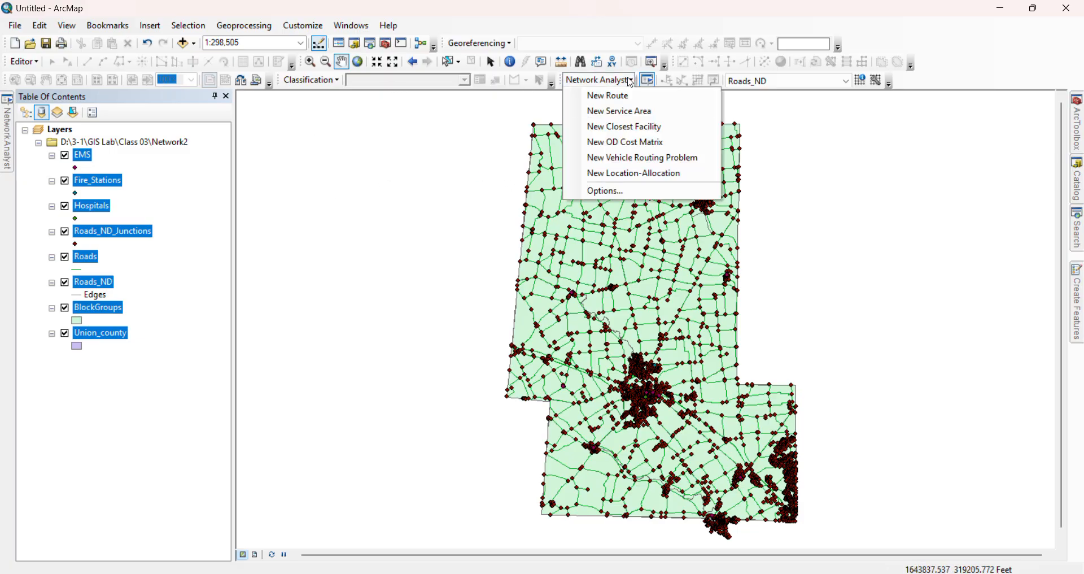
click(626, 142)
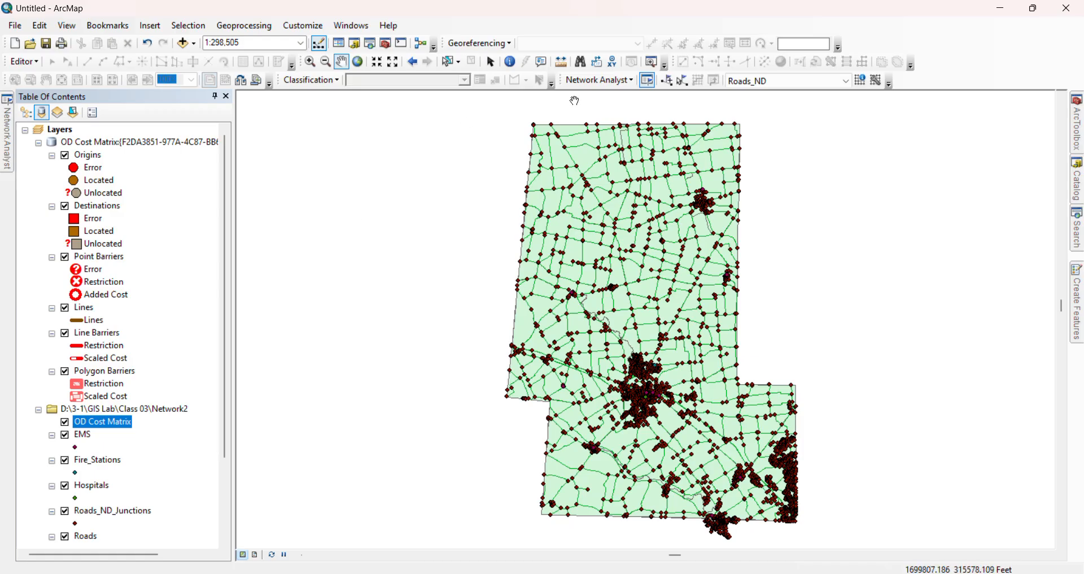
click(649, 82)
click(649, 81)
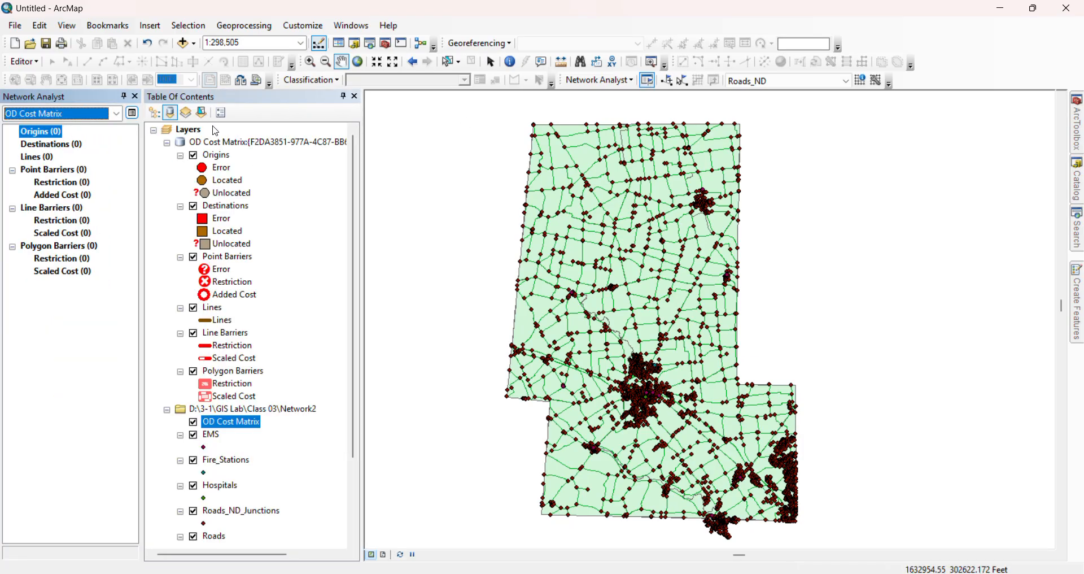
Hide the Fire_Stations, Hospitals and Roads_ND_Junctions layers on the map
scroll(240, 335, down, 3)
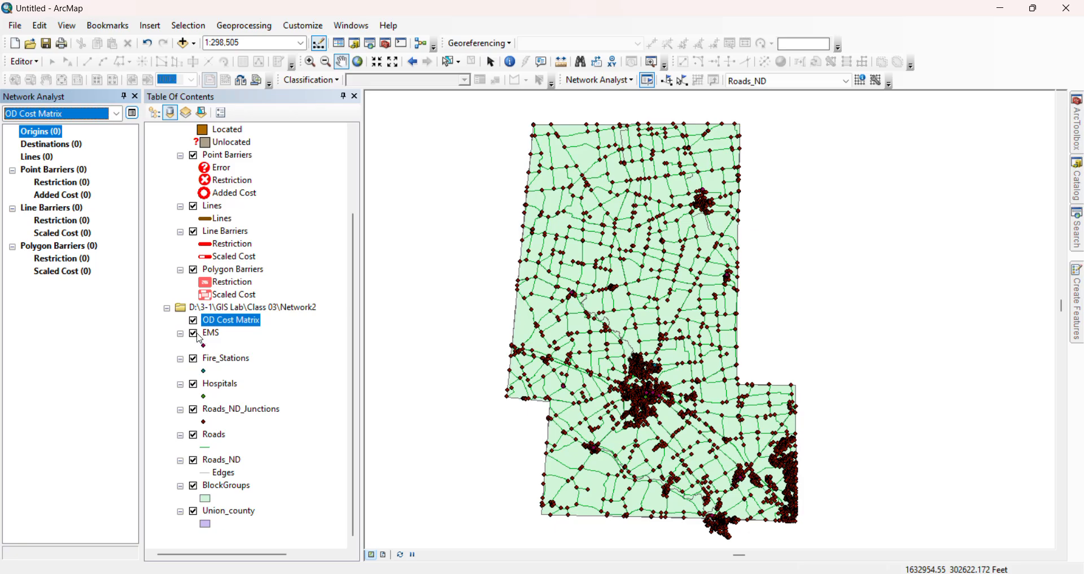
click(193, 359)
click(193, 384)
click(193, 410)
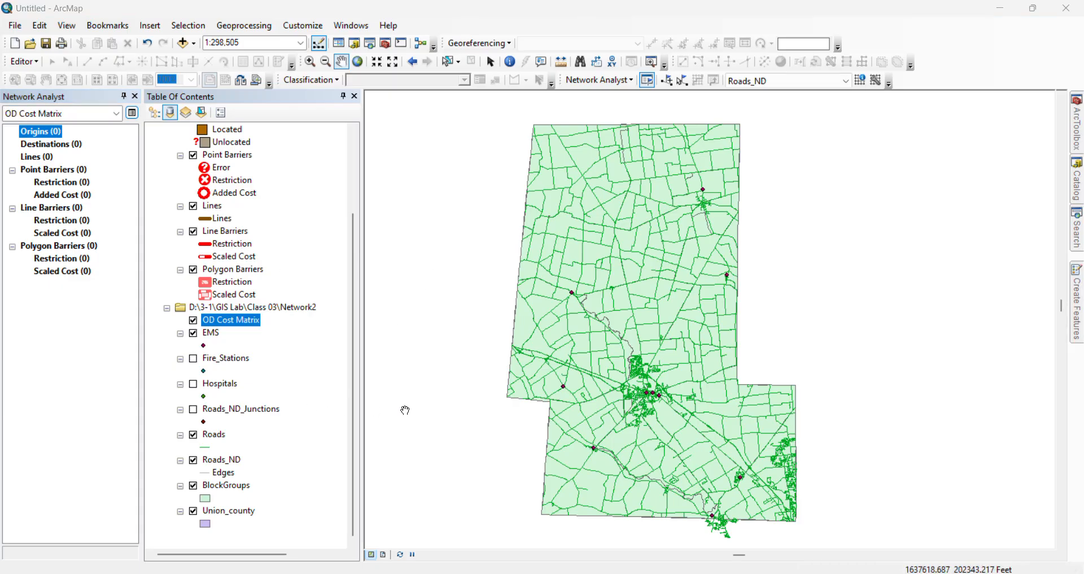
Rename the EMS layer as School and keep it visible on the map
click(217, 338)
click(217, 338)
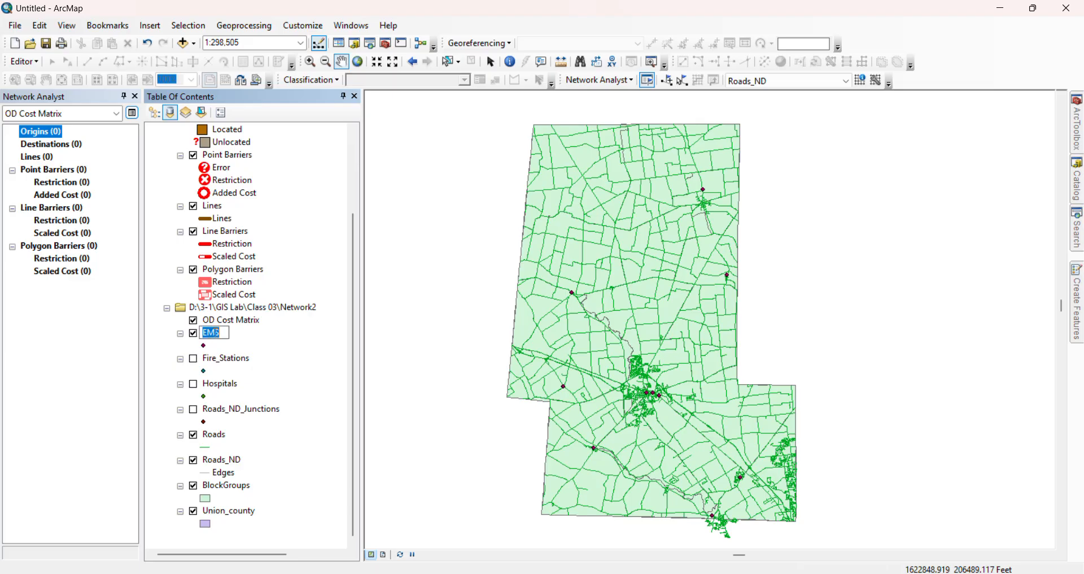
text(School)
key(Return)
click(194, 334)
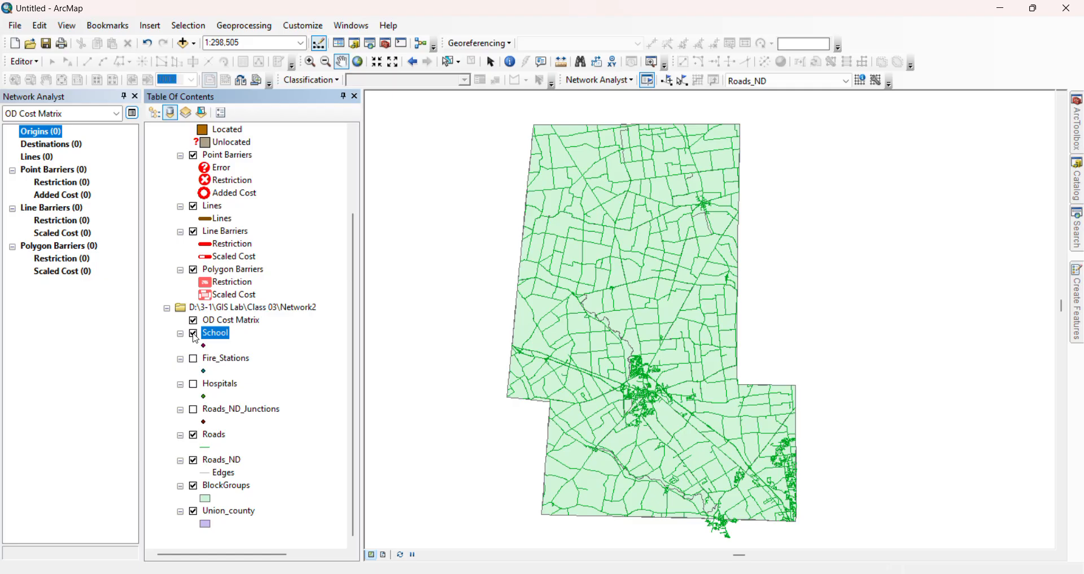
Load the School points as the OD cost matrix origins, using geometry with a 5000-meter search tolerance
right_click(51, 132)
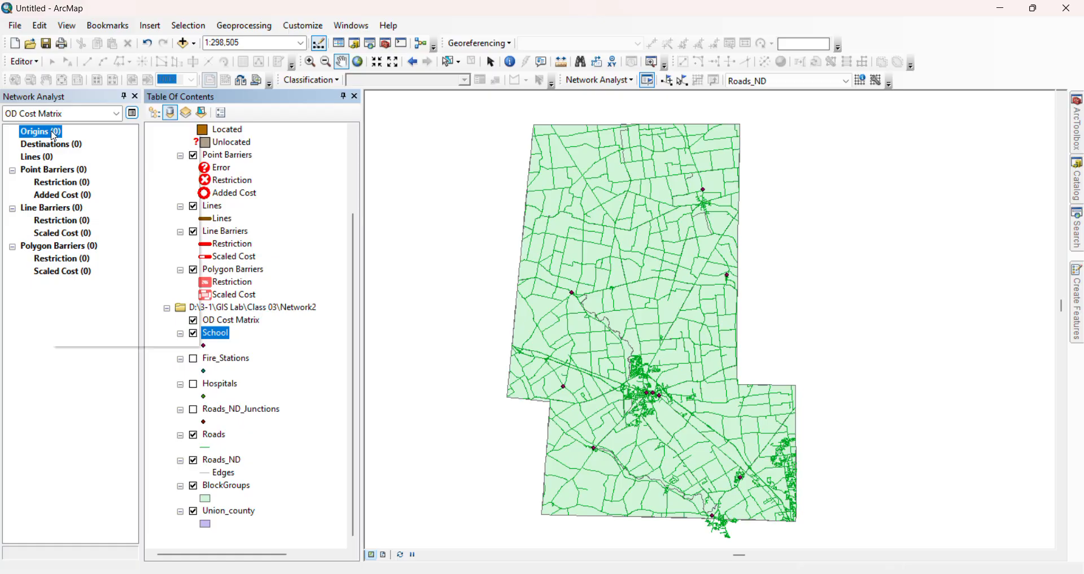
click(97, 304)
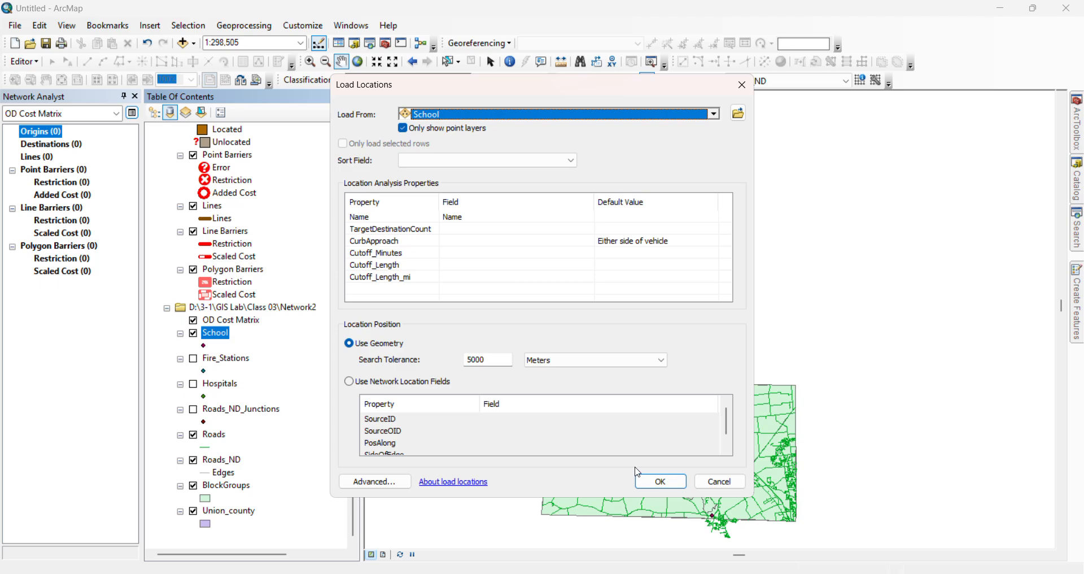
click(662, 482)
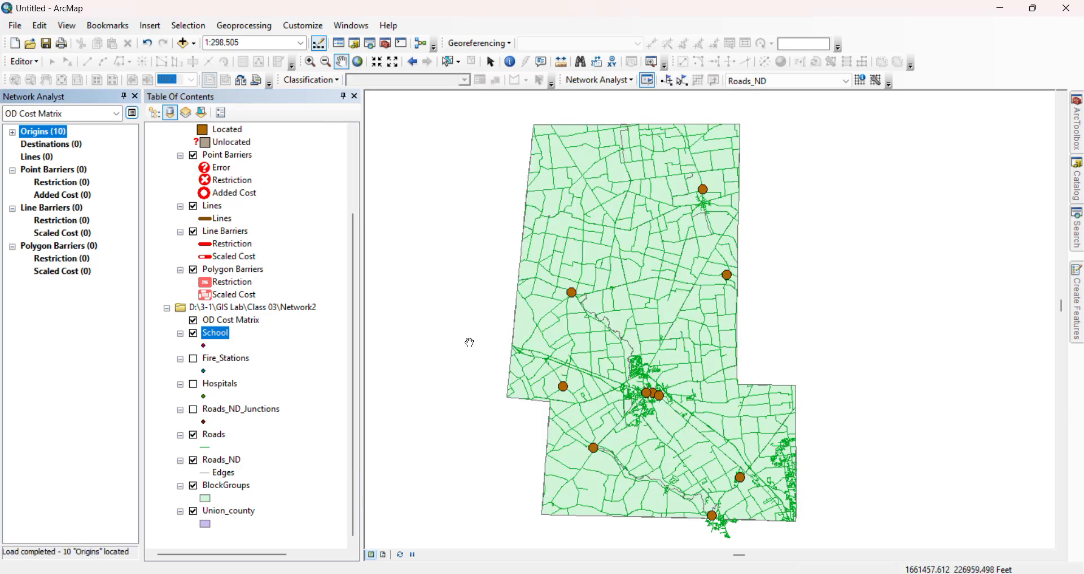
Hide the Roads and Roads_ND layers so the map shows the block groups with the origins
click(74, 148)
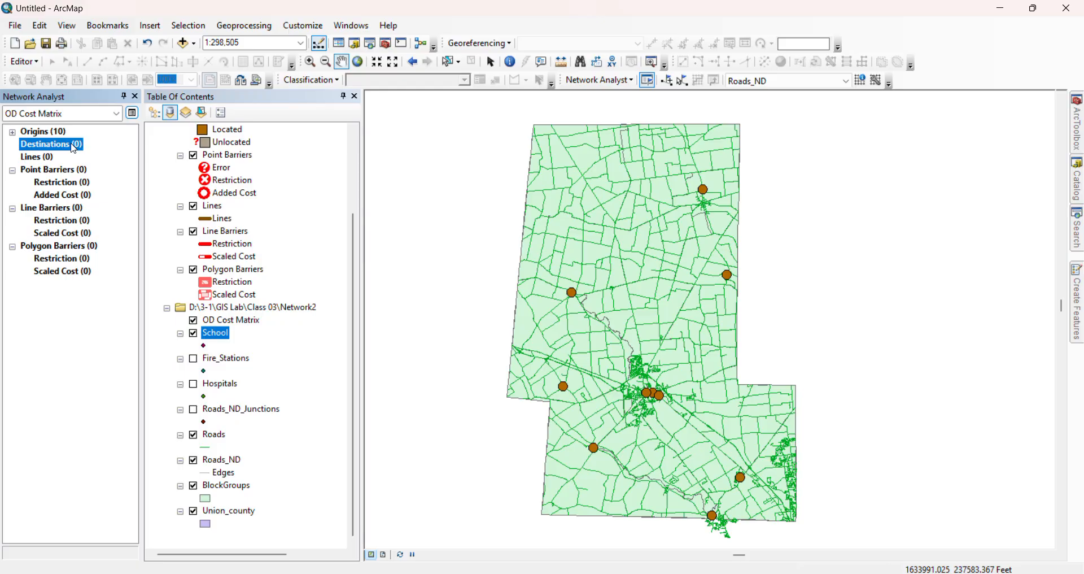
click(195, 486)
click(194, 486)
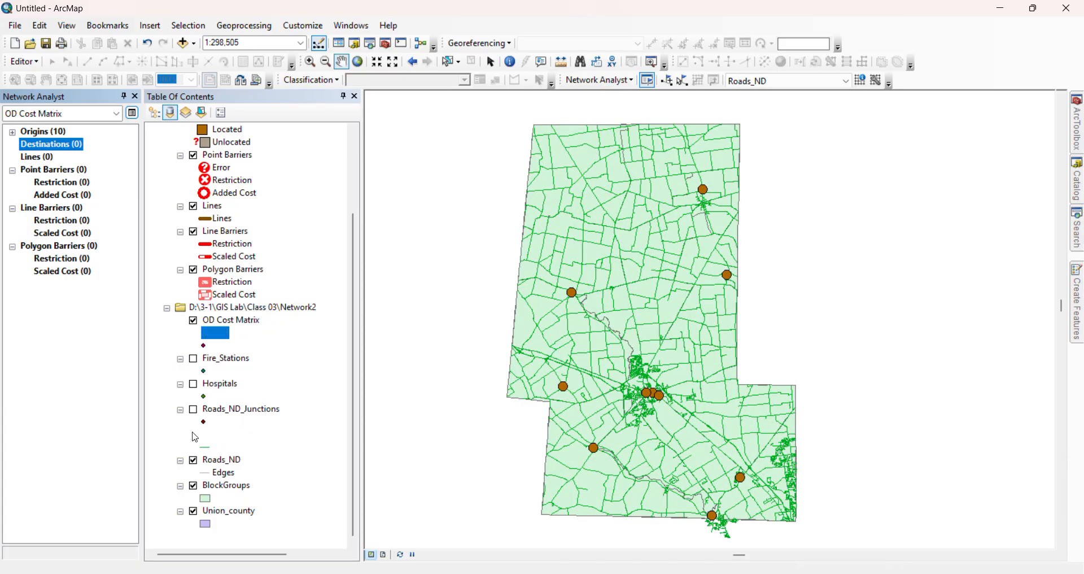
click(194, 435)
click(194, 460)
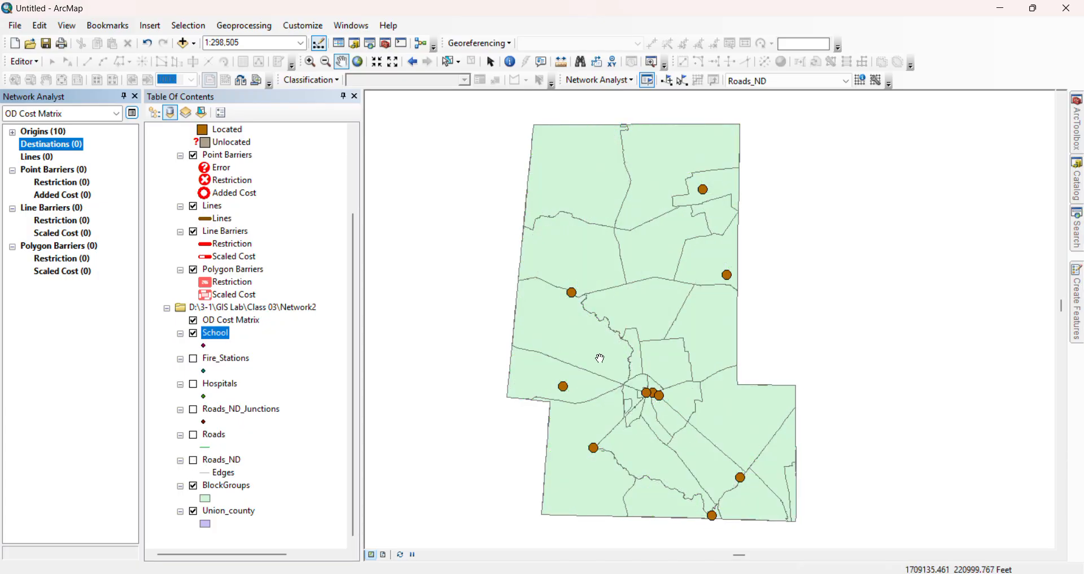
scroll(649, 394, down, 1)
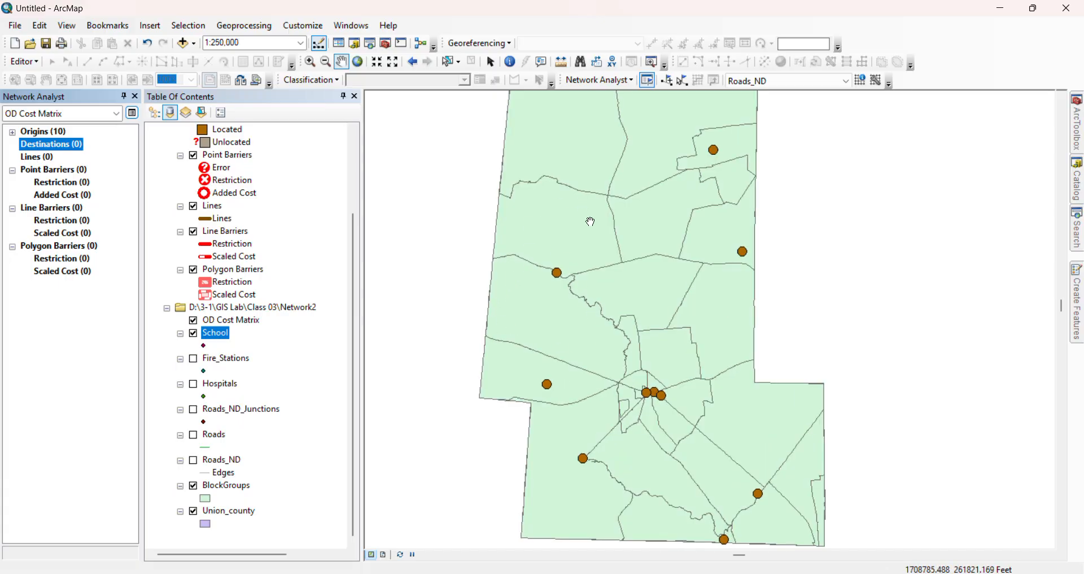
scroll(596, 176, up, 1)
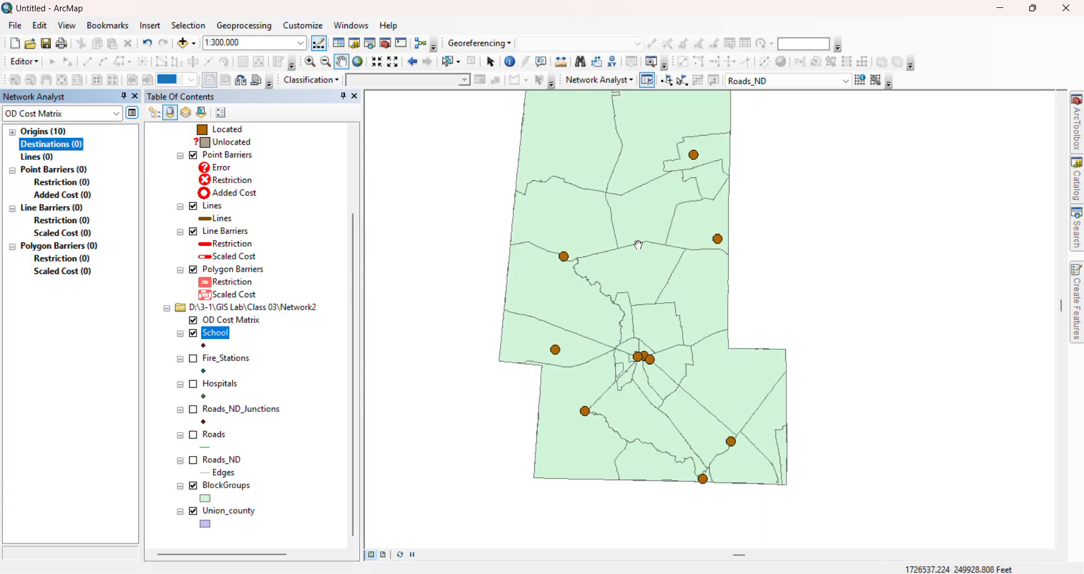
drag(639, 245, 645, 273)
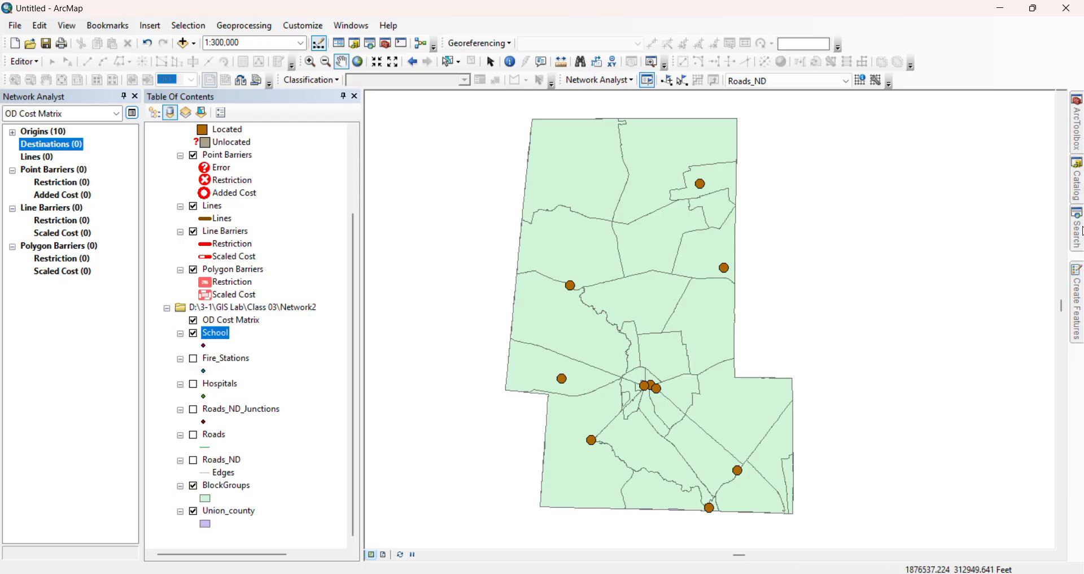
Search for "feature to point", open the Feature To Point tool and choose BlockGroups as its input features
mouse_move(1082, 231)
click(892, 149)
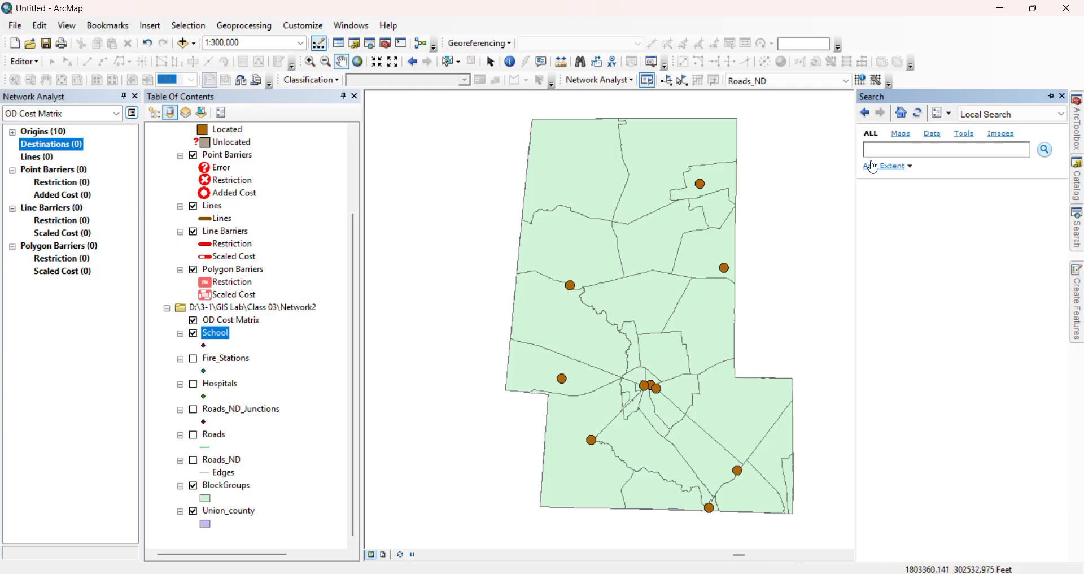
text(feay)
text(o point)
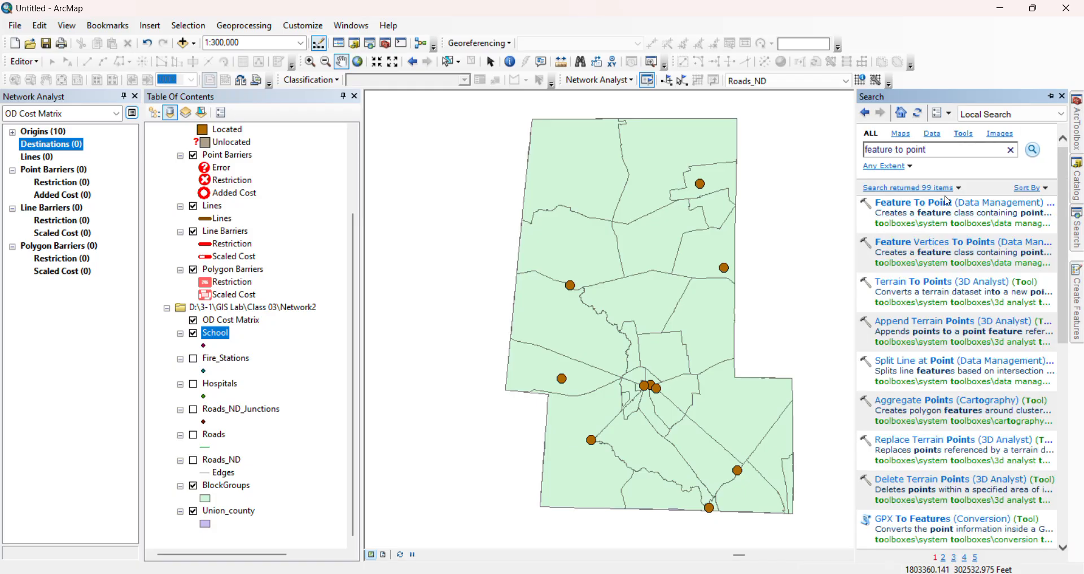
click(942, 203)
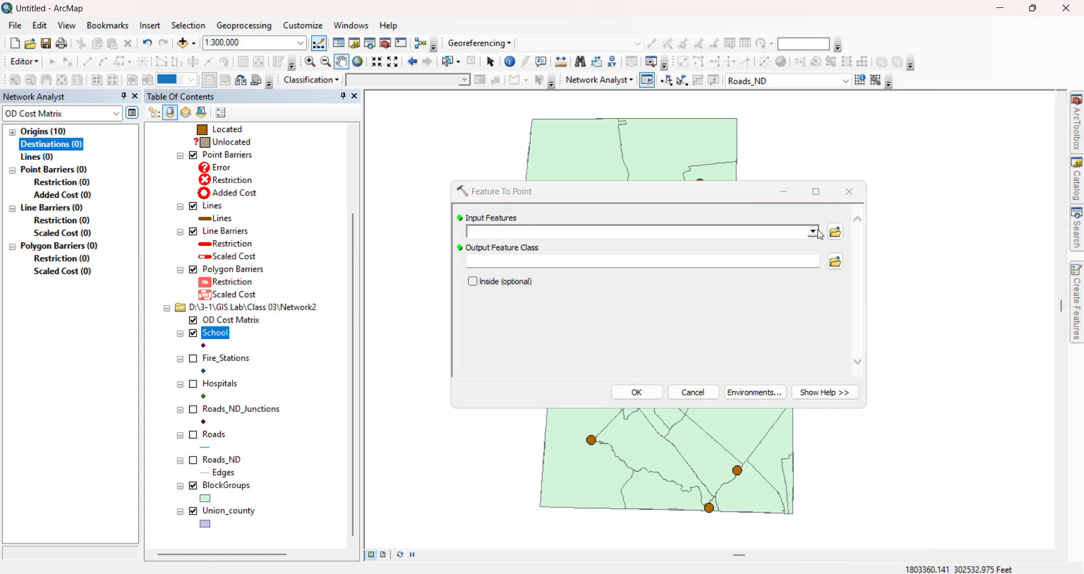
click(813, 232)
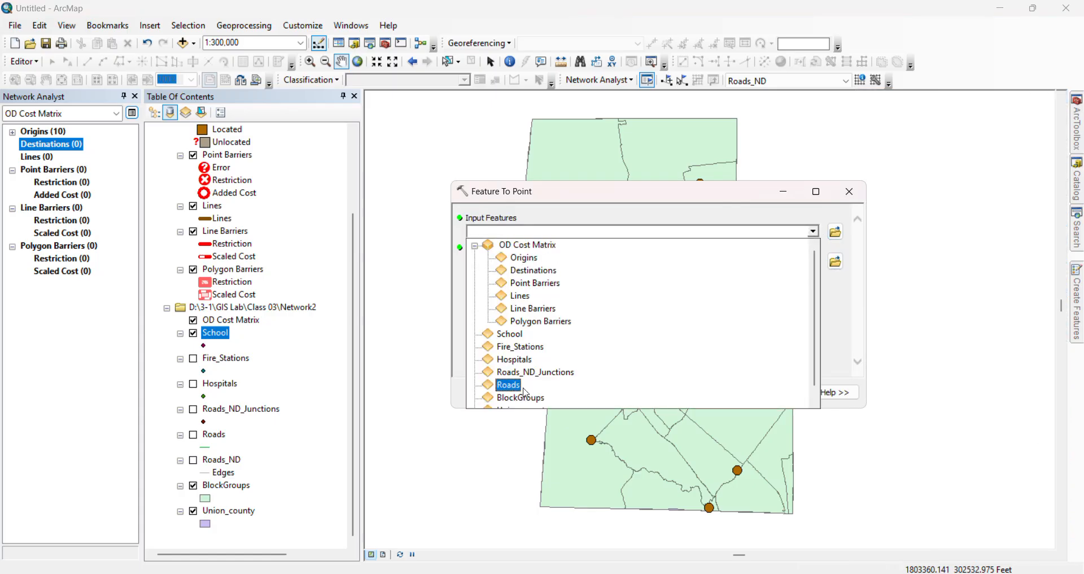
scroll(525, 367, down, 1)
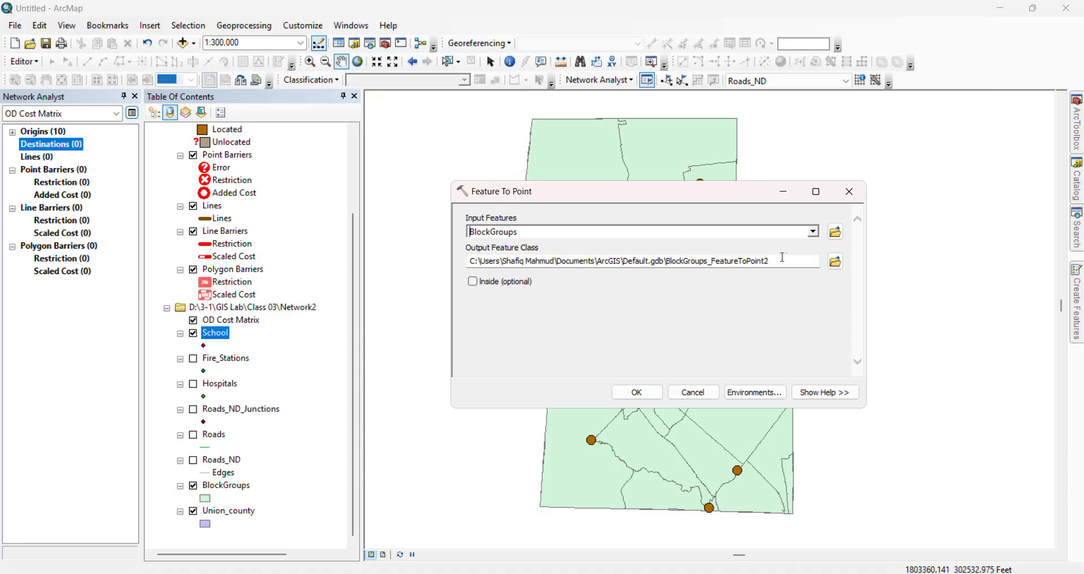
Save the Feature To Point output as Center_Block in the Class 03\Network2 folder and run the tool
click(835, 261)
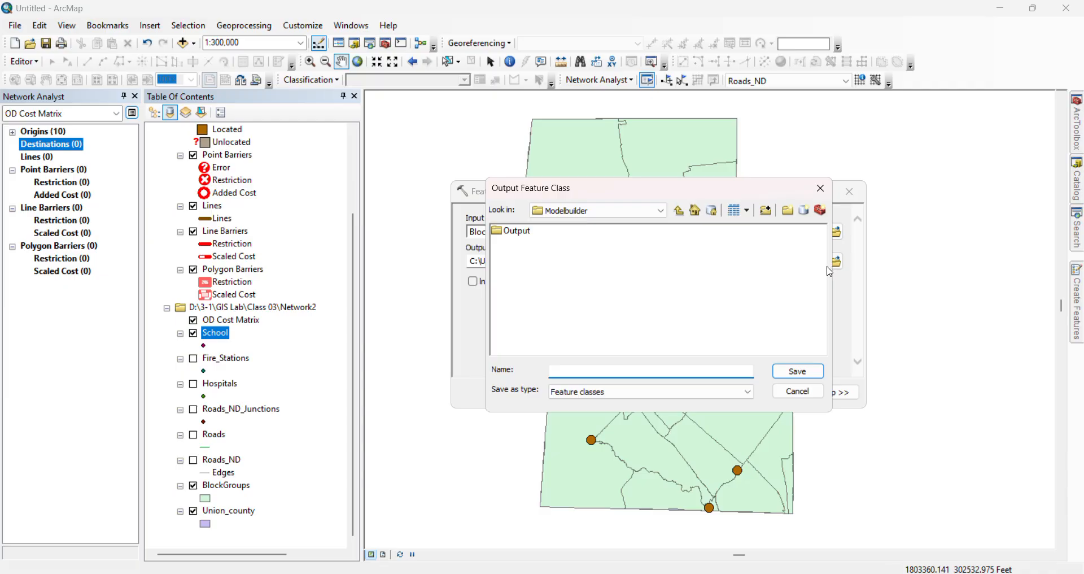
click(679, 212)
click(679, 211)
click(679, 212)
double_click(523, 254)
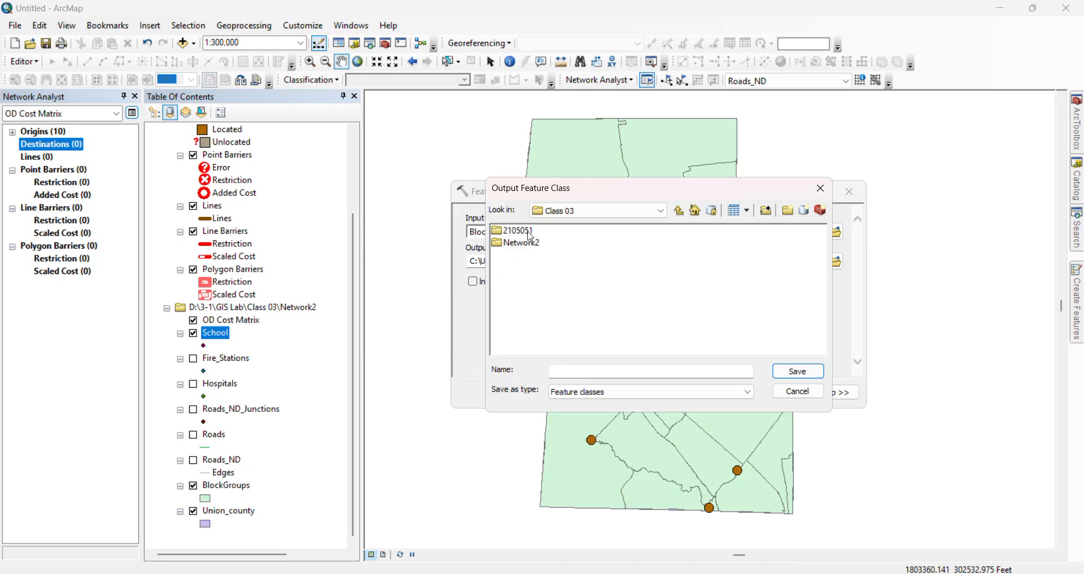
click(537, 243)
double_click(536, 243)
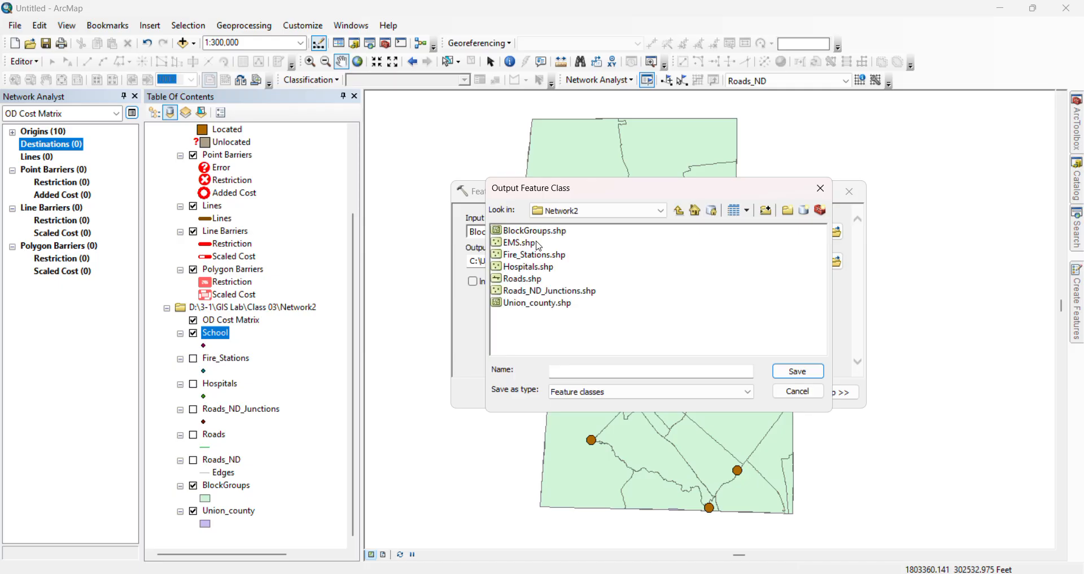
click(592, 367)
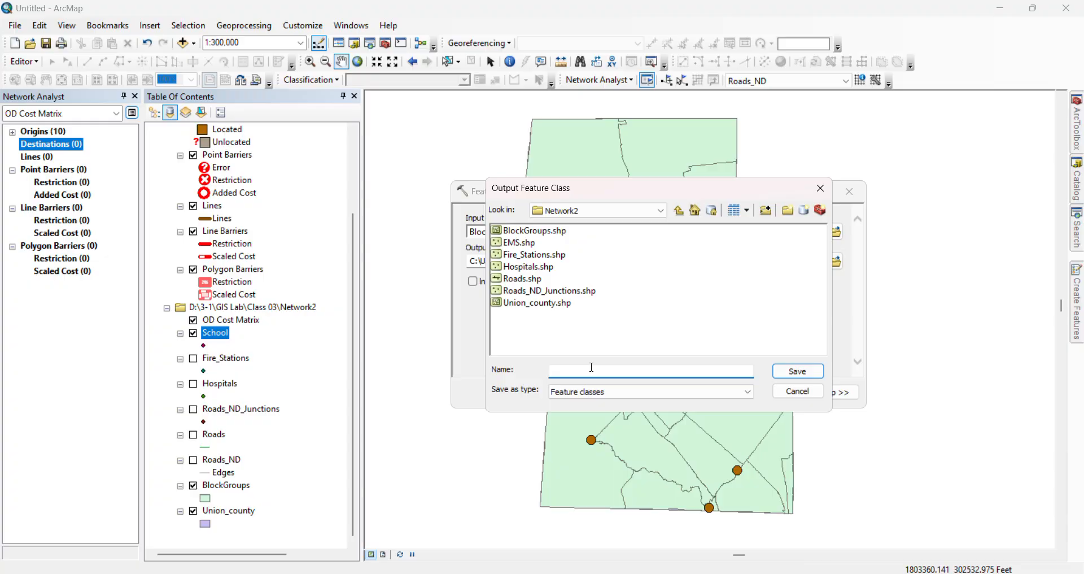
text(Center_Block)
click(792, 369)
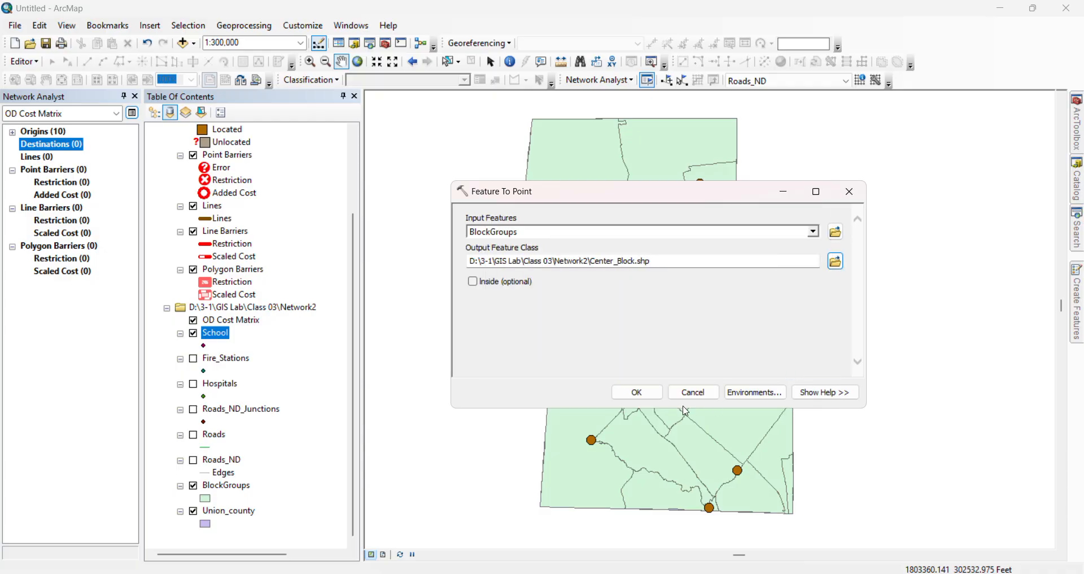
click(636, 394)
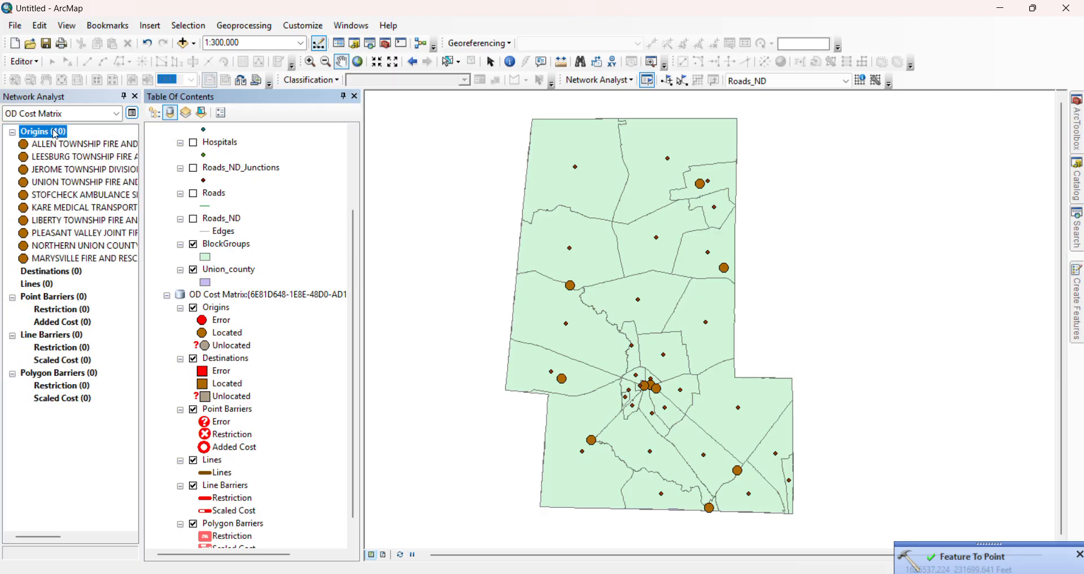
scroll(267, 443, up, 4)
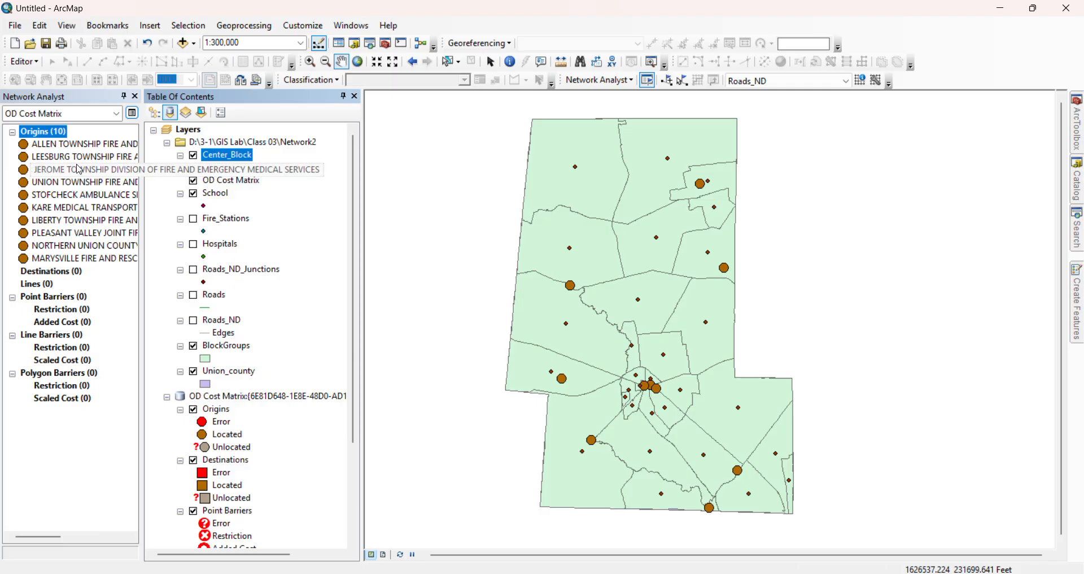
Select all ten OD cost matrix origins and delete them
right_click(58, 135)
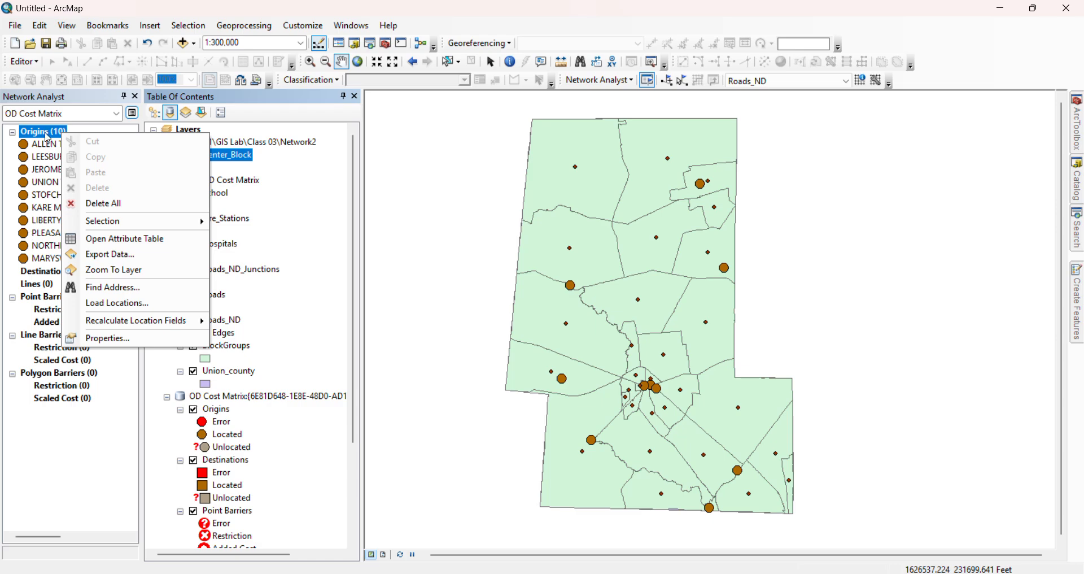
click(31, 147)
click(31, 147)
ctrl+click(28, 156)
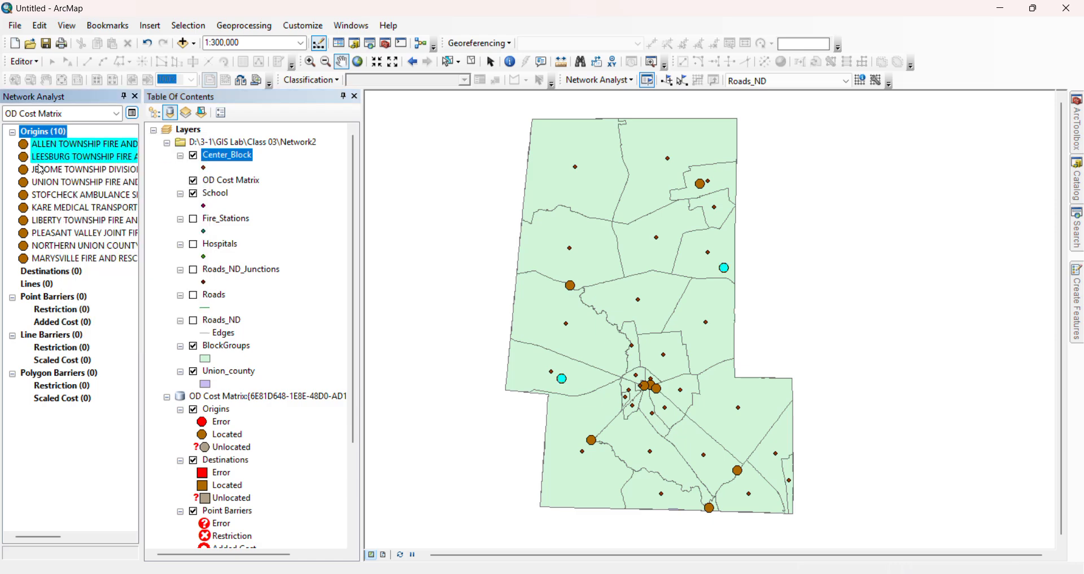
ctrl+click(38, 171)
ctrl+click(50, 183)
ctrl+click(46, 197)
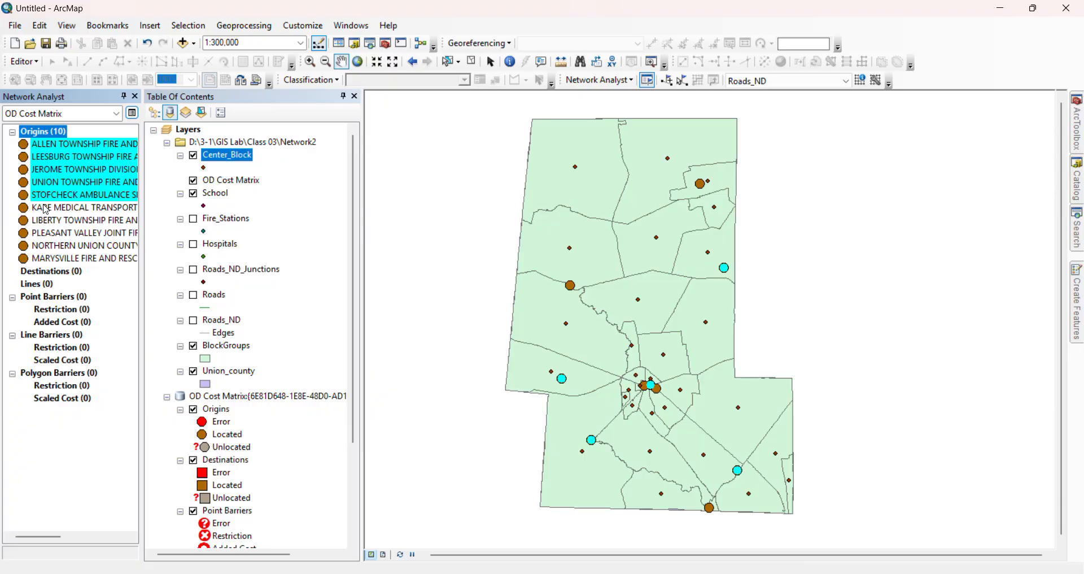
ctrl+click(47, 210)
ctrl+click(48, 221)
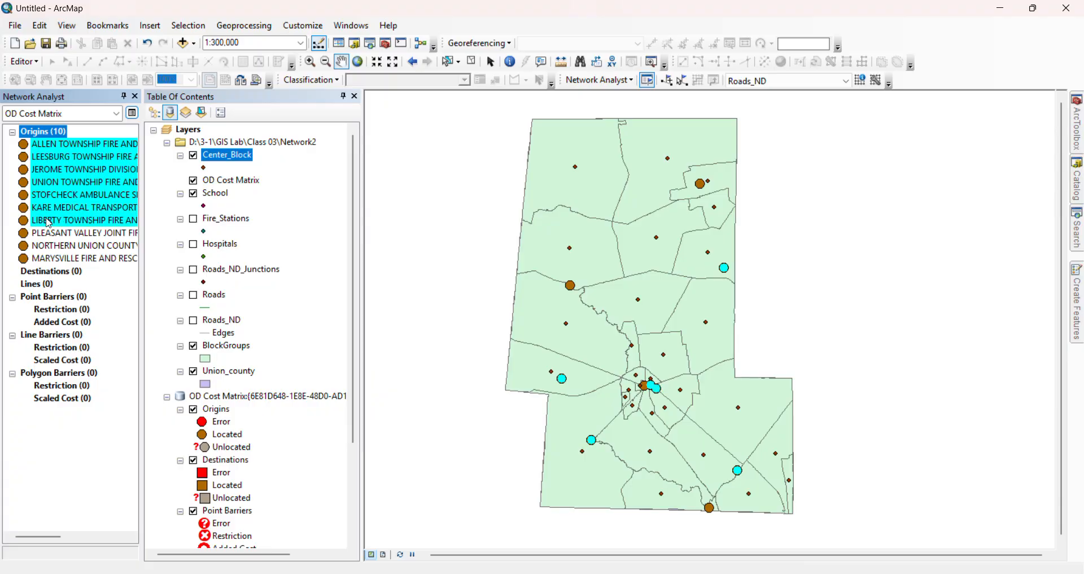
ctrl+click(51, 234)
ctrl+click(53, 247)
ctrl+click(54, 260)
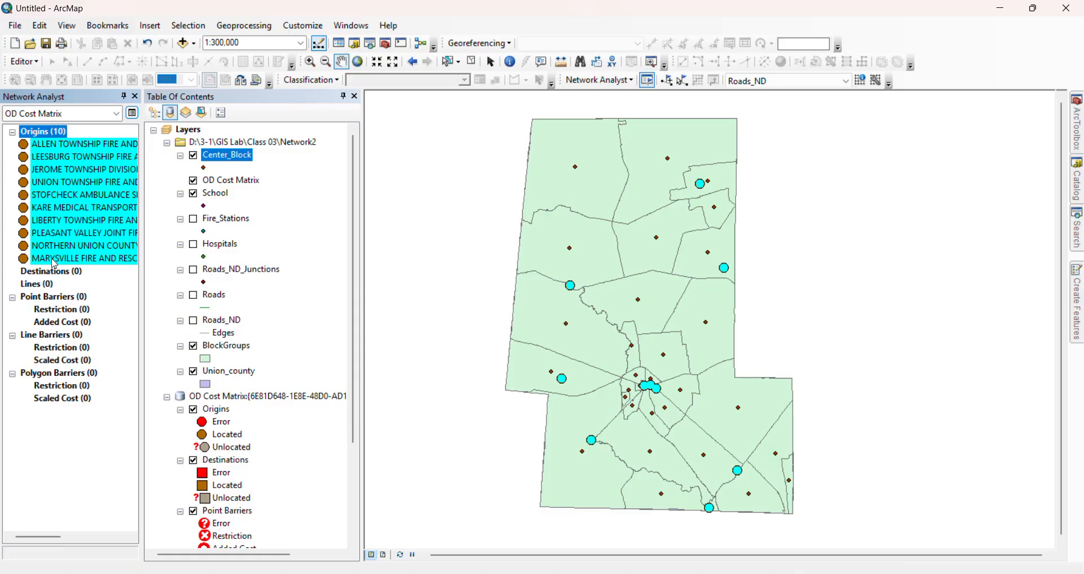
right_click(55, 264)
click(91, 312)
Load the School points as the OD cost matrix origins, using geometry with a 5000-meter search tolerance
right_click(48, 135)
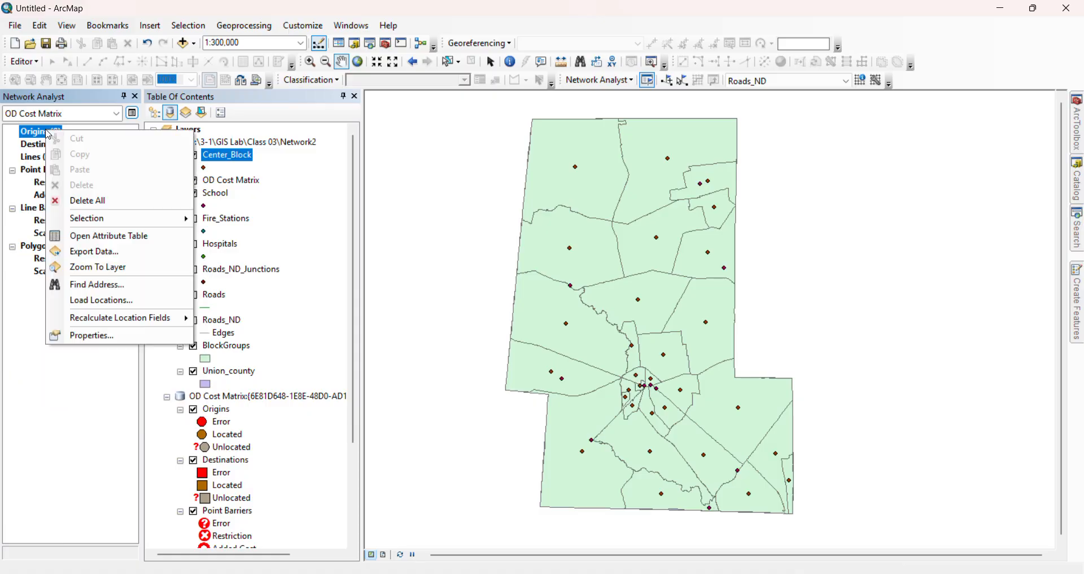
click(96, 297)
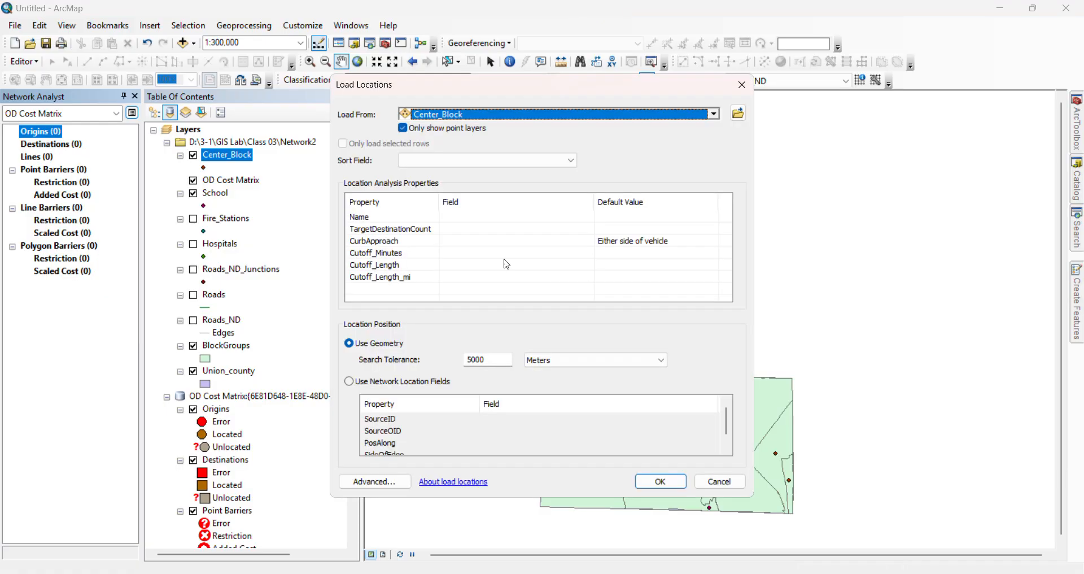
click(714, 115)
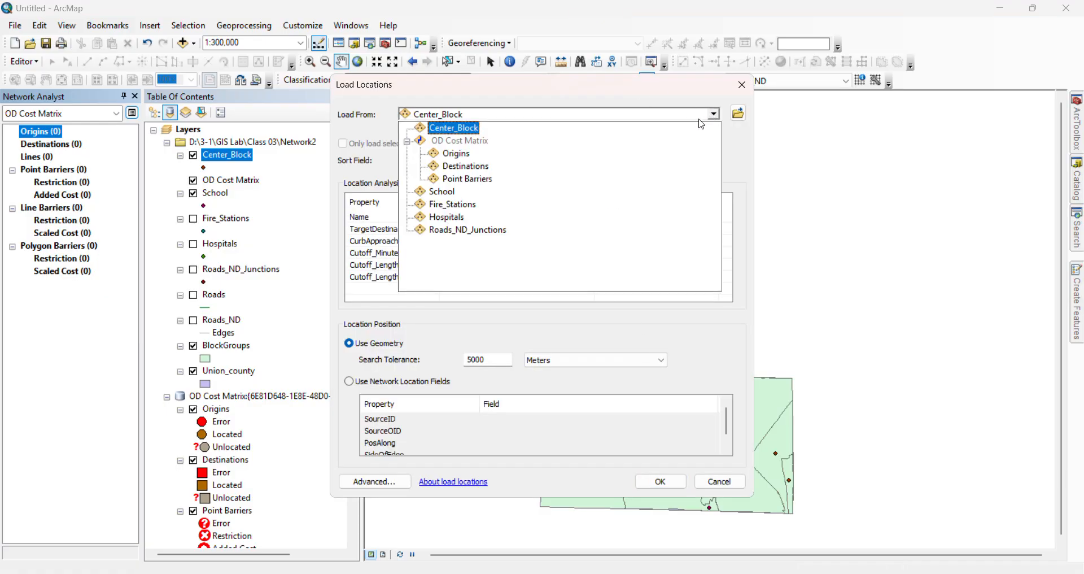
click(497, 204)
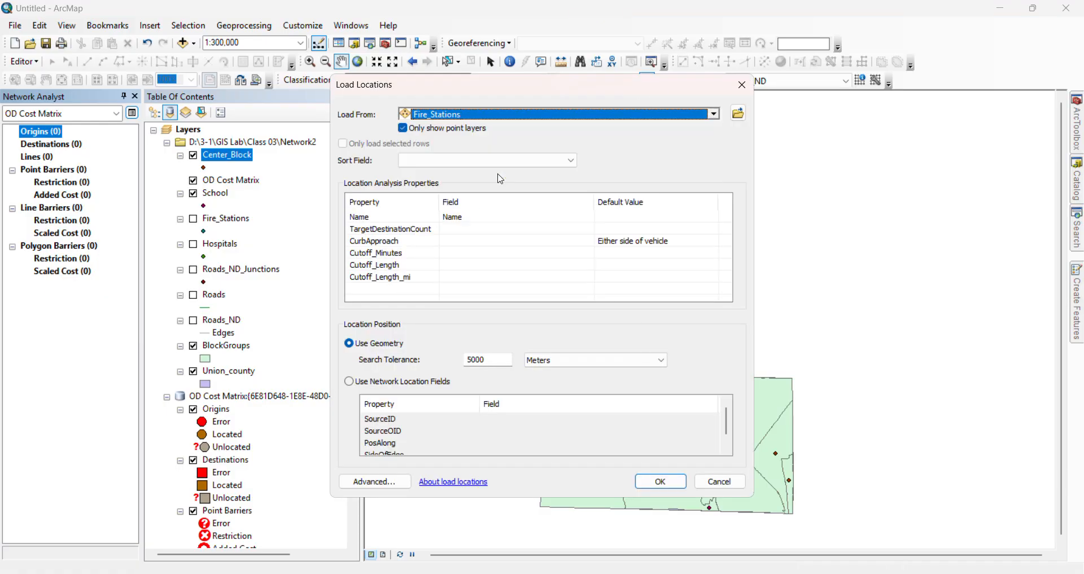
click(714, 115)
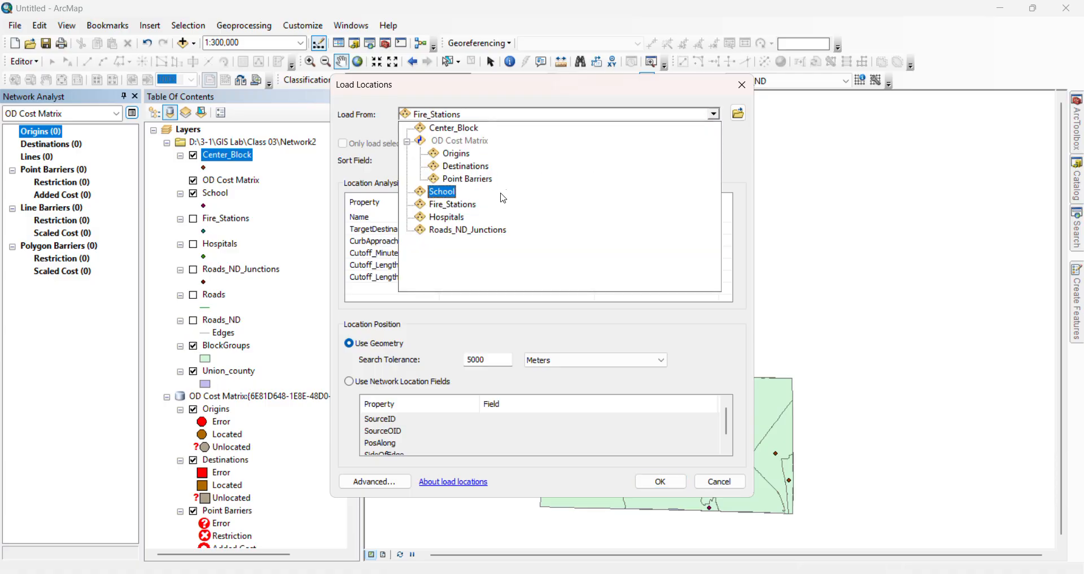
click(443, 192)
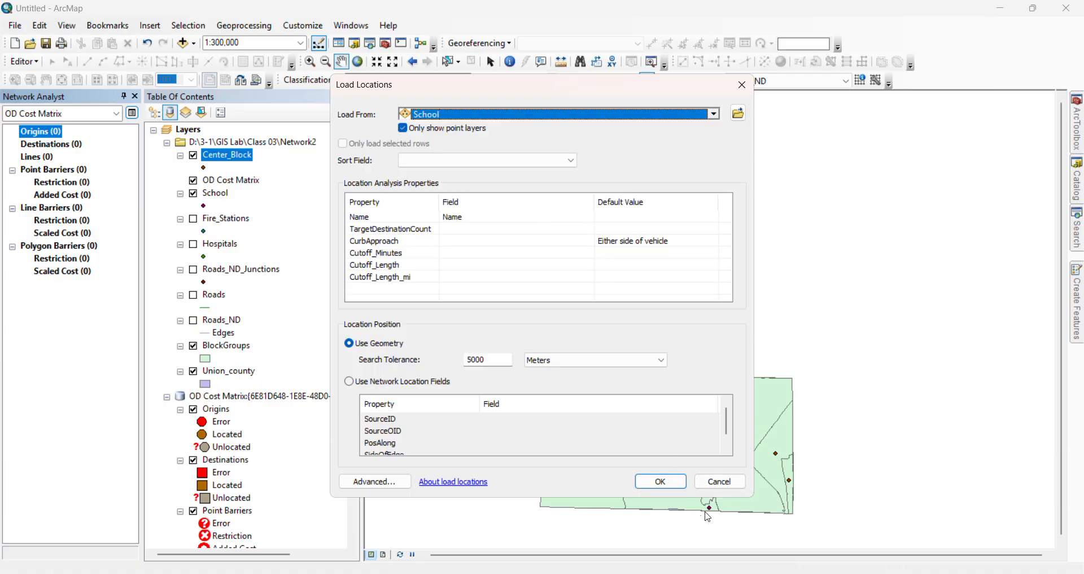
click(668, 483)
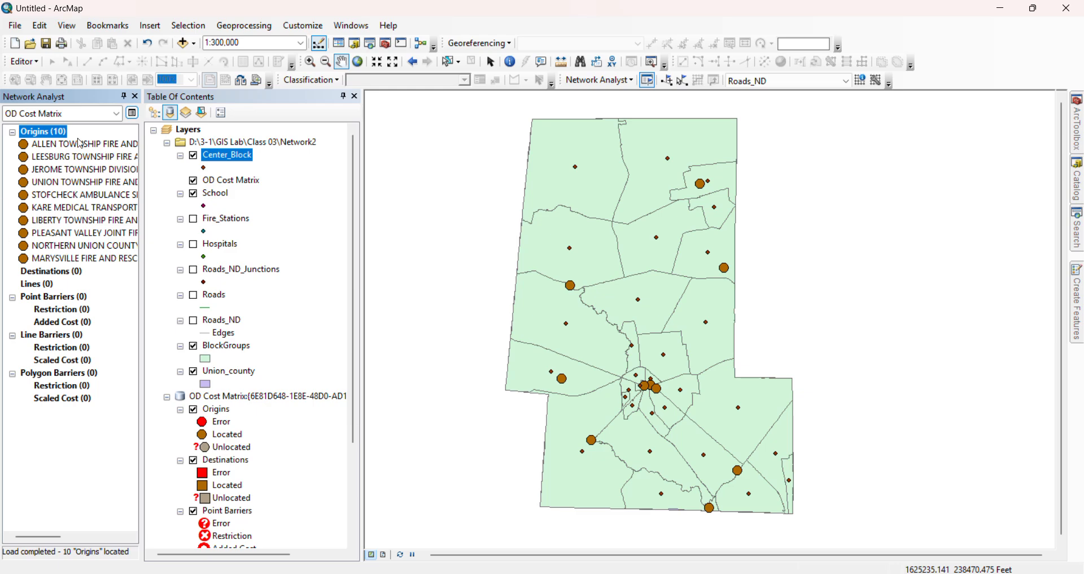
Load the Center_Block points as the OD cost matrix destinations with a 5000-meter search tolerance, and check the loaded locations
click(11, 132)
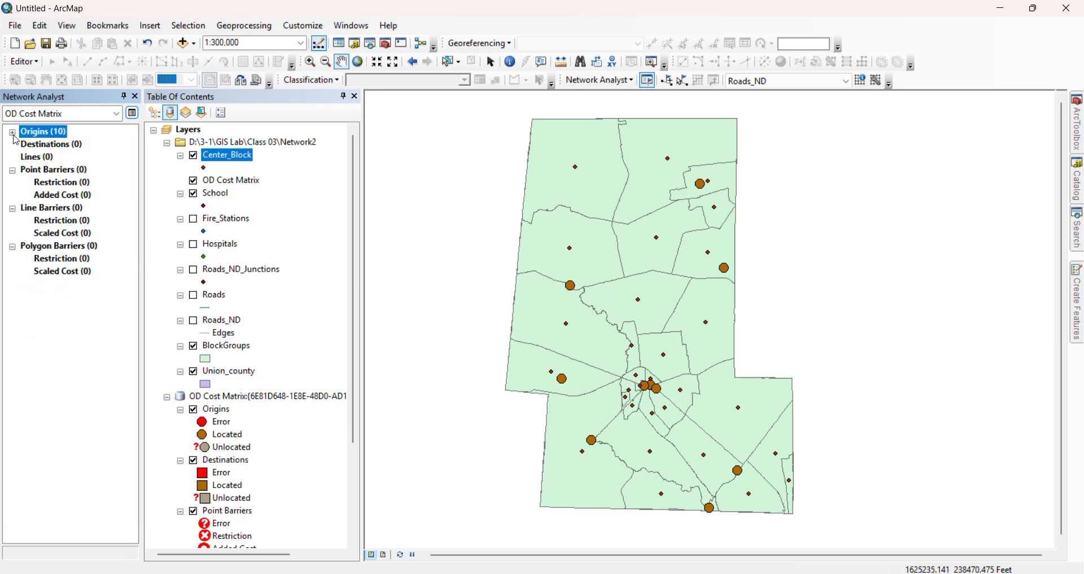
click(70, 145)
right_click(69, 145)
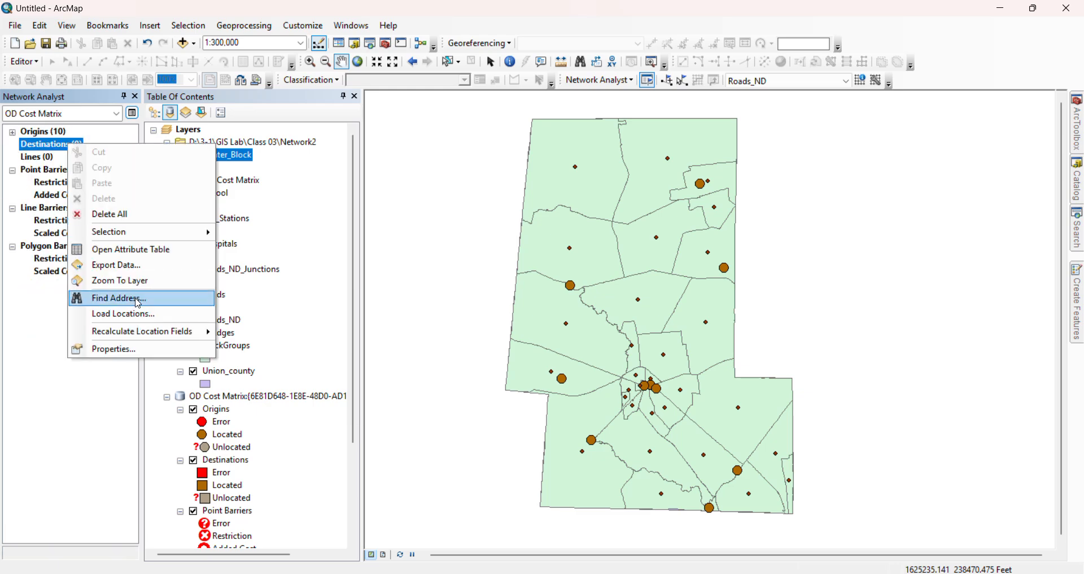
click(139, 314)
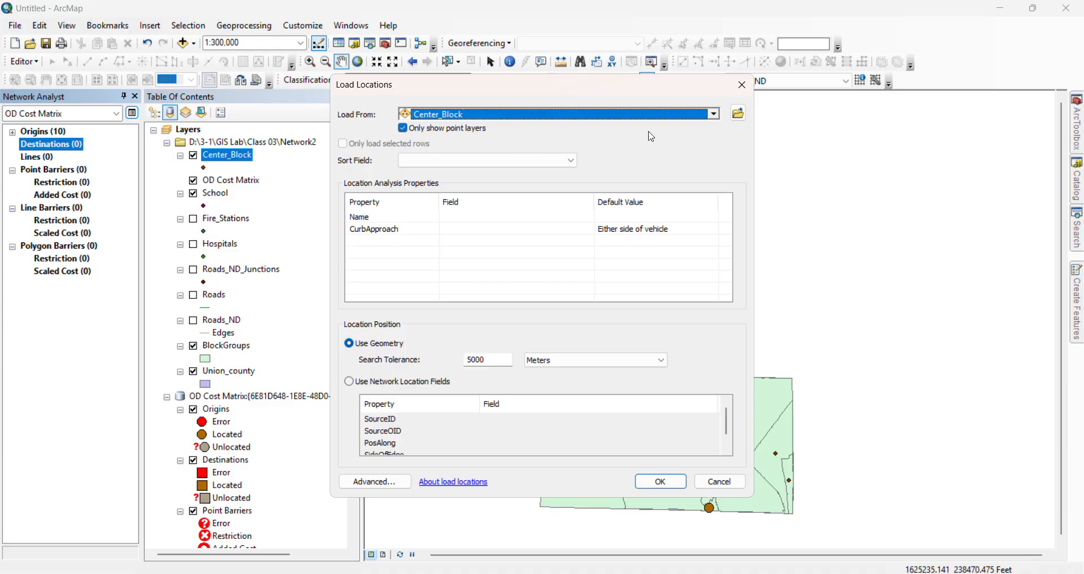
click(661, 481)
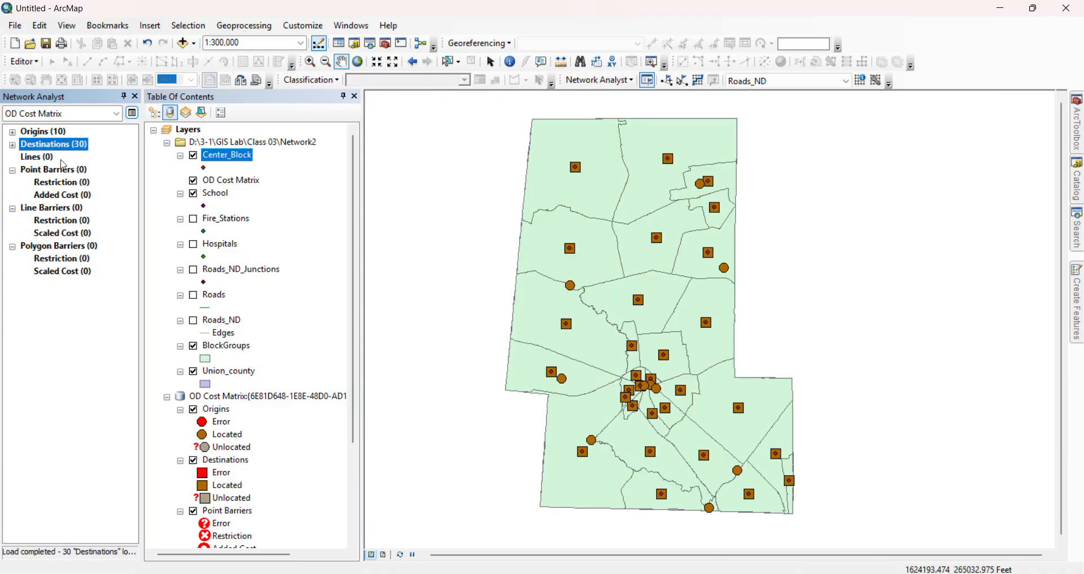
double_click(23, 148)
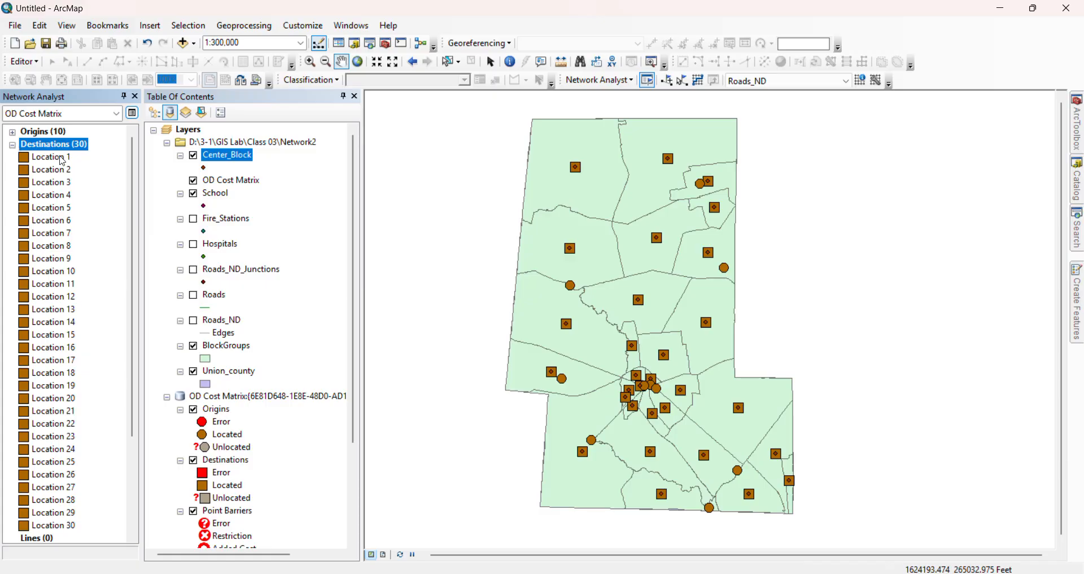
double_click(23, 148)
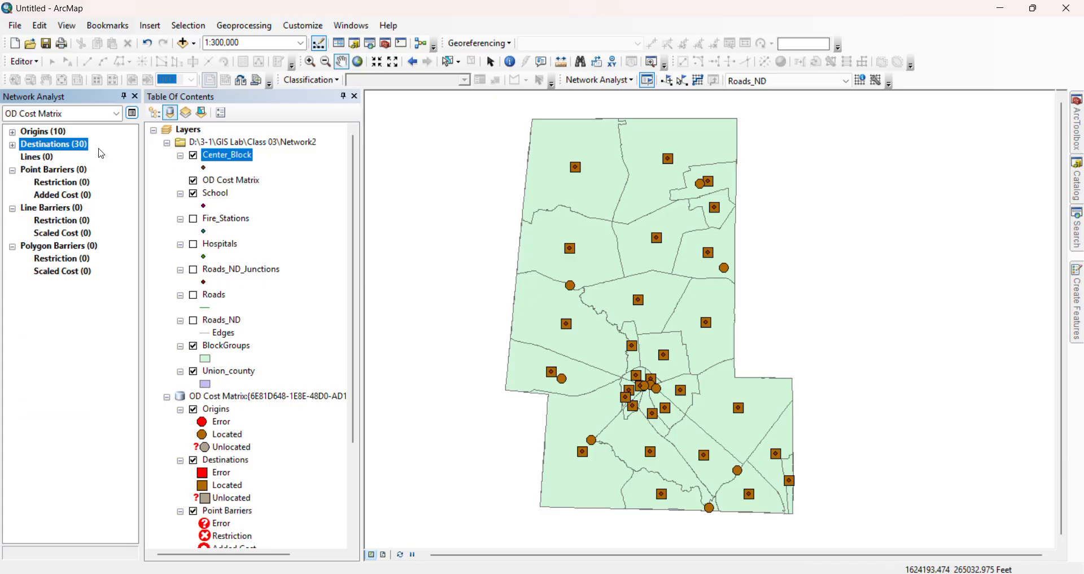
In the OD Cost Matrix analysis settings, enable the start time at 8 AM today, with Minutes as the impedance
click(133, 115)
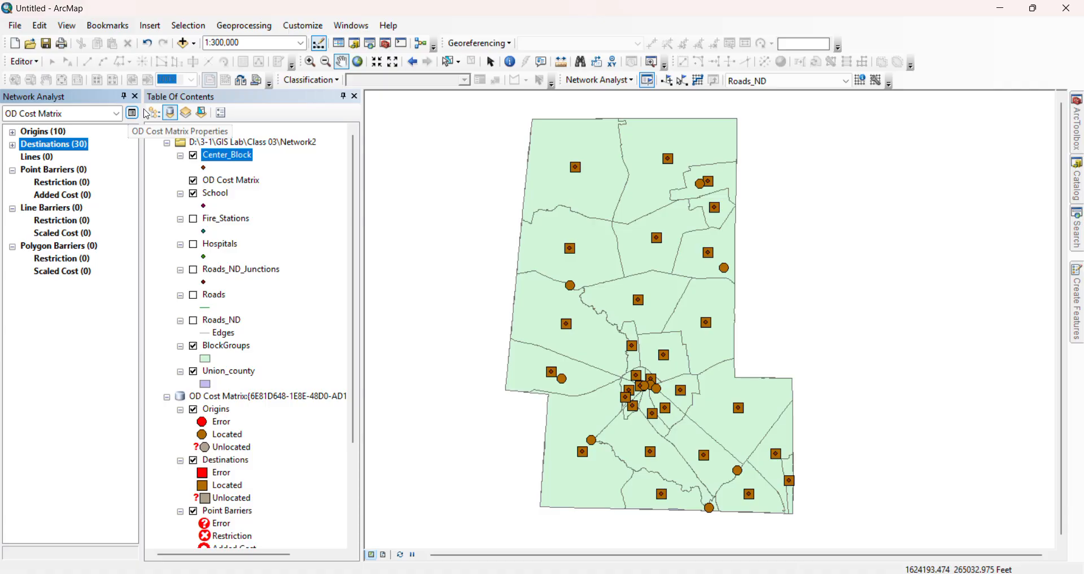
click(132, 113)
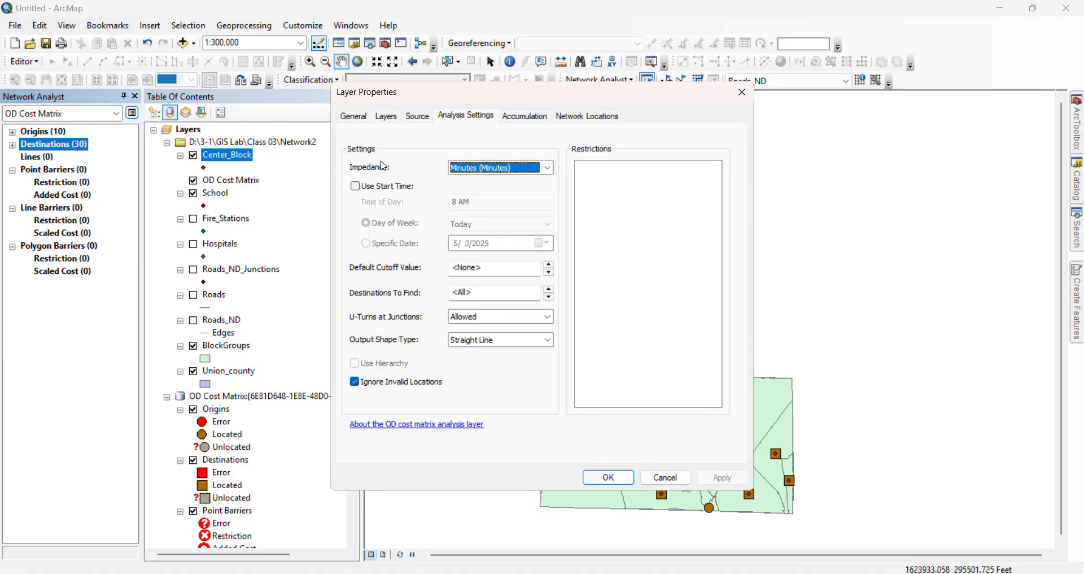
click(362, 116)
click(387, 120)
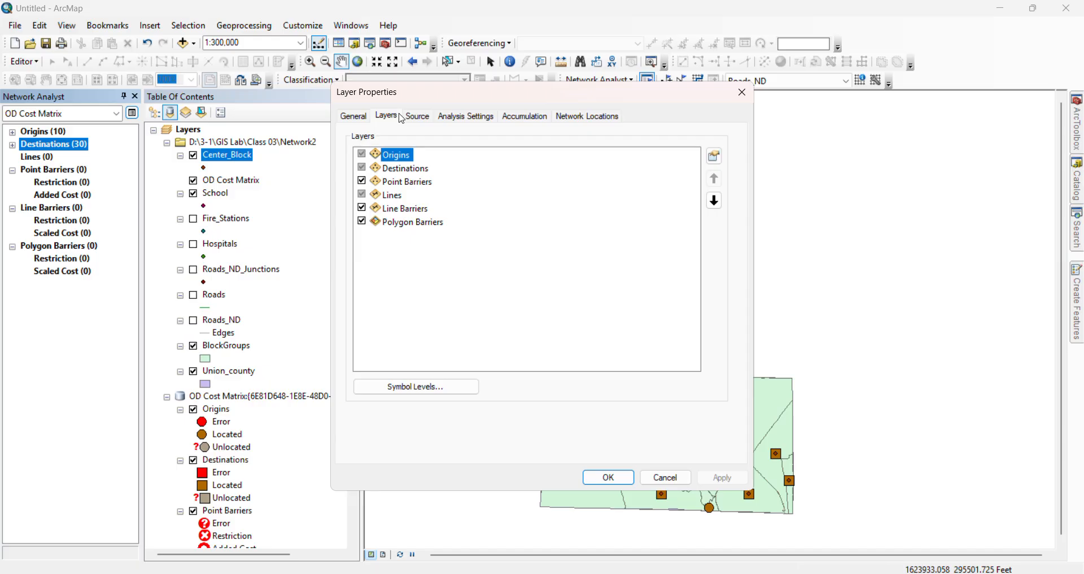
click(418, 117)
click(467, 119)
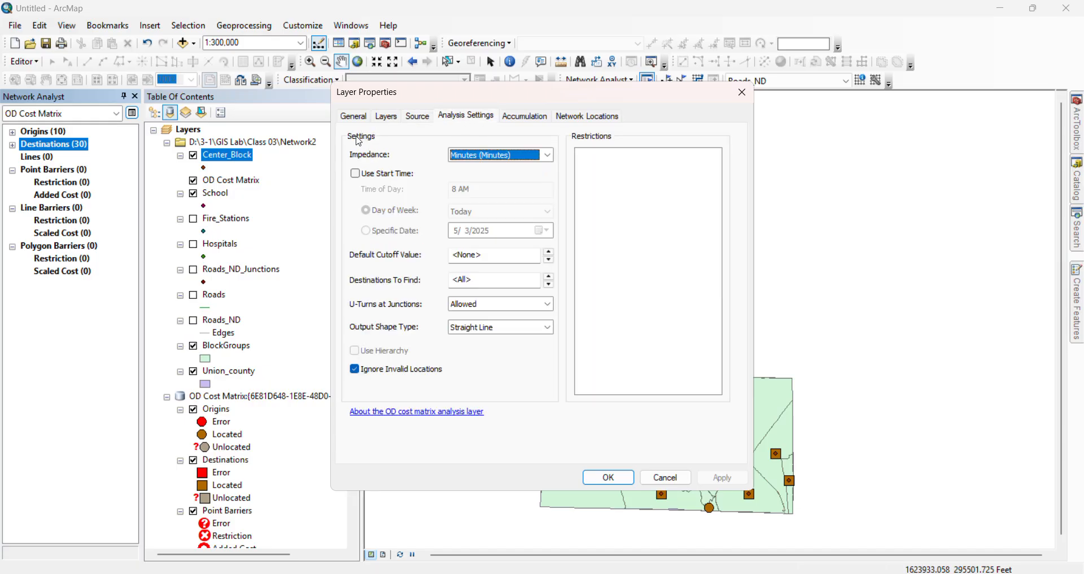
click(355, 173)
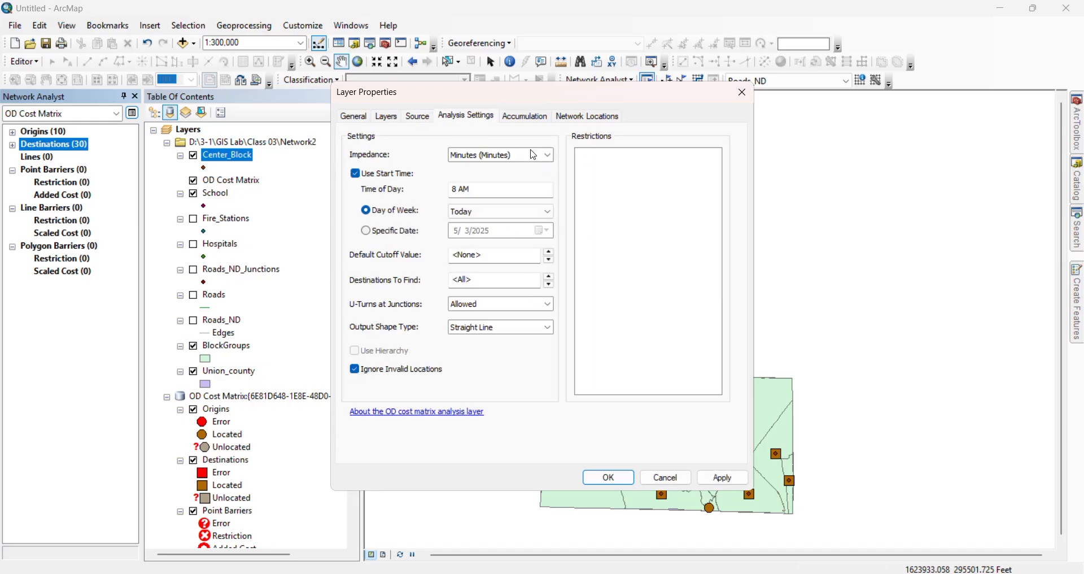
click(547, 156)
click(550, 160)
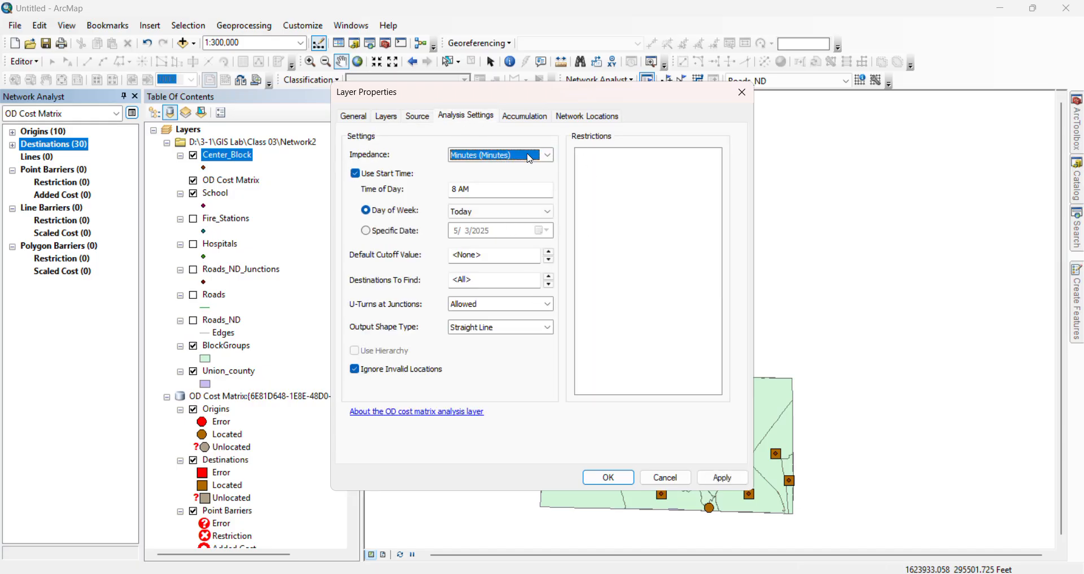
Toggle two accumulation attributes, apply the OD Cost Matrix layer properties and solve the analysis
click(531, 116)
click(362, 170)
click(362, 195)
click(614, 118)
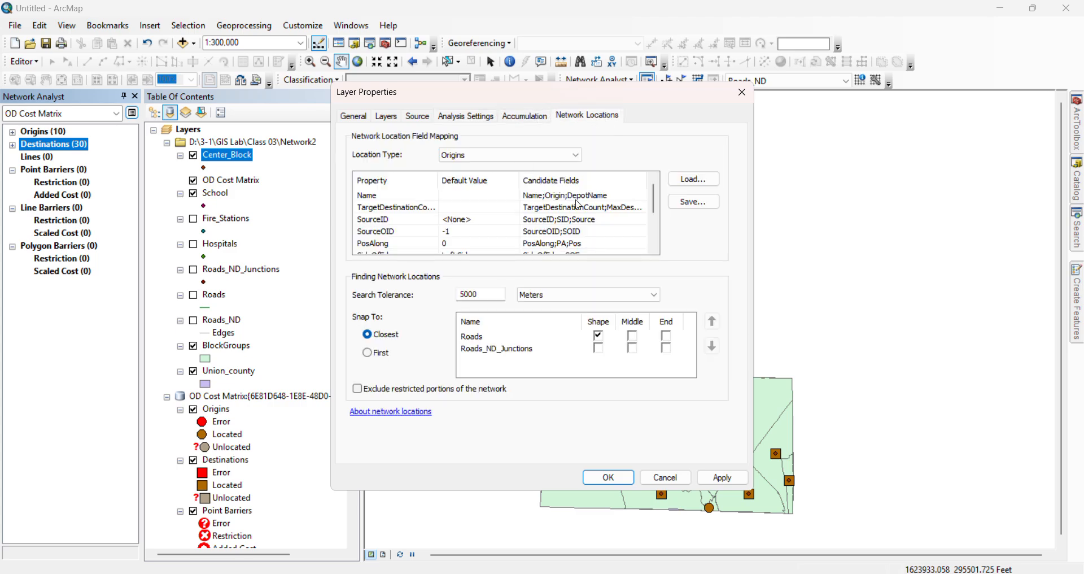
click(710, 478)
click(607, 478)
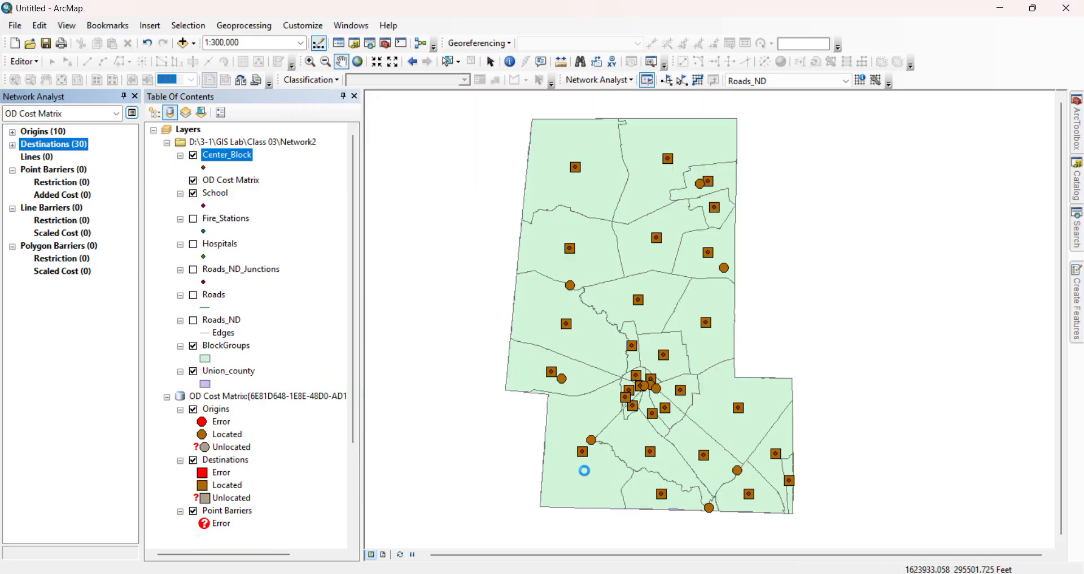
click(668, 81)
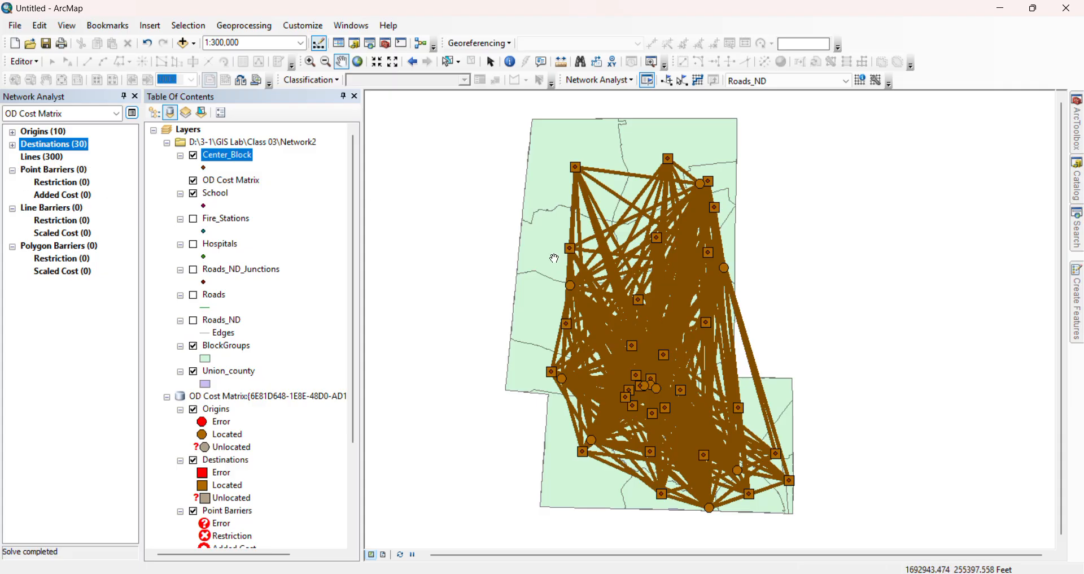
Examine the solved lines between the origin near the county's eastern edge and the surrounding block group center points
scroll(711, 298, up, 3)
scroll(710, 298, up, 2)
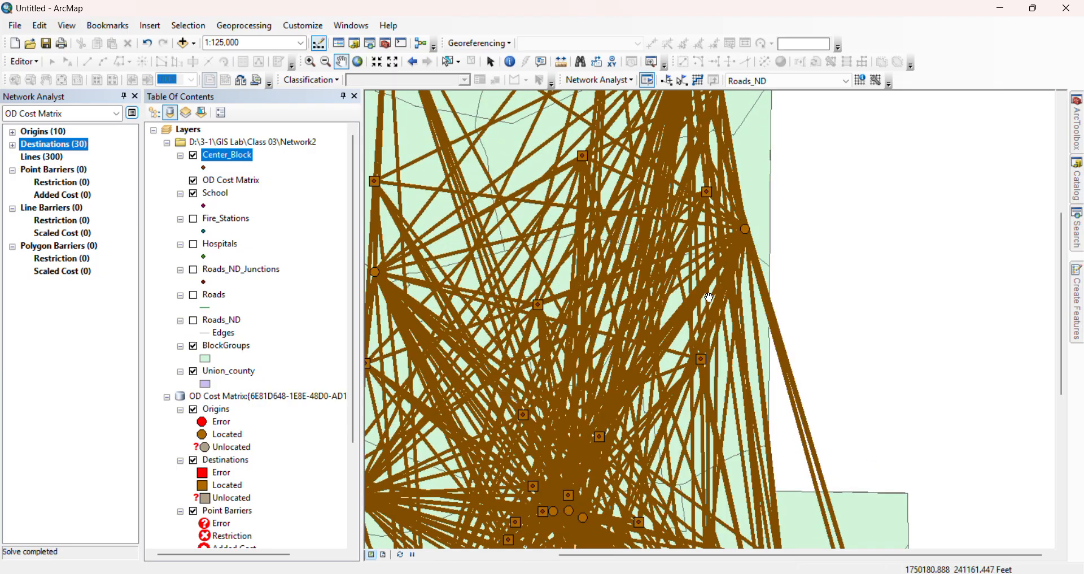
scroll(766, 231, up, 1)
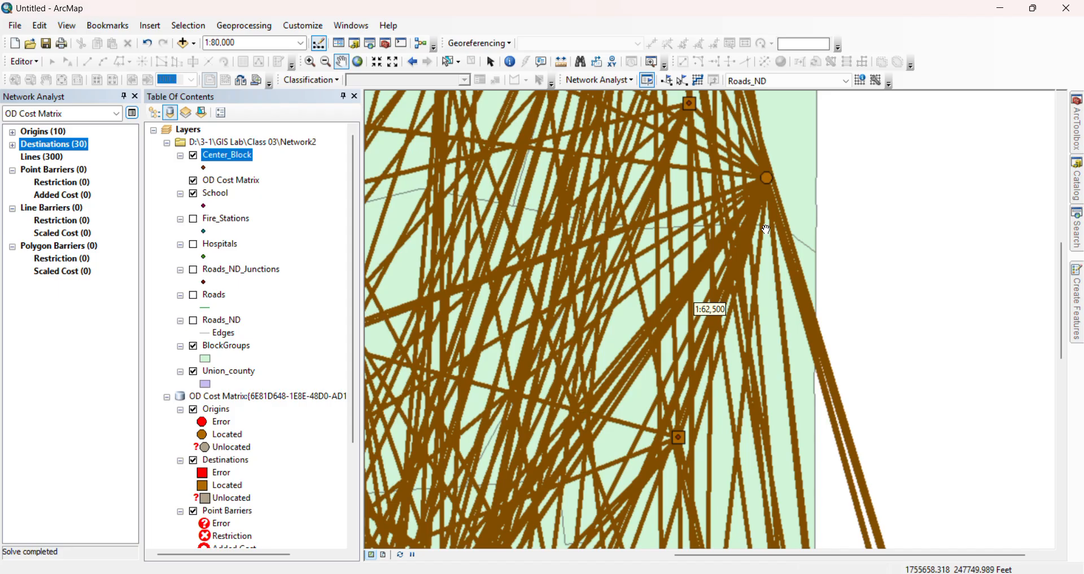
scroll(768, 231, up, 1)
scroll(770, 230, up, 2)
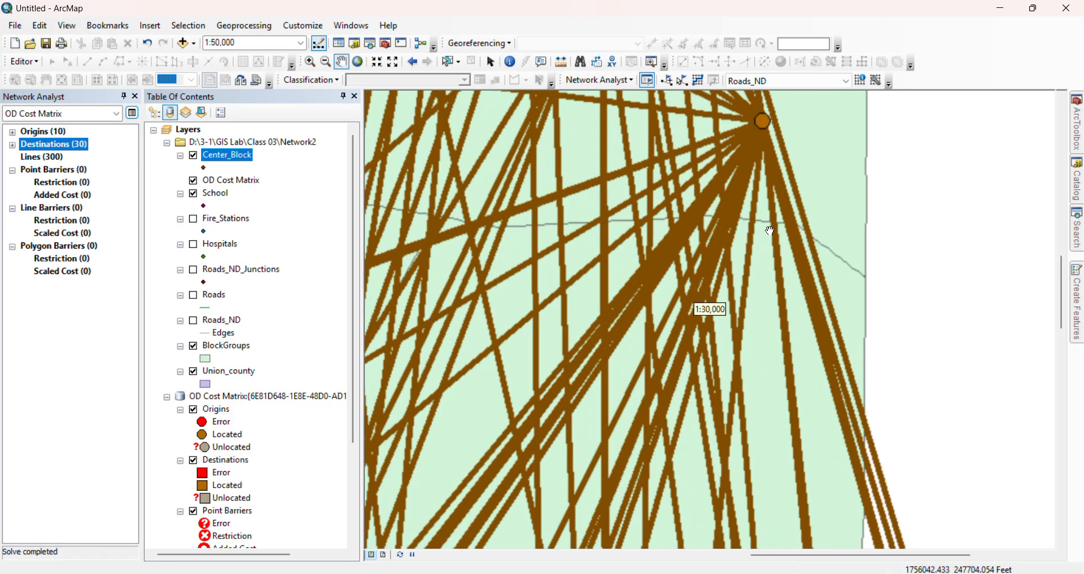
scroll(769, 224, down, 2)
drag(765, 186, 752, 292)
scroll(750, 290, up, 2)
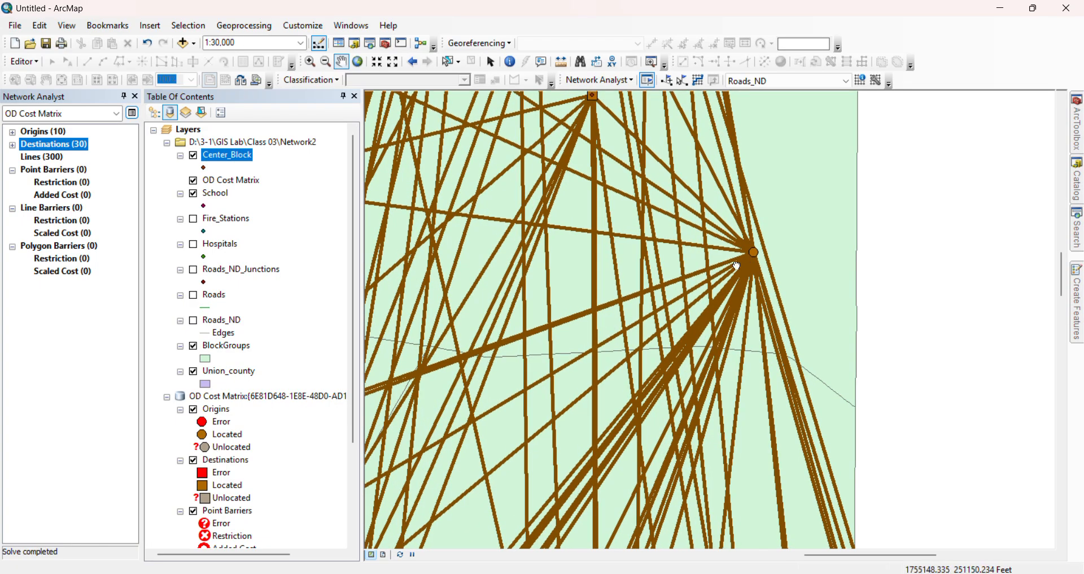
drag(723, 256, 712, 299)
scroll(733, 323, up, 1)
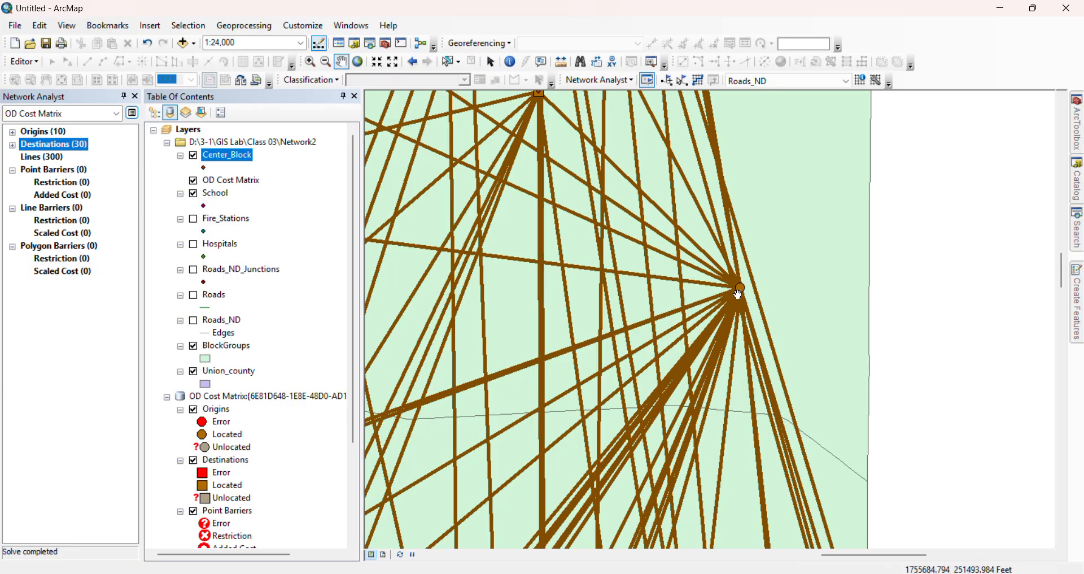
scroll(733, 294, up, 3)
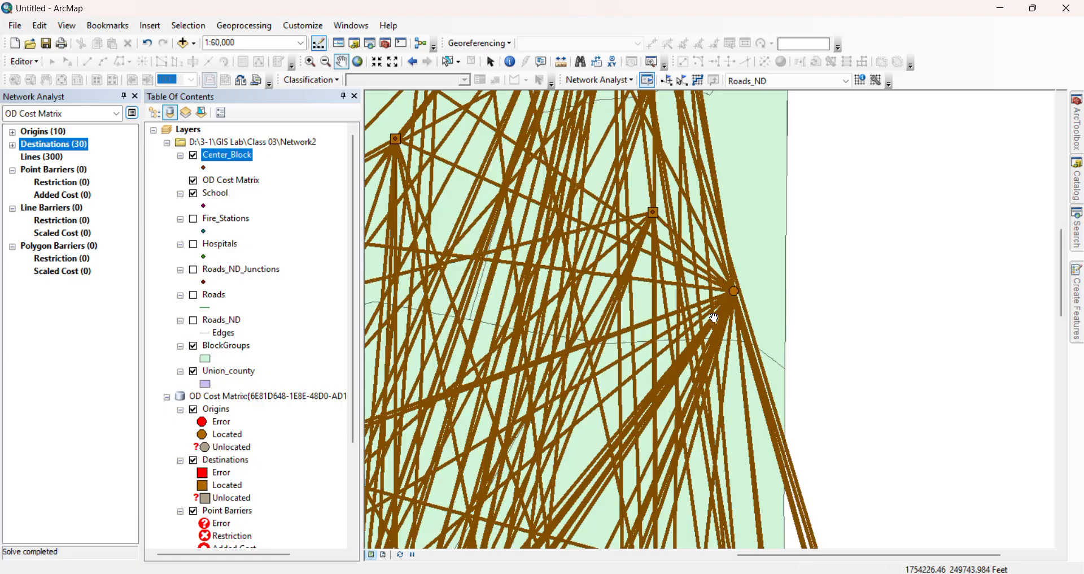
scroll(723, 304, up, 1)
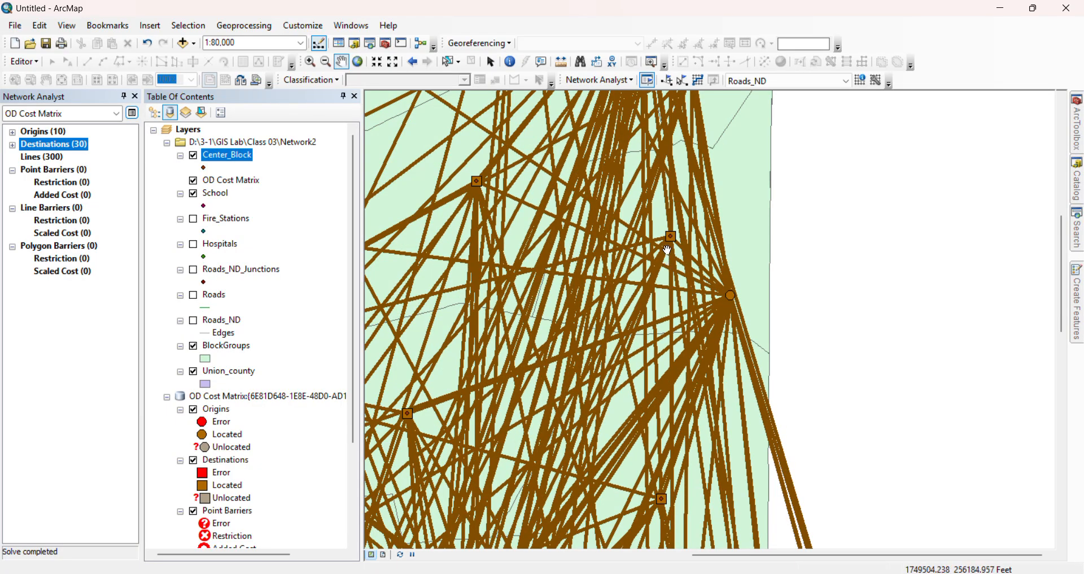
scroll(685, 300, up, 2)
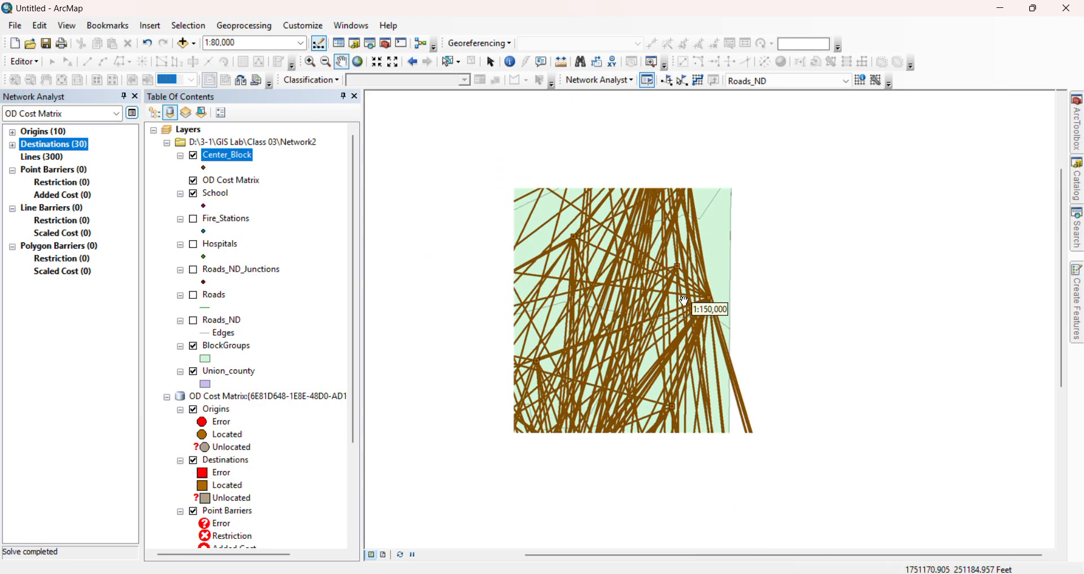
Open the attribute table of the solved OD cost matrix Lines
scroll(684, 301, up, 1)
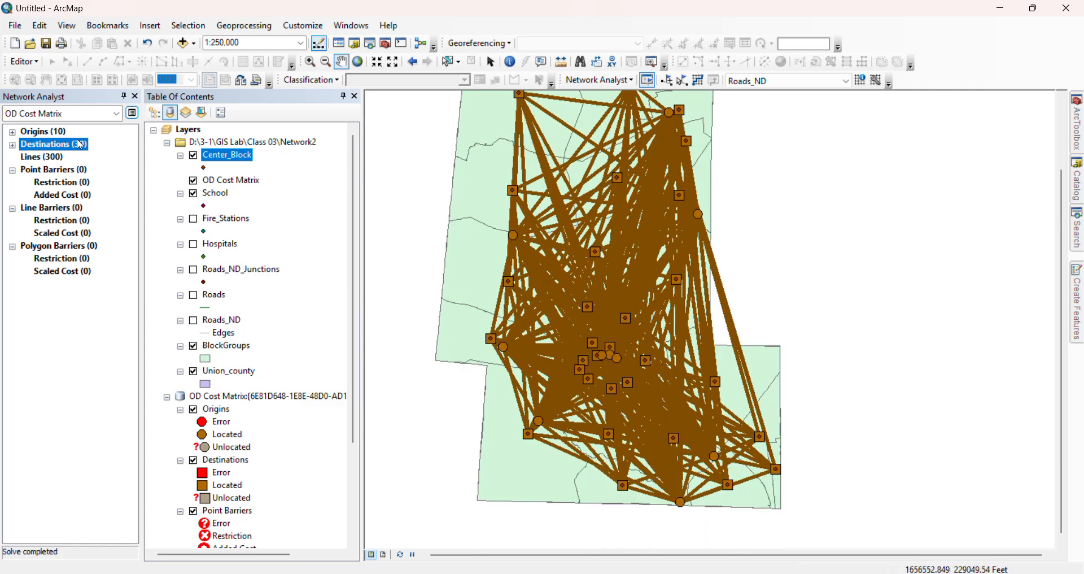
click(57, 160)
right_click(57, 160)
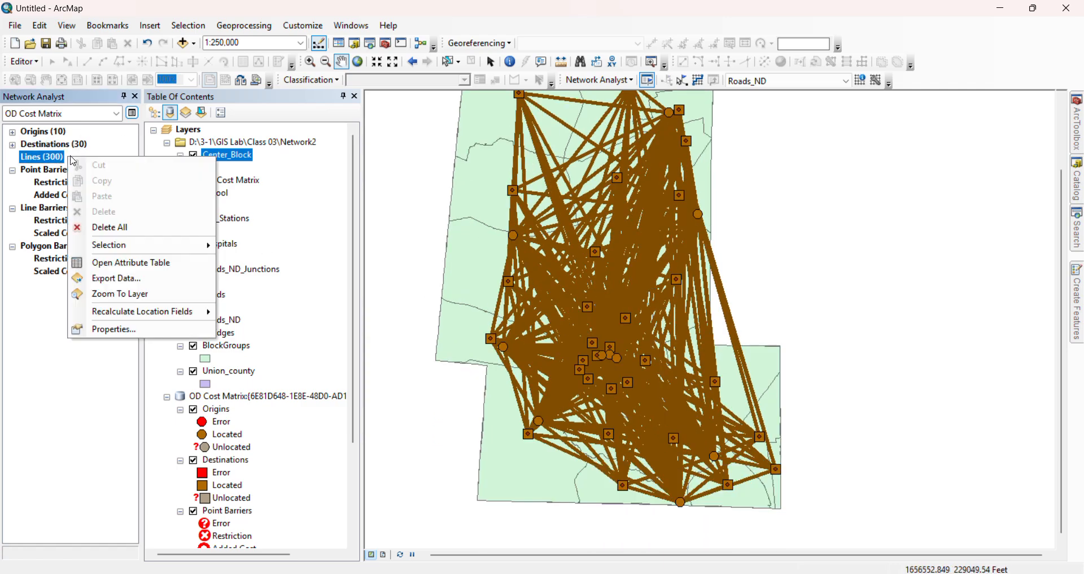
click(85, 264)
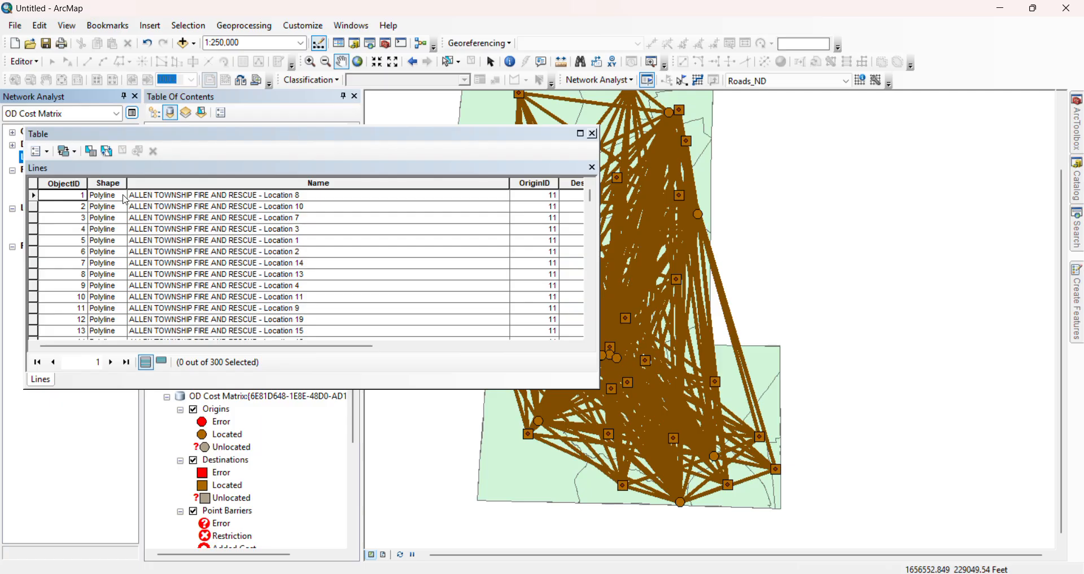
Examine the origin-to-destination names in the Lines table, from the Allen Township records through to the Leesburg Township records
click(179, 196)
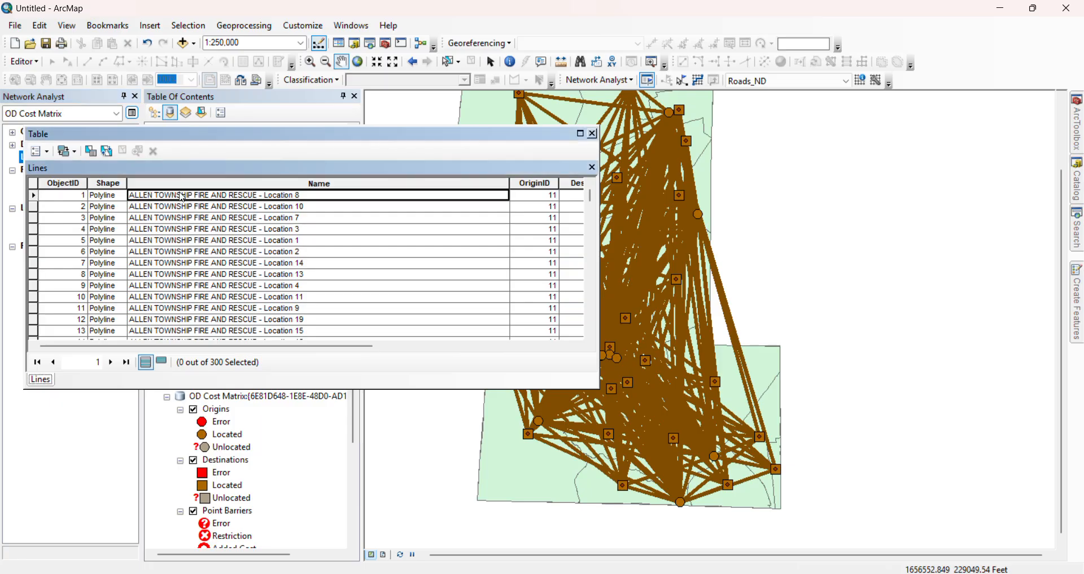
click(60, 197)
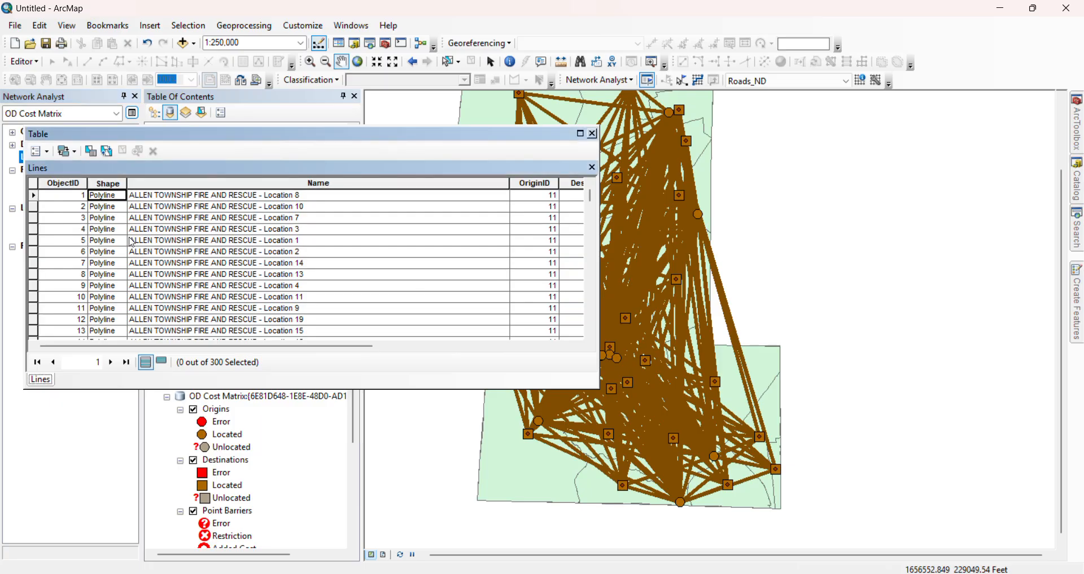
key(Down)
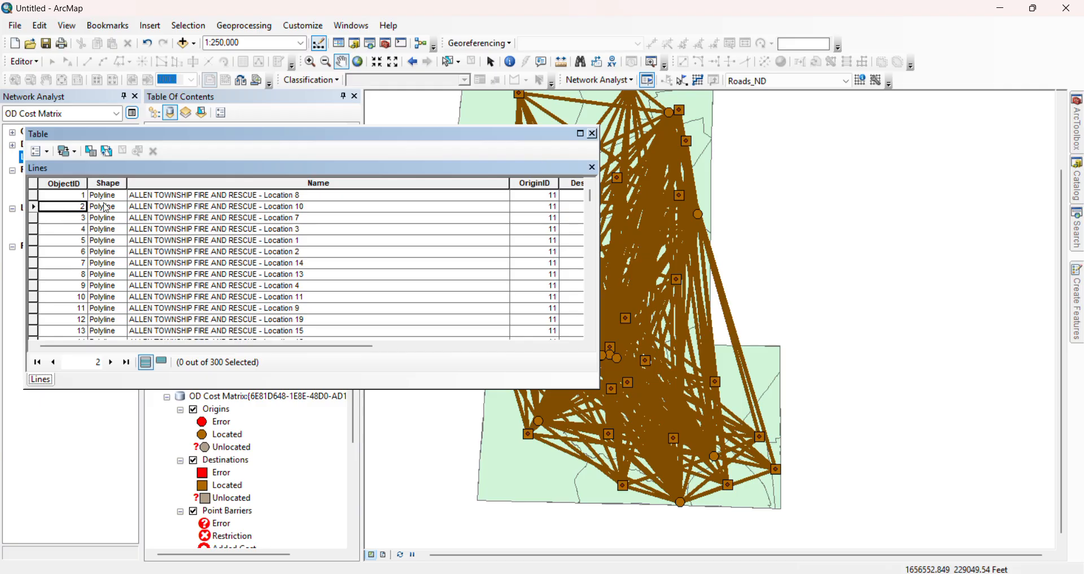
click(60, 196)
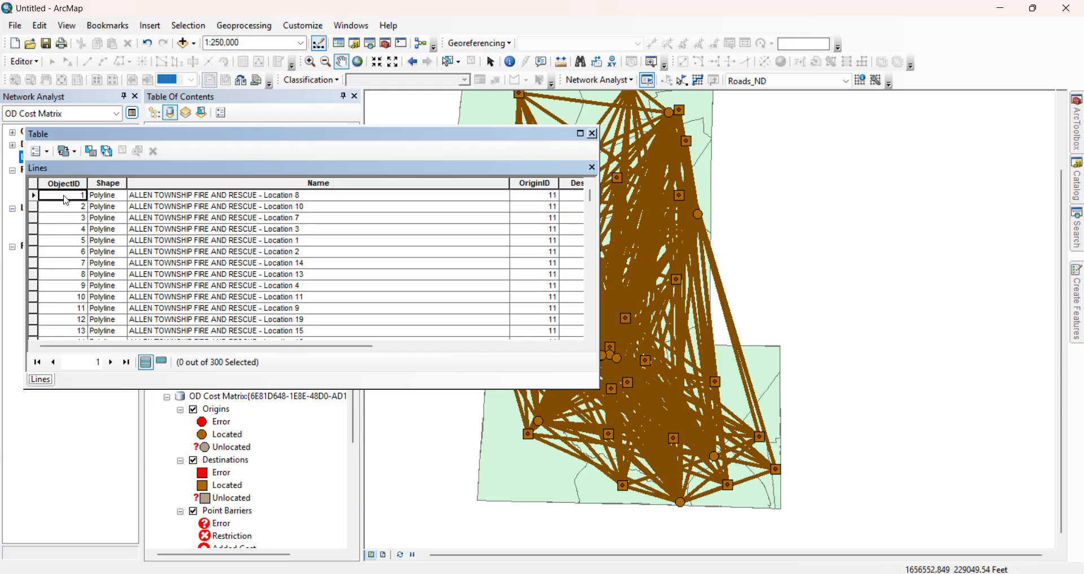
click(55, 207)
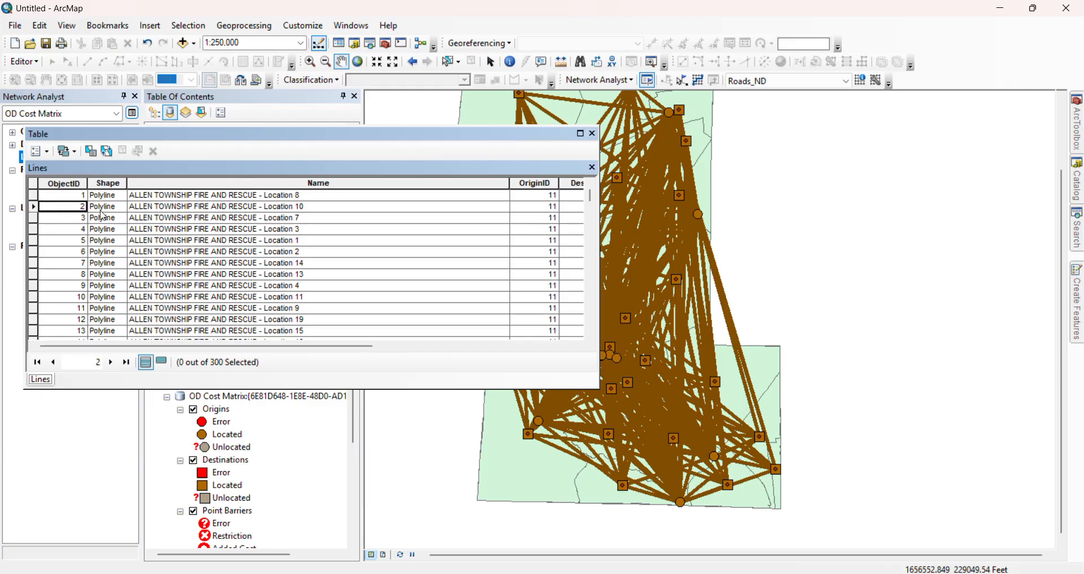
right_click(214, 208)
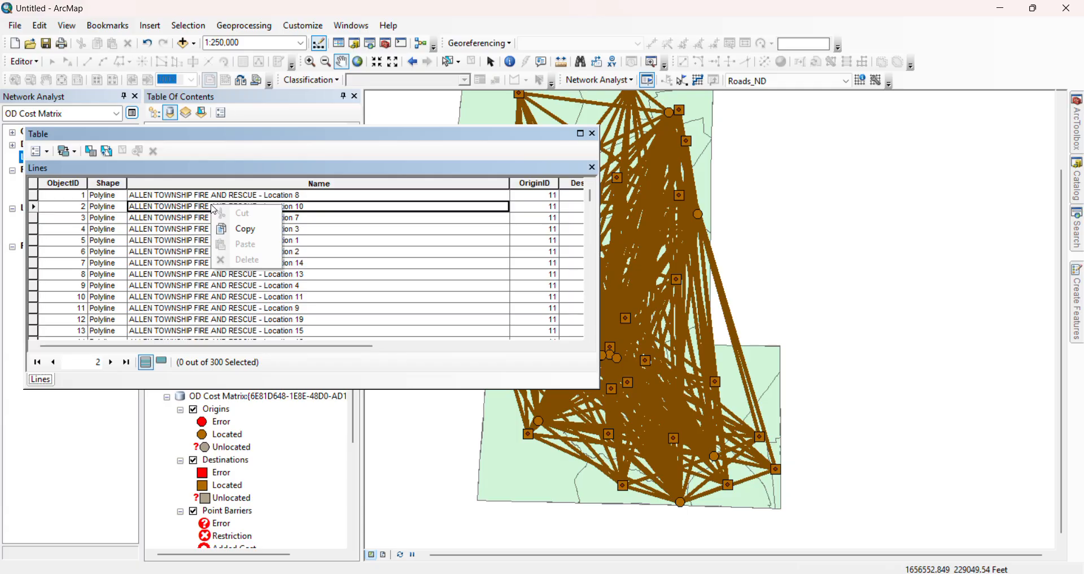
click(182, 207)
click(174, 195)
click(171, 204)
scroll(103, 206, down, 9)
click(56, 230)
scroll(344, 281, down, 4)
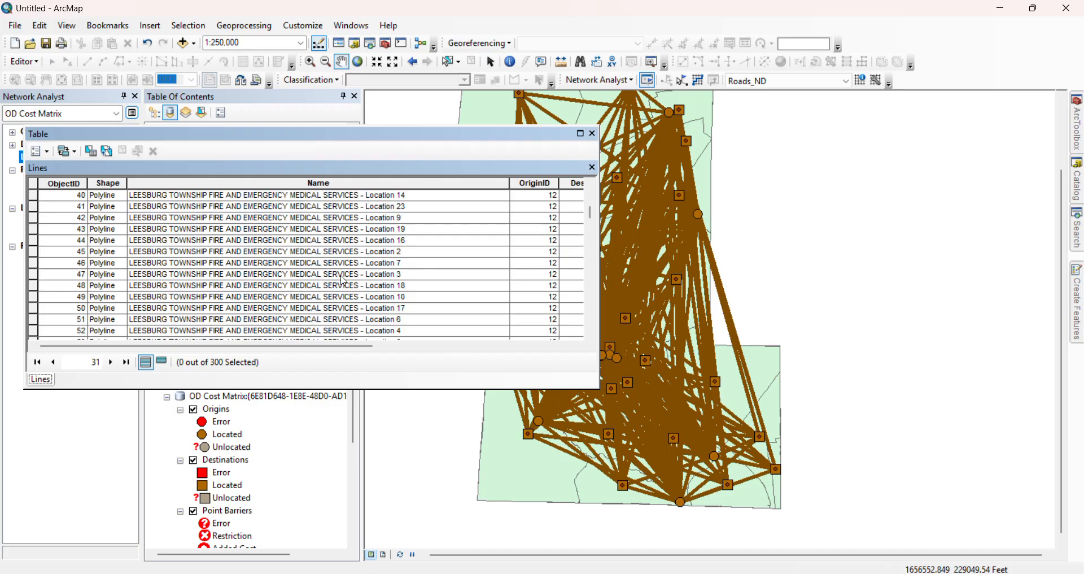
click(48, 151)
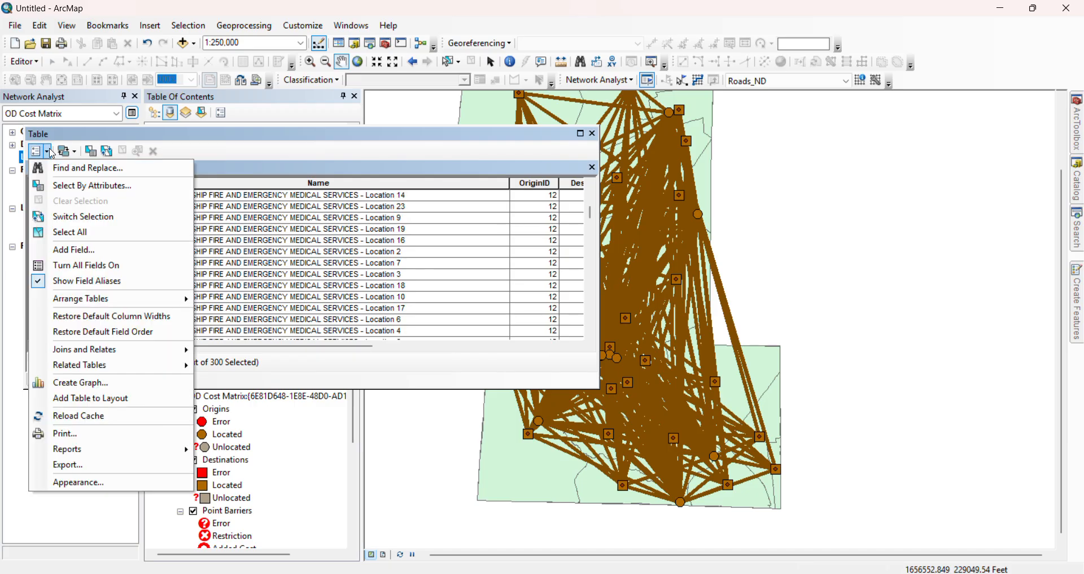
click(85, 185)
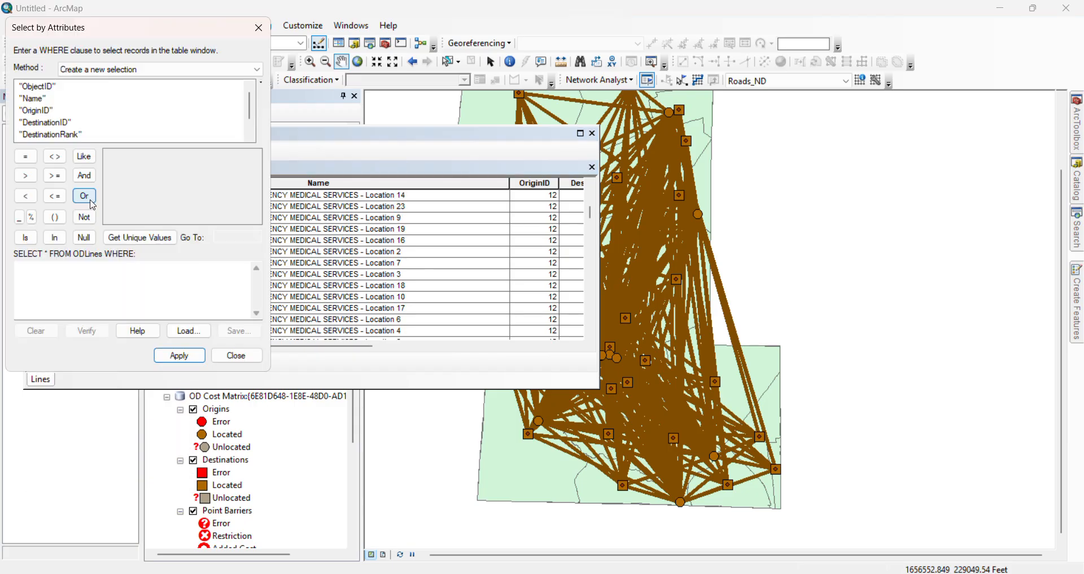
click(237, 359)
Select Leesburg Township records one at a time, including Locations 5, 25 and 20, to highlight their lines on the map
click(118, 232)
click(154, 233)
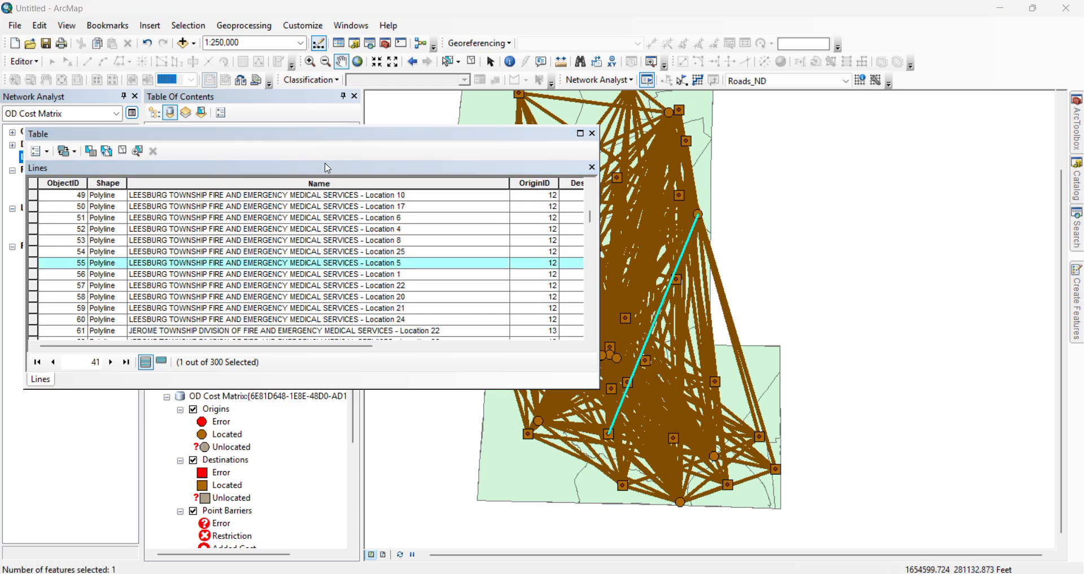
click(34, 263)
click(34, 255)
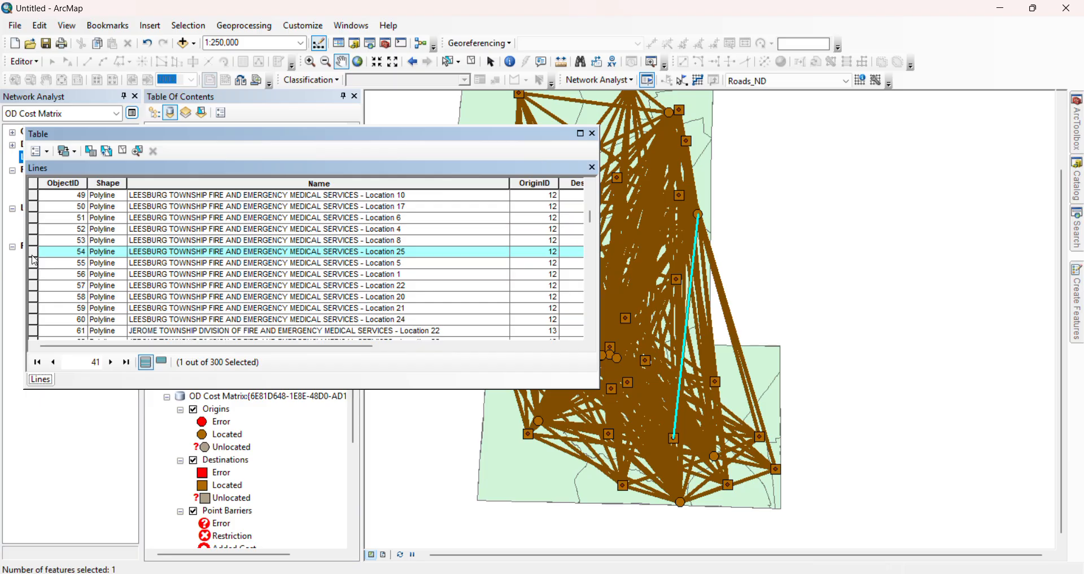
click(34, 262)
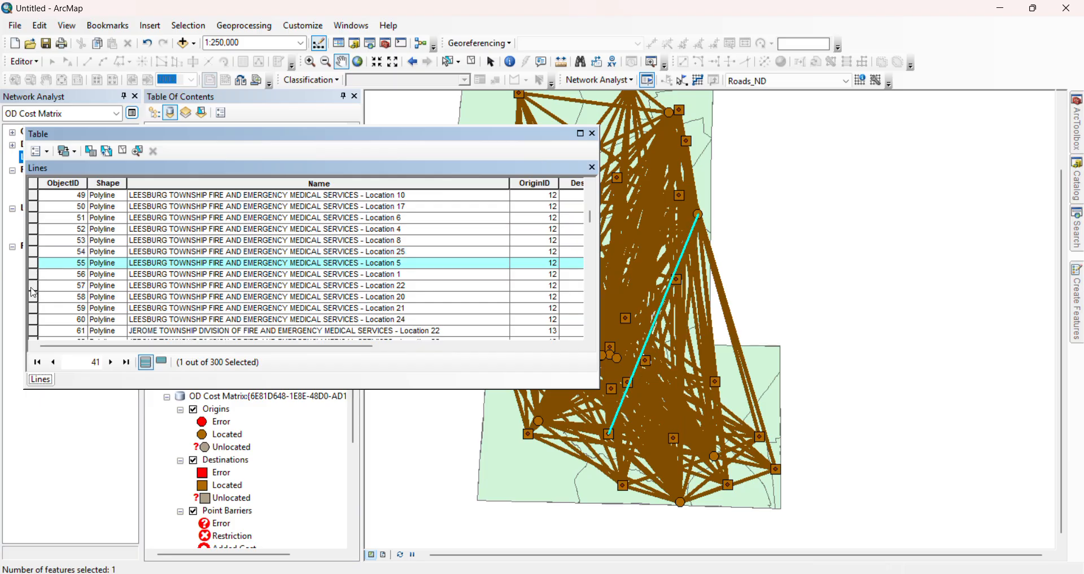
click(32, 287)
click(32, 296)
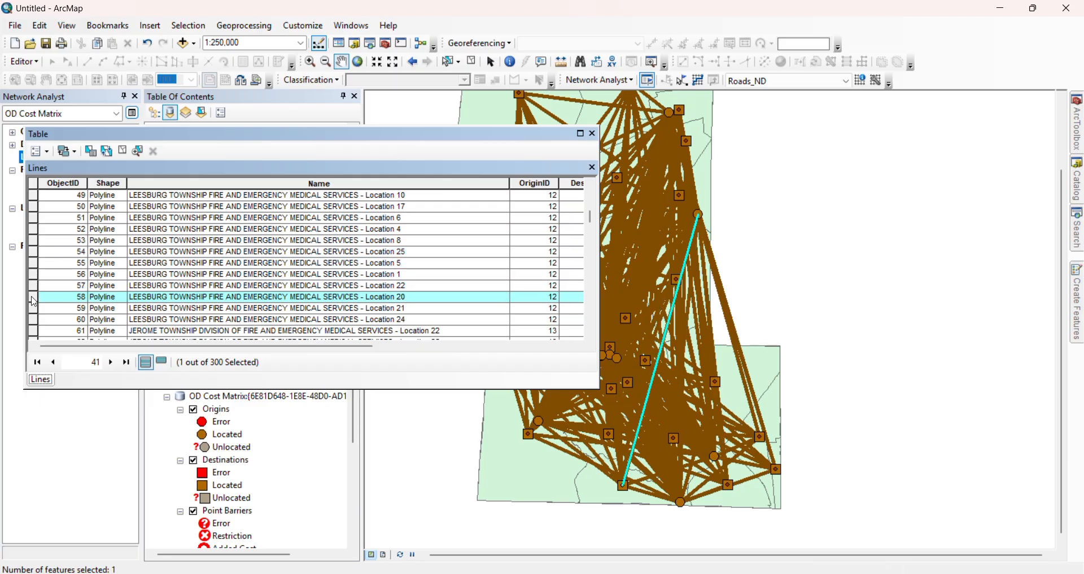
Review the DestinationRank, Total_Minutes and Total_Length_mi fields of the Leesburg Township records, and return to the table's first fields
scroll(117, 223, up, 3)
scroll(116, 225, down, 3)
drag(361, 345, 537, 346)
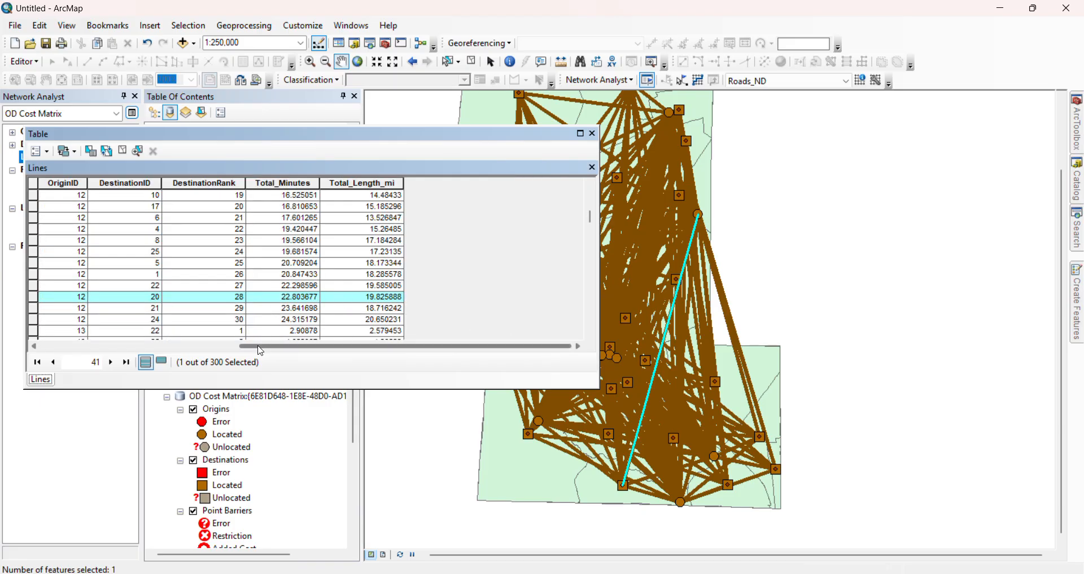
drag(275, 351, 84, 346)
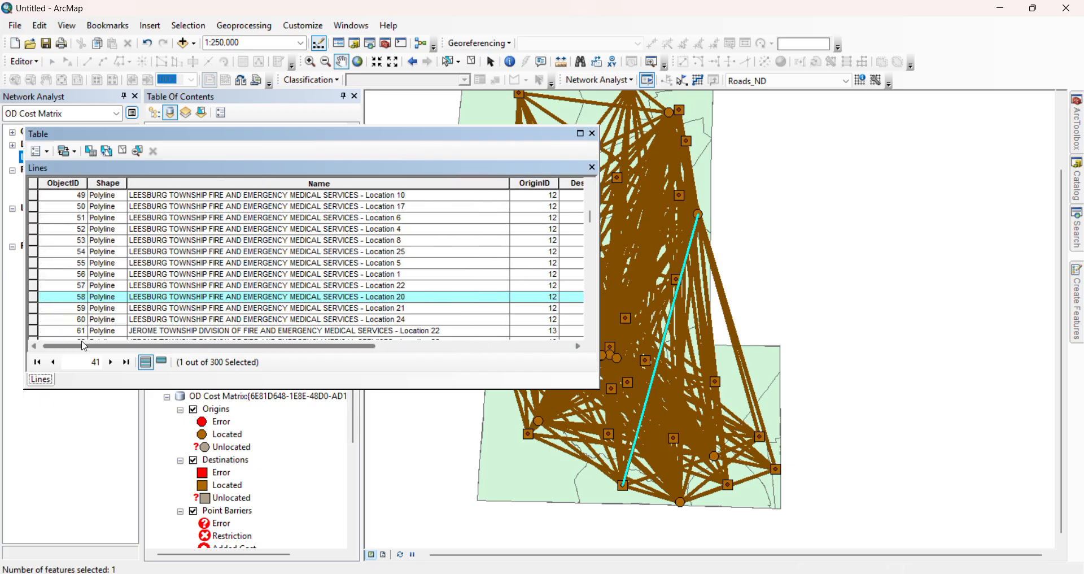
Highlight more Leesburg Township lines individually, stepping from Location 1 up to Location 17 and back down to Location 21
click(35, 274)
click(35, 263)
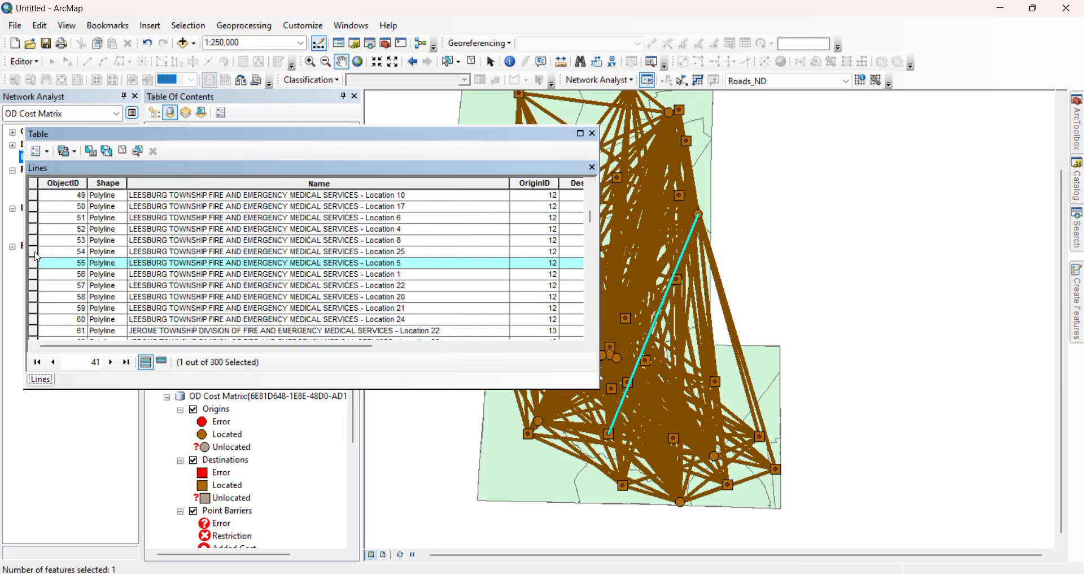
click(37, 241)
click(36, 229)
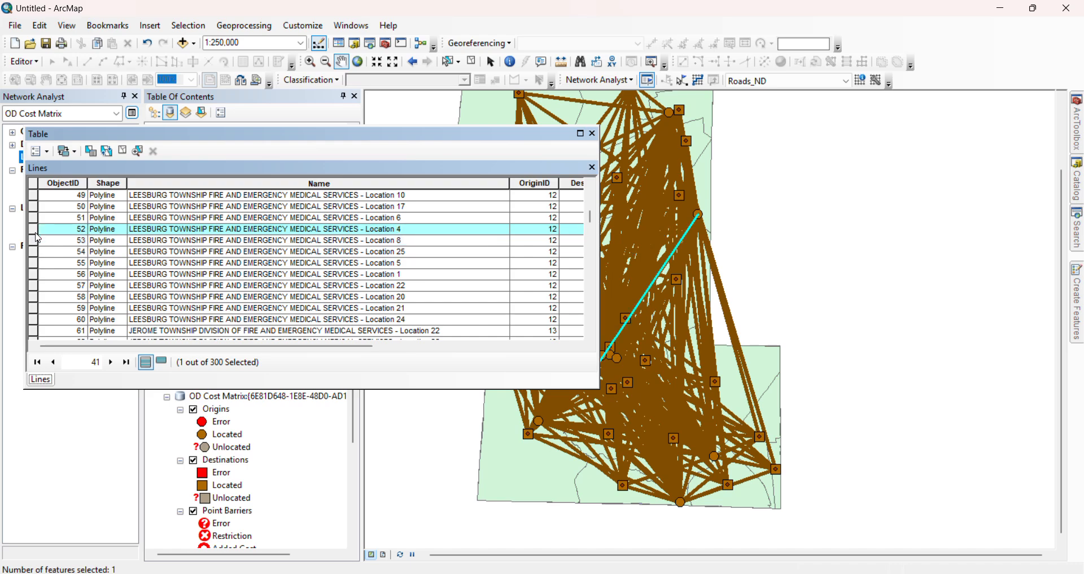
click(33, 219)
click(34, 210)
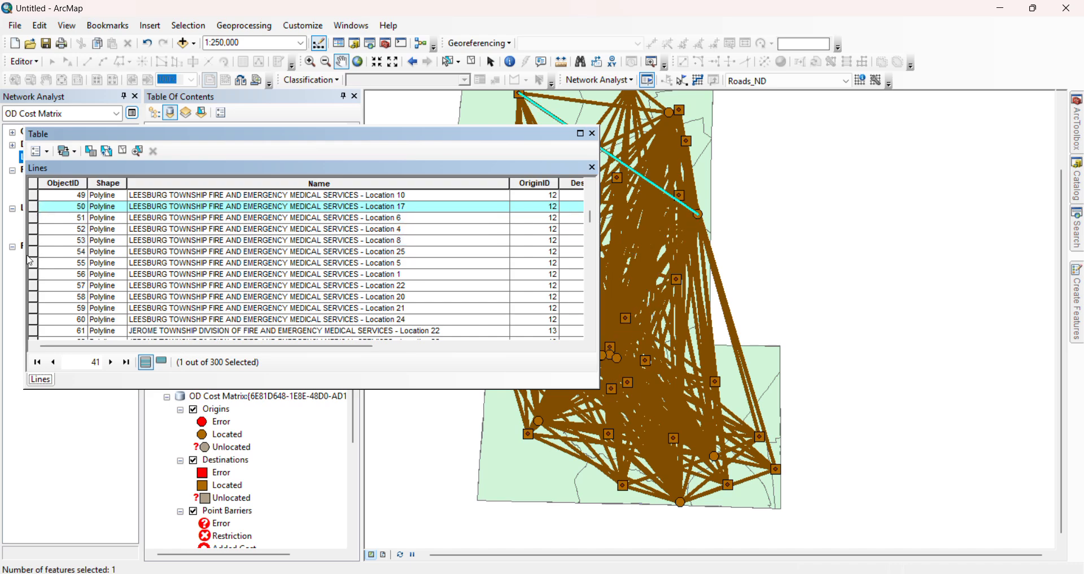
click(36, 265)
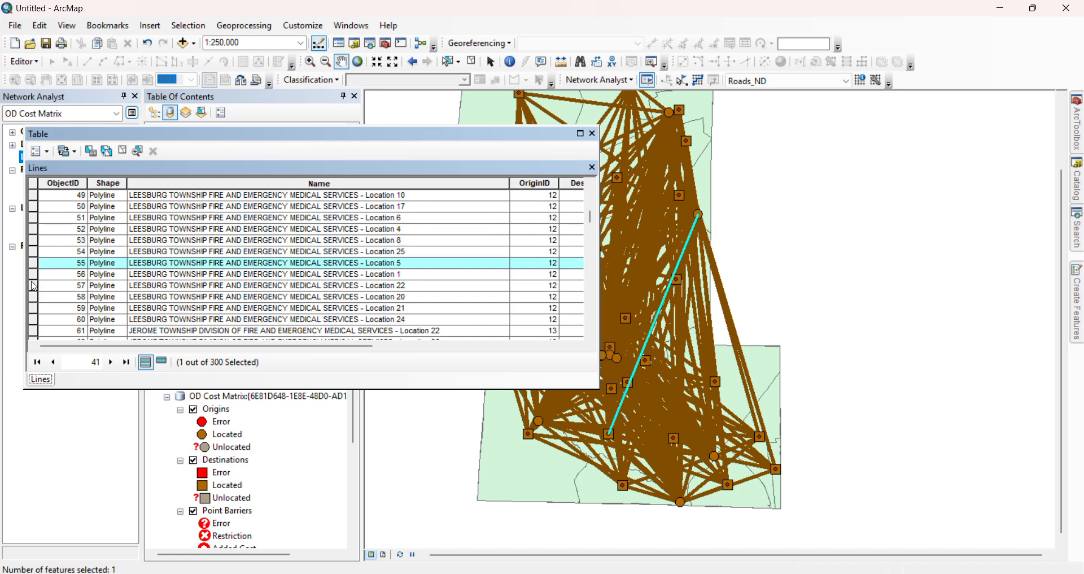
click(32, 286)
click(33, 298)
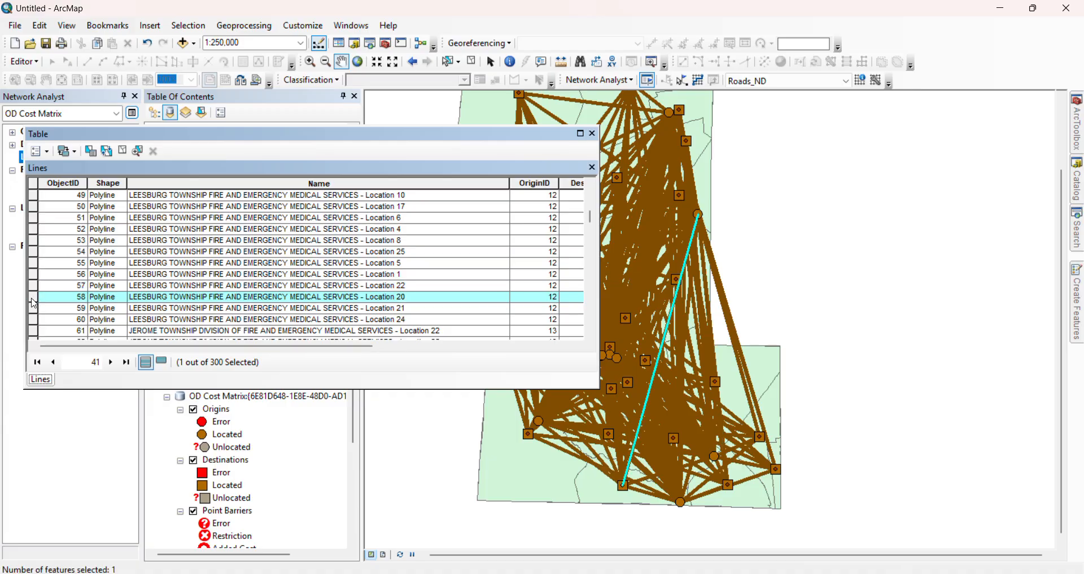
click(34, 309)
Check the travel minutes and mileage of the Jerome Township records, and close the Lines table
scroll(150, 281, down, 7)
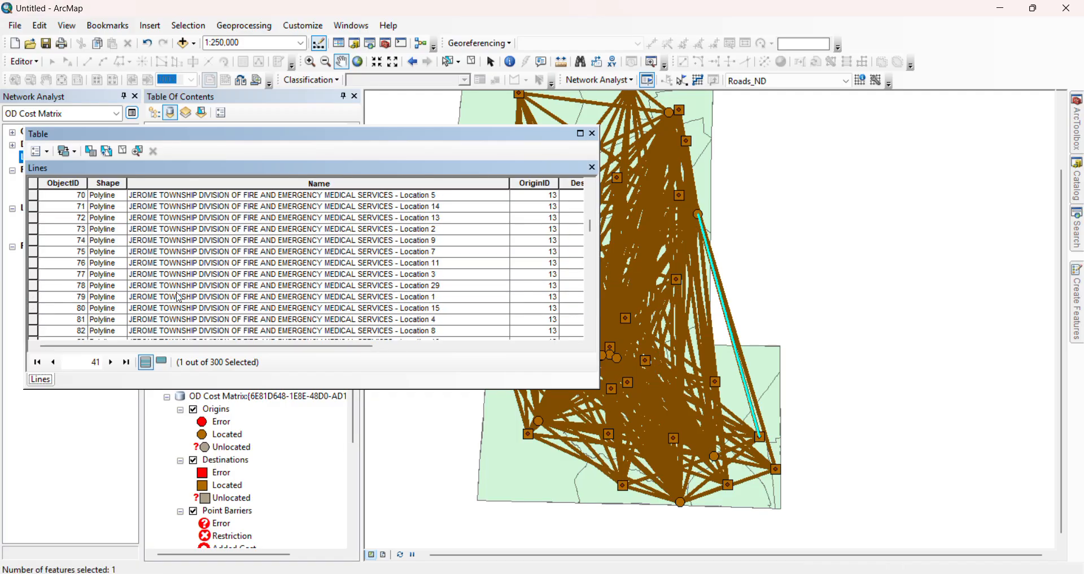
scroll(179, 298, down, 4)
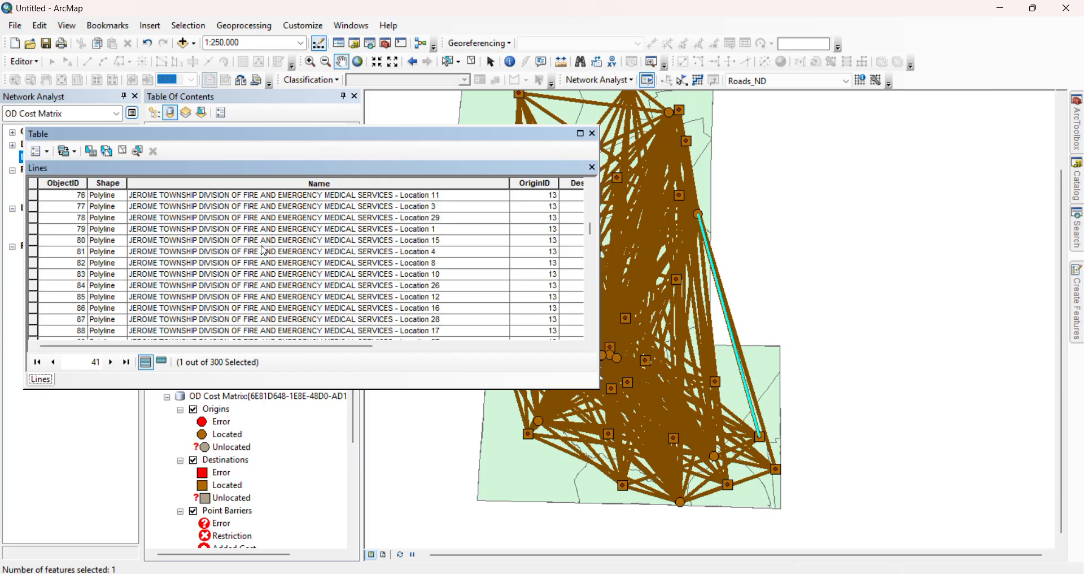
drag(266, 345, 492, 356)
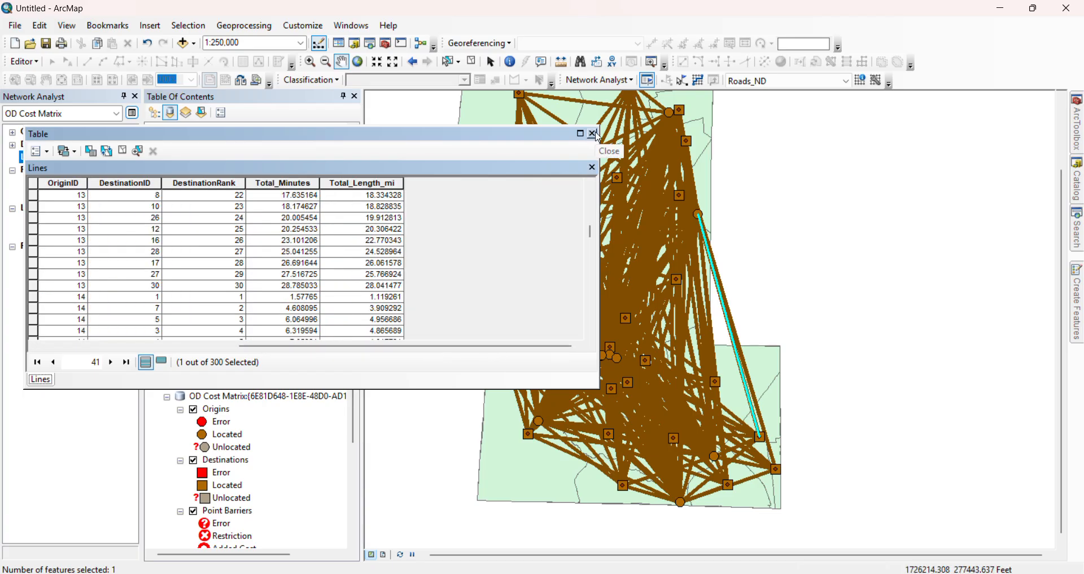
click(594, 134)
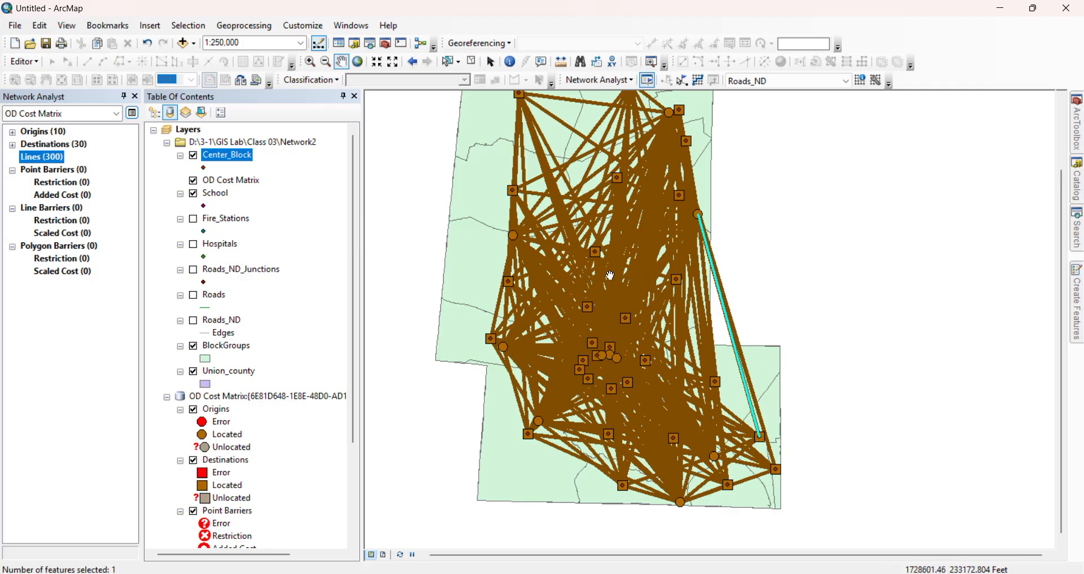
Change the OD cost matrix impedance to Length_mi (Miles), apply the layer properties and solve the analysis again
drag(537, 252, 552, 283)
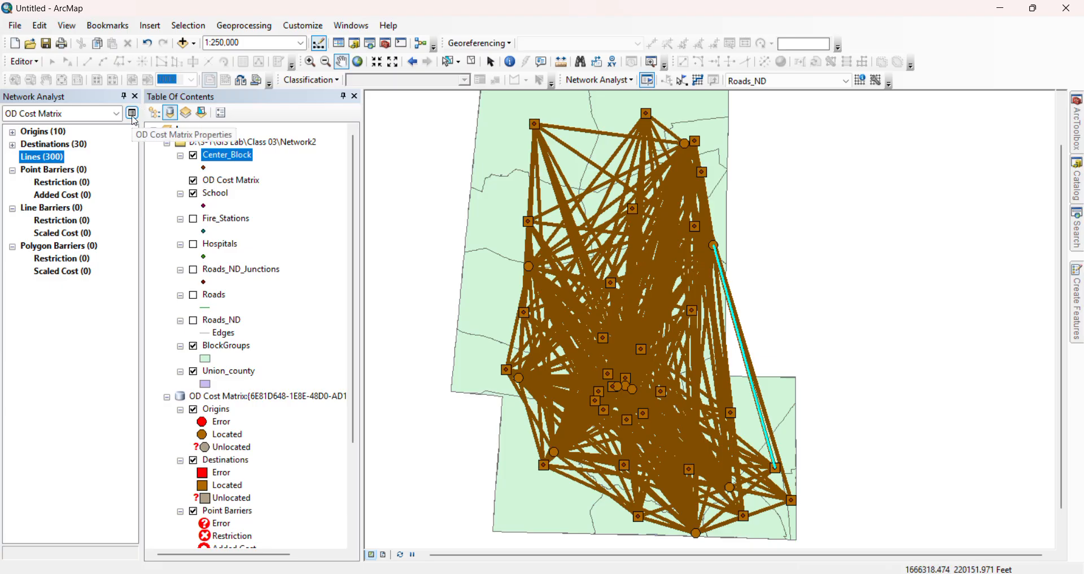
click(131, 113)
click(417, 118)
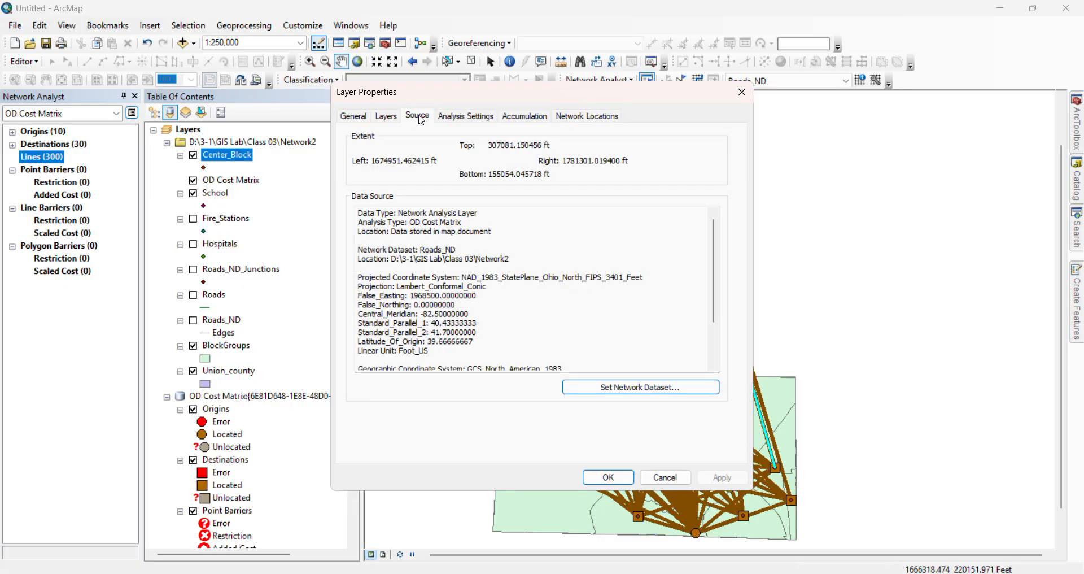
click(467, 119)
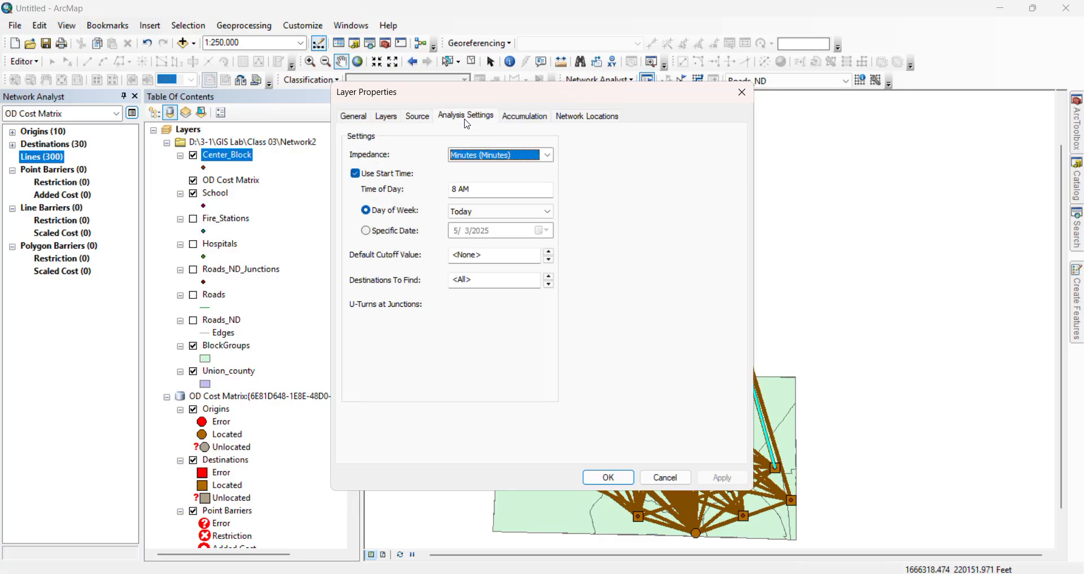
click(550, 158)
click(506, 177)
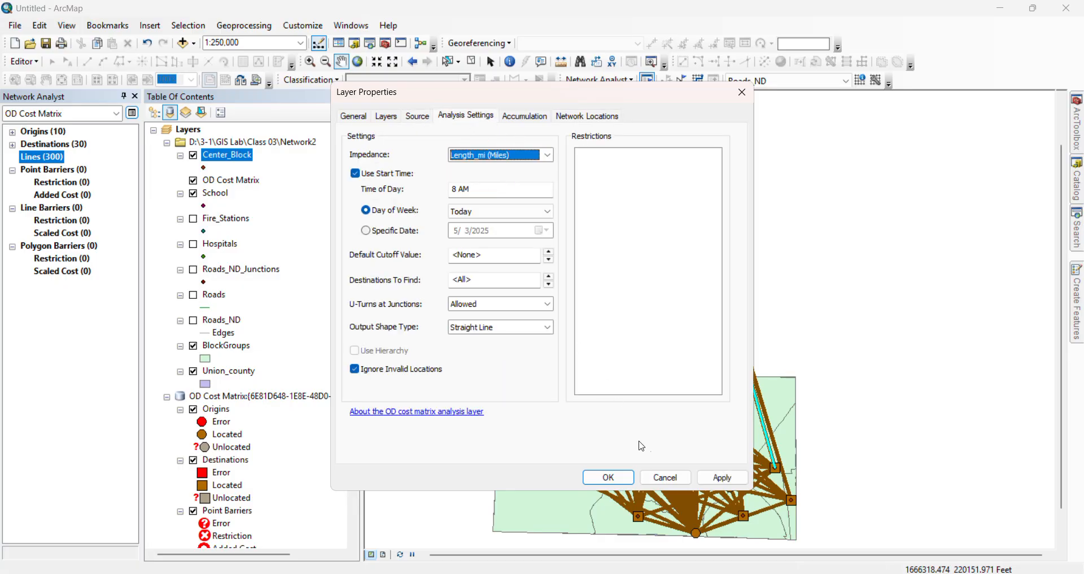
click(722, 478)
click(615, 477)
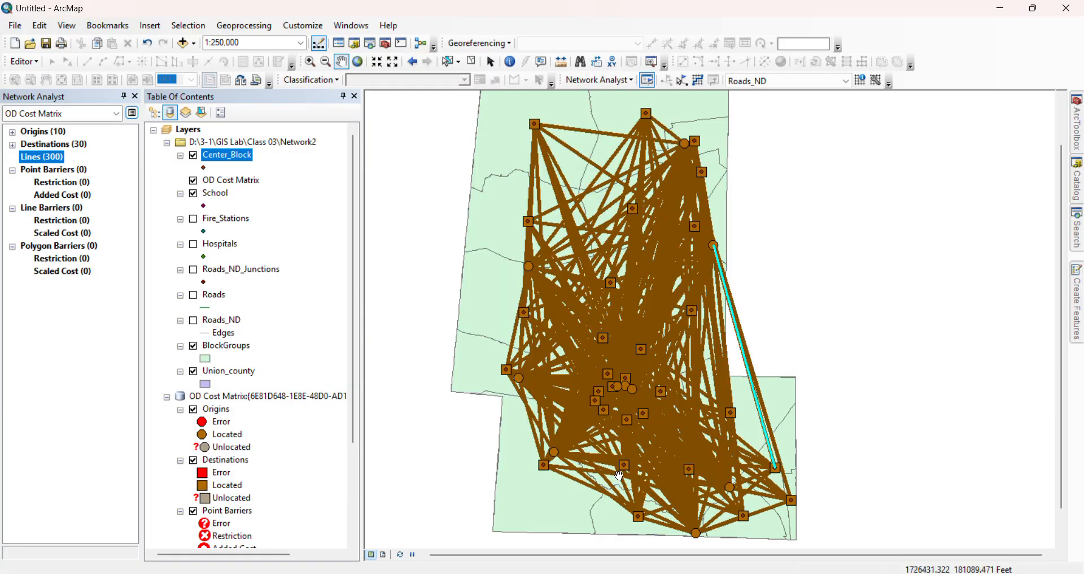
click(697, 80)
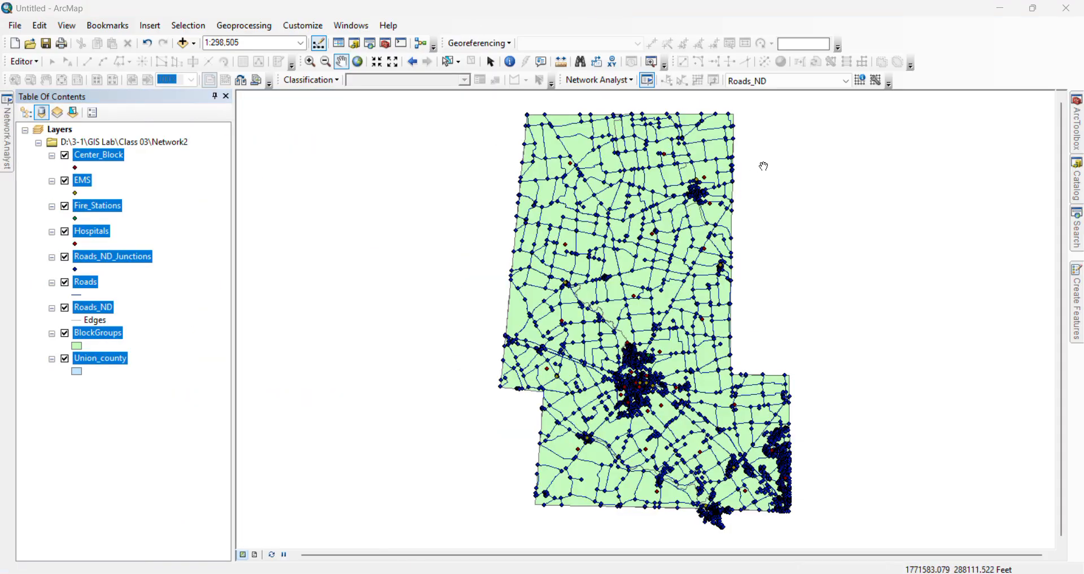
click(630, 84)
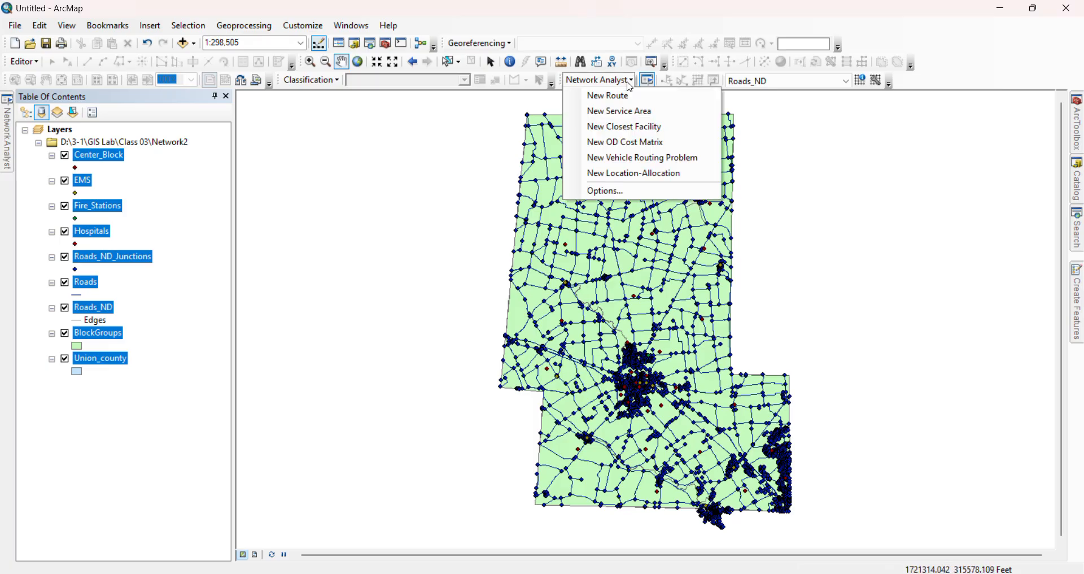
click(630, 84)
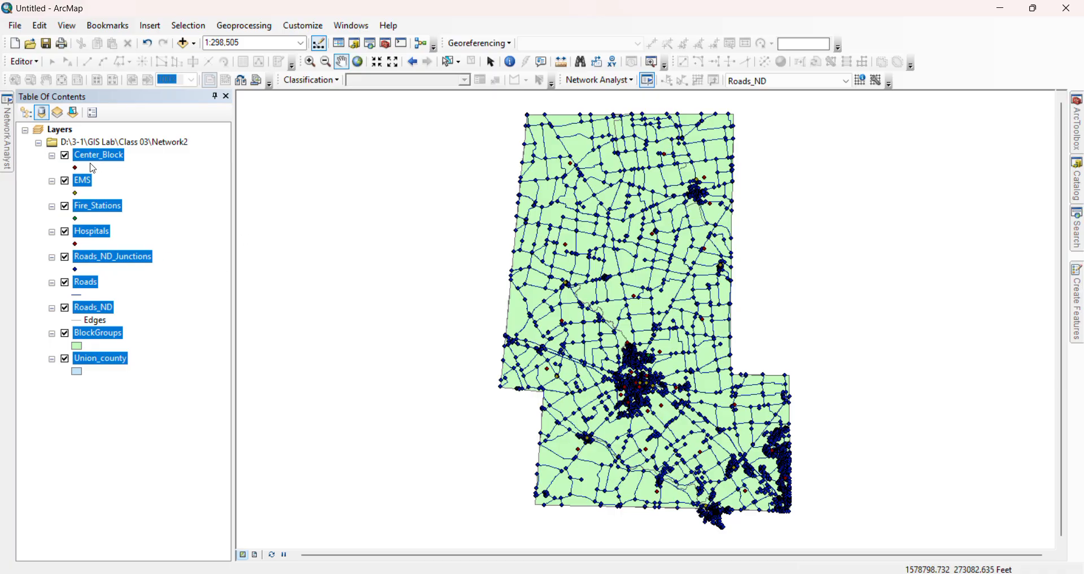
Hide the Fire_Stations, Hospitals, Roads_ND_Junctions and Roads layers on the map
click(63, 181)
click(64, 181)
click(65, 206)
click(64, 231)
click(65, 257)
click(65, 308)
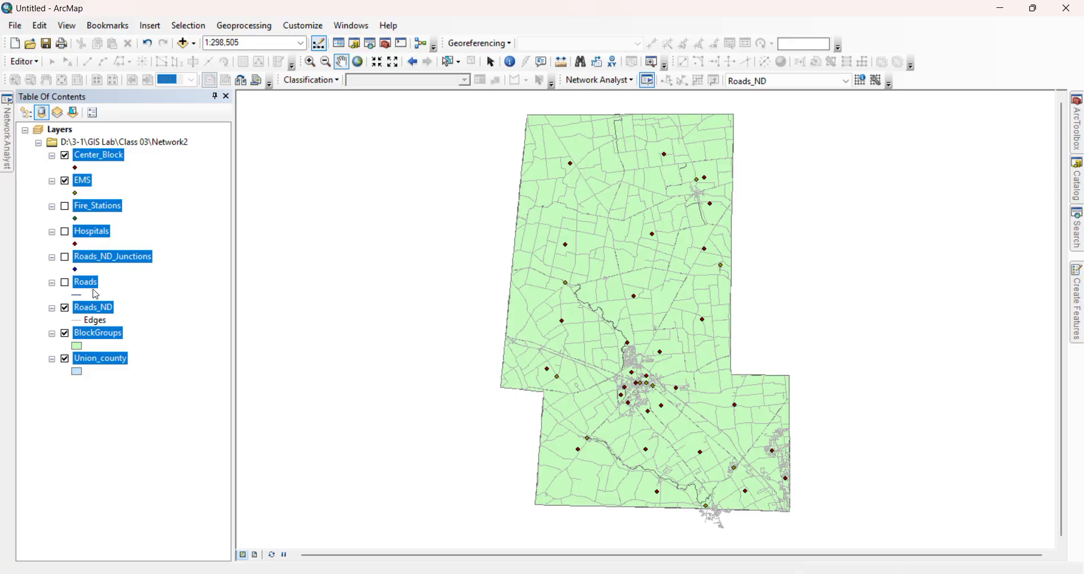
Recolor the Roads_ND edges dark gray and keep the Roads_ND_Junctions layer hidden
click(66, 257)
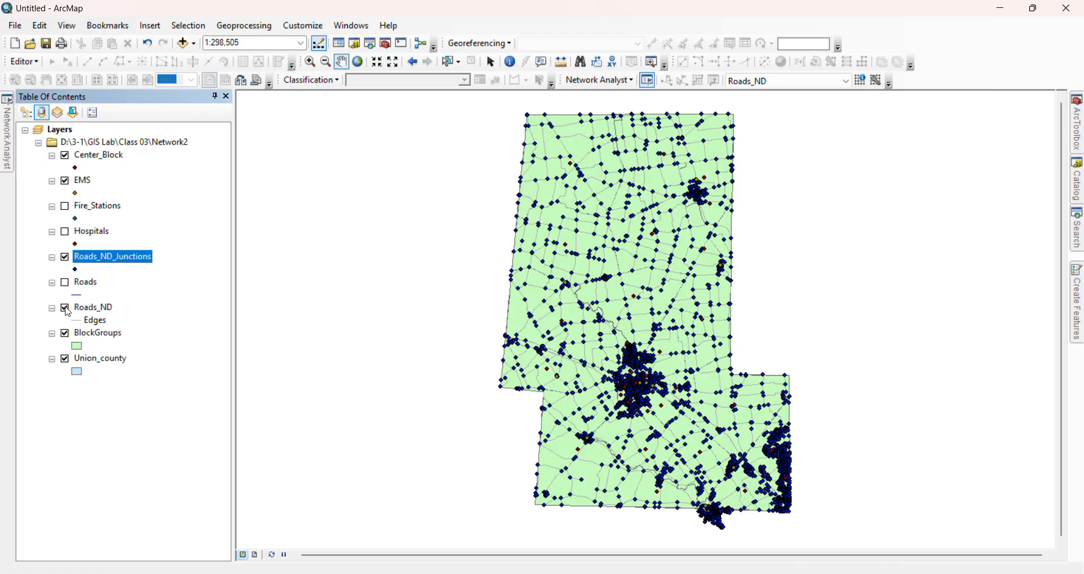
click(79, 321)
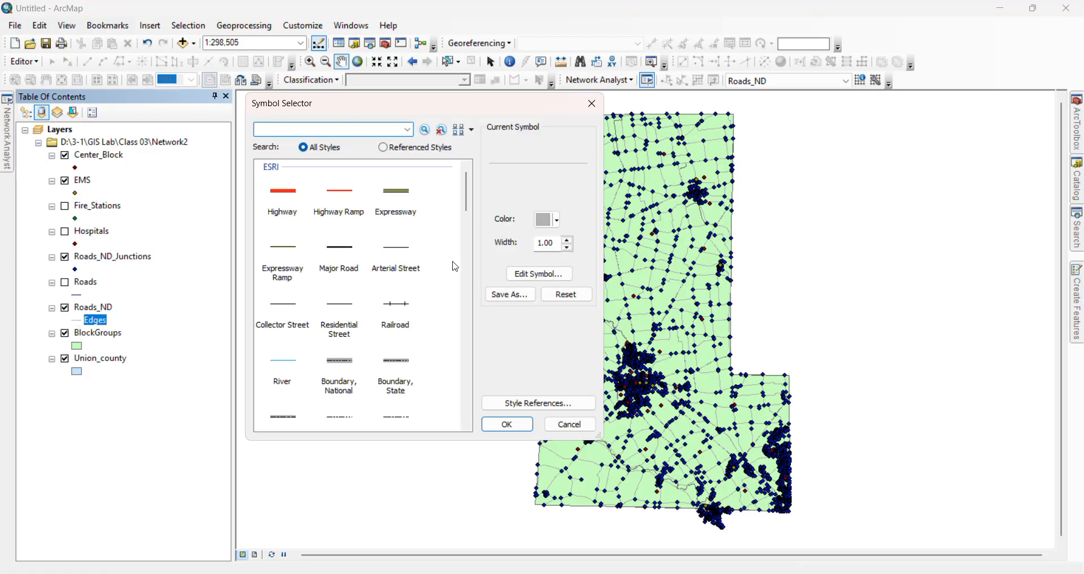
click(557, 222)
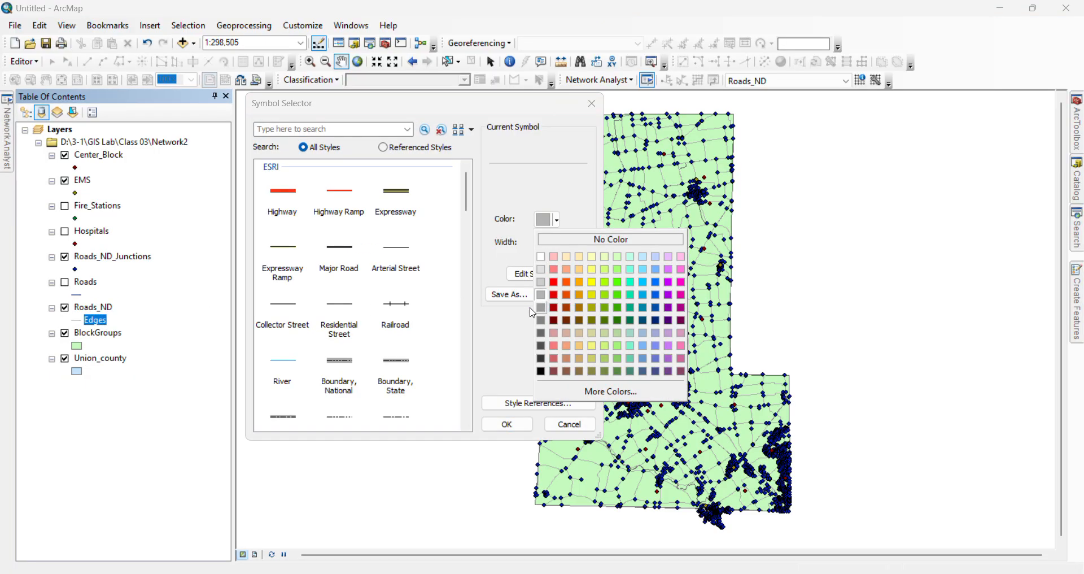
click(544, 346)
click(507, 424)
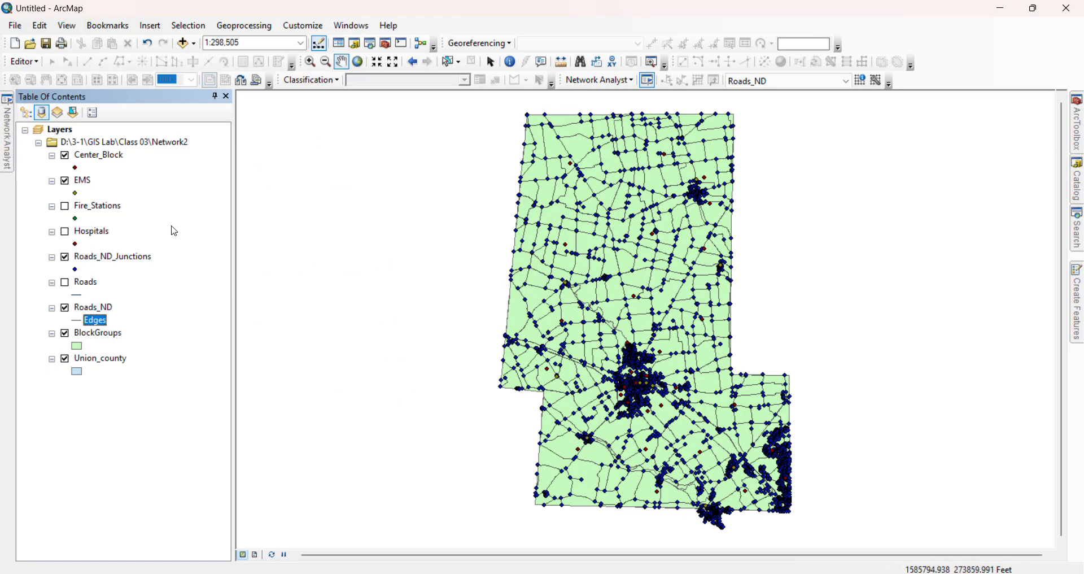
click(65, 257)
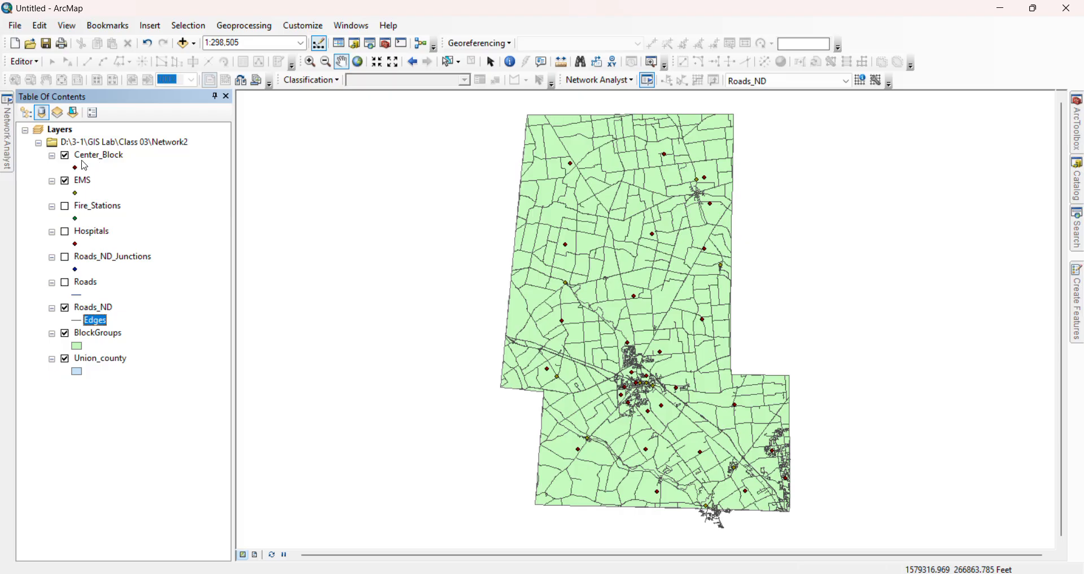
Rename the Center_Block layer as Garbage, leaving its point symbol as it is
click(77, 168)
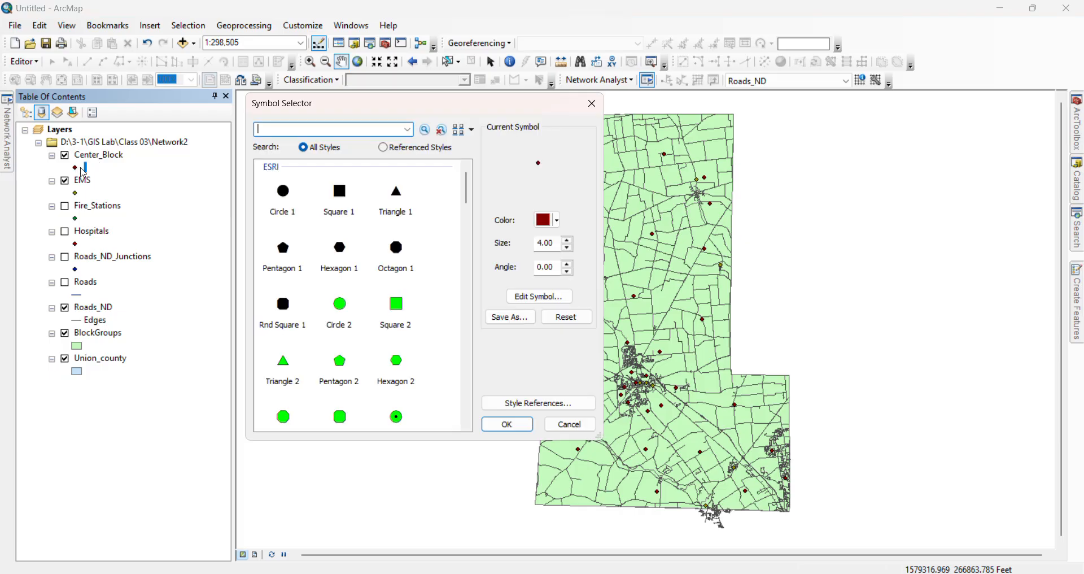
click(592, 103)
click(115, 161)
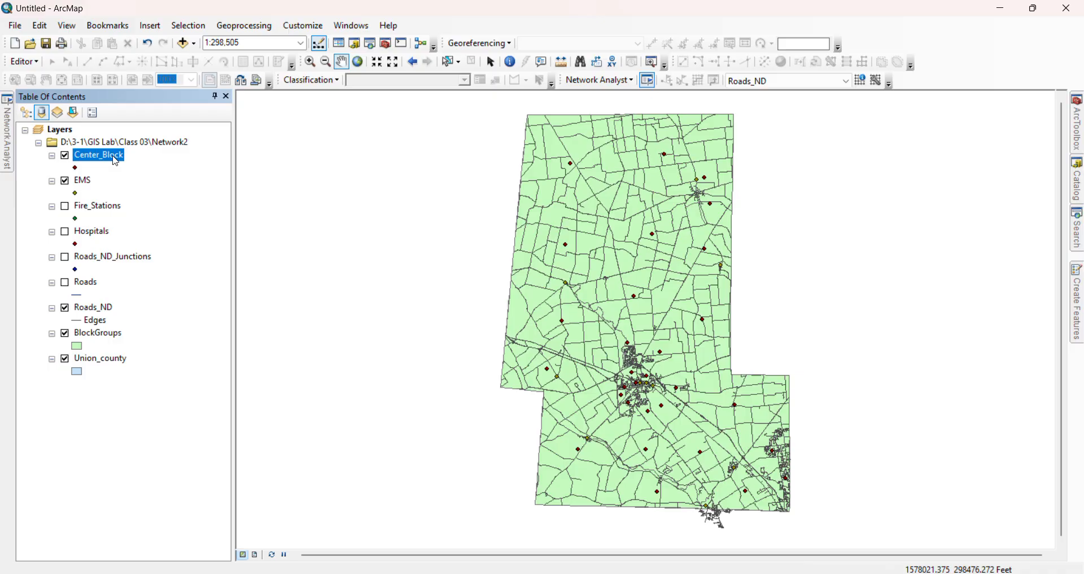
click(114, 161)
text(Garbage)
key(Return)
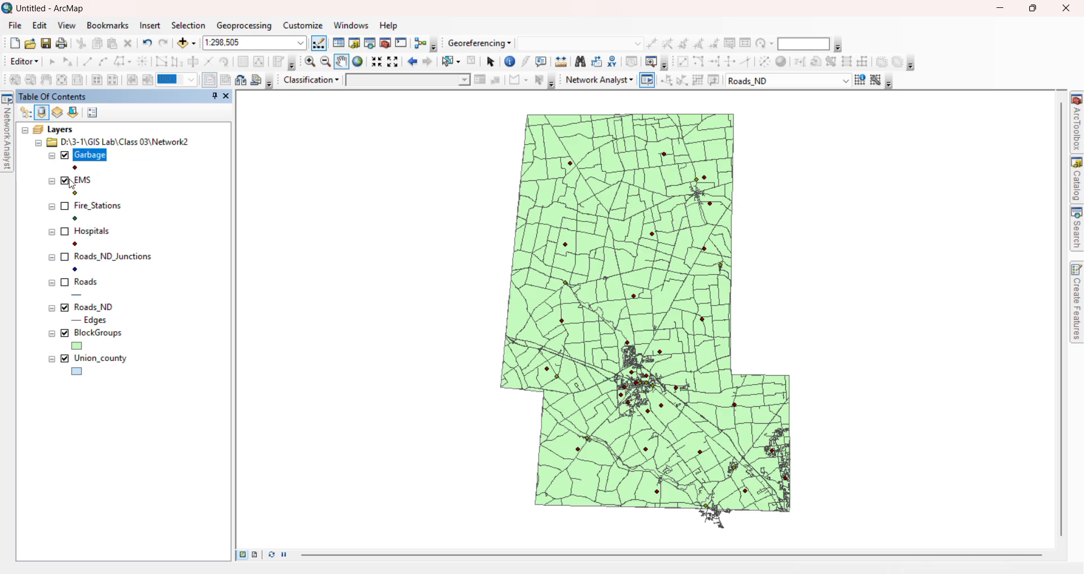
Rename the EMS layer as Garbage Collector
click(90, 182)
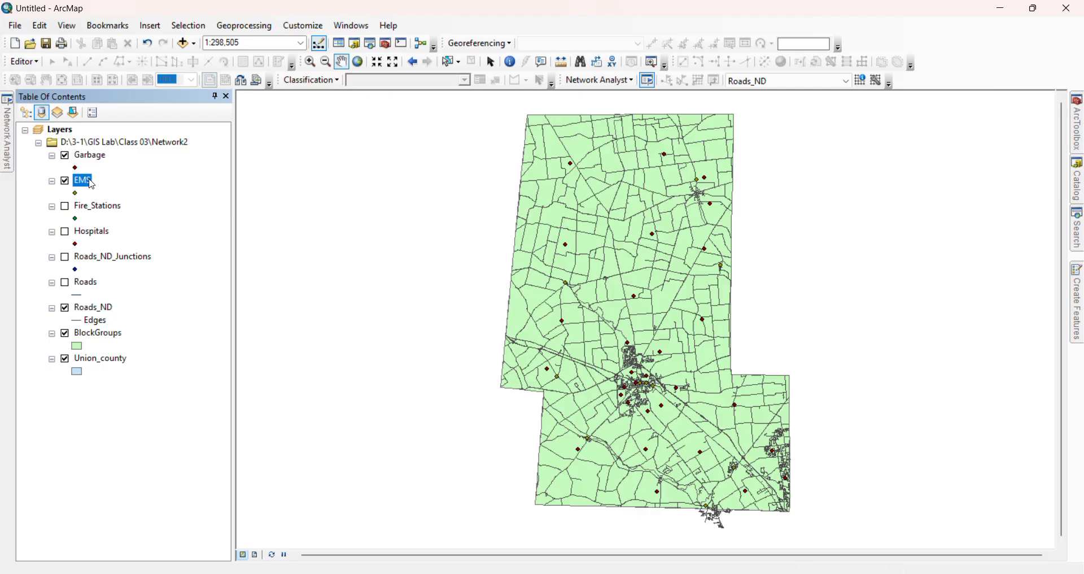
click(91, 183)
text(Garbage Collector)
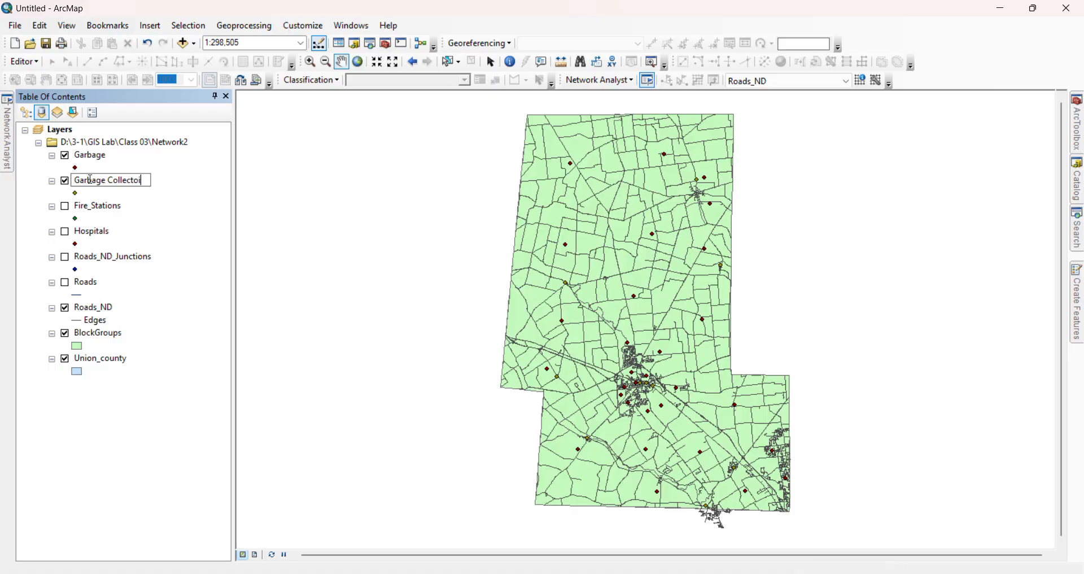
key(Return)
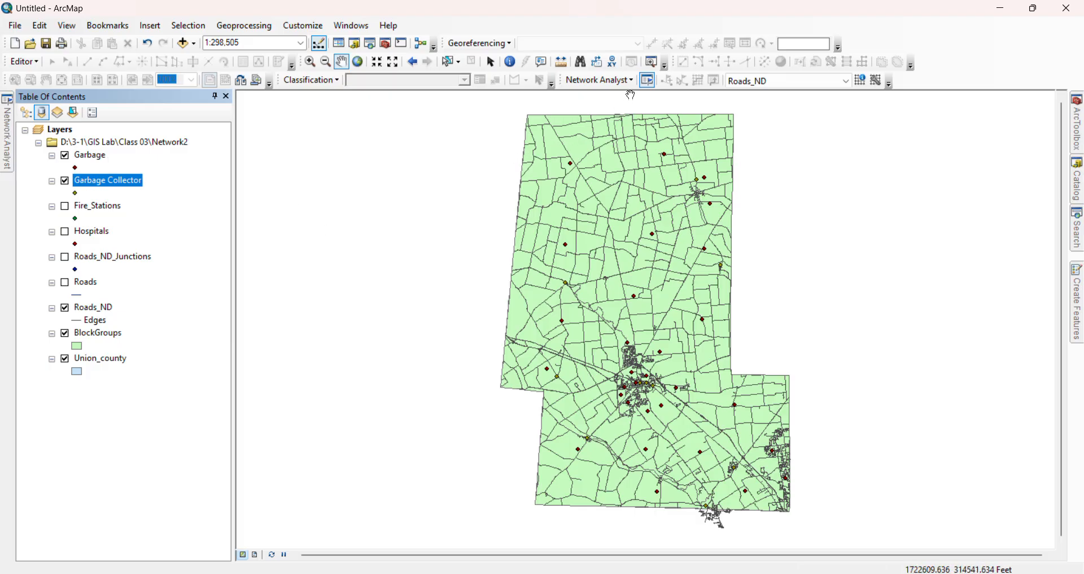
Create a new vehicle routing problem on Roads_ND and load the Garbage layer's points as its orders
click(632, 81)
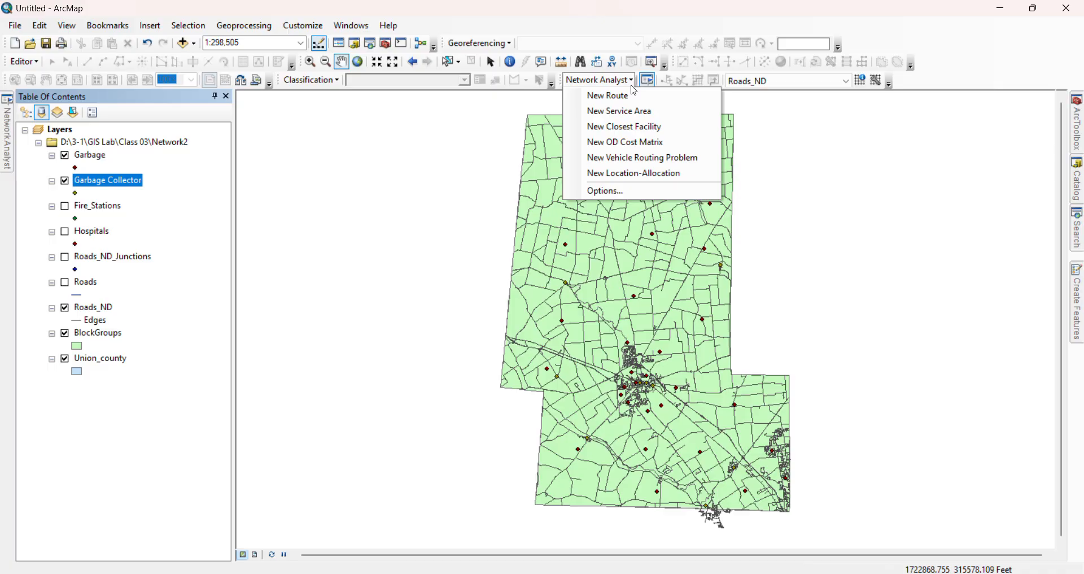
click(643, 158)
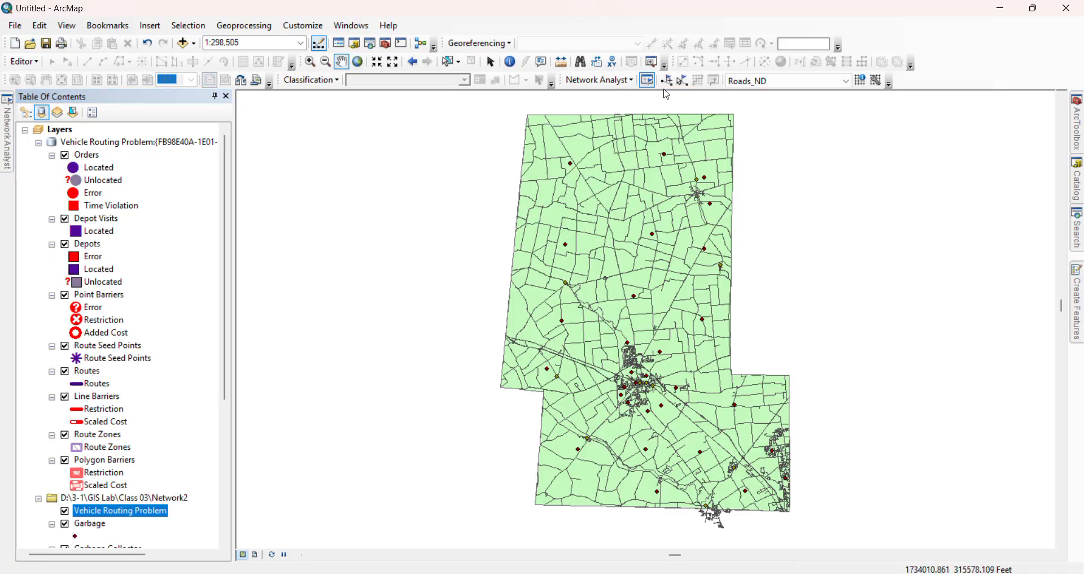
click(647, 82)
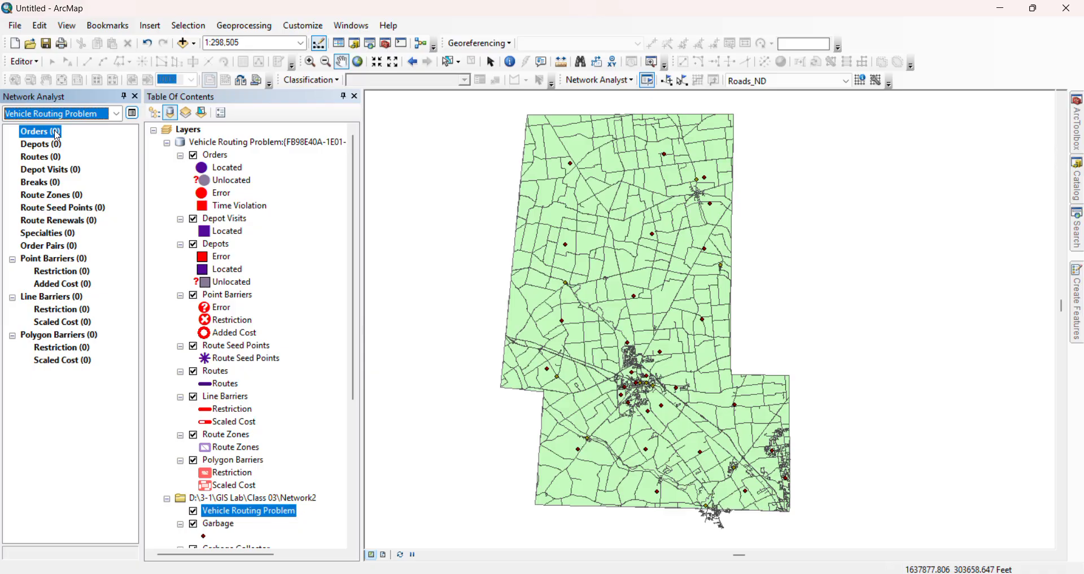
right_click(57, 136)
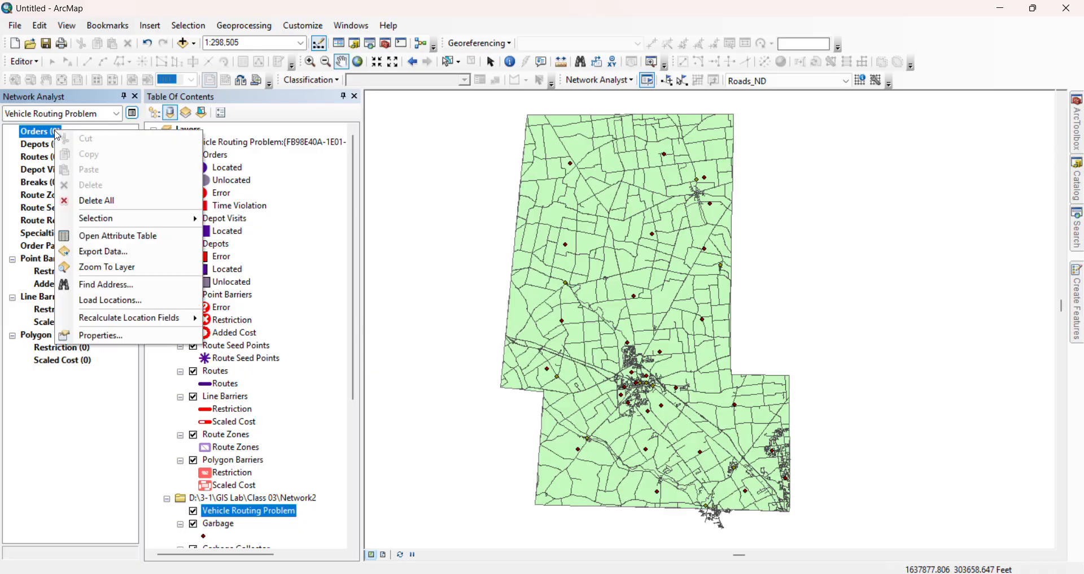
click(153, 298)
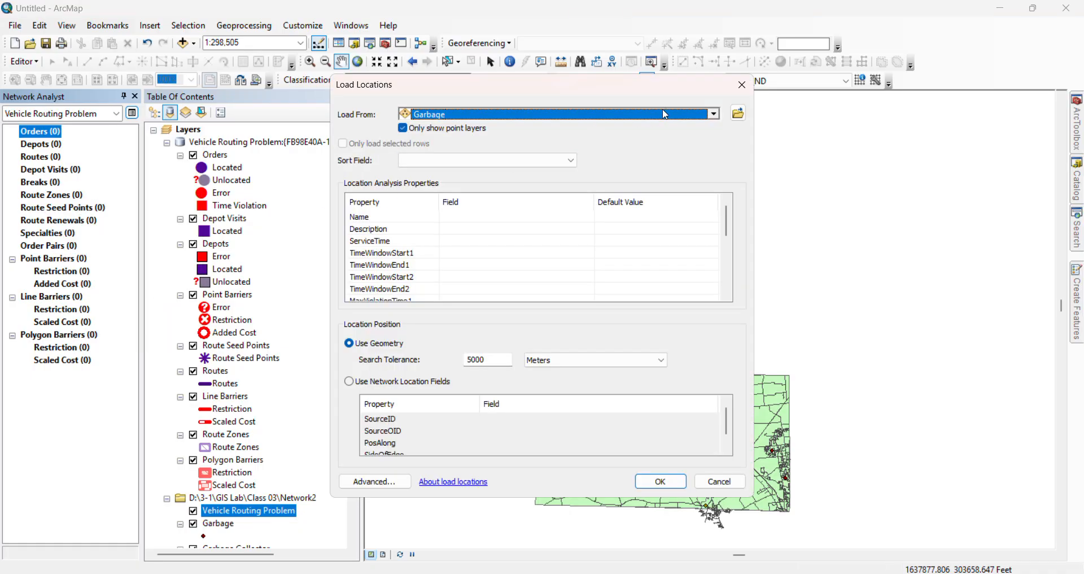
click(650, 482)
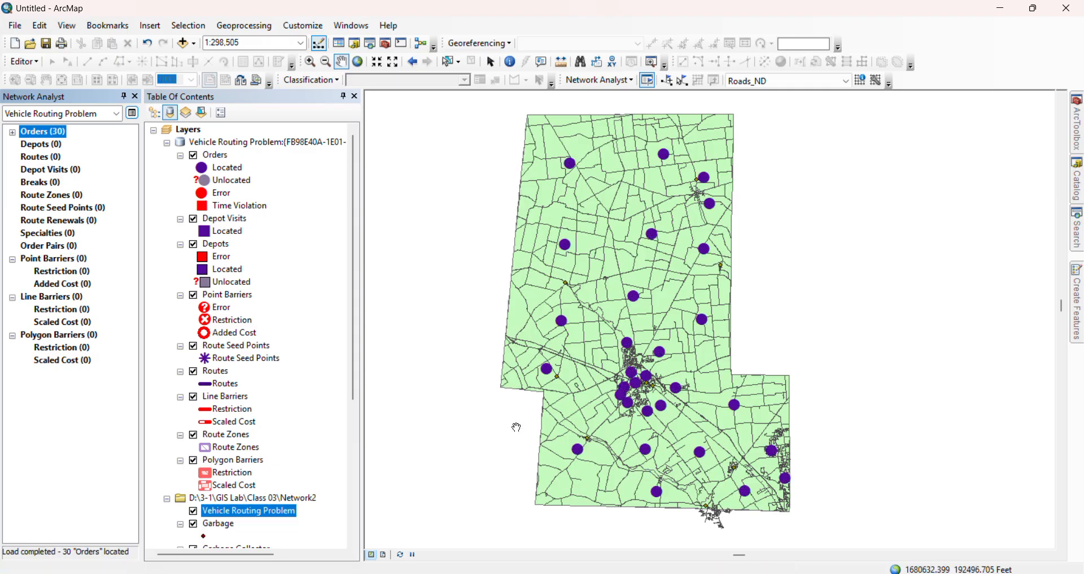
Load the Garbage Collector layer's points as the depots of the vehicle routing problem
click(46, 145)
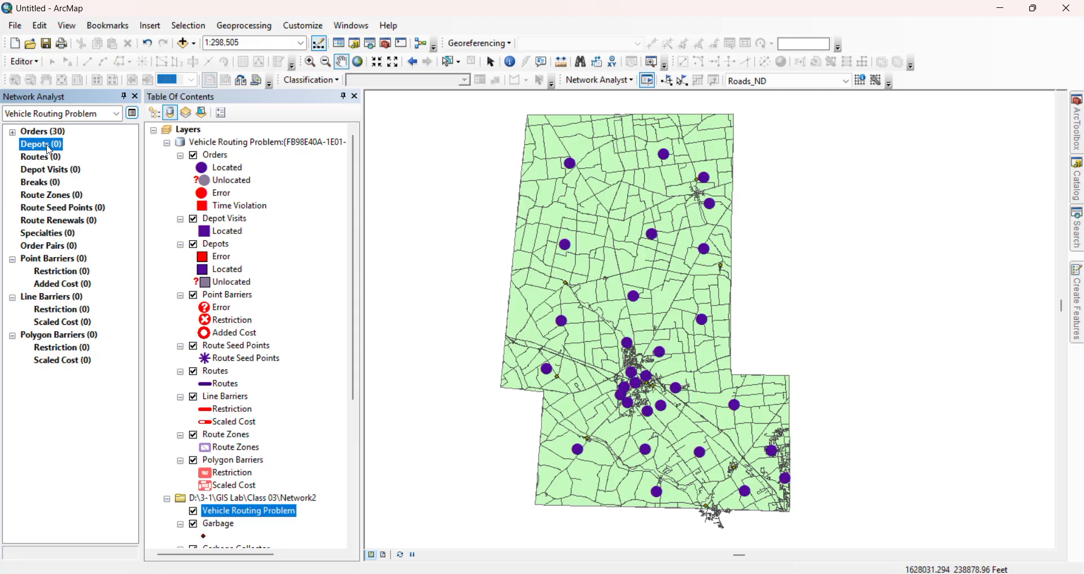
right_click(50, 148)
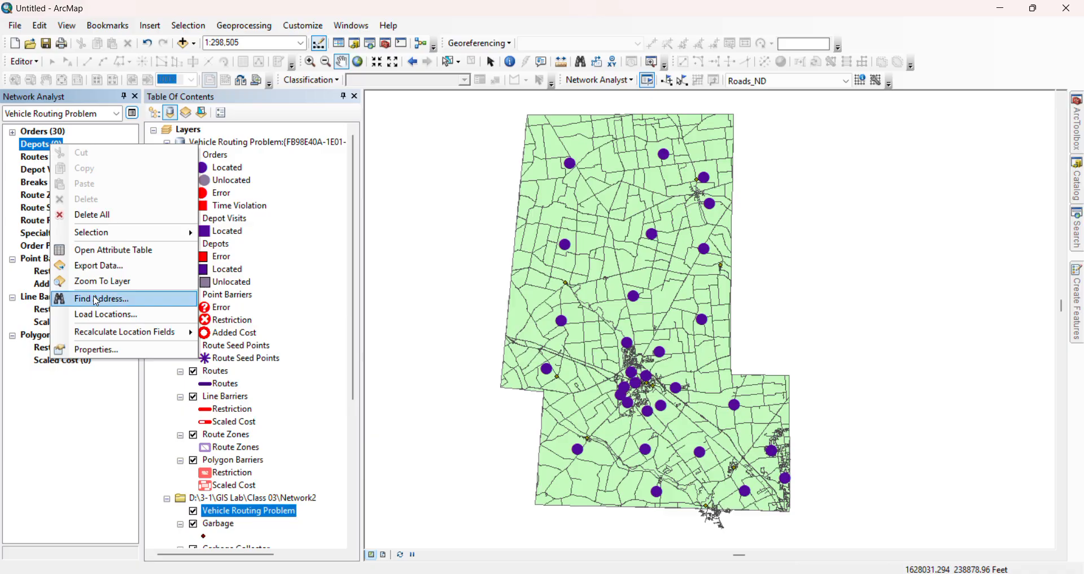
click(103, 314)
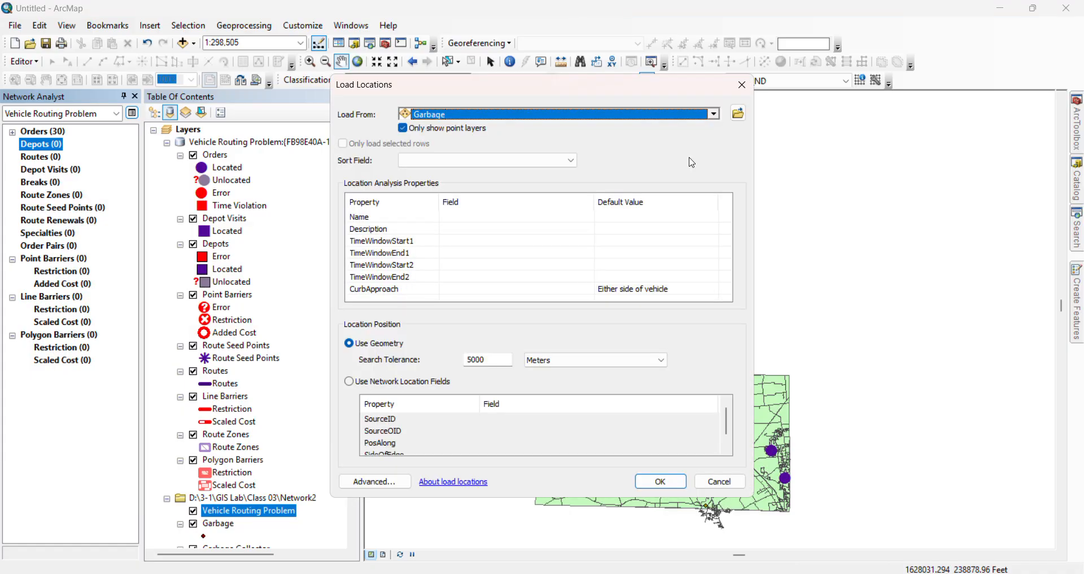
click(715, 113)
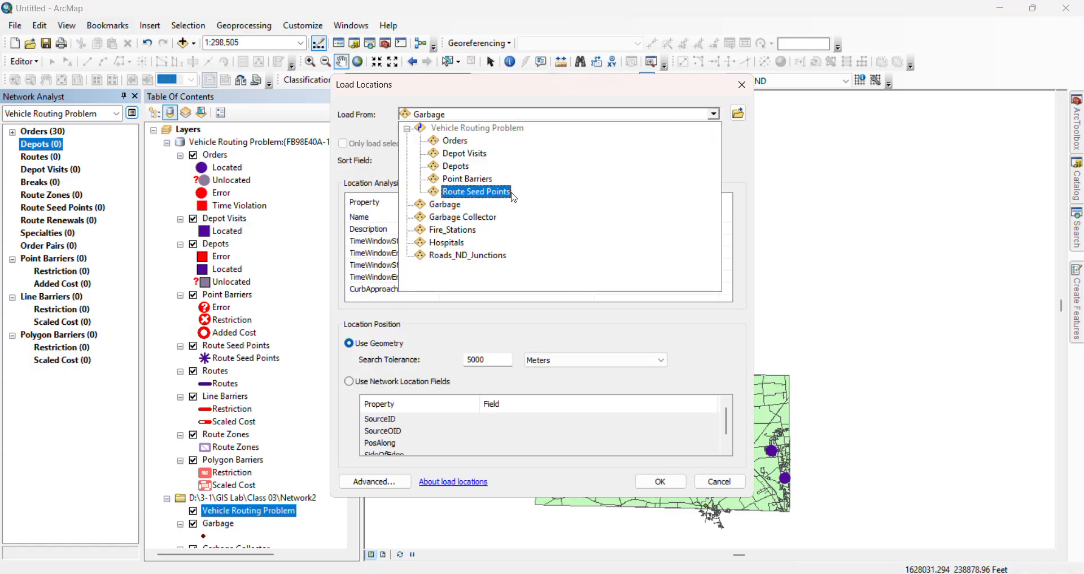
click(478, 218)
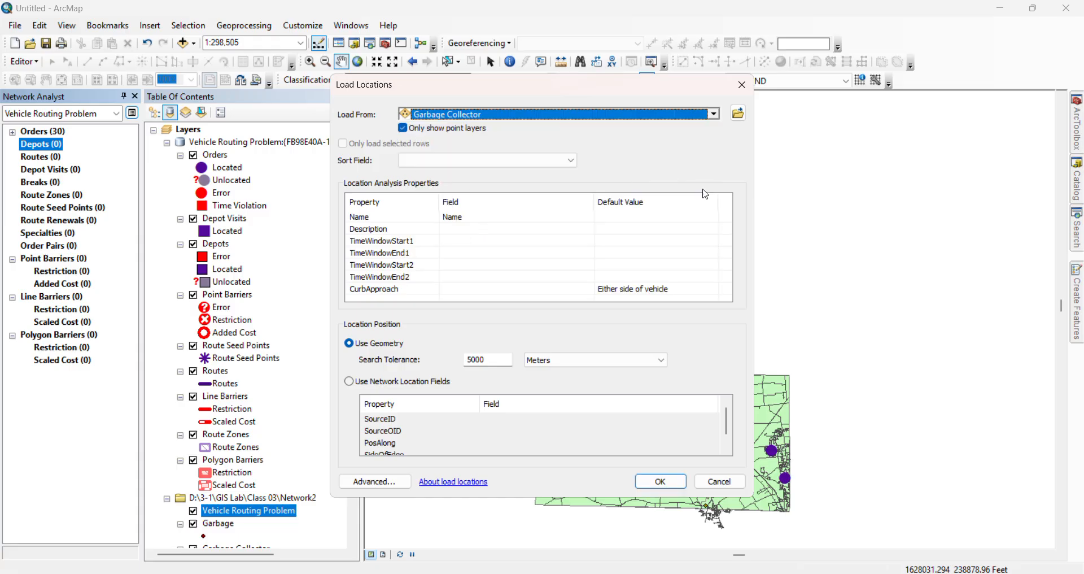
click(658, 480)
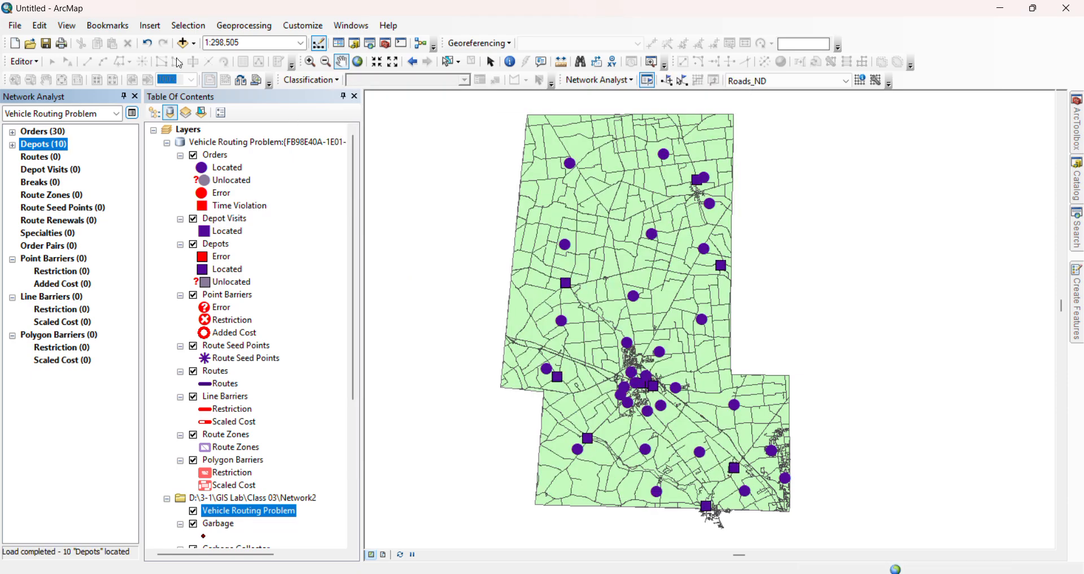
Review the vehicle routing problem's layer properties, including its sublayers, source, analysis settings, advanced settings and network locations
click(132, 113)
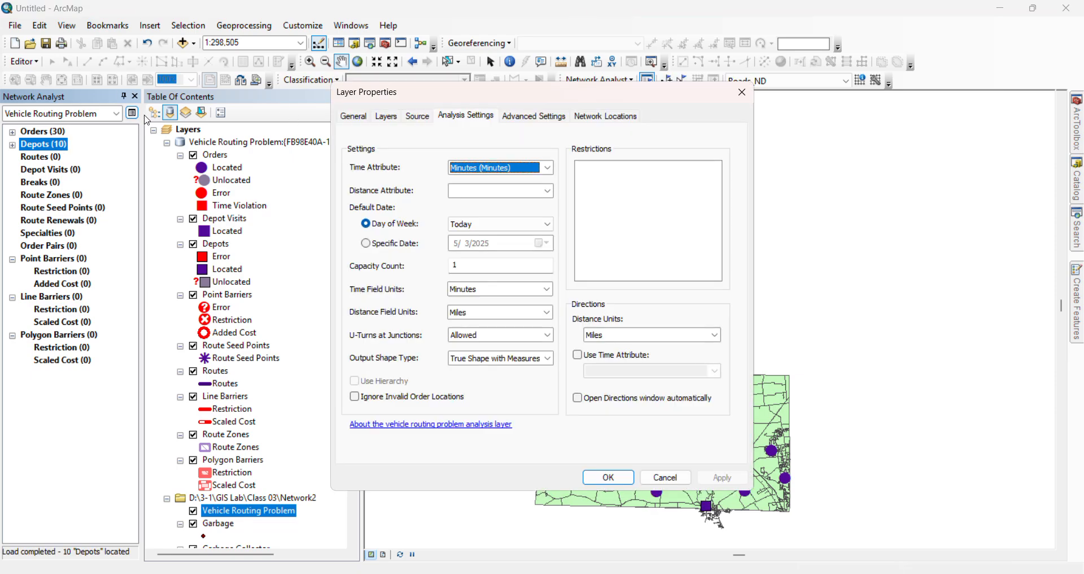
click(387, 117)
click(418, 116)
click(475, 116)
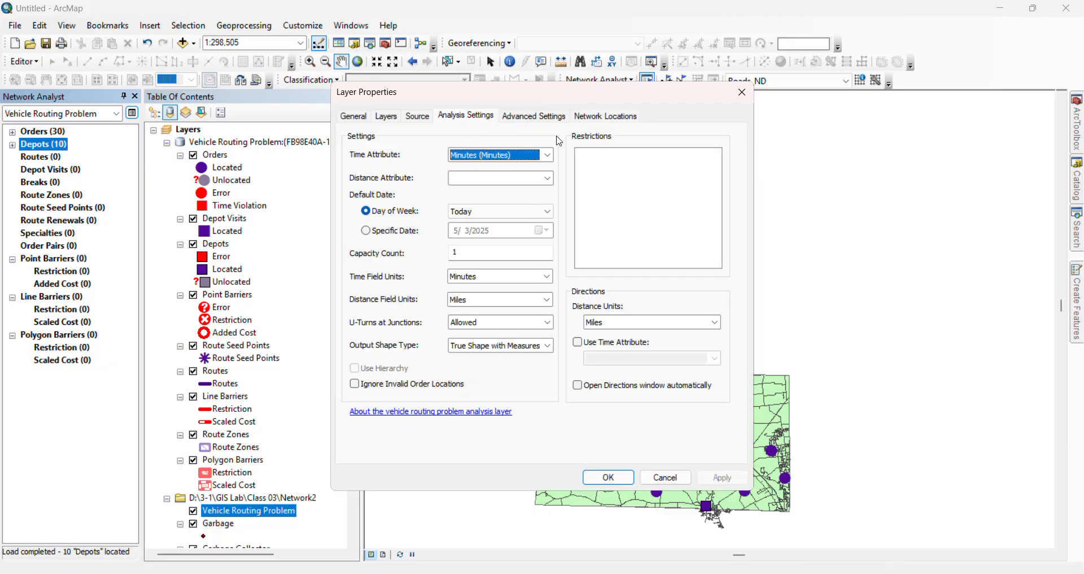
click(530, 117)
click(597, 116)
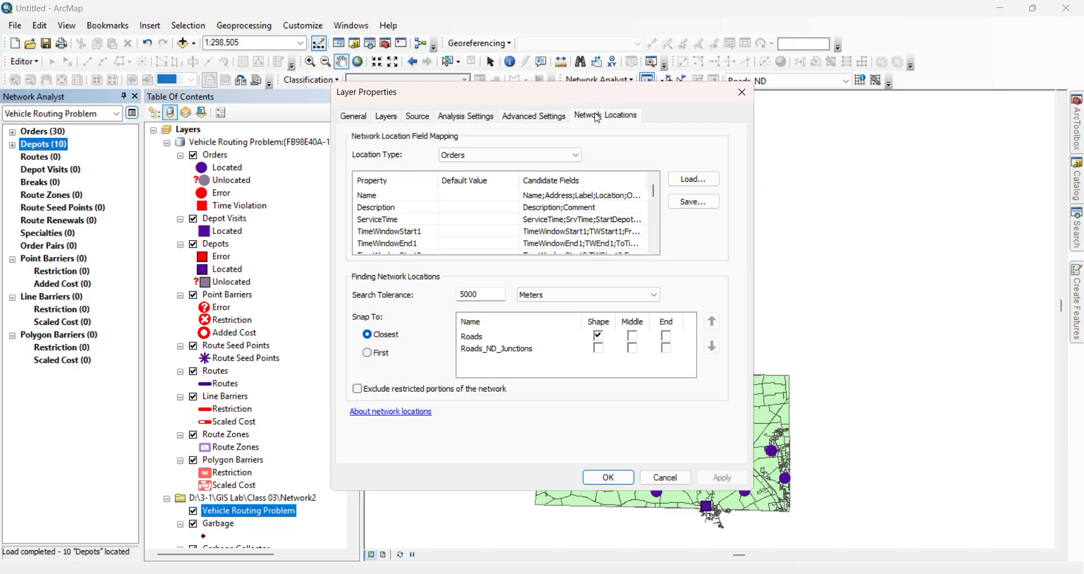
click(533, 116)
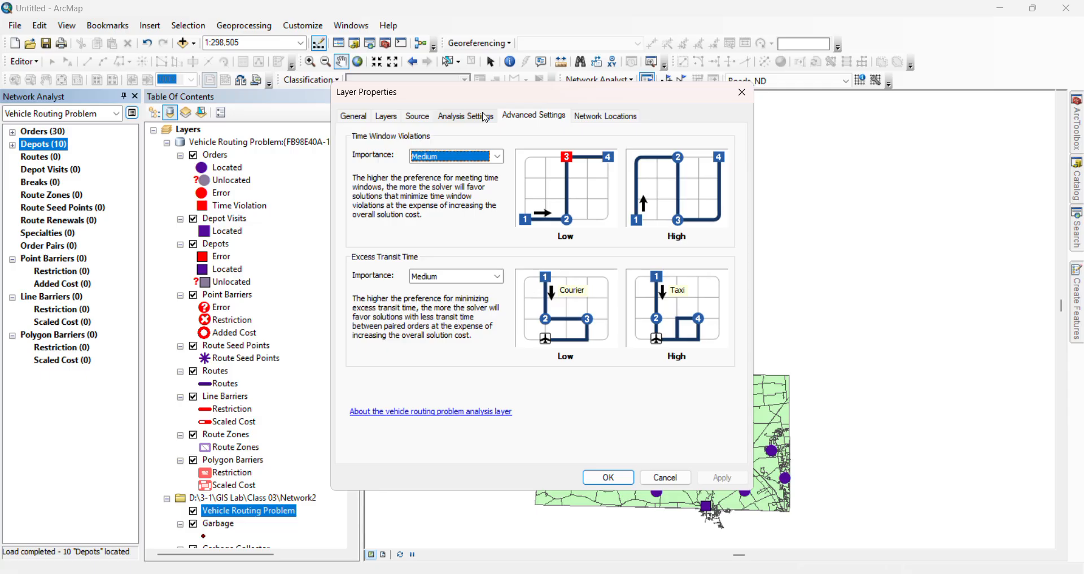
click(471, 120)
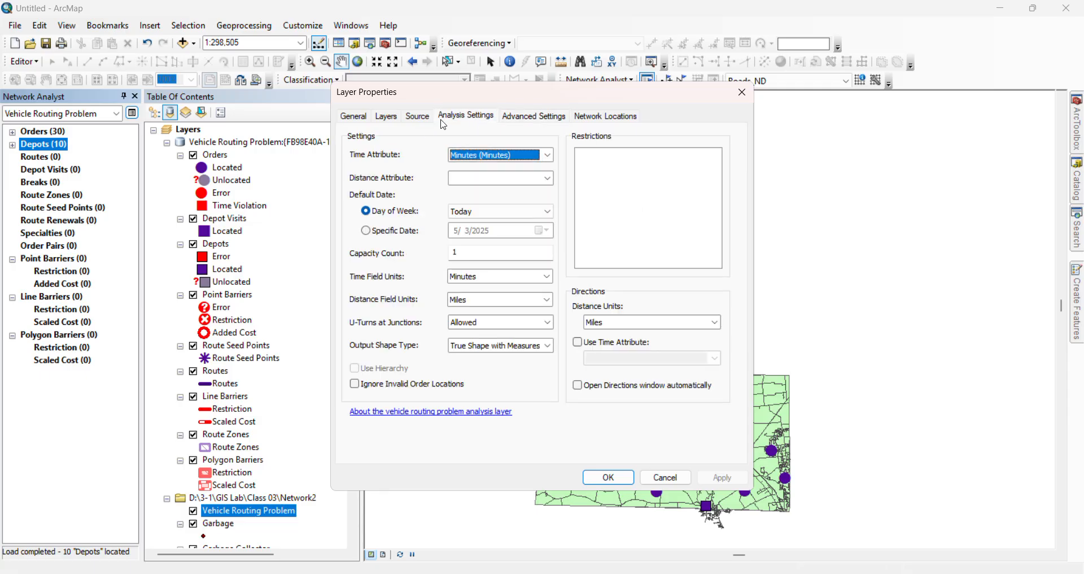
click(417, 116)
click(390, 120)
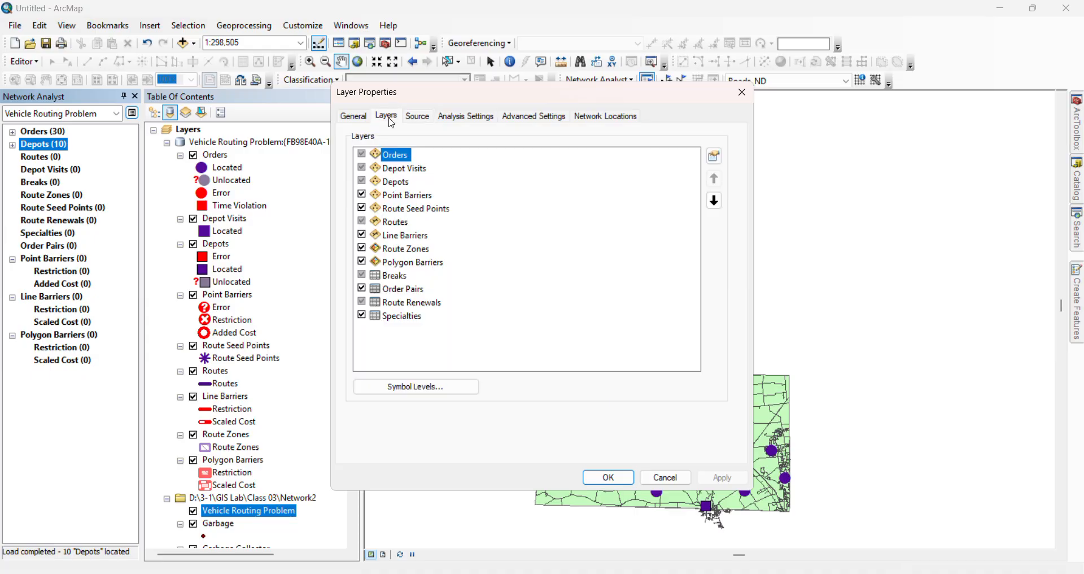
click(354, 117)
Choose Minutes (Minutes) as the vehicle routing problem's time attribute and accept the layer properties
click(418, 116)
click(444, 117)
click(549, 156)
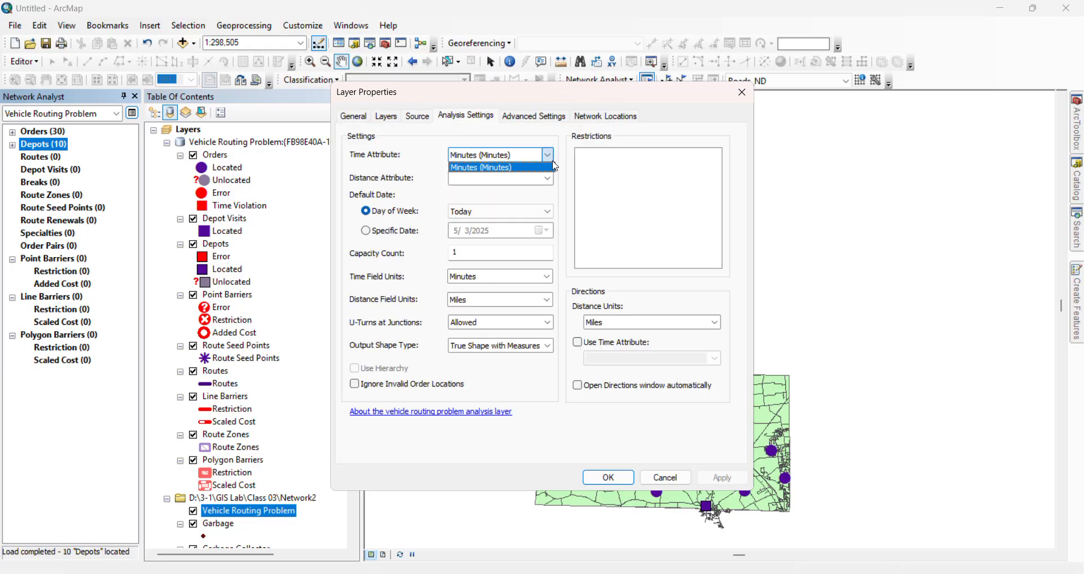
click(552, 167)
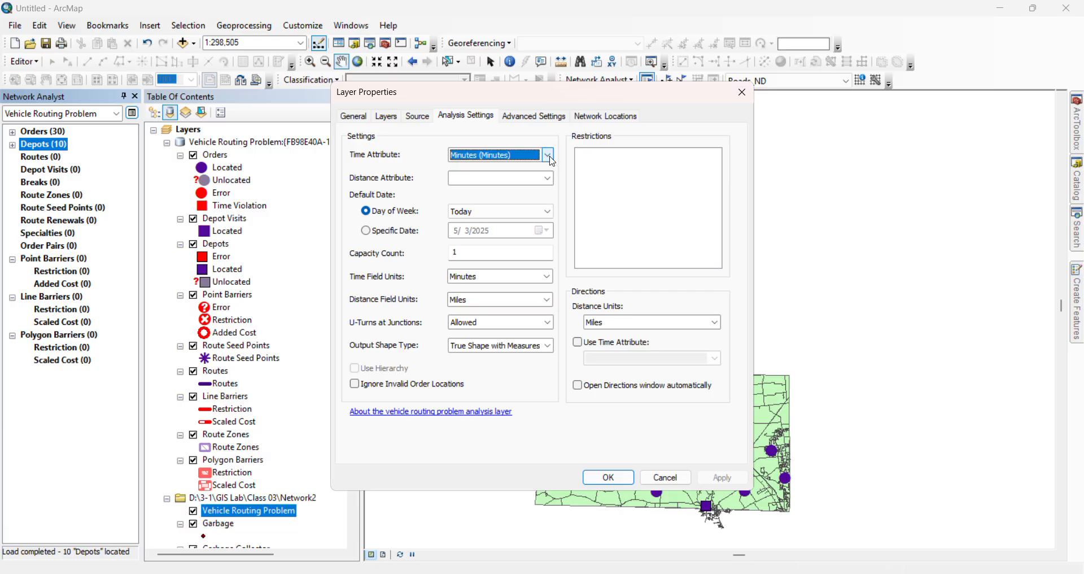
click(355, 115)
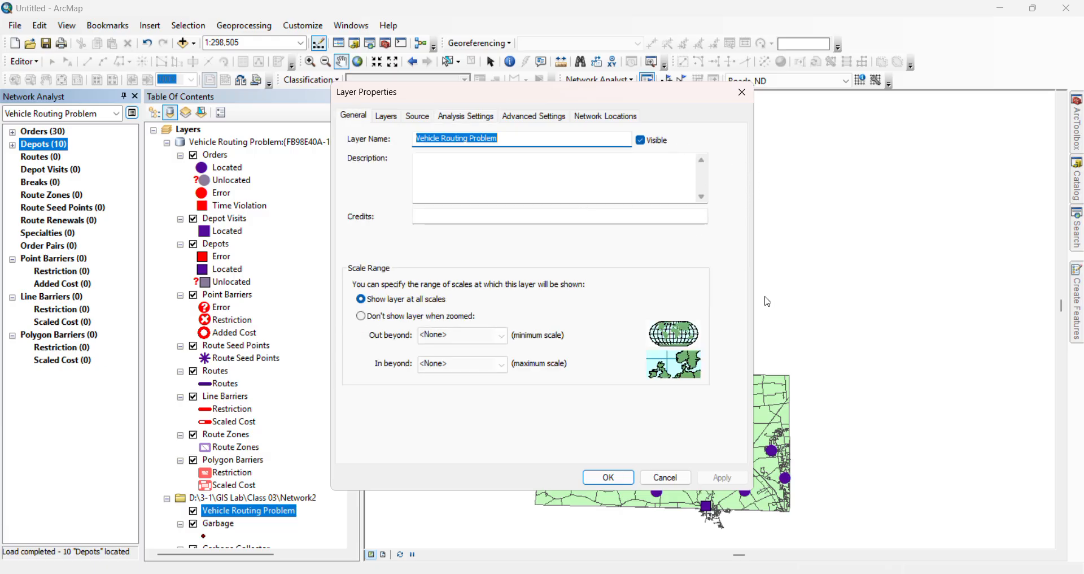
click(608, 477)
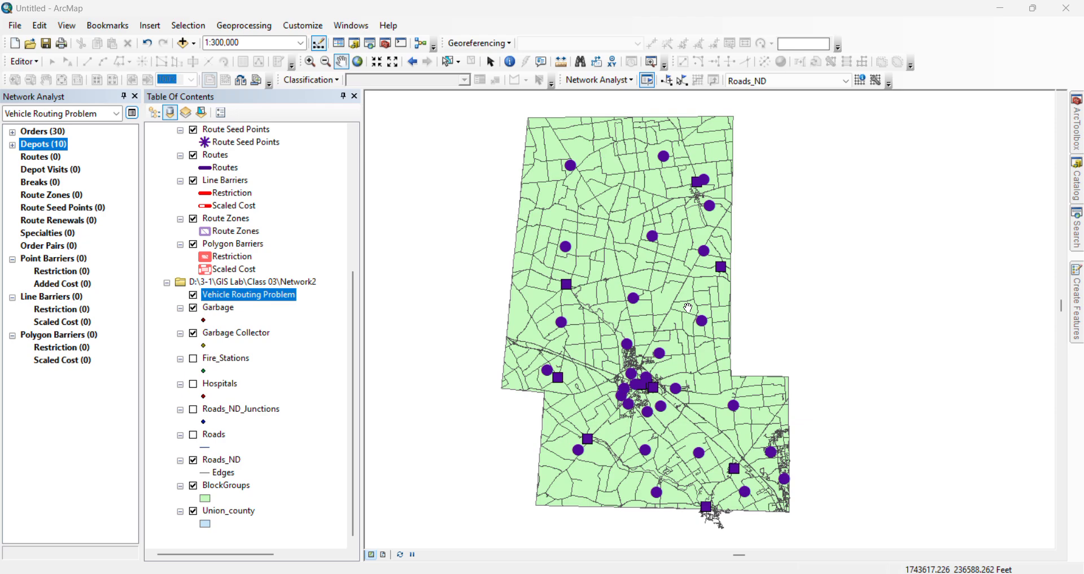
Select all ten loaded depots of the vehicle routing problem and delete them
click(13, 146)
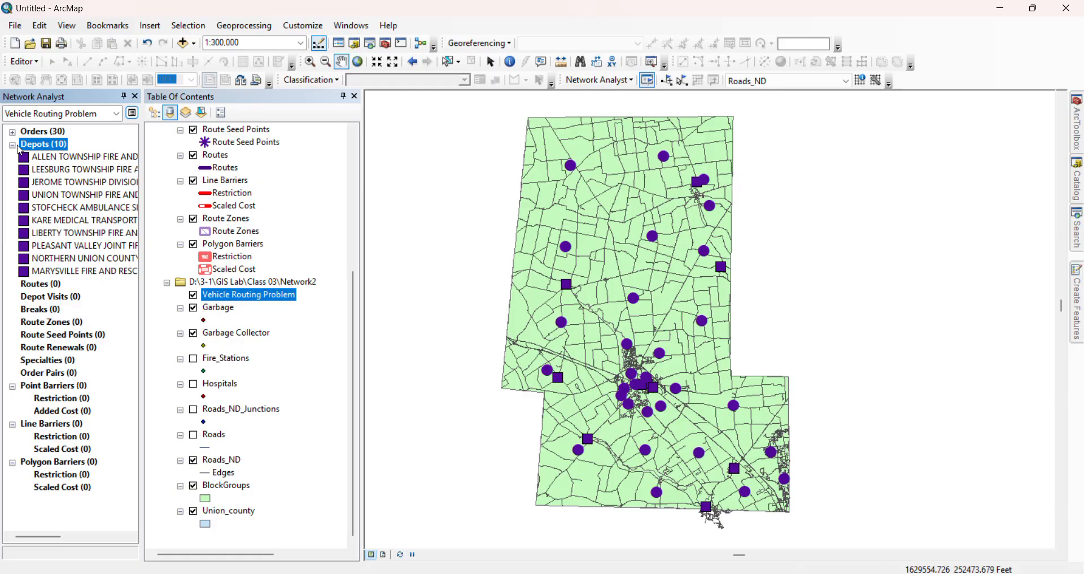
click(46, 157)
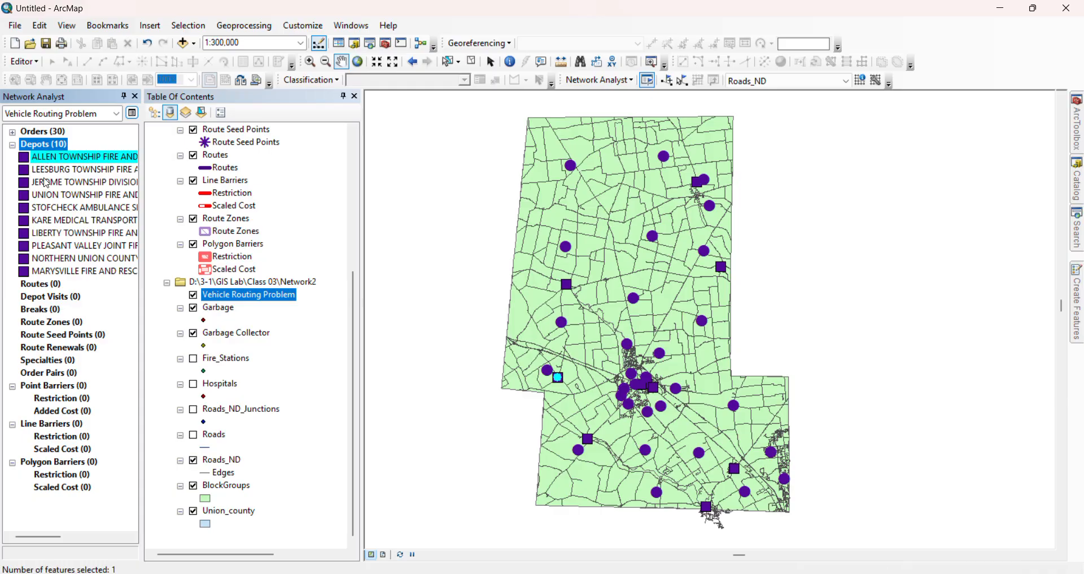
shift+click(46, 183)
shift+click(51, 203)
ctrl+click(52, 207)
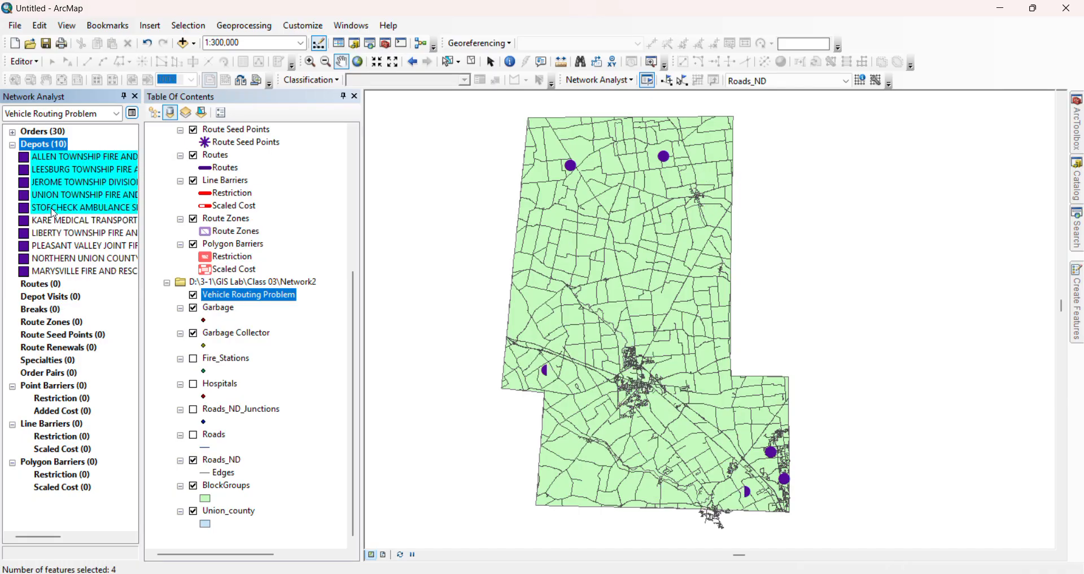
ctrl+click(55, 220)
ctrl+click(57, 245)
ctrl+click(57, 233)
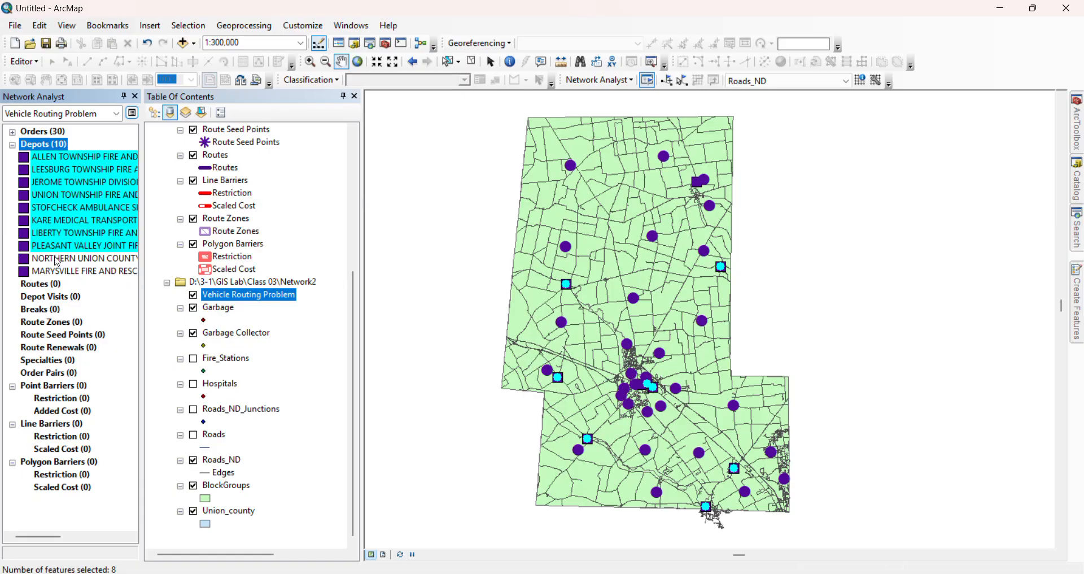
ctrl+click(58, 258)
ctrl+click(58, 271)
right_click(58, 275)
click(85, 323)
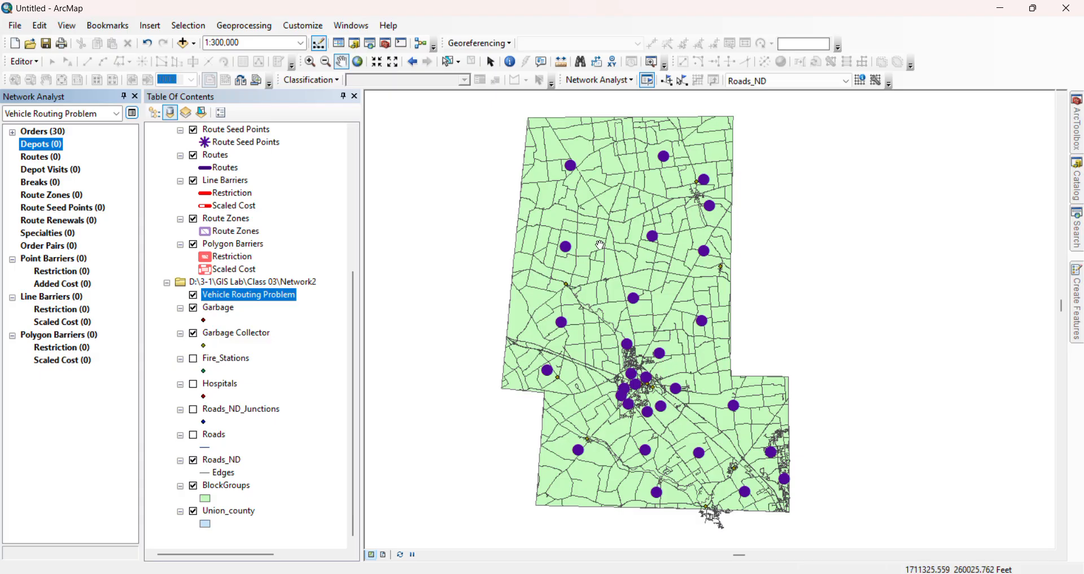
Place two new depots on the map, one near the county's northern edge and one near its southern edge
click(668, 85)
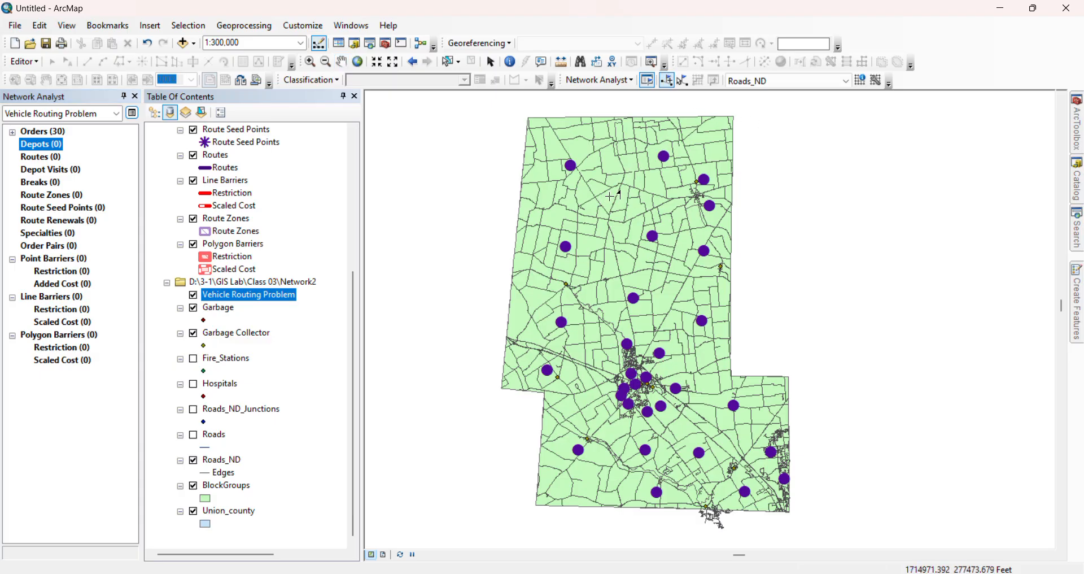
click(611, 135)
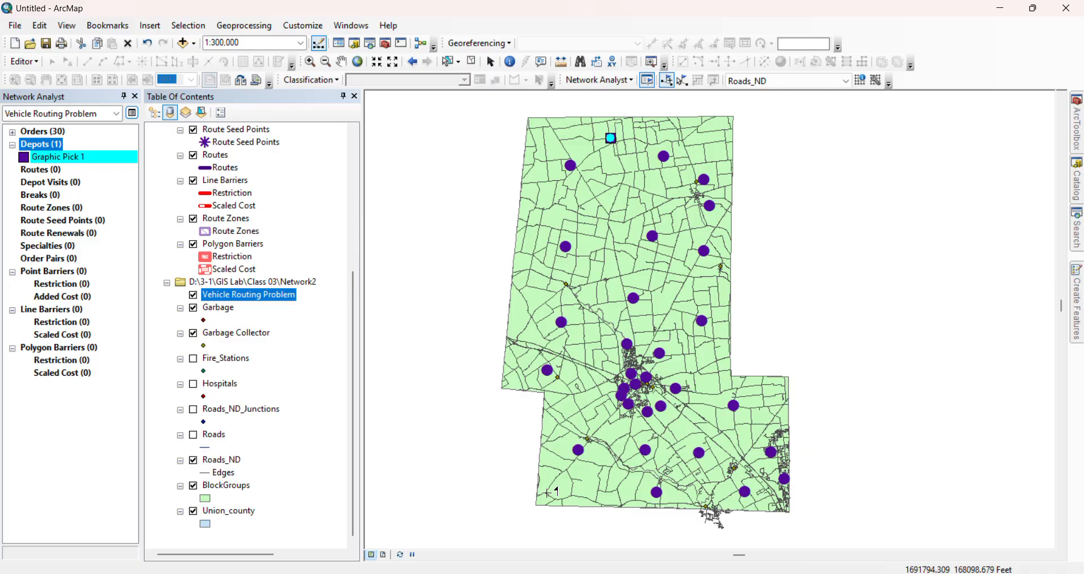
click(712, 497)
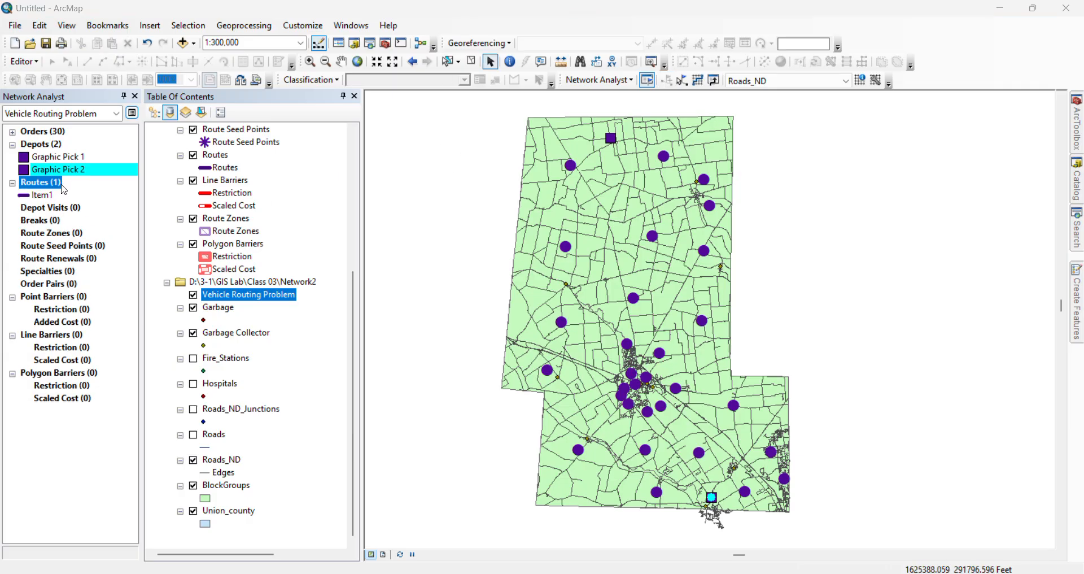
Add a route with Graphic Pick 1 as start depot and Graphic Pick 2 as end depot, and try to solve the analysis
right_click(50, 183)
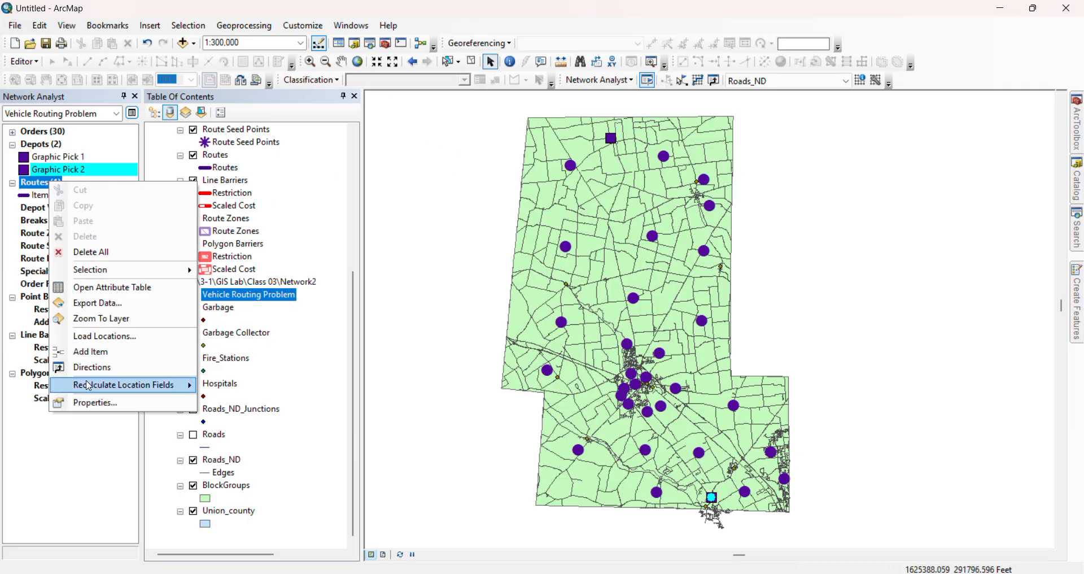
click(107, 358)
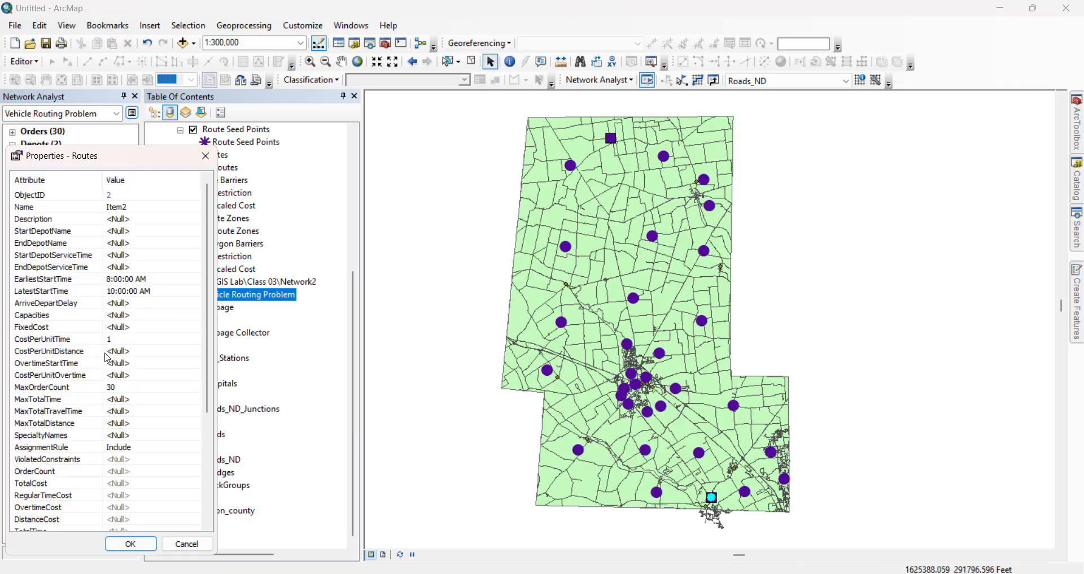
click(128, 232)
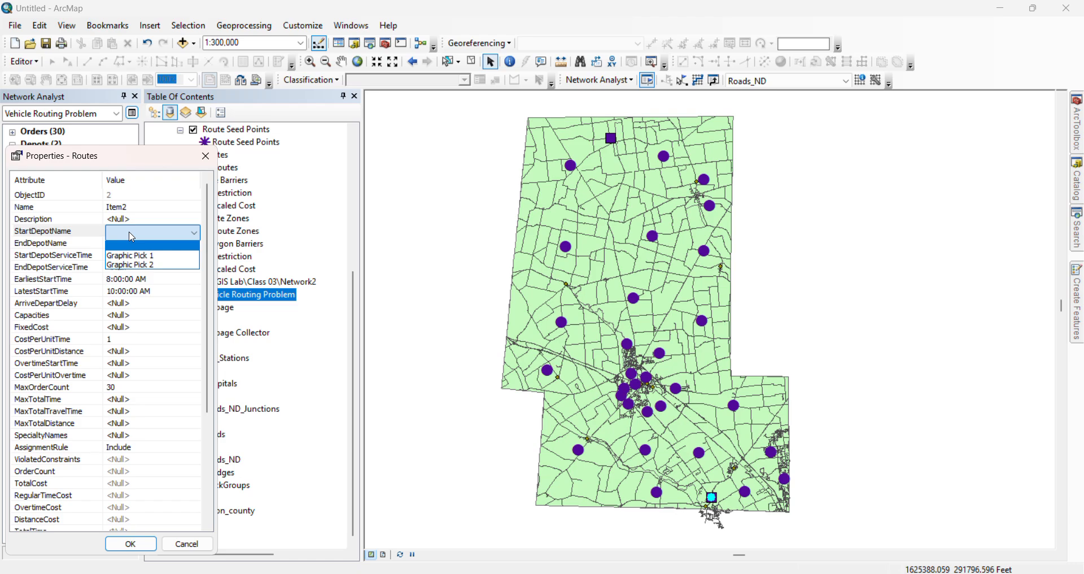
click(131, 255)
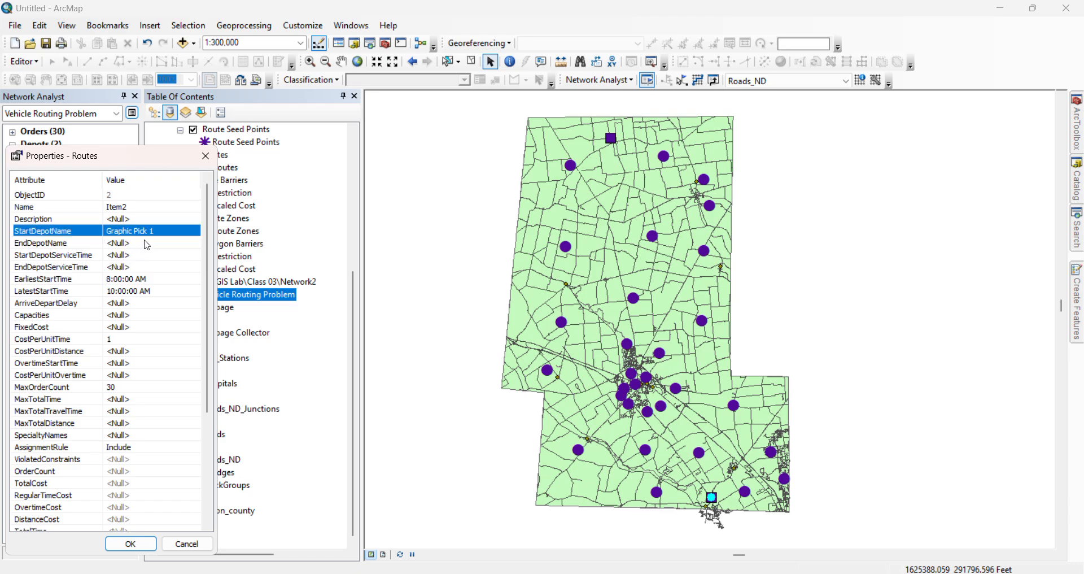
click(133, 246)
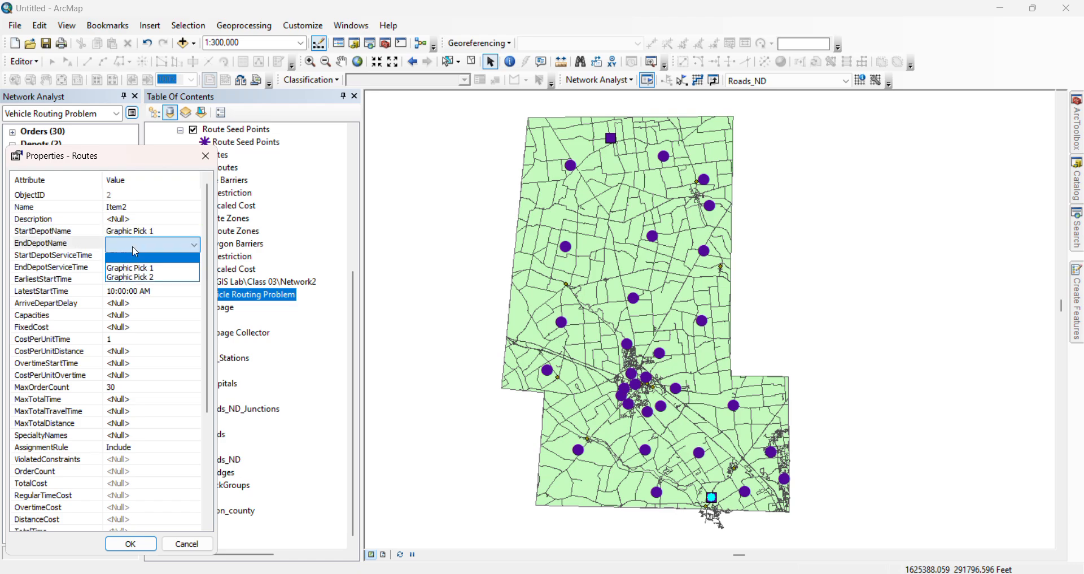
click(138, 276)
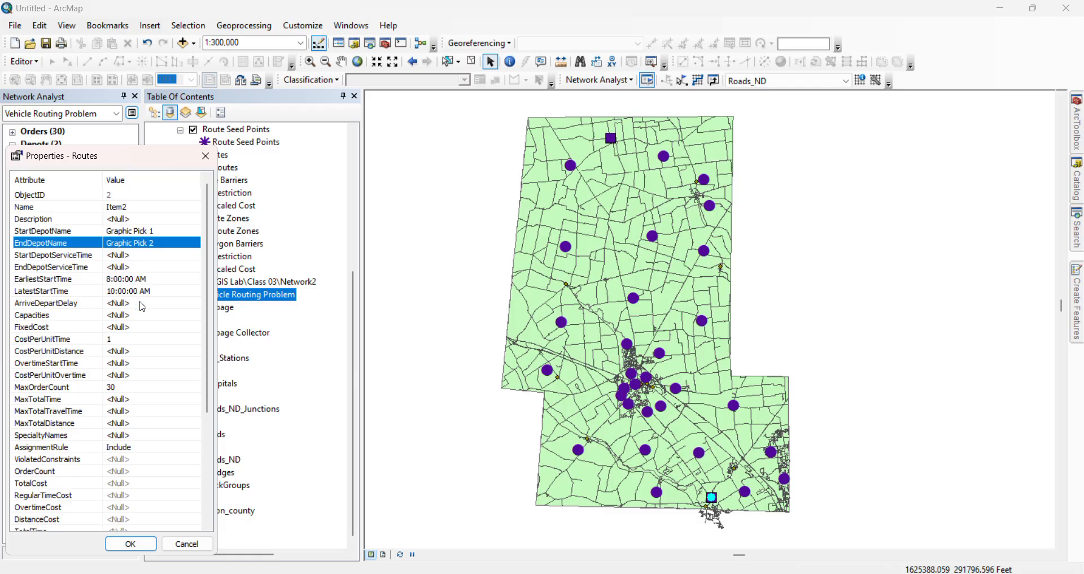
click(119, 220)
click(140, 232)
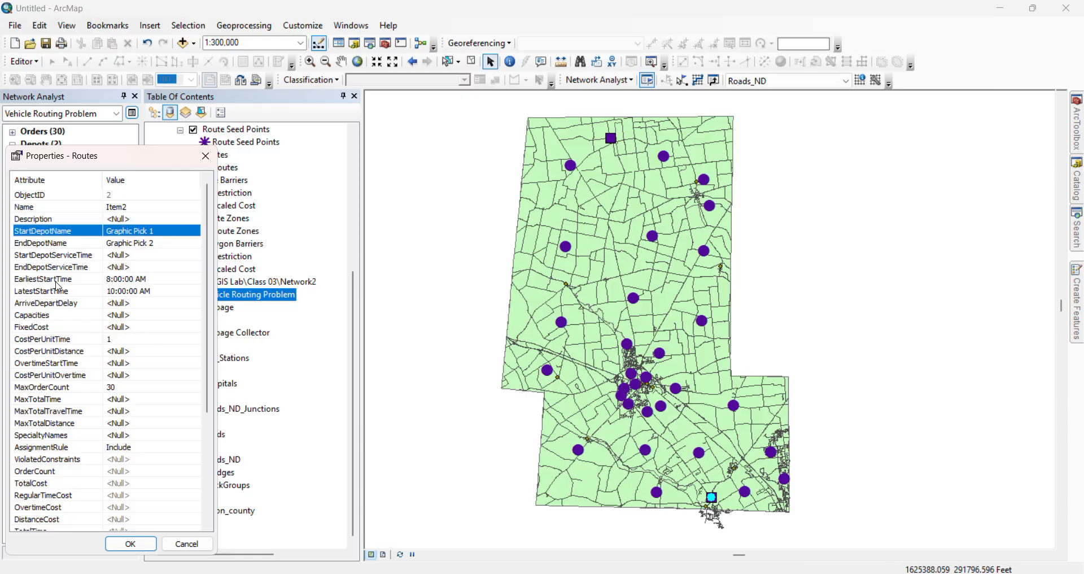
text(1)
click(131, 543)
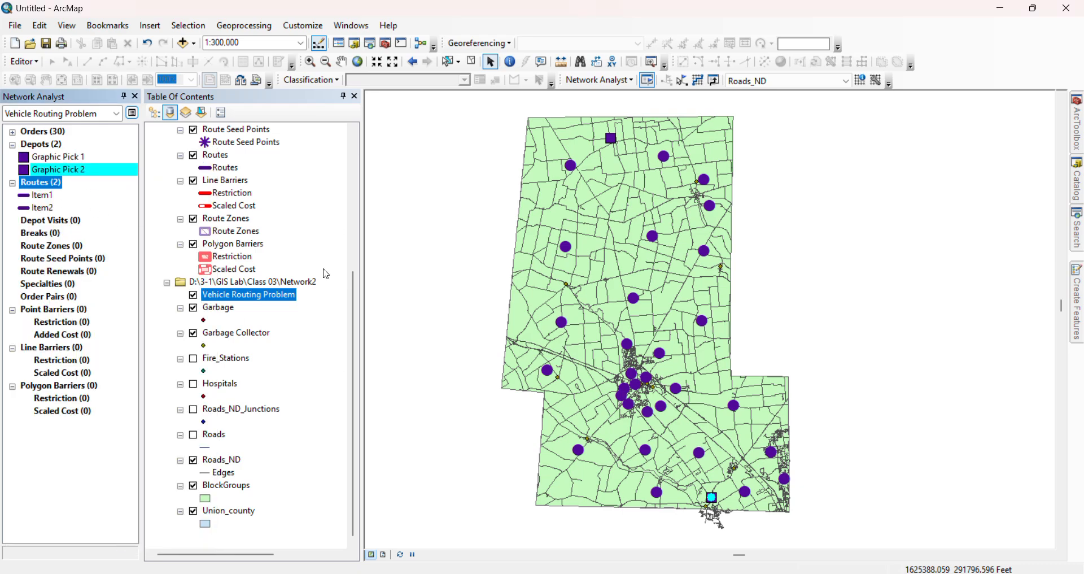
click(700, 88)
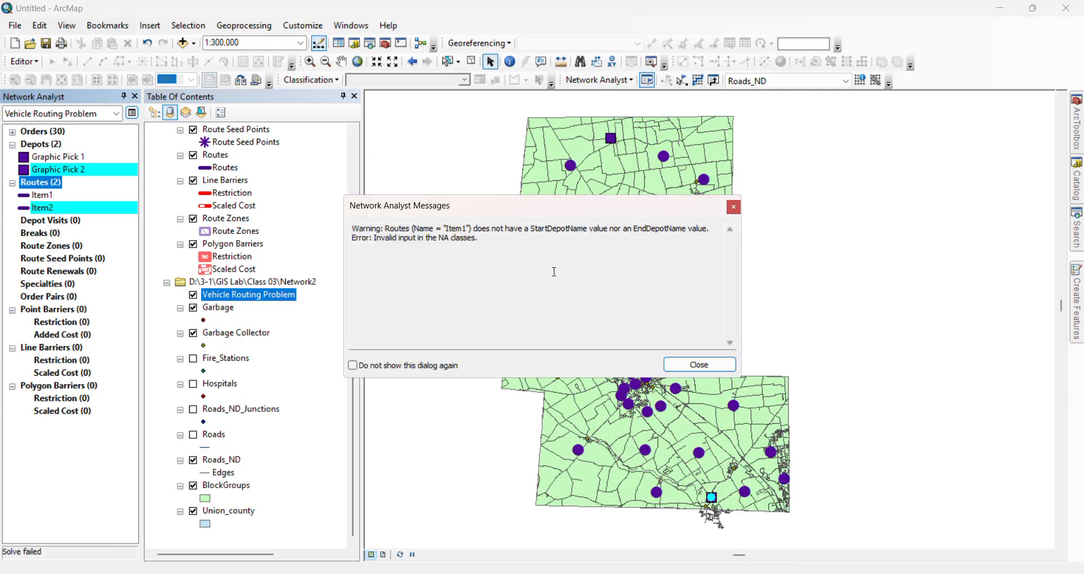
click(699, 364)
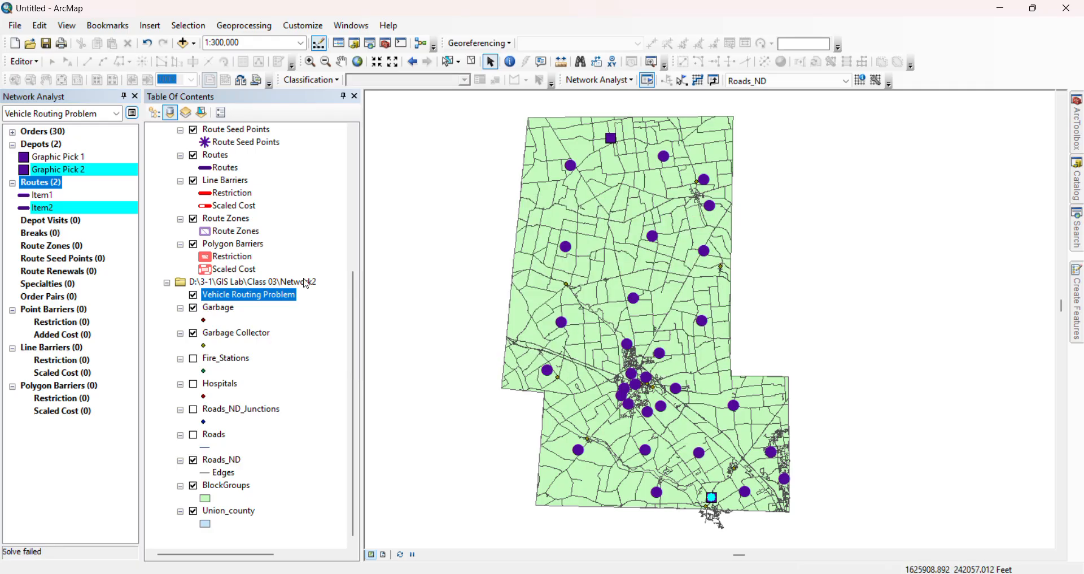
Add another route starting at Graphic Pick 1 and ending at Graphic Pick 2, and try solving the vehicle routing problem again
right_click(54, 188)
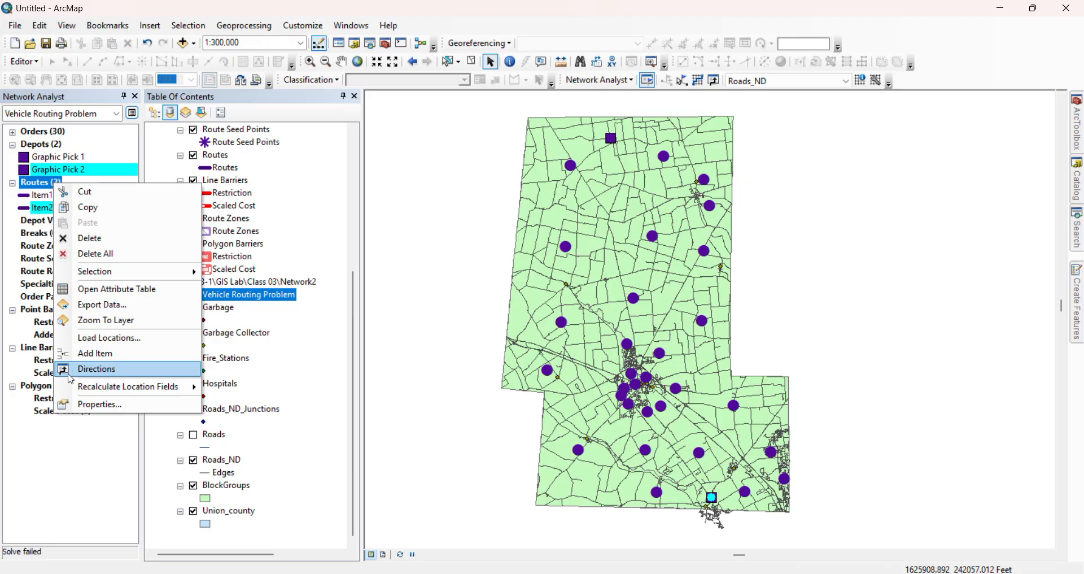
click(96, 355)
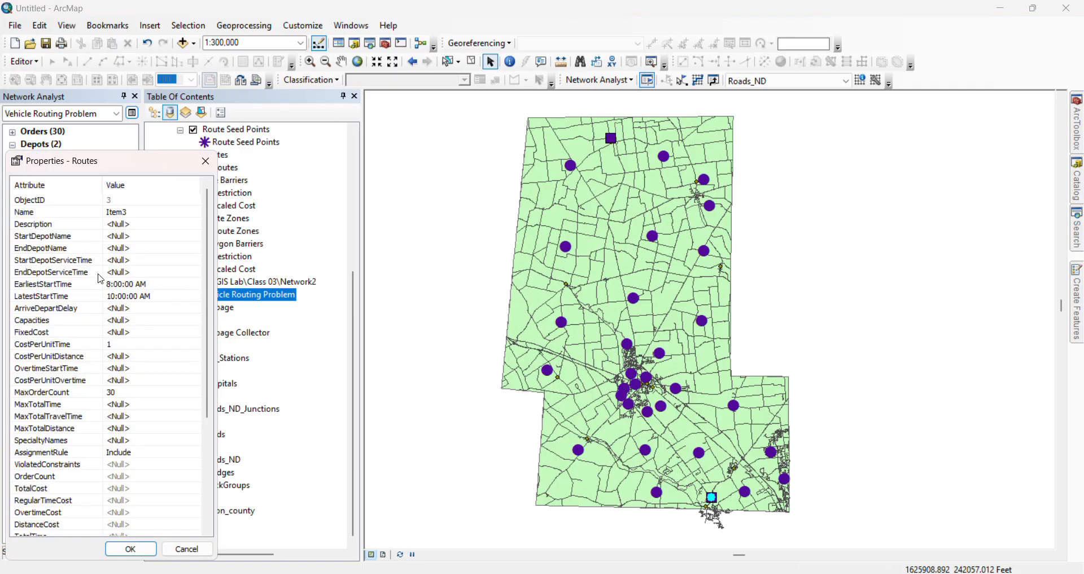
scroll(117, 312, down, 1)
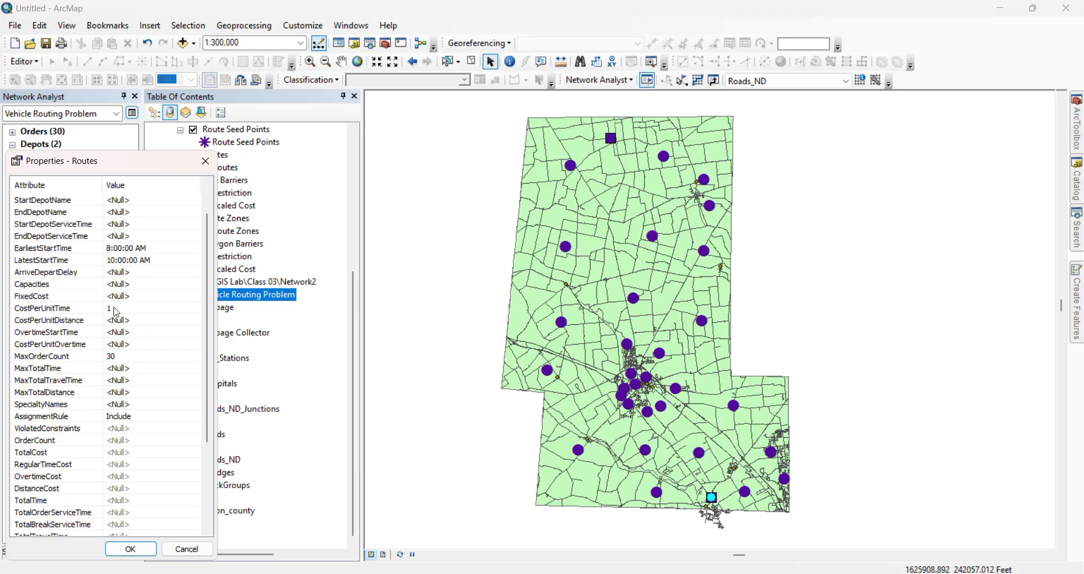
scroll(116, 316, up, 1)
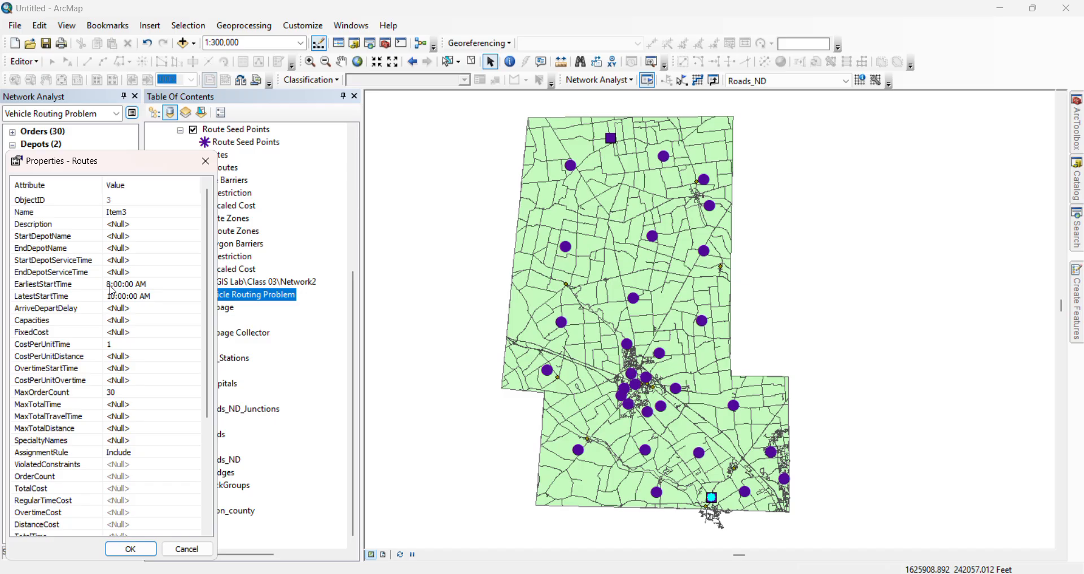
click(124, 248)
click(124, 248)
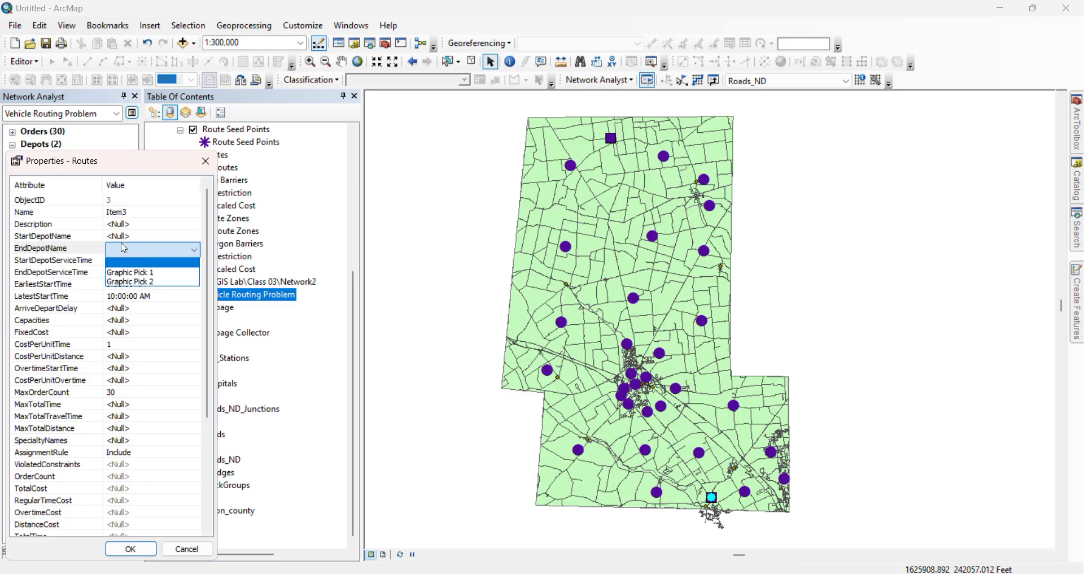
click(132, 237)
click(130, 236)
click(127, 254)
click(130, 238)
click(132, 242)
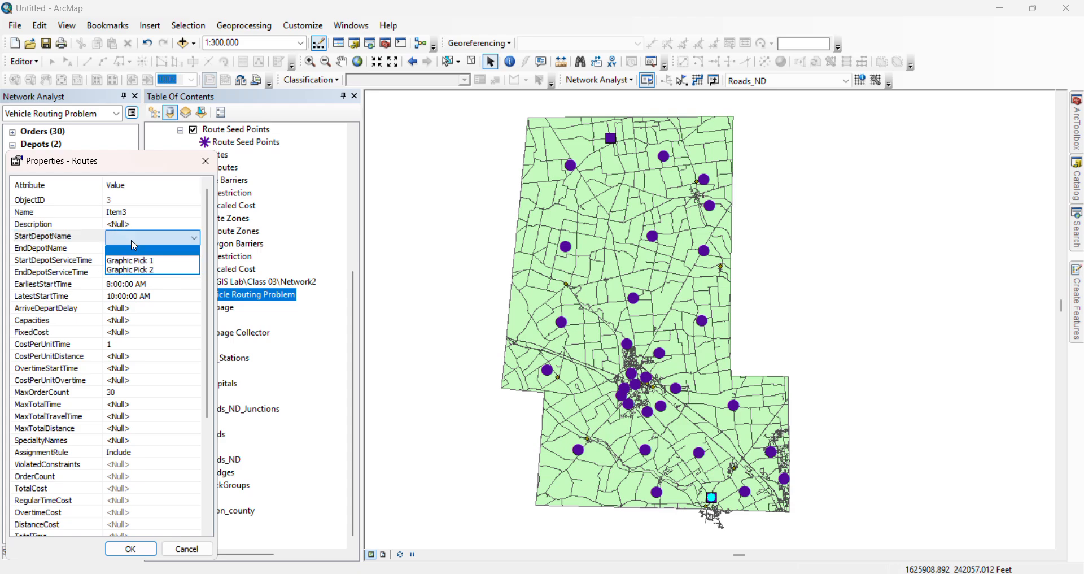
click(135, 260)
click(141, 249)
click(142, 248)
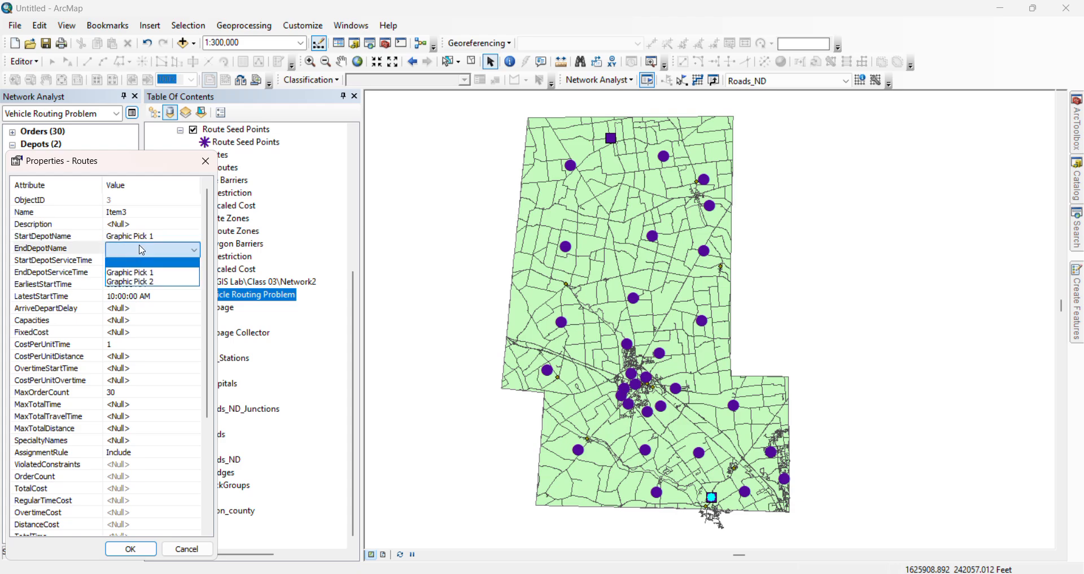
click(139, 281)
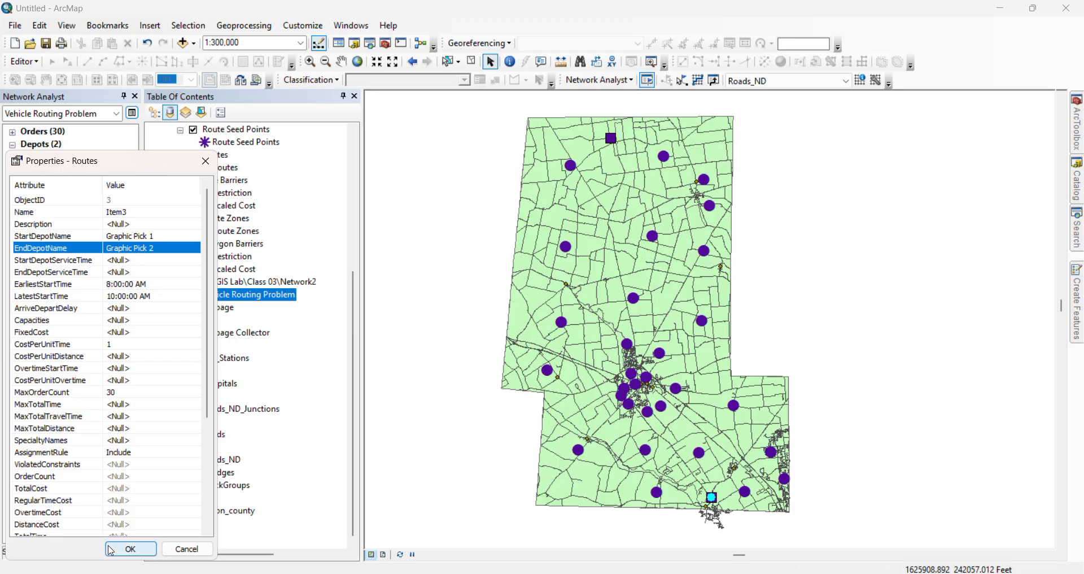
click(131, 549)
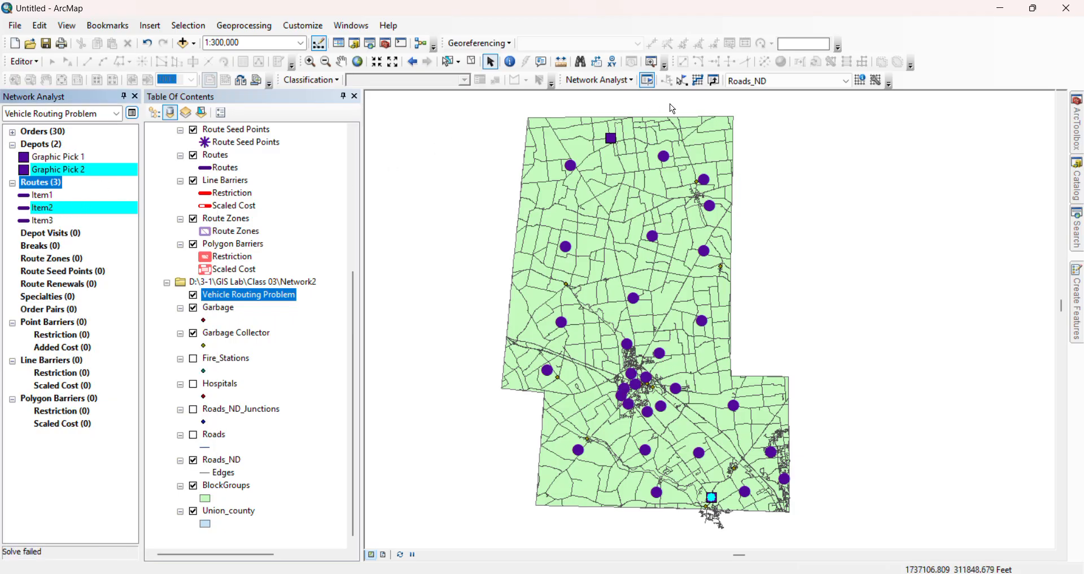
click(711, 82)
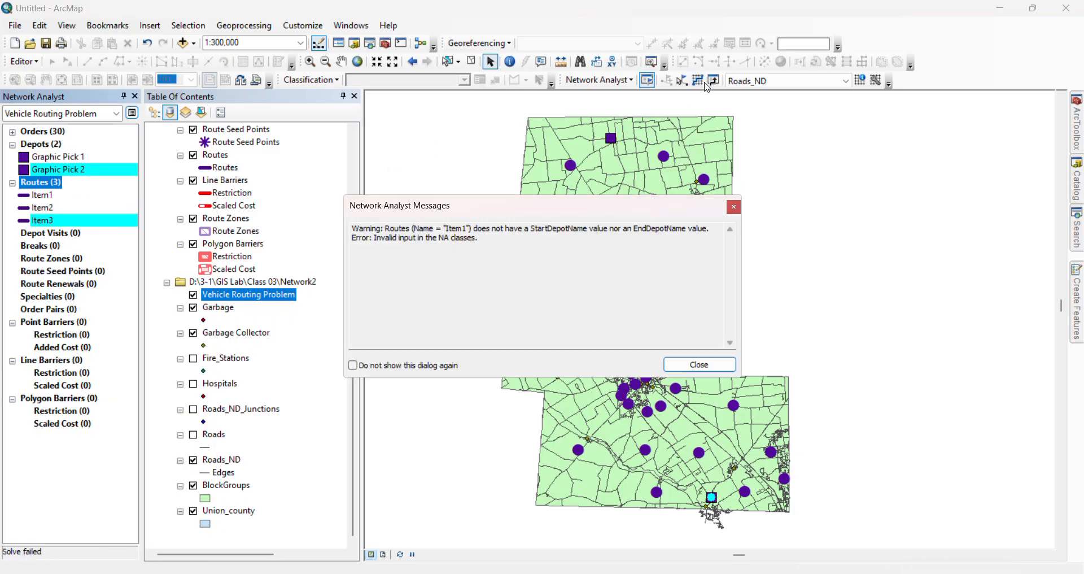
click(689, 368)
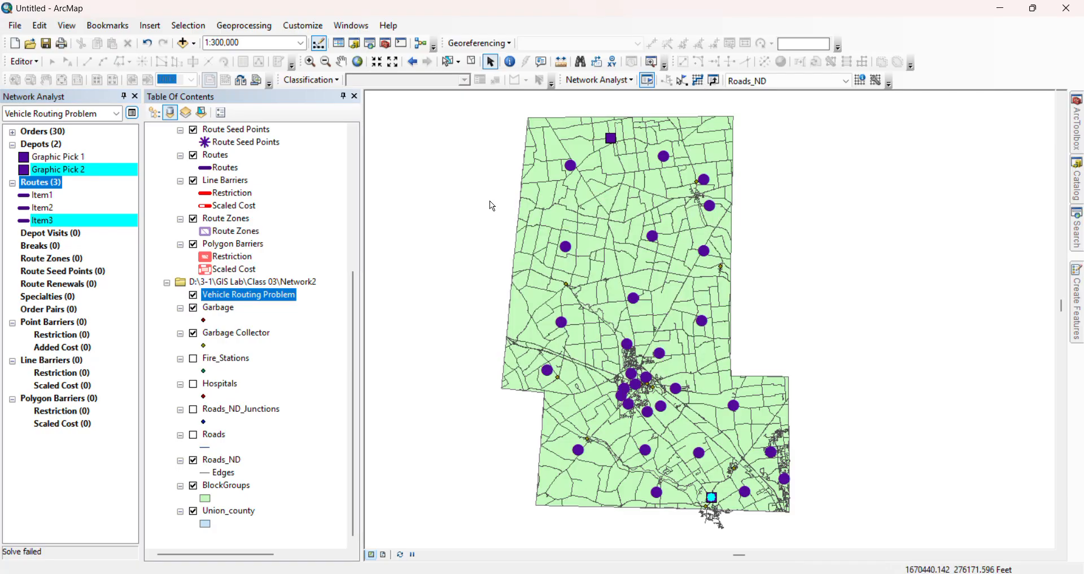
Clear the depot and route selection on the map and solve the vehicle routing problem
click(448, 61)
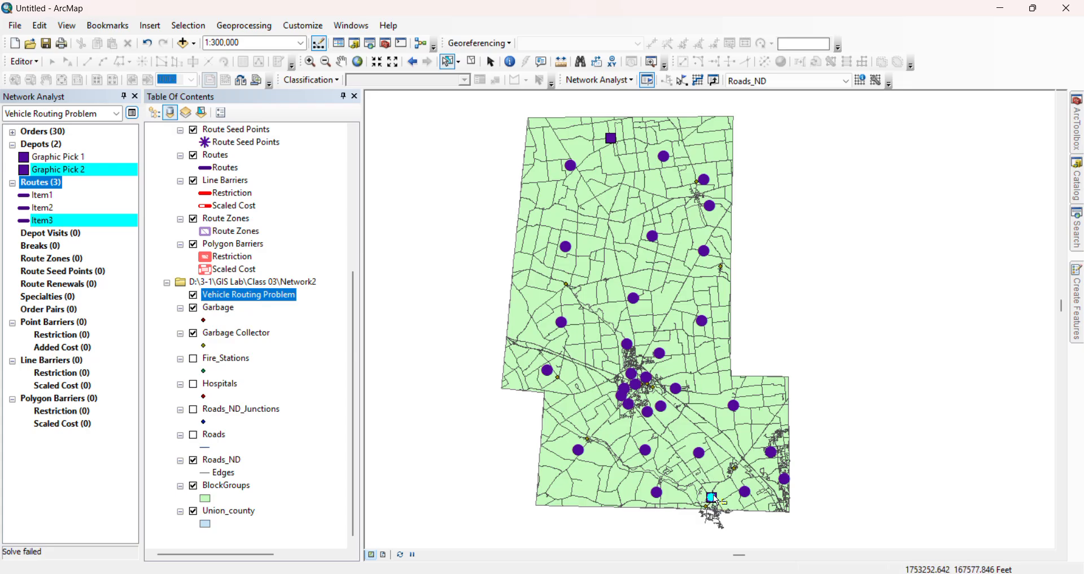
click(713, 493)
click(882, 391)
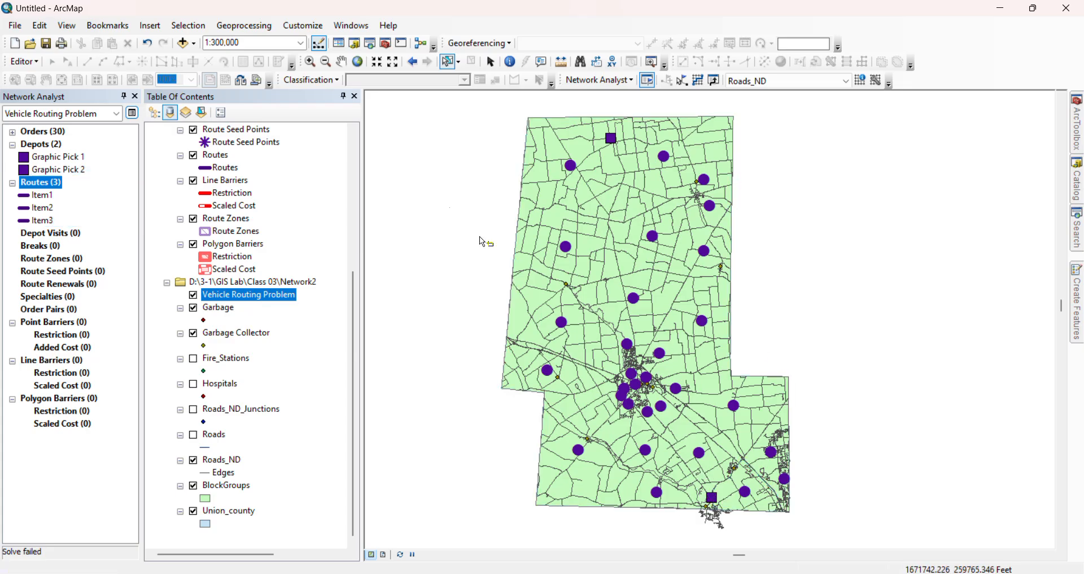
click(491, 62)
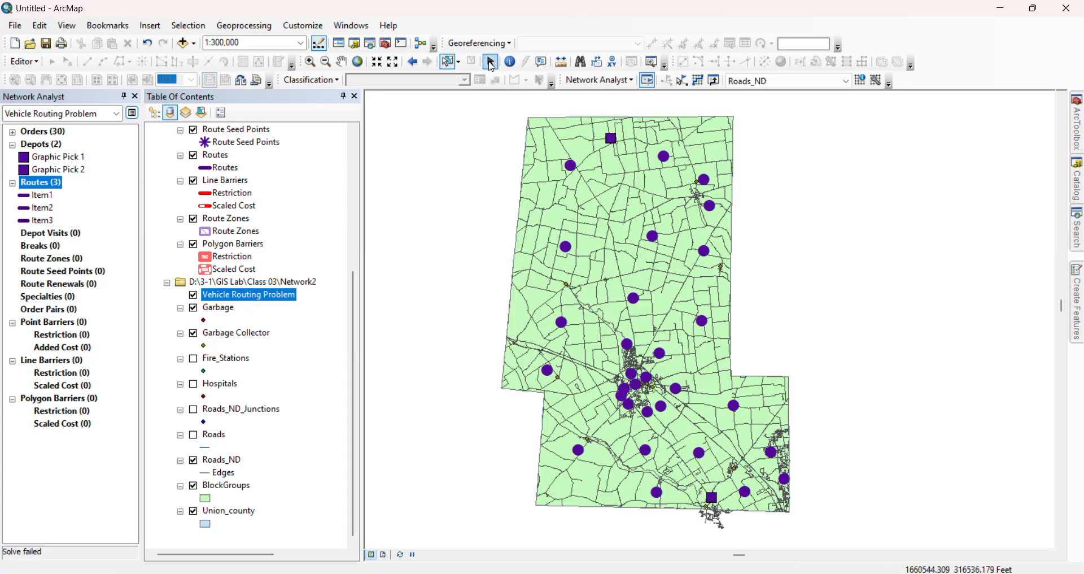
click(699, 83)
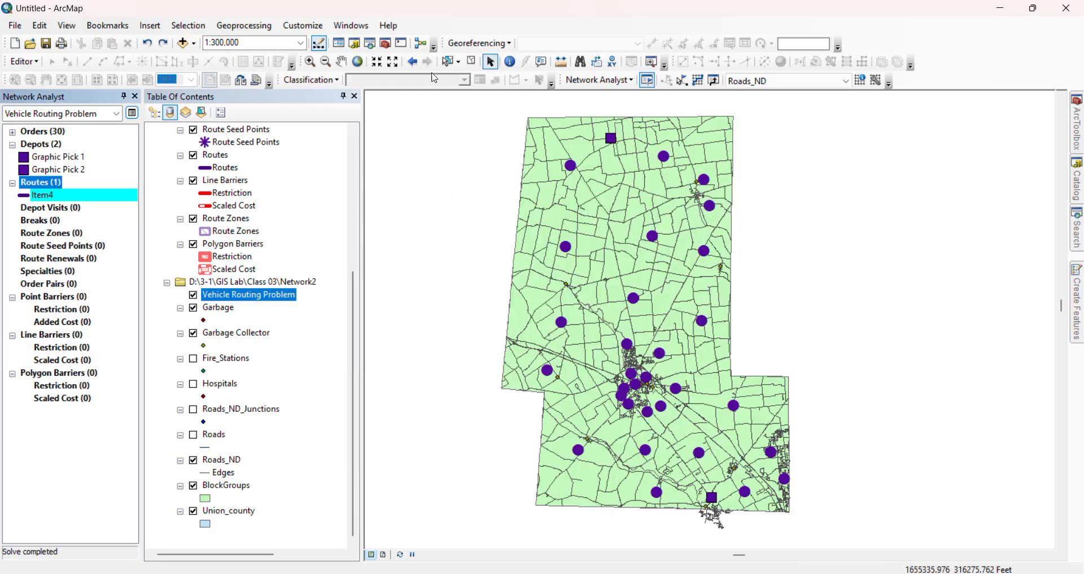
Add another route to the vehicle routing problem with its default properties and no start or end depot
right_click(51, 190)
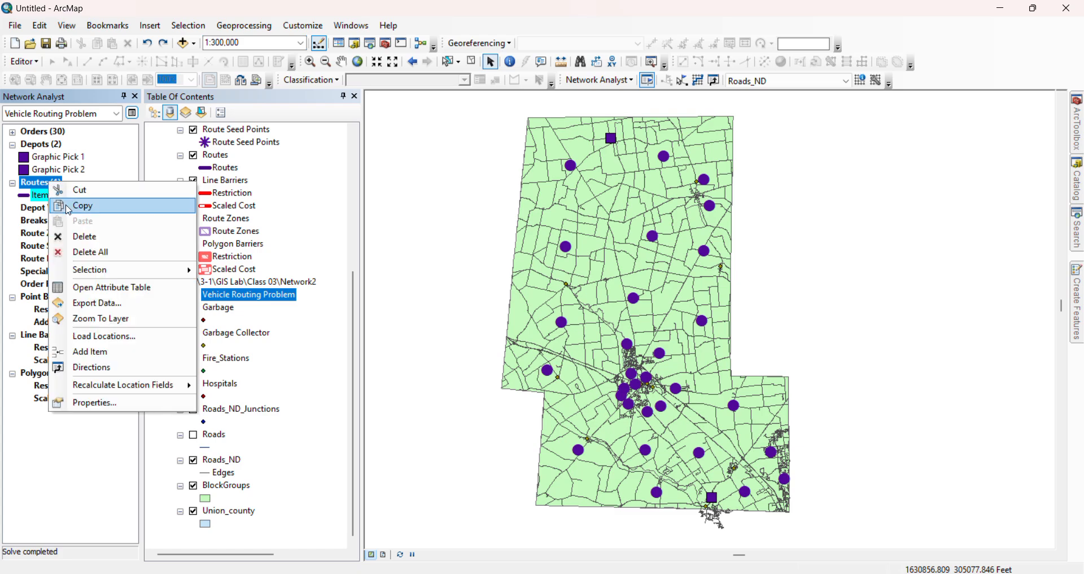
click(107, 360)
scroll(121, 320, down, 2)
scroll(125, 287, up, 2)
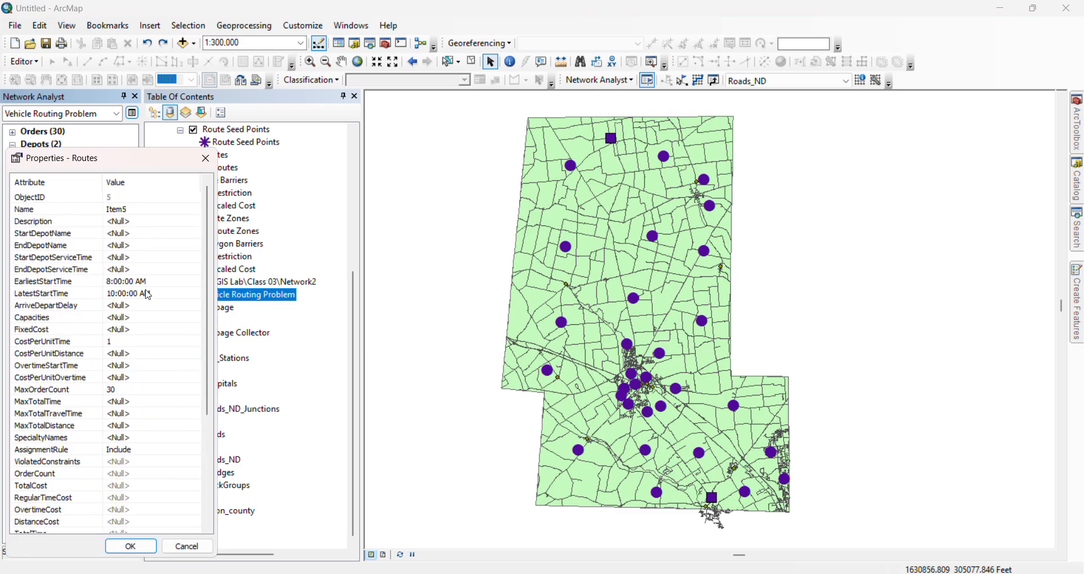
scroll(146, 438, down, 4)
click(130, 546)
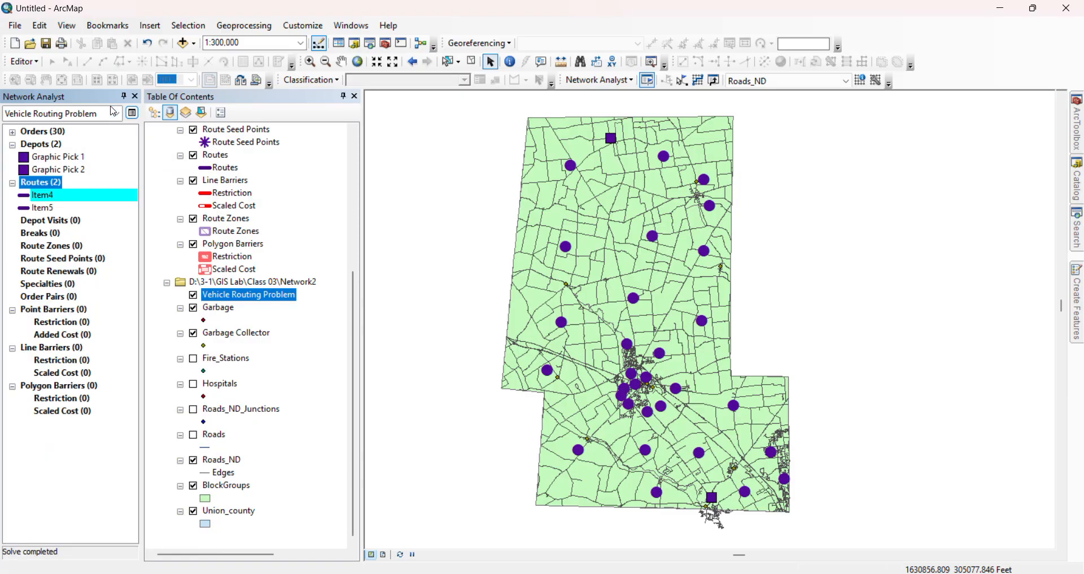
Check the time and distance attributes in the analysis settings and try to solve the vehicle routing problem
click(132, 111)
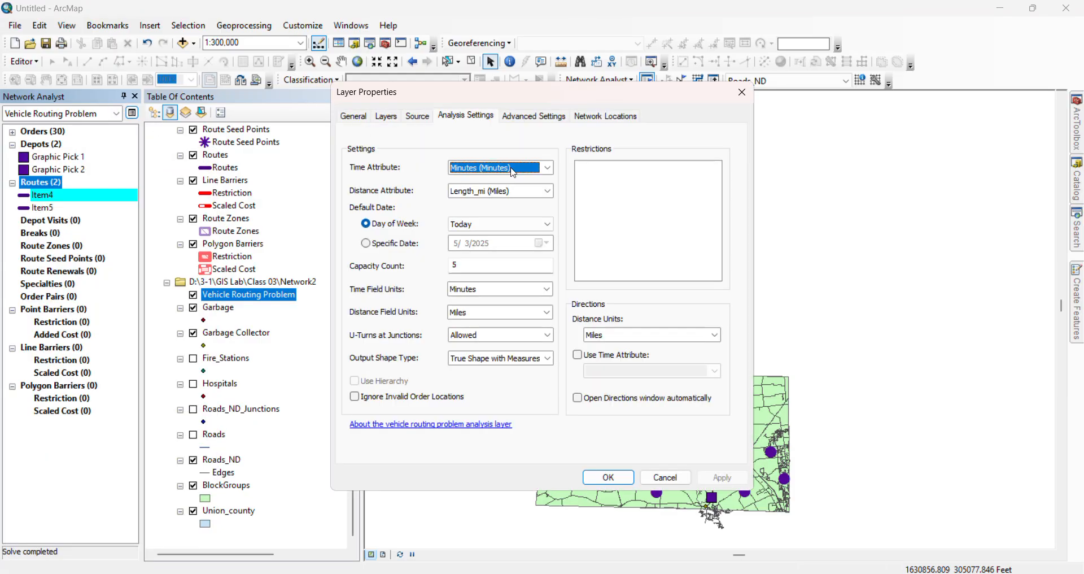
click(547, 168)
click(547, 168)
click(548, 191)
click(550, 193)
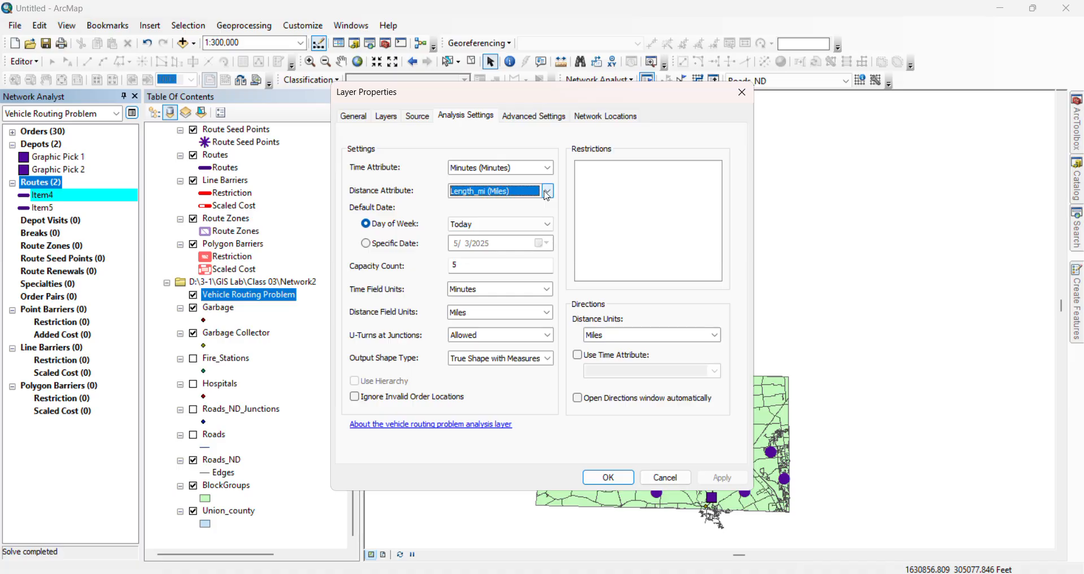
click(665, 477)
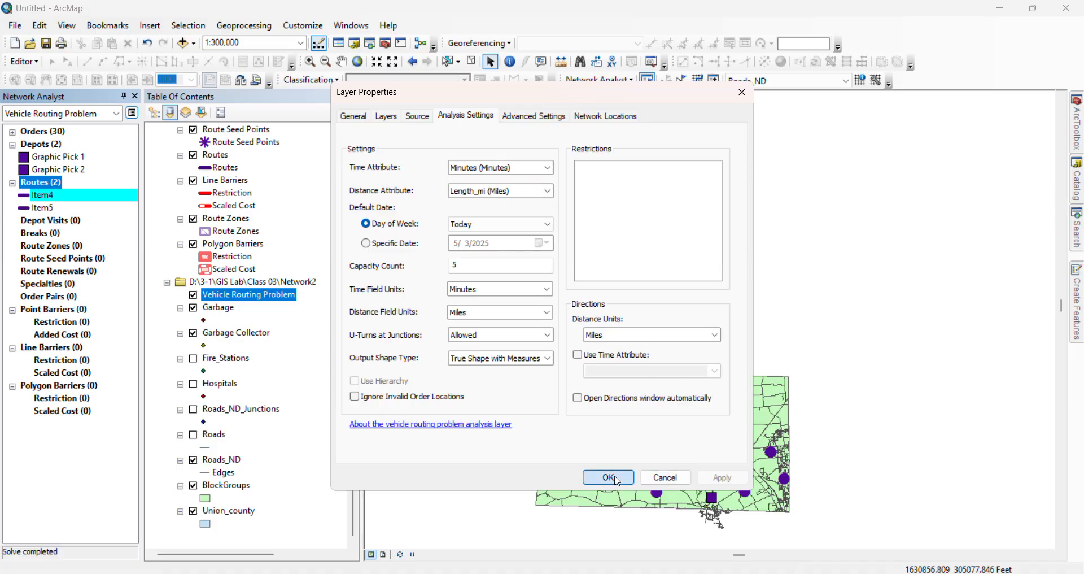
click(700, 82)
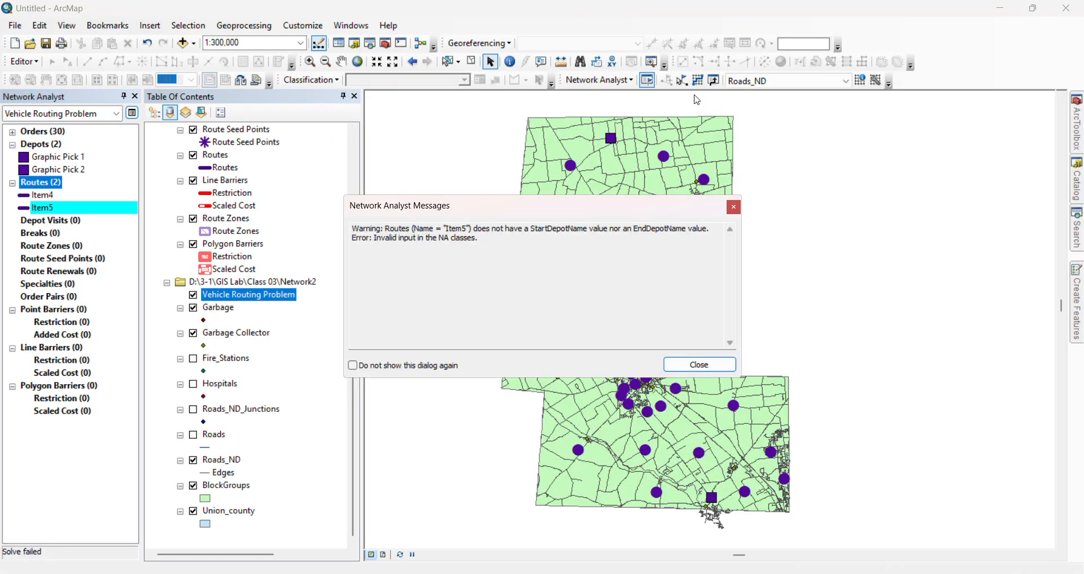
click(702, 368)
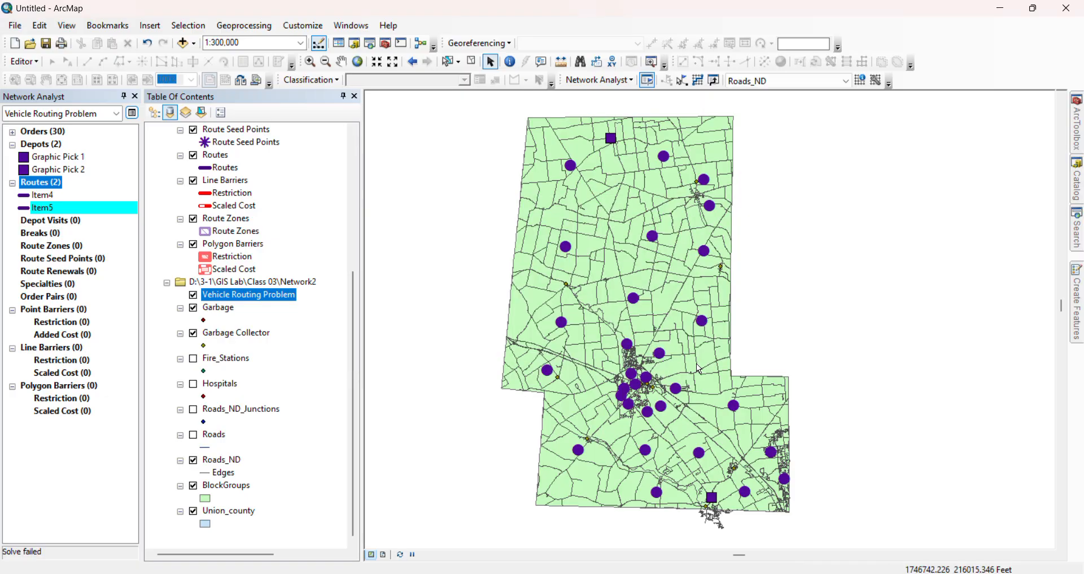
Delete the route Item5 that has no depots assigned
right_click(43, 207)
click(83, 268)
click(44, 193)
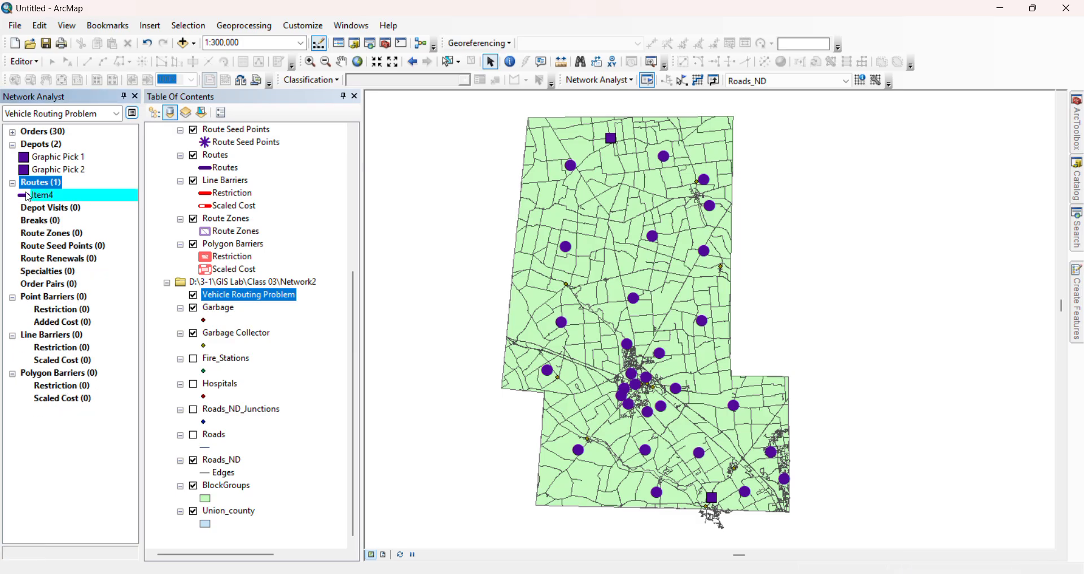
Add a new route with Graphic Pick 1 as start depot and Graphic Pick 2 as end depot
right_click(70, 181)
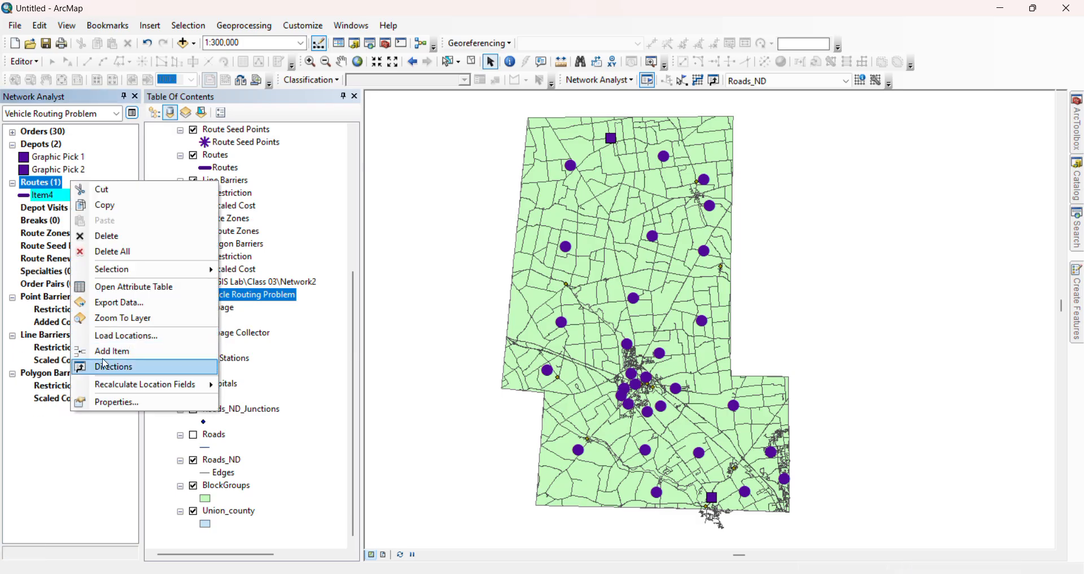
click(111, 351)
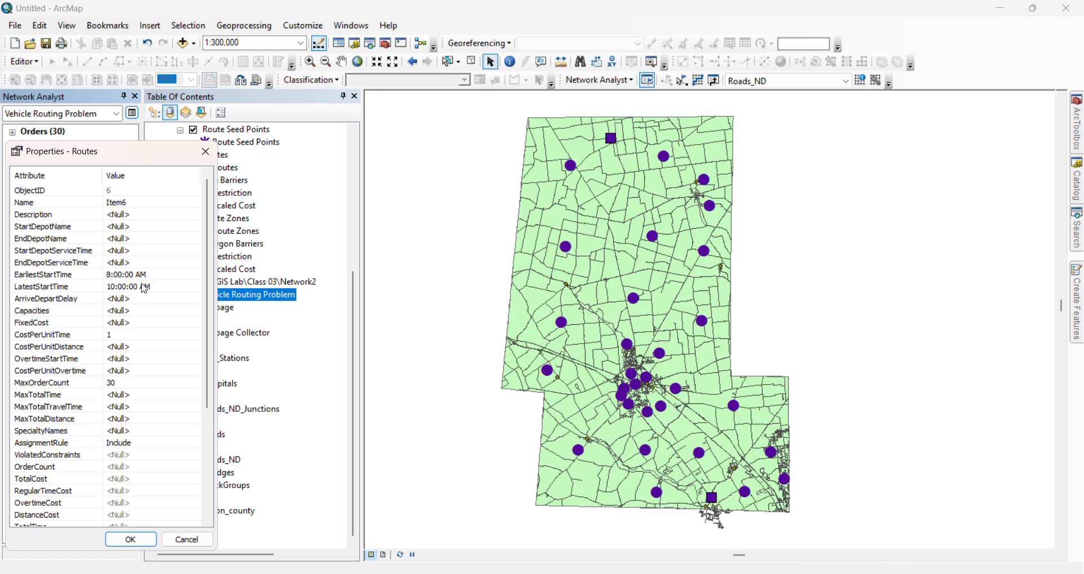
click(140, 227)
click(139, 251)
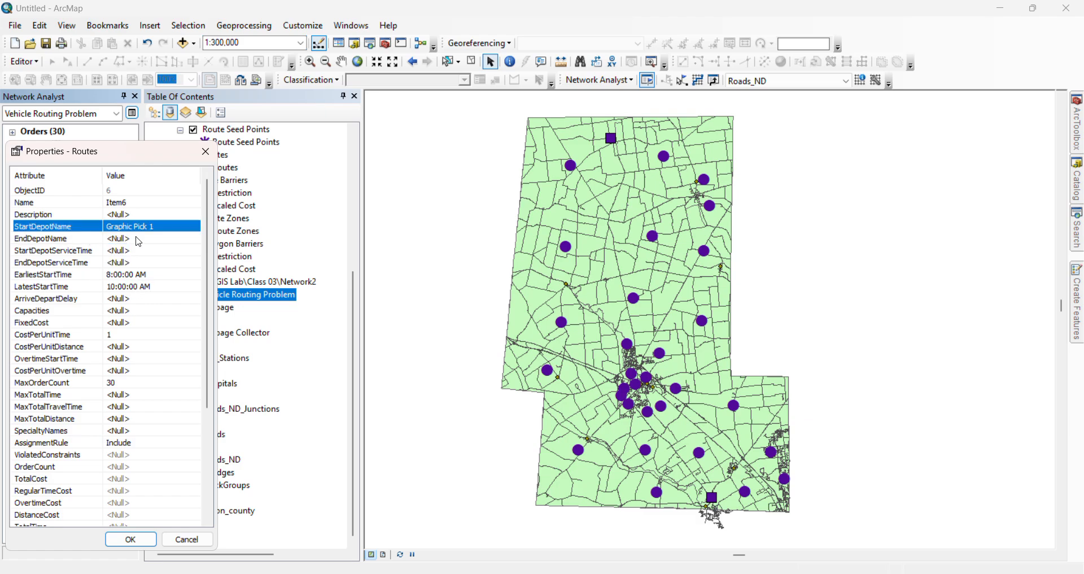
click(140, 239)
click(135, 275)
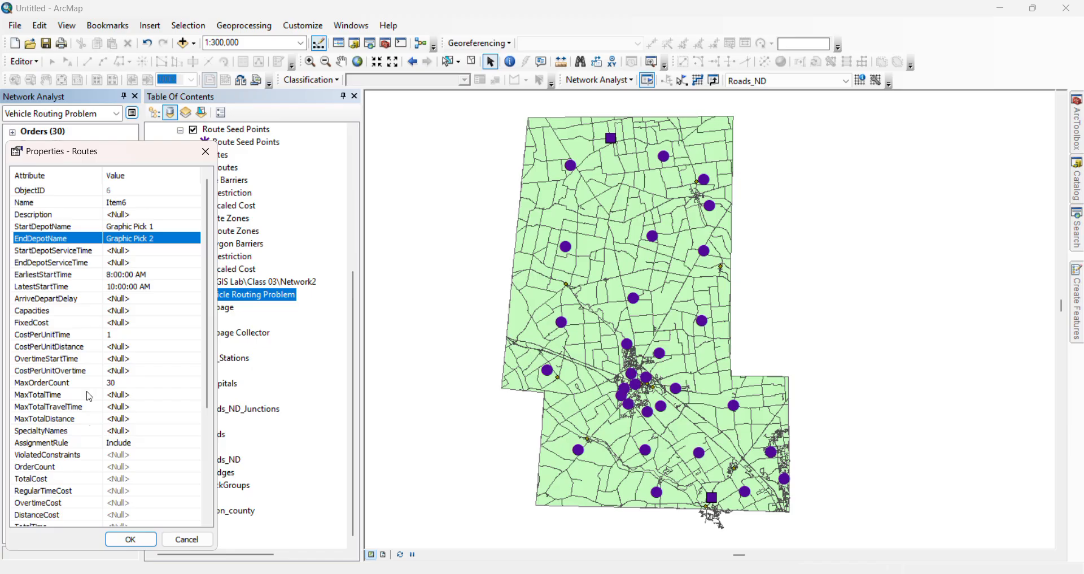
click(113, 542)
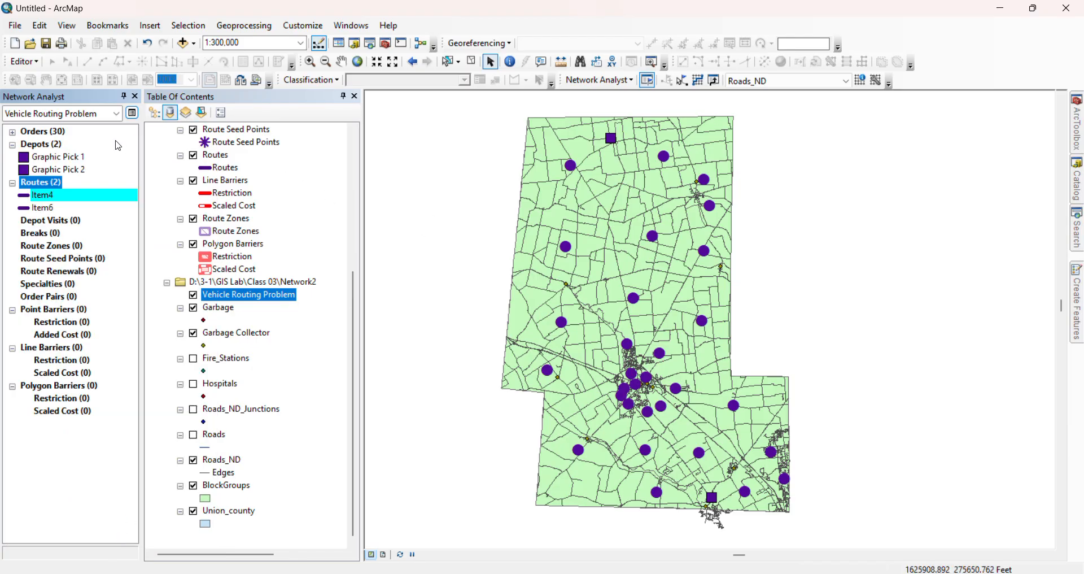
Review the analysis settings and the depot properties of route Item6
click(131, 113)
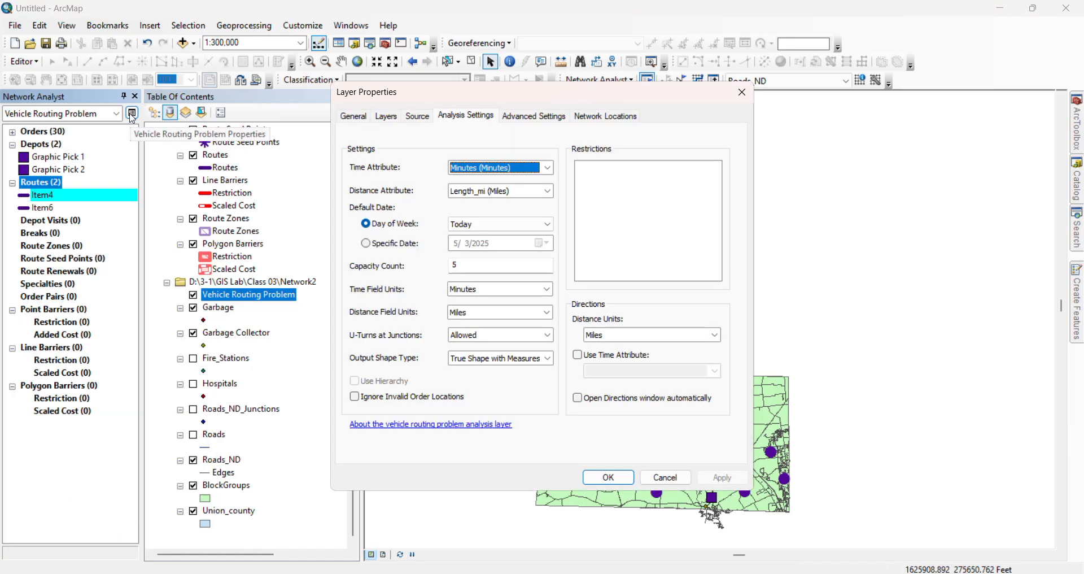
click(621, 477)
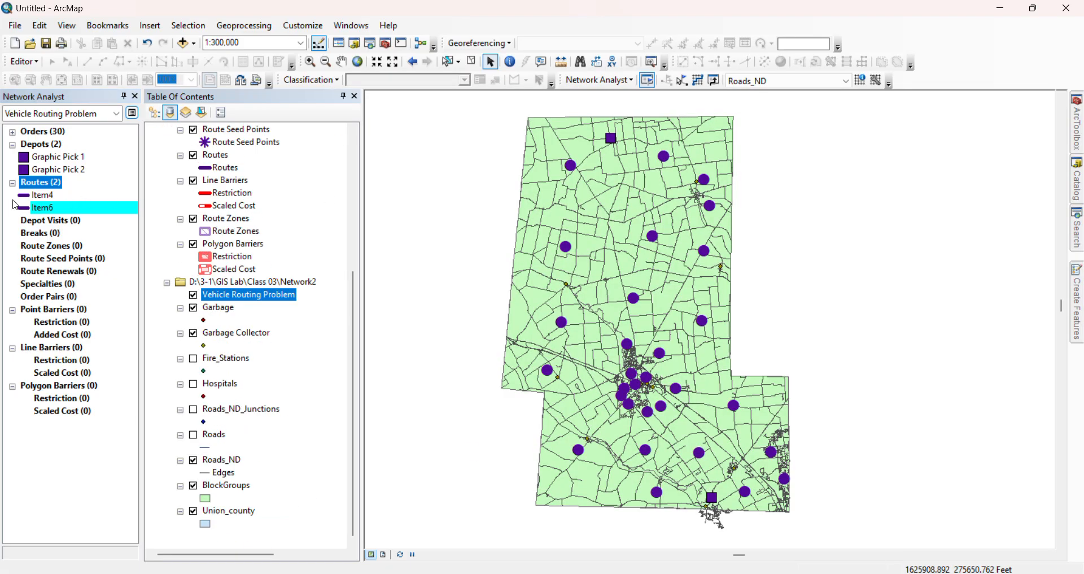
right_click(54, 206)
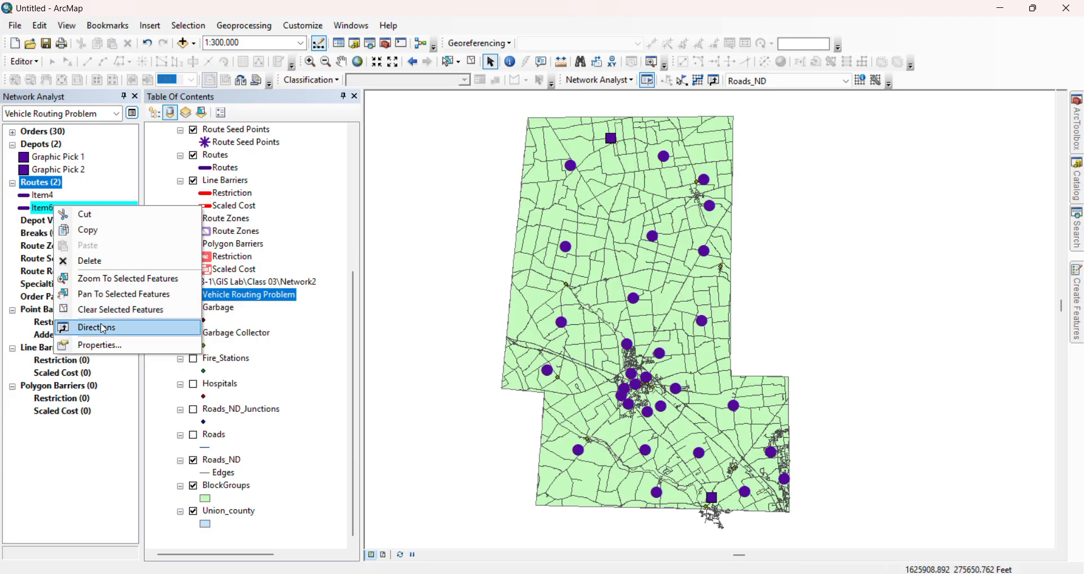
click(91, 345)
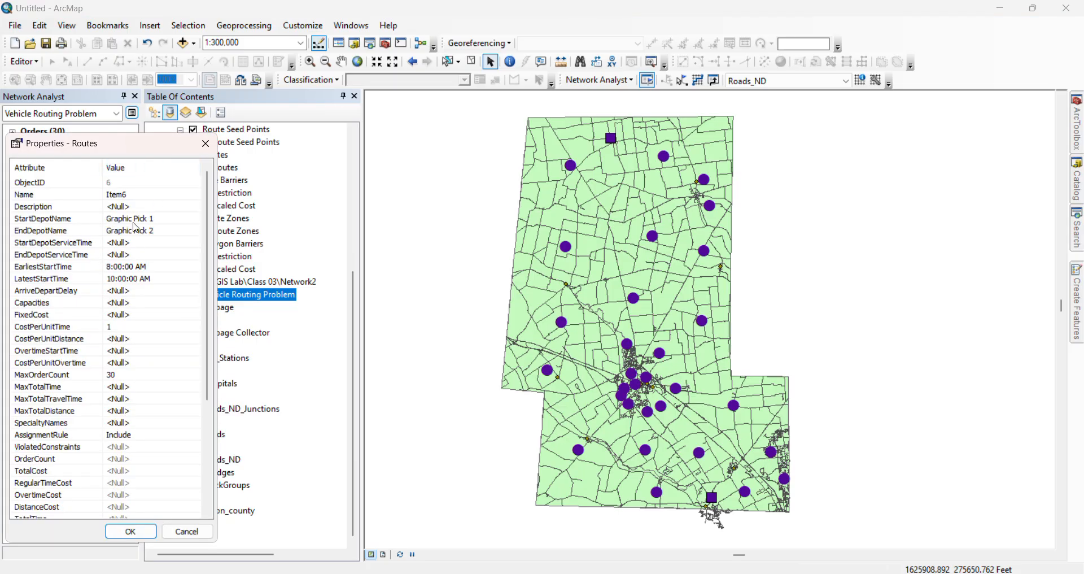
click(204, 143)
Delete the older route Item4 and solve the vehicle routing problem
click(45, 196)
right_click(45, 196)
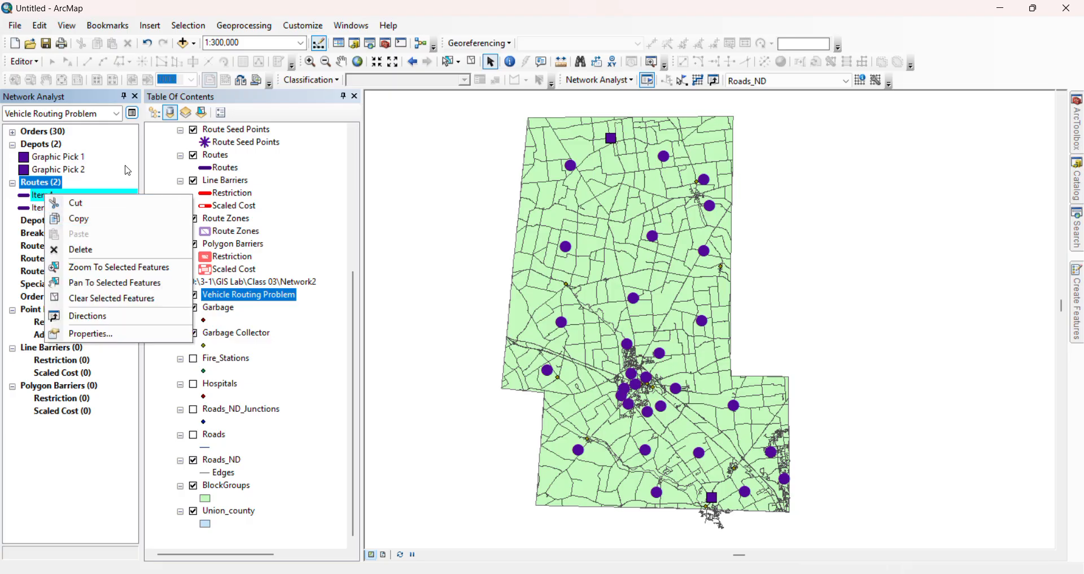
click(85, 251)
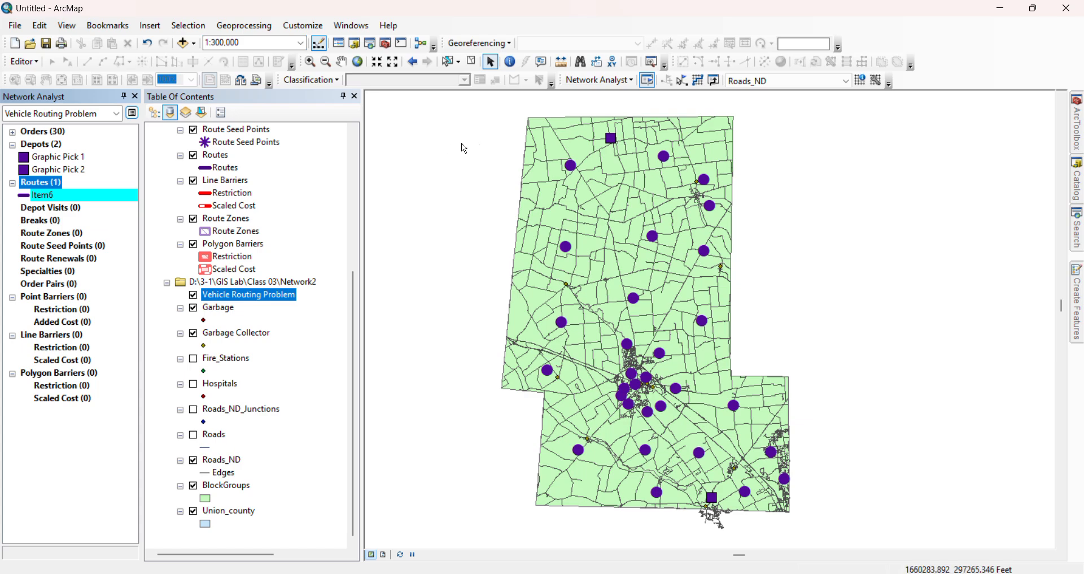
click(698, 82)
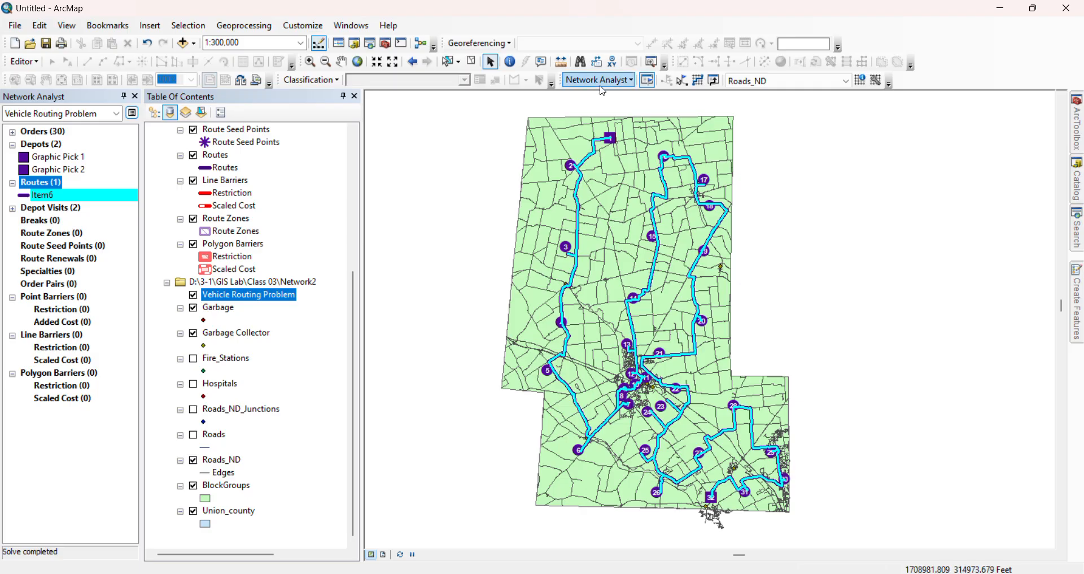
scroll(226, 310, up, 6)
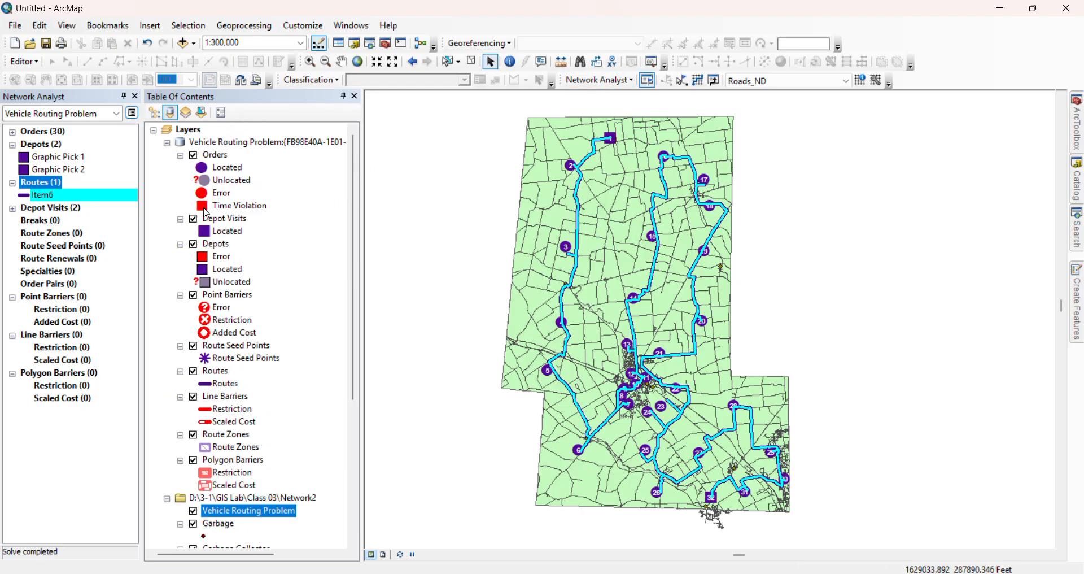
click(202, 168)
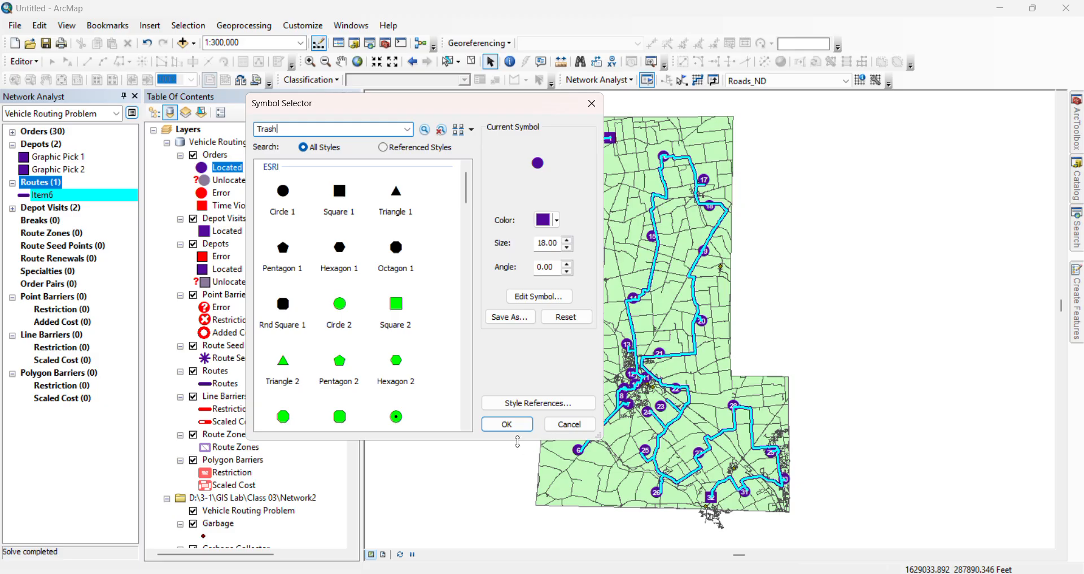
click(518, 425)
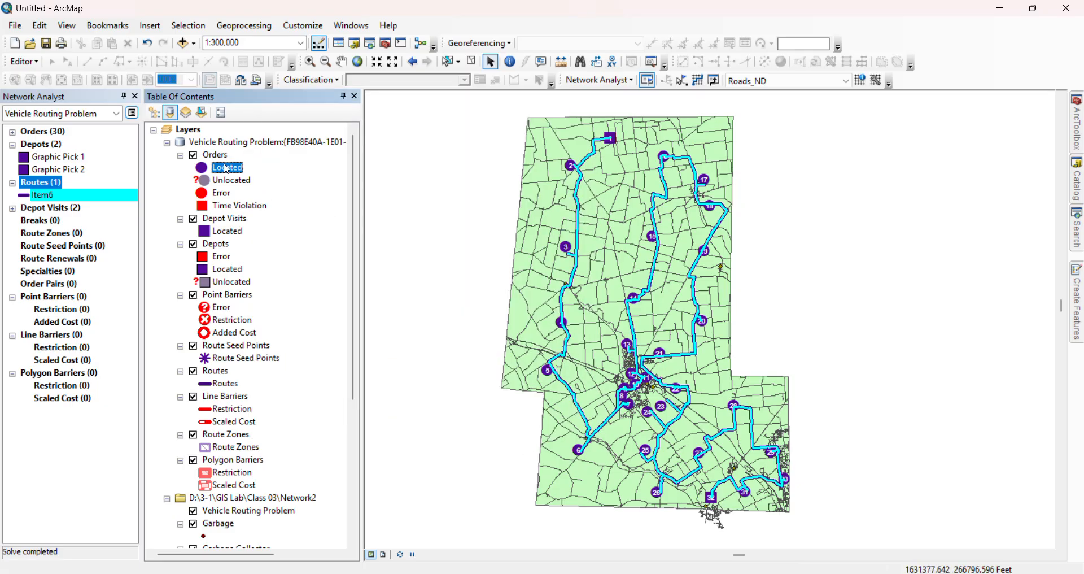
Search all styles for "trash" and give the located orders the Bin 3 symbol at size 28
click(201, 168)
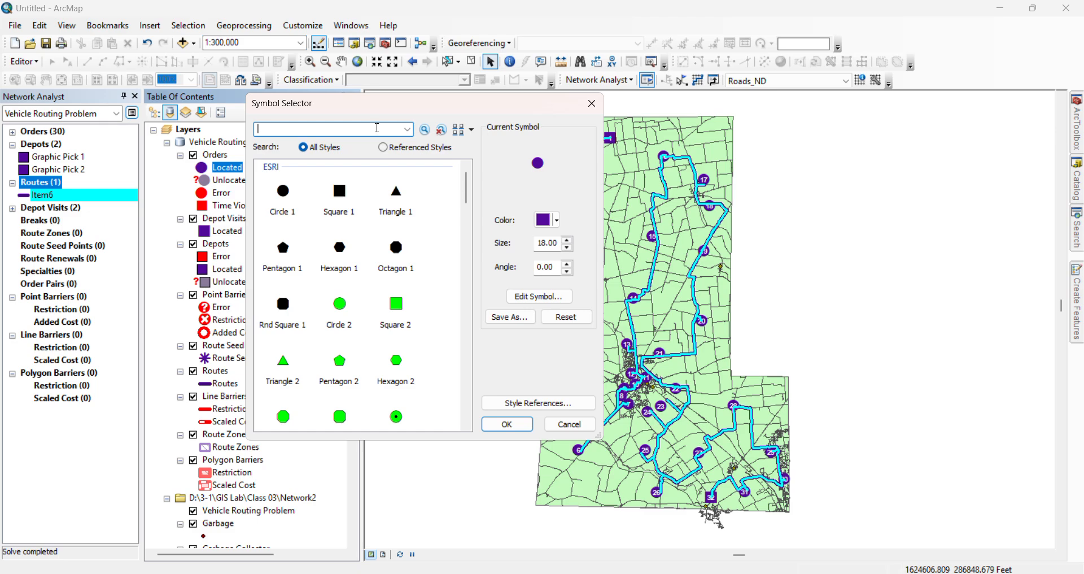
text(trash)
click(423, 129)
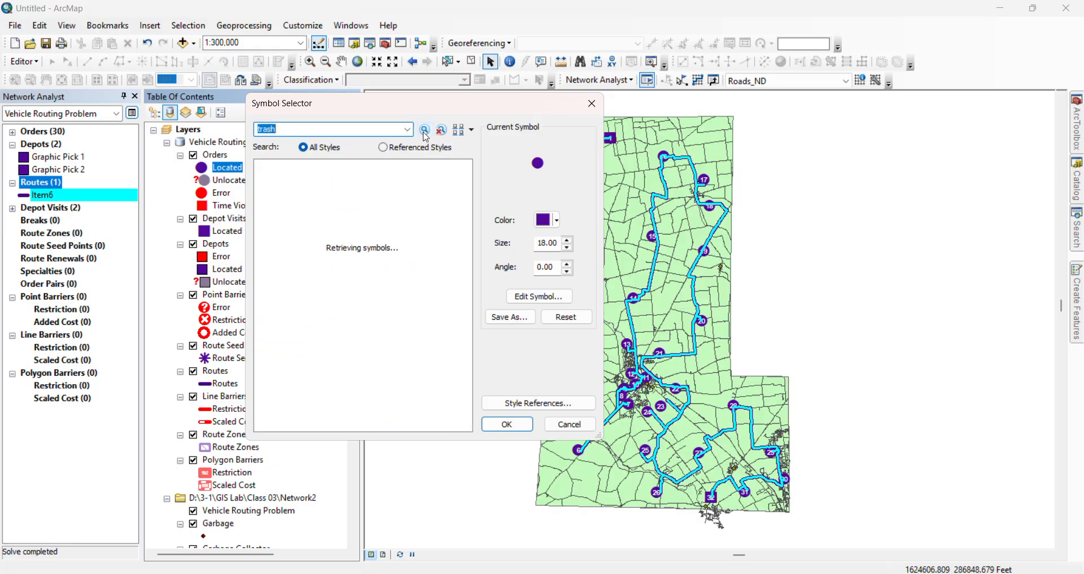
click(396, 197)
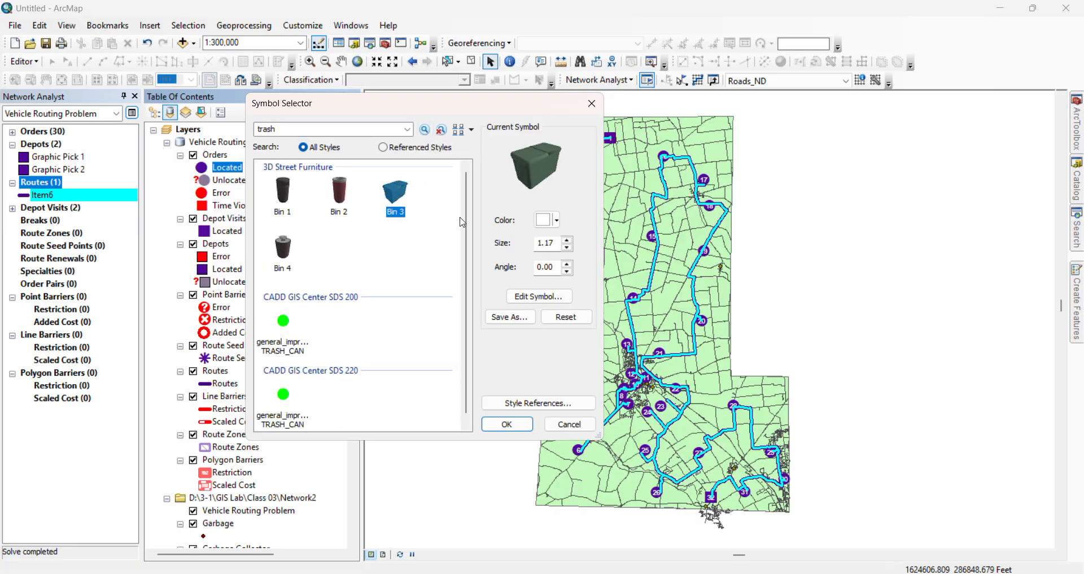
click(567, 241)
click(566, 241)
click(567, 241)
click(567, 241)
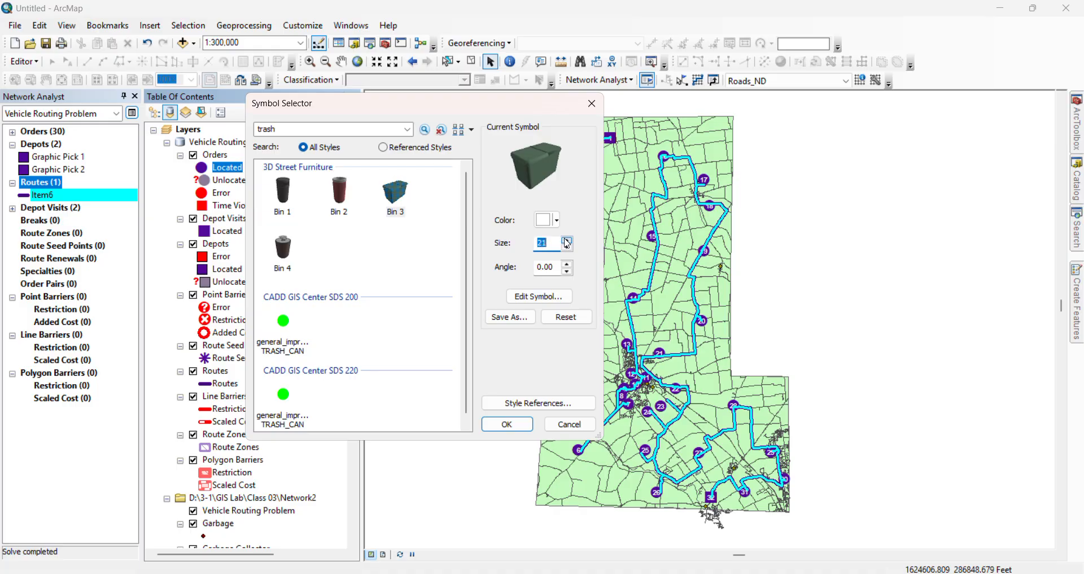
click(507, 423)
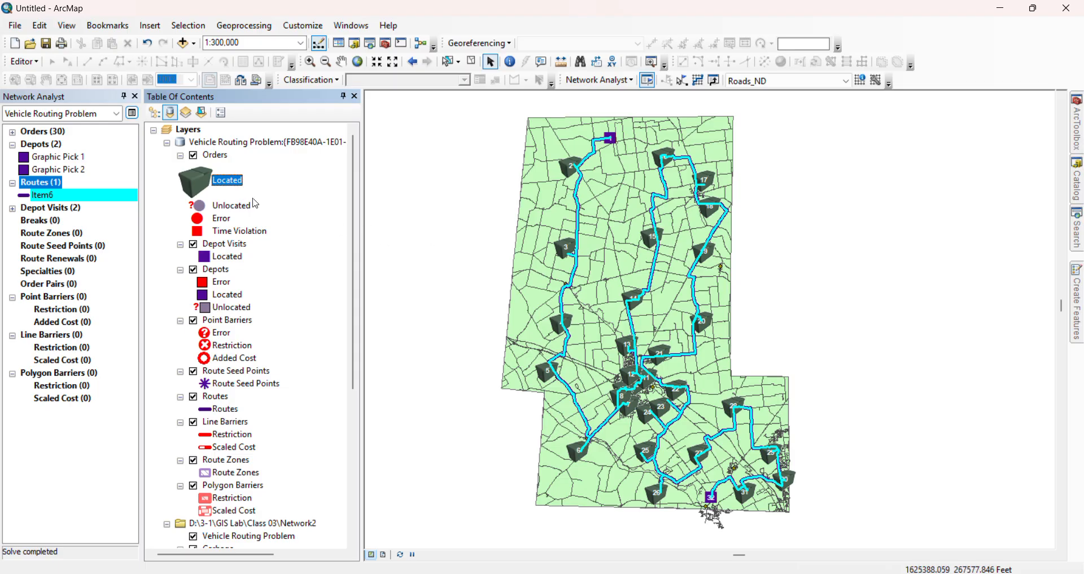
Search the symbols for "truck" and apply the Fire Truck symbol to the located depot visits
scroll(237, 243, down, 2)
click(206, 180)
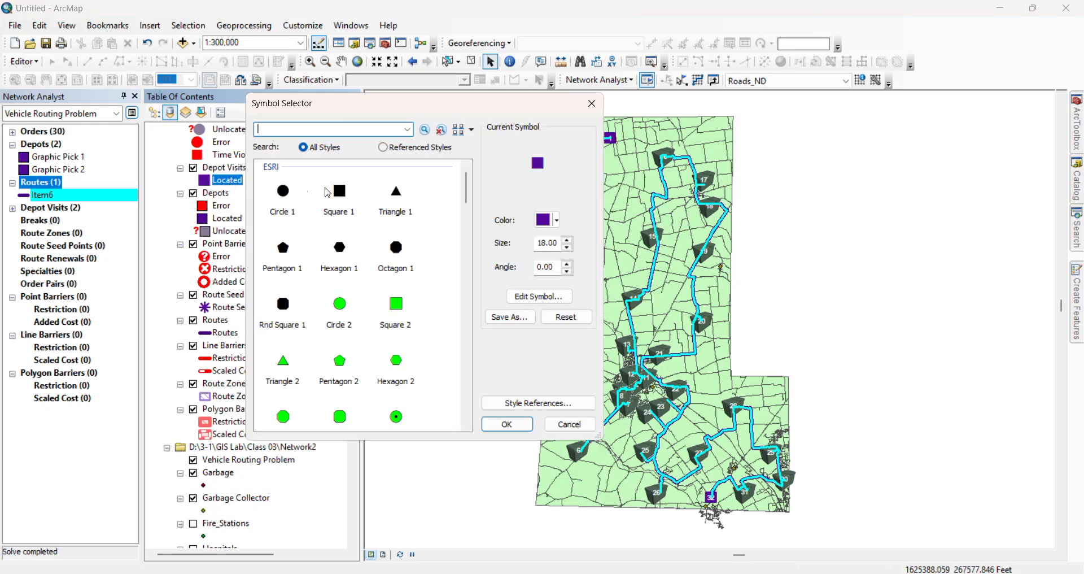
text(truck)
click(425, 129)
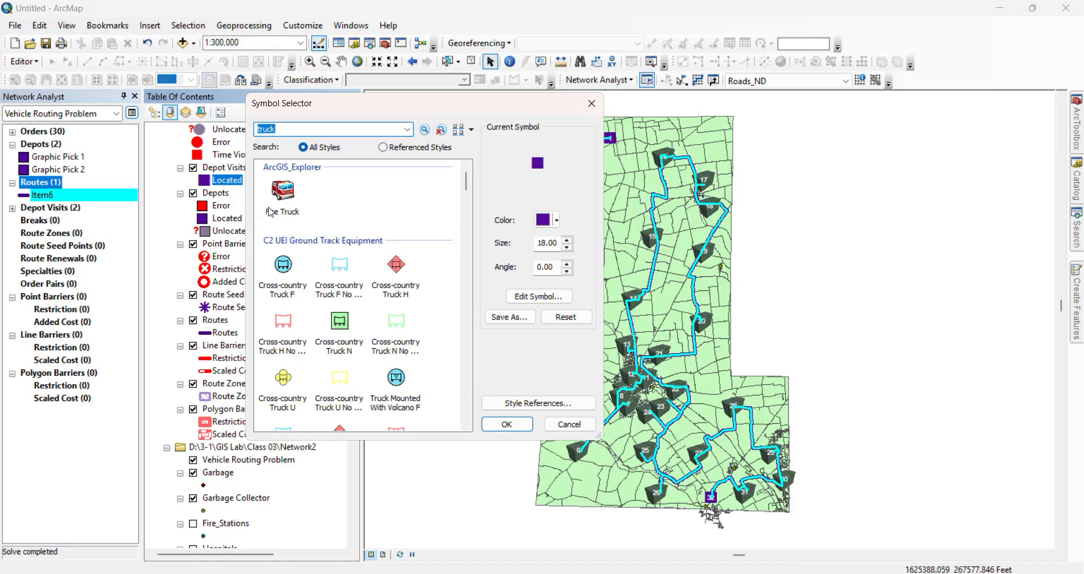
click(283, 192)
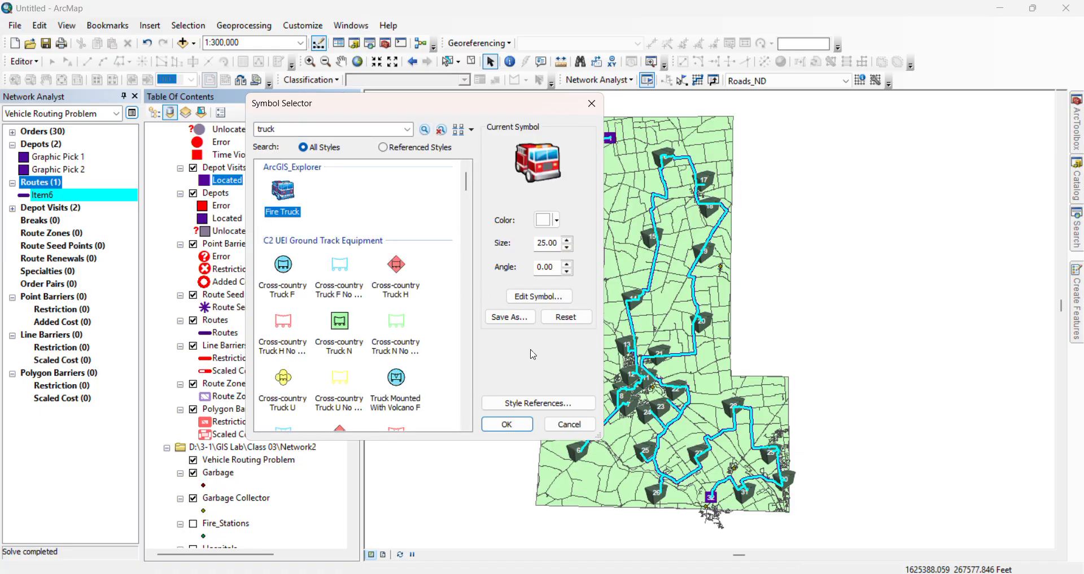
click(506, 423)
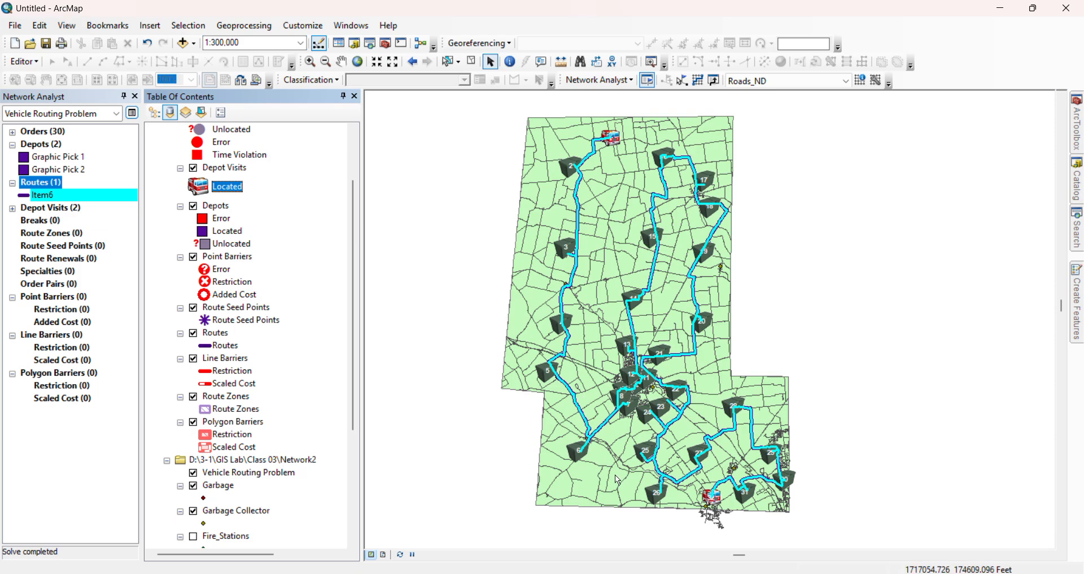
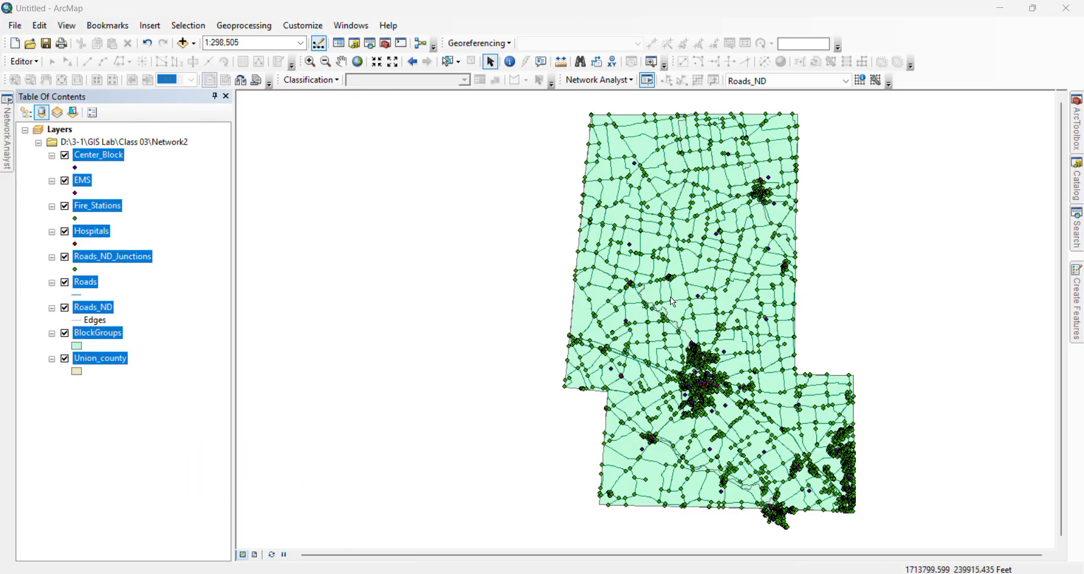
Create a new Location-Allocation analysis layer on Roads_ND and display its analysis classes in the Network Analyst window
drag(671, 296, 618, 312)
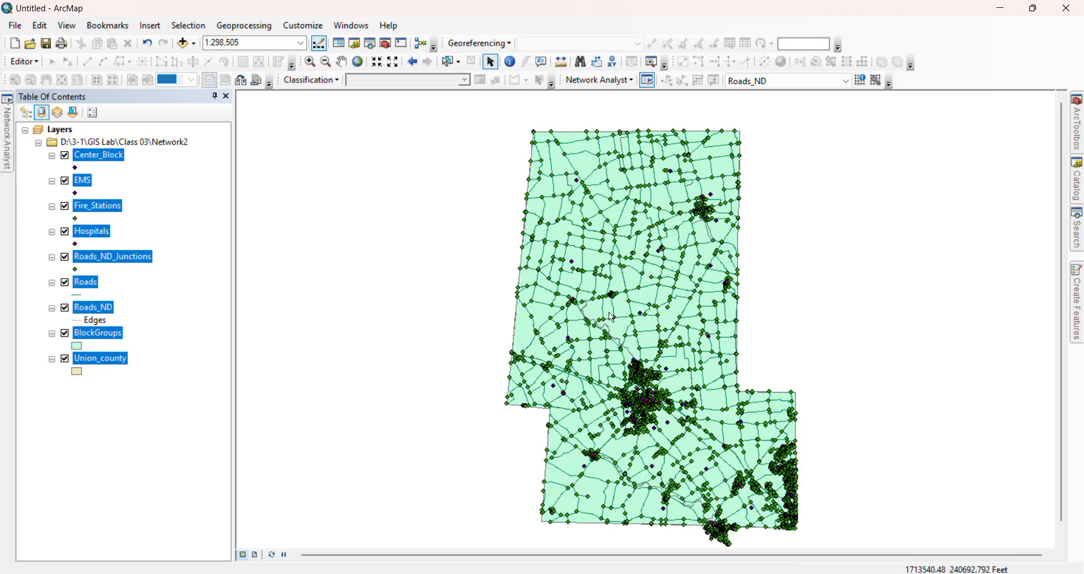
click(628, 81)
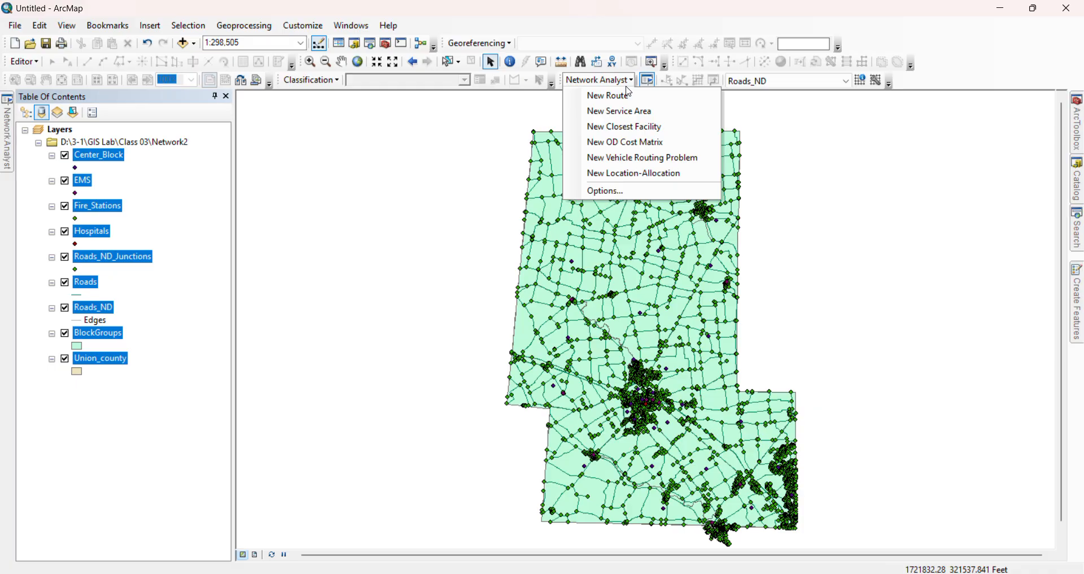
click(633, 173)
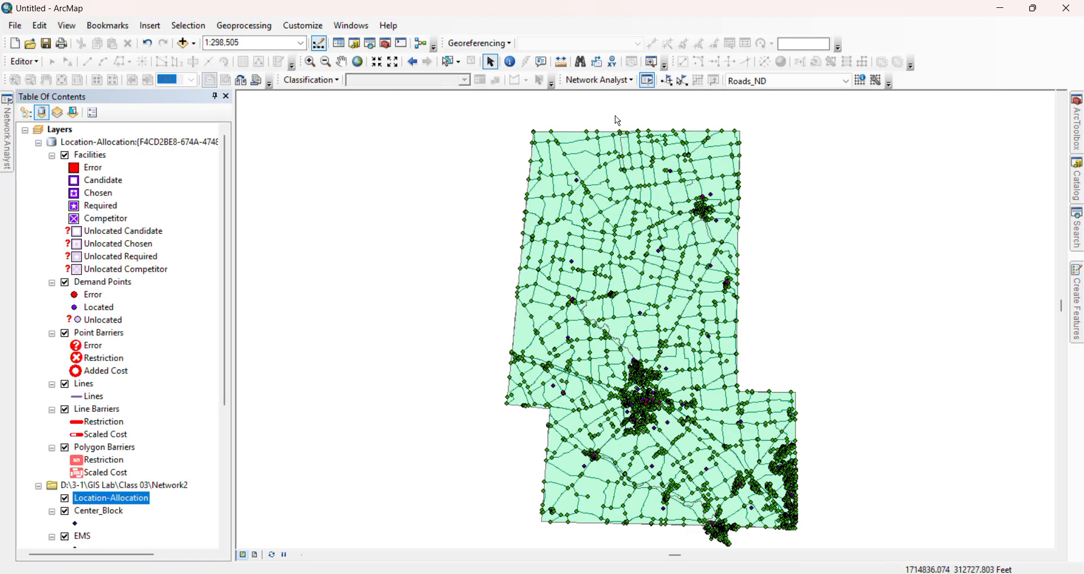
click(647, 81)
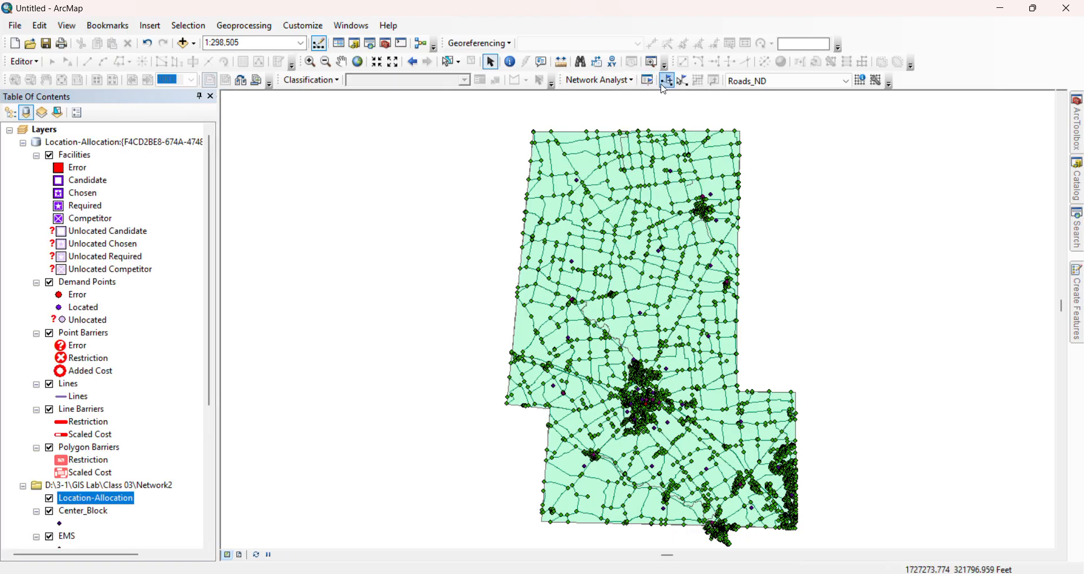
click(648, 80)
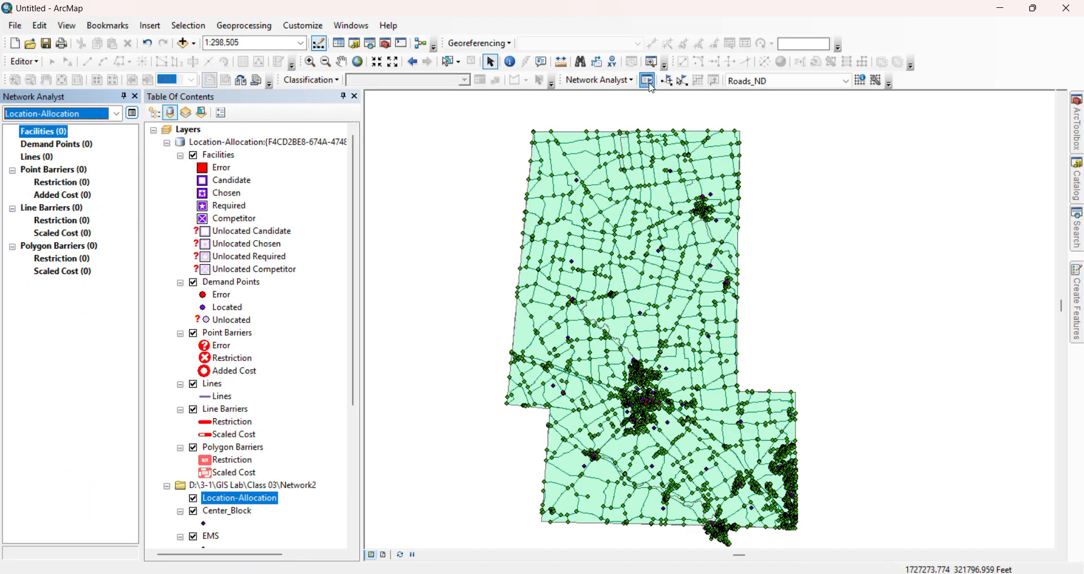
click(65, 149)
click(52, 133)
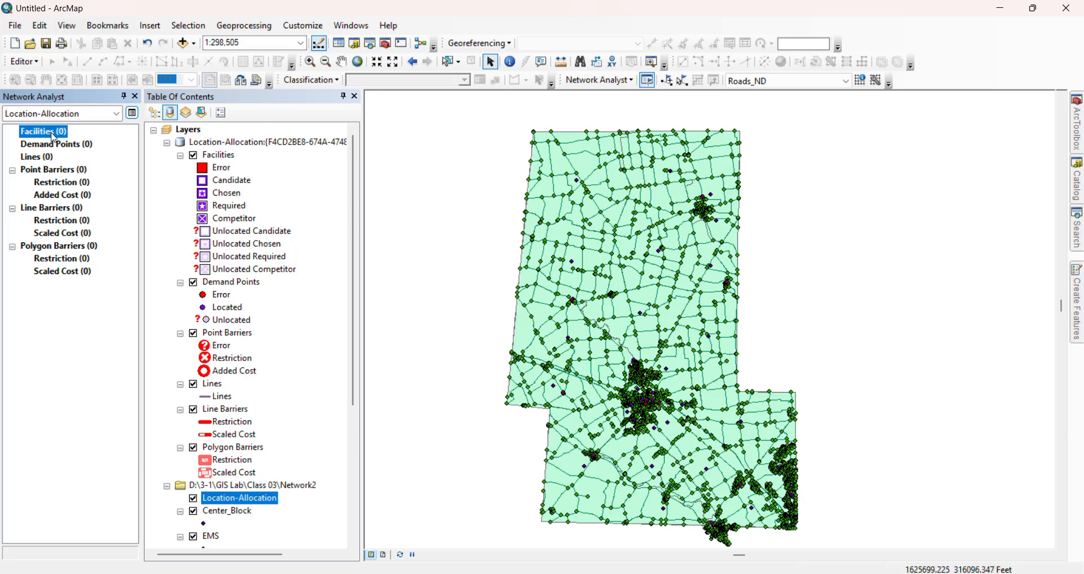
Hide the Roads_ND_Junctions, EMS and Hospitals layers, keeping Fire_Stations and Center_Block visible
scroll(258, 243, down, 4)
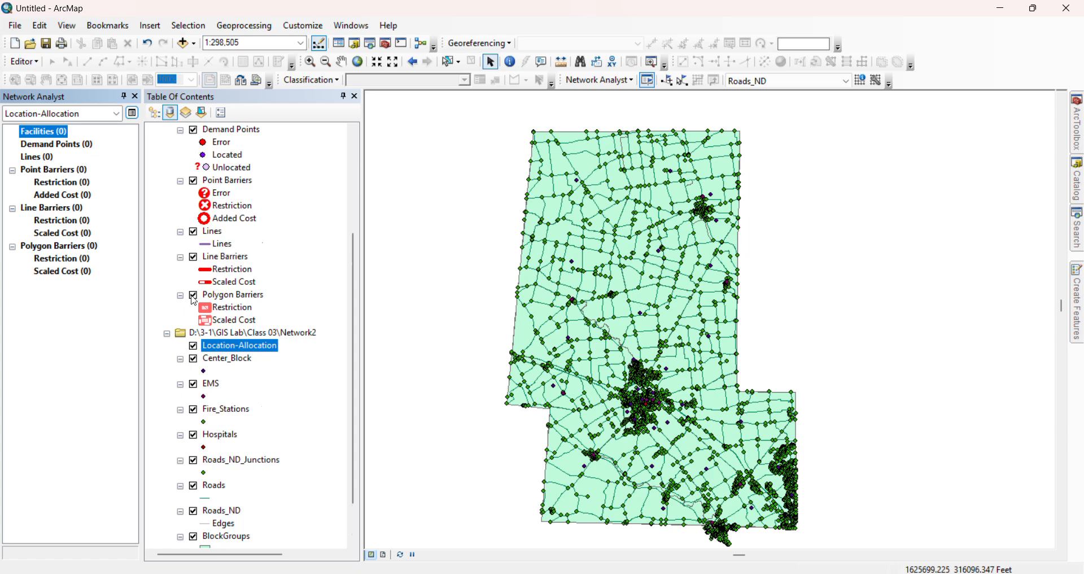
scroll(193, 301, down, 2)
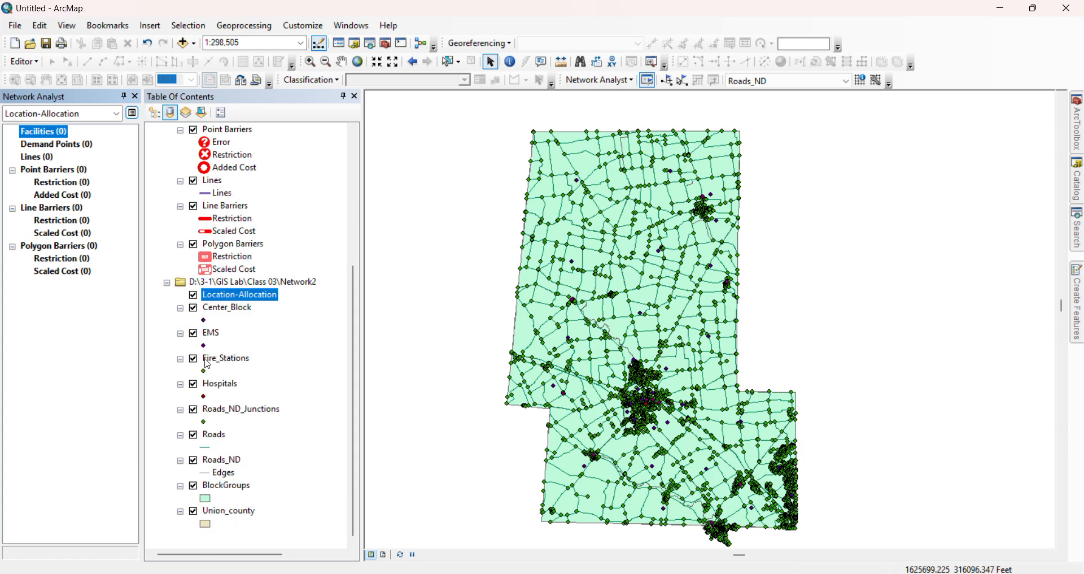
scroll(219, 279, up, 1)
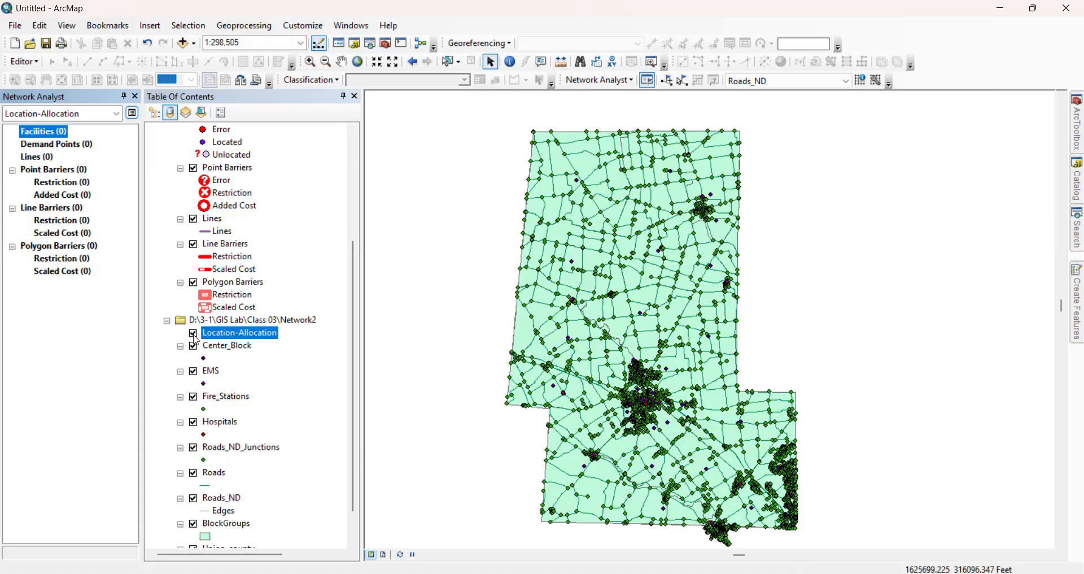
scroll(277, 393, down, 1)
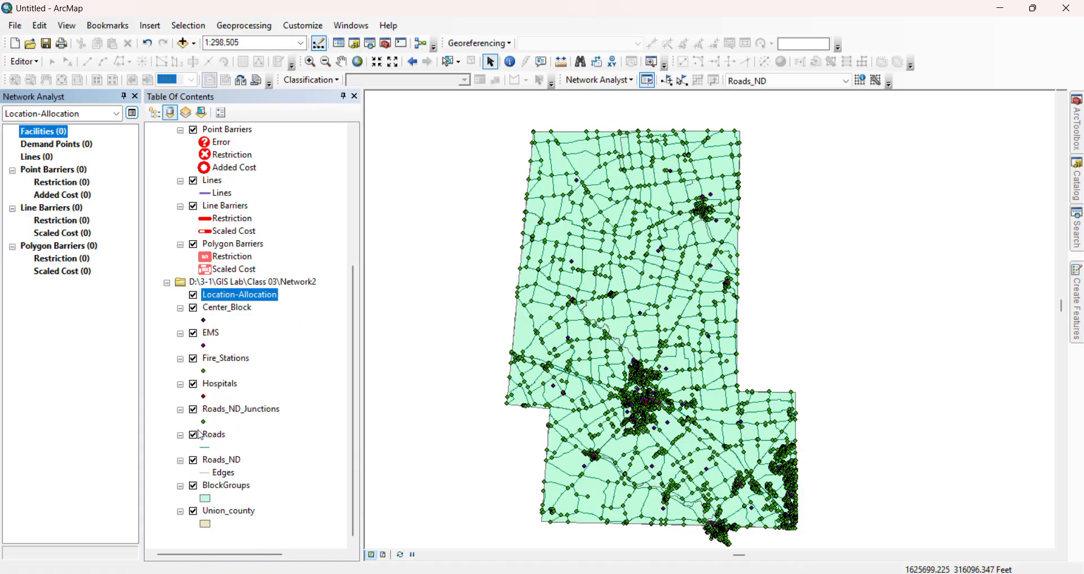
click(193, 409)
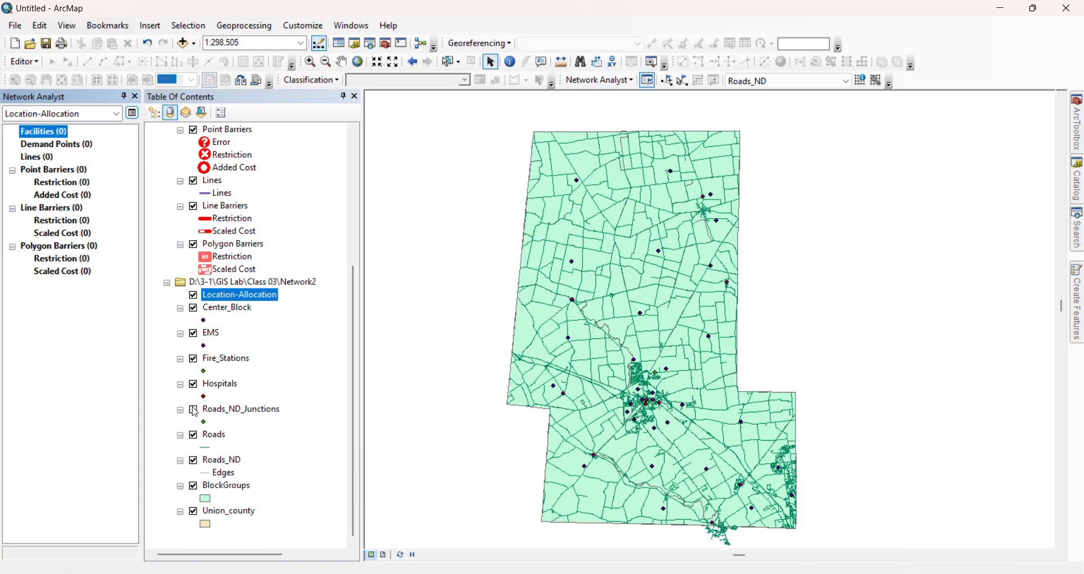
click(193, 333)
click(193, 358)
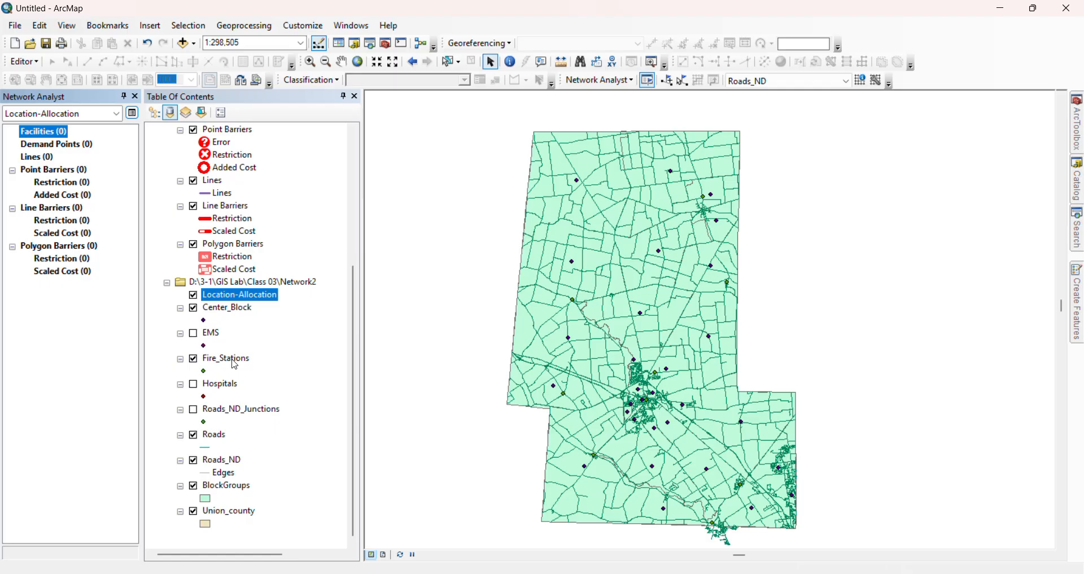
Examine the population, age and household fields in the Center_Block attribute table, and close the table
click(223, 308)
right_click(257, 312)
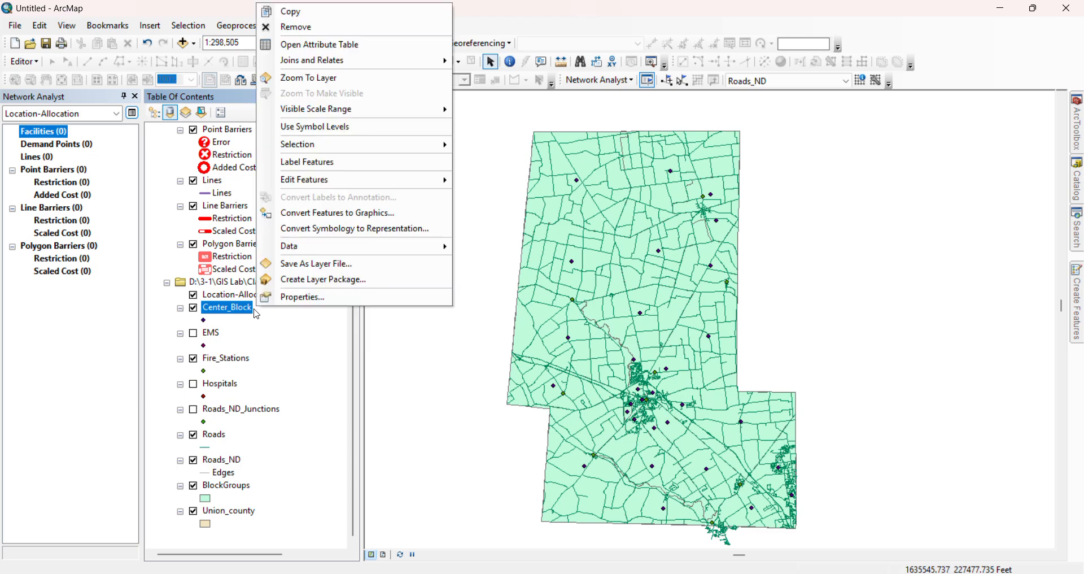
click(305, 45)
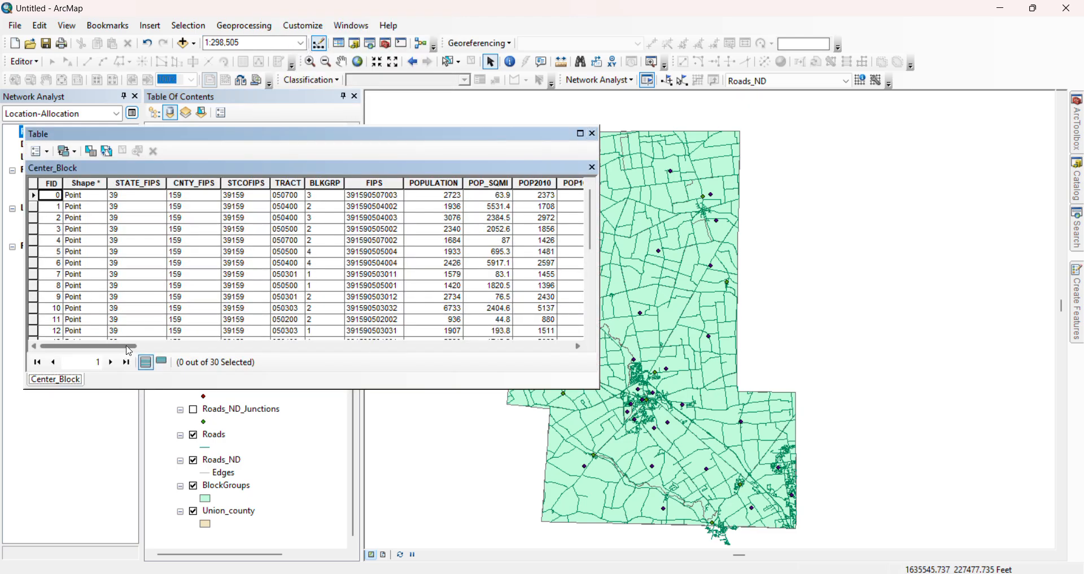
drag(130, 349, 211, 353)
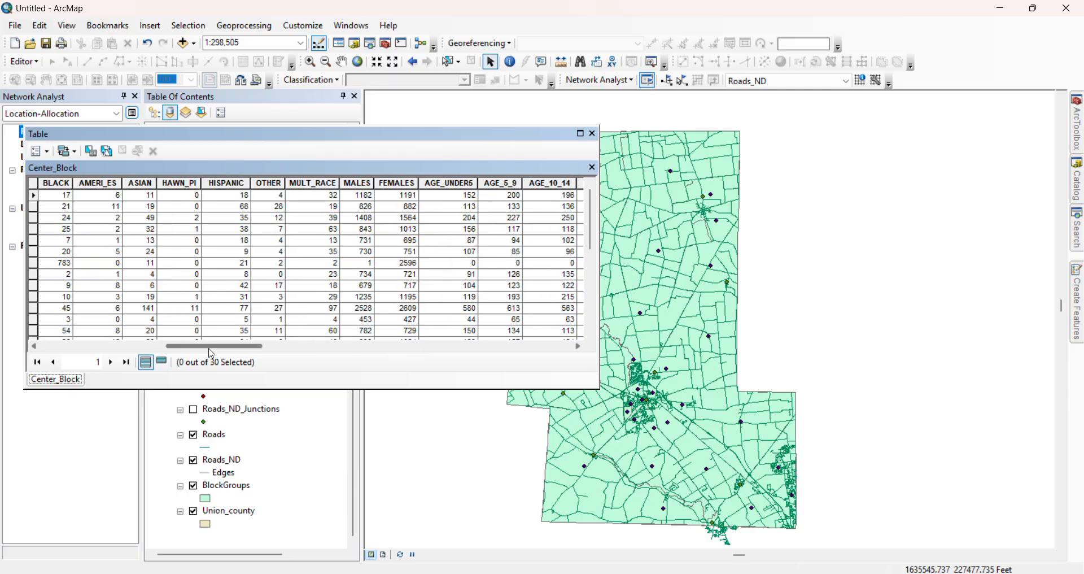
click(152, 347)
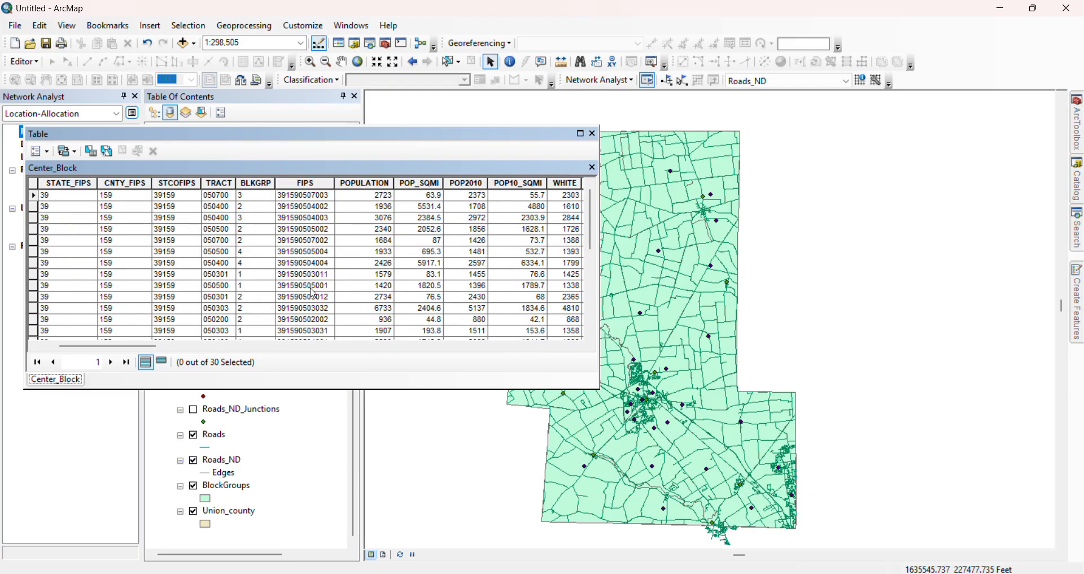
click(389, 346)
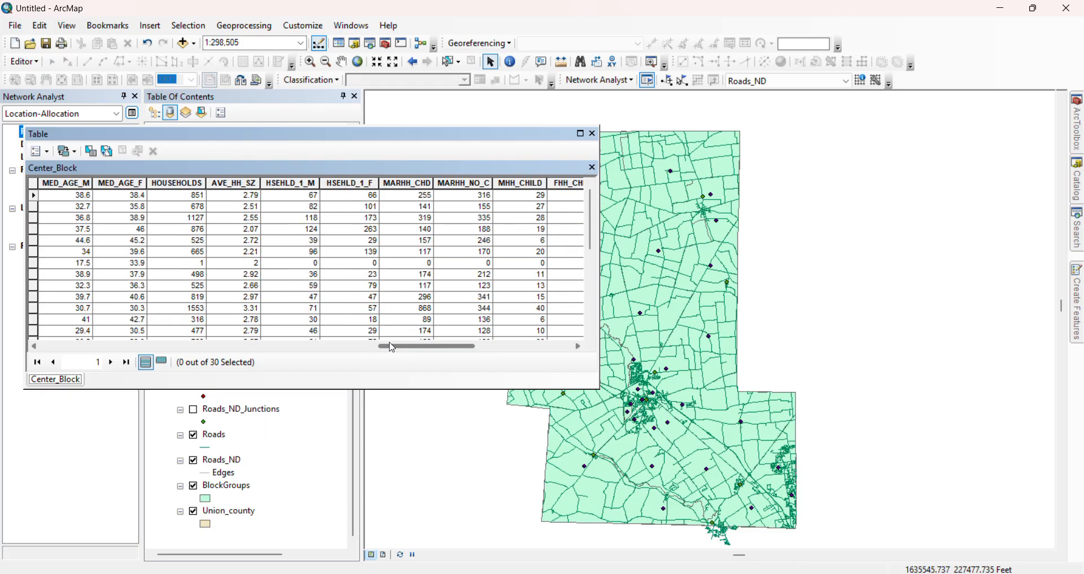
click(136, 346)
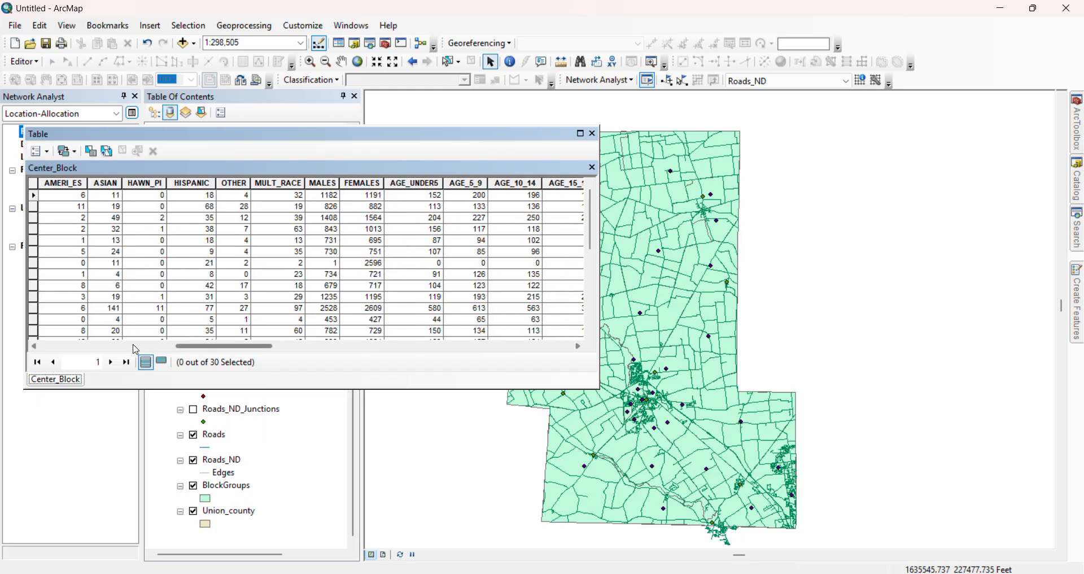
click(135, 348)
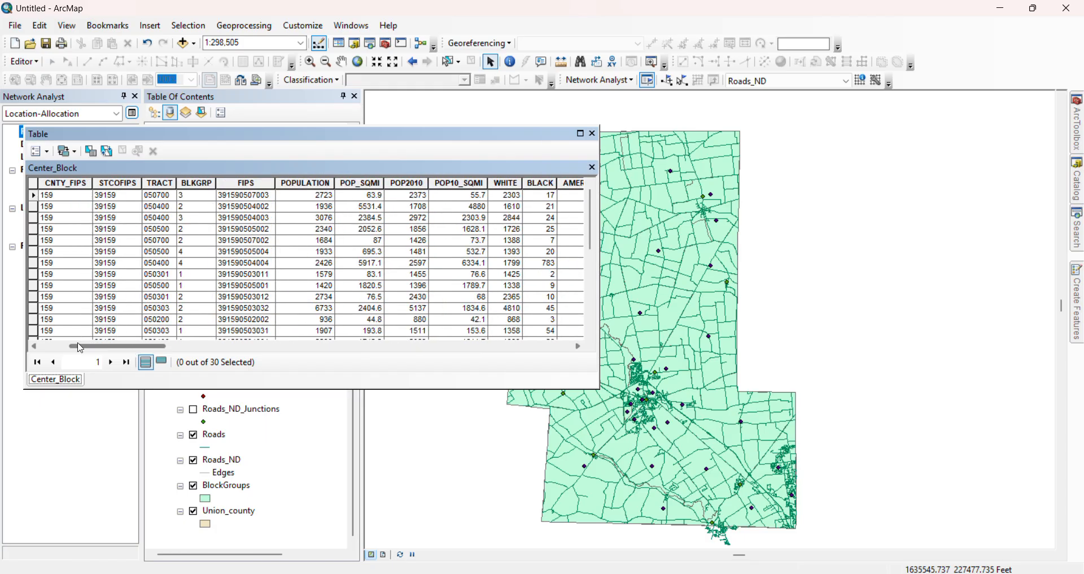
click(56, 347)
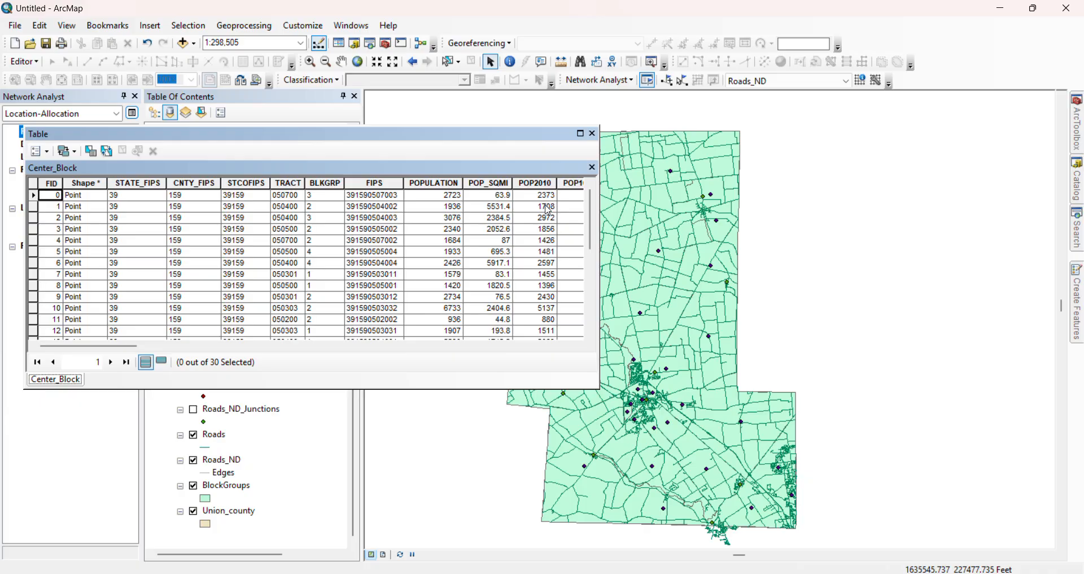
scroll(547, 210, down, 1)
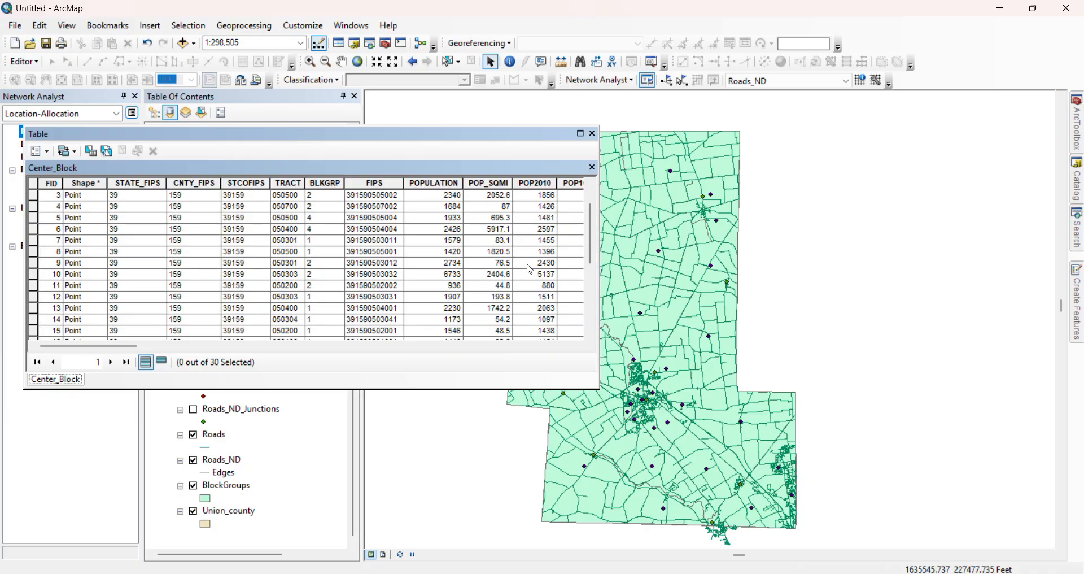
scroll(452, 256, down, 1)
scroll(452, 257, down, 3)
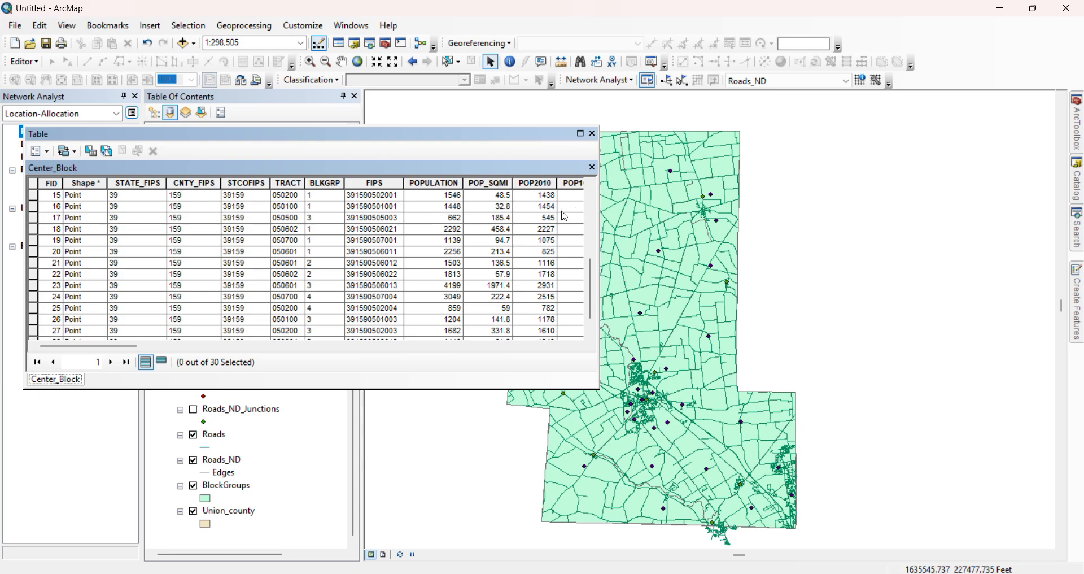
click(263, 347)
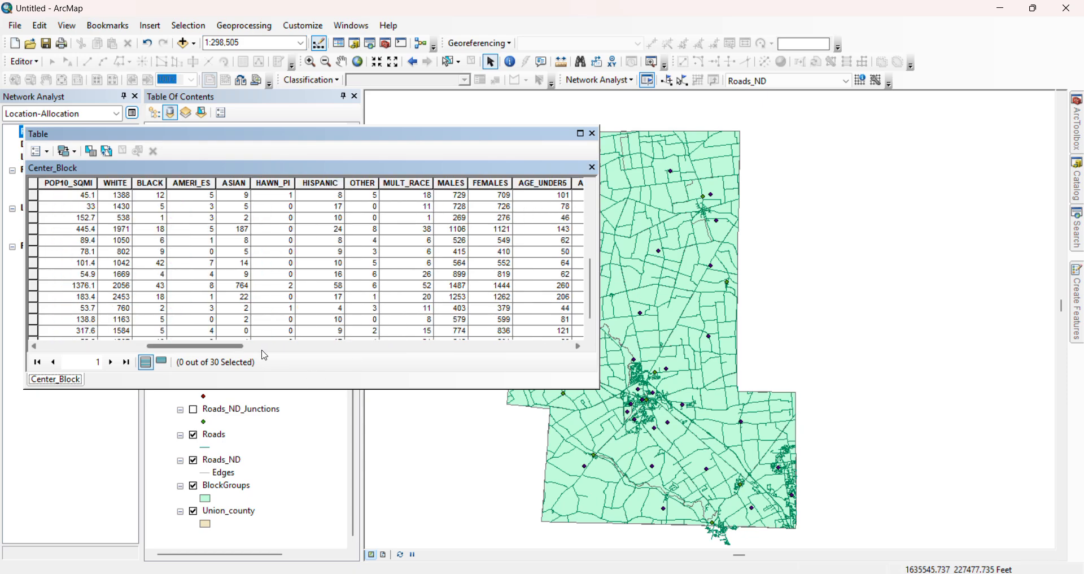
click(266, 347)
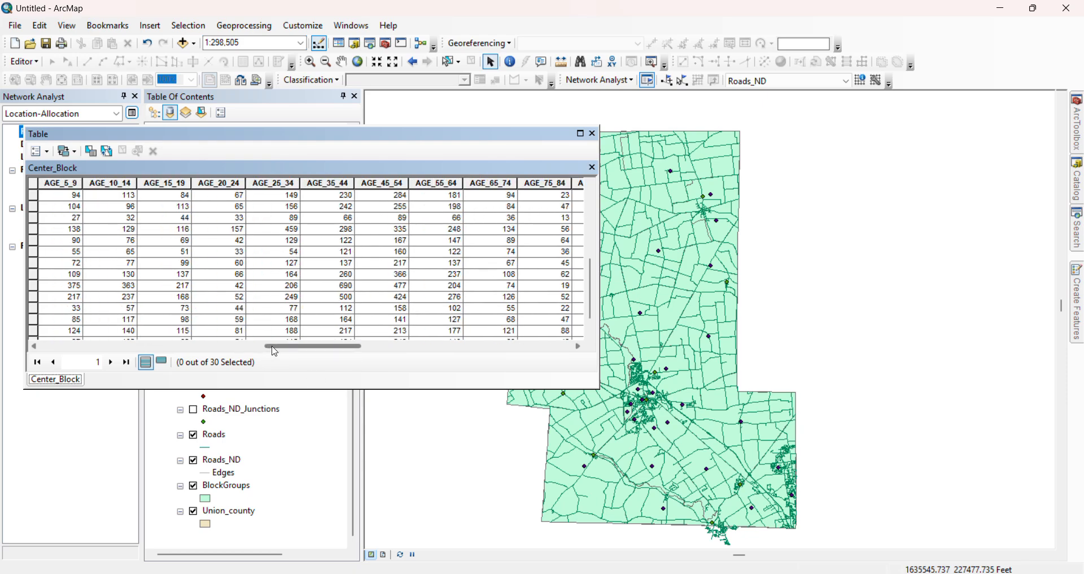
drag(271, 347, 291, 348)
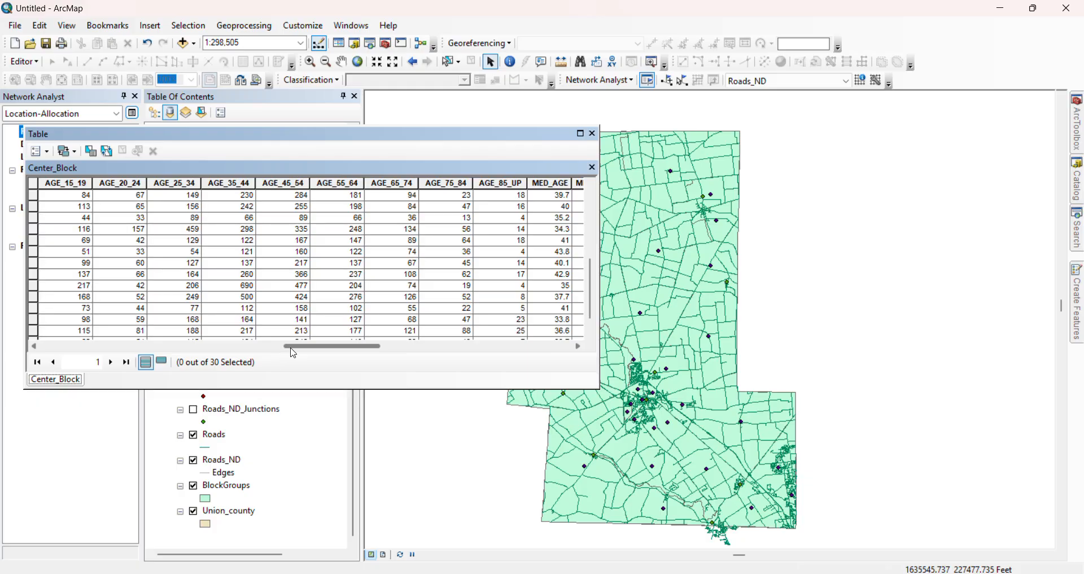
drag(294, 353, 285, 355)
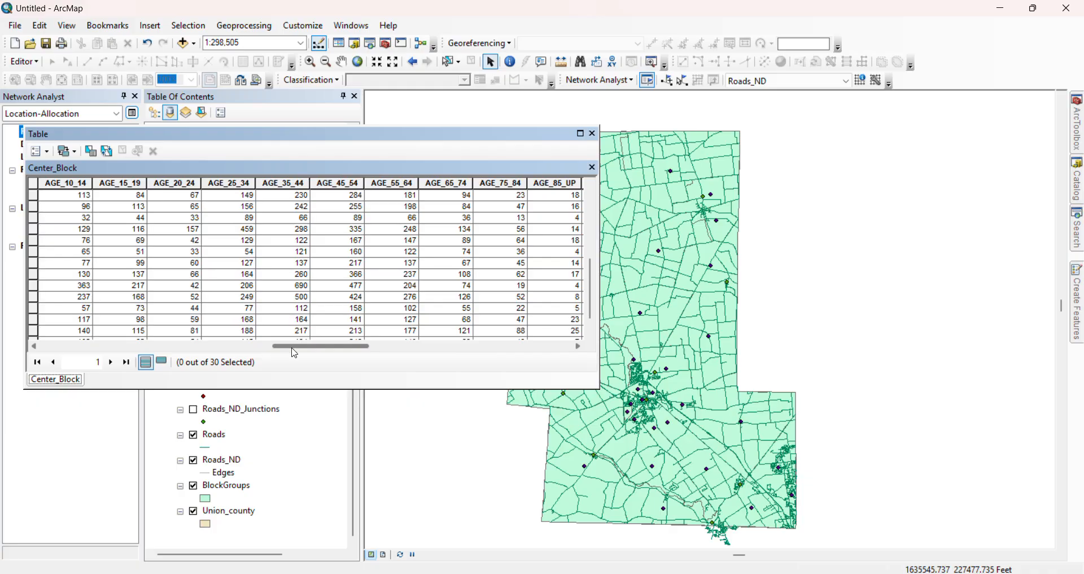
click(593, 134)
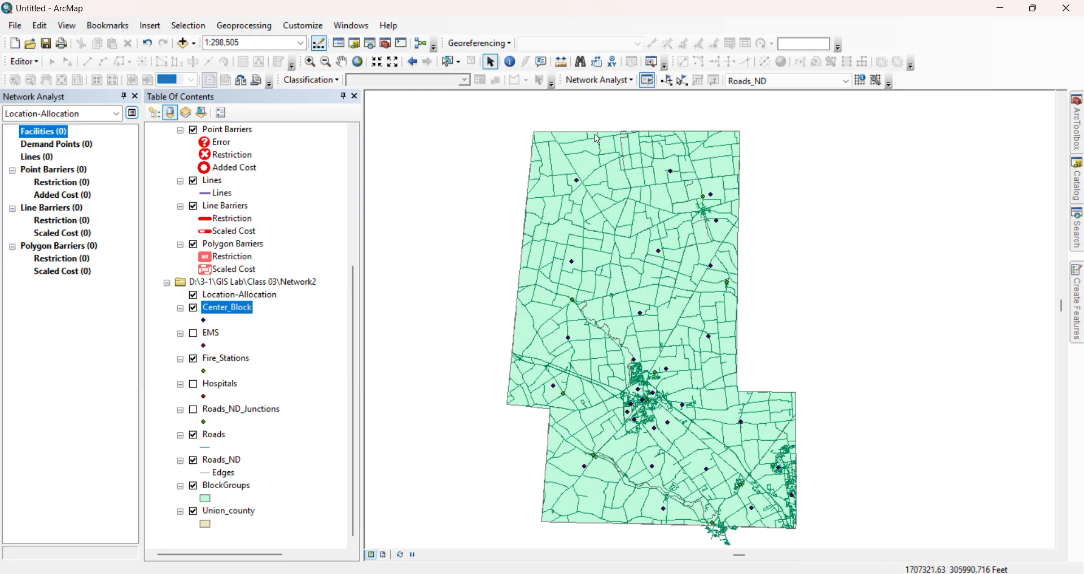
Load Fire_Stations as the facilities of the location-allocation layer, as candidates with the default 5000-meter search tolerance
right_click(69, 131)
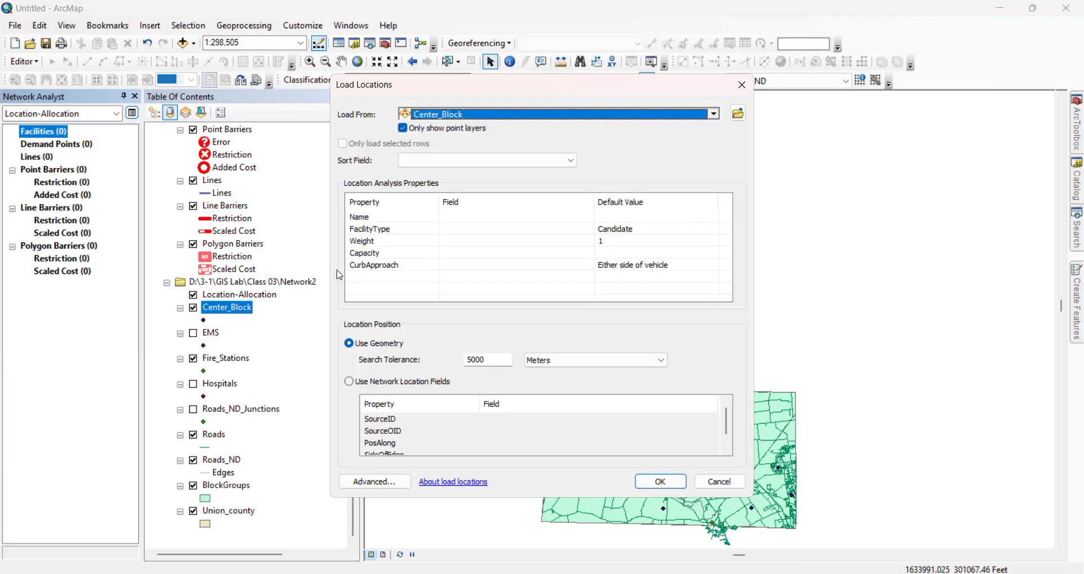
click(714, 115)
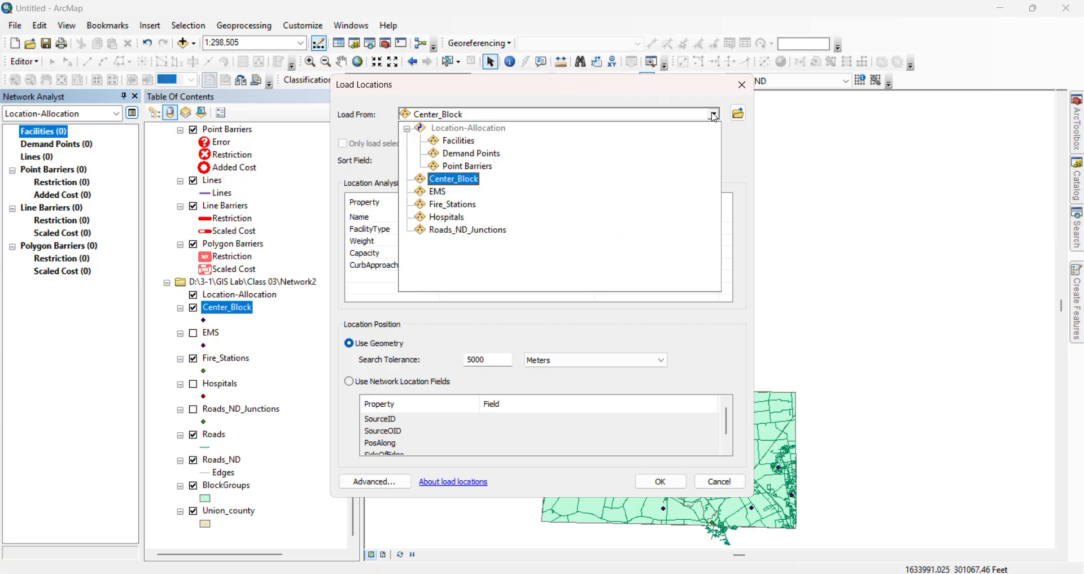
click(437, 205)
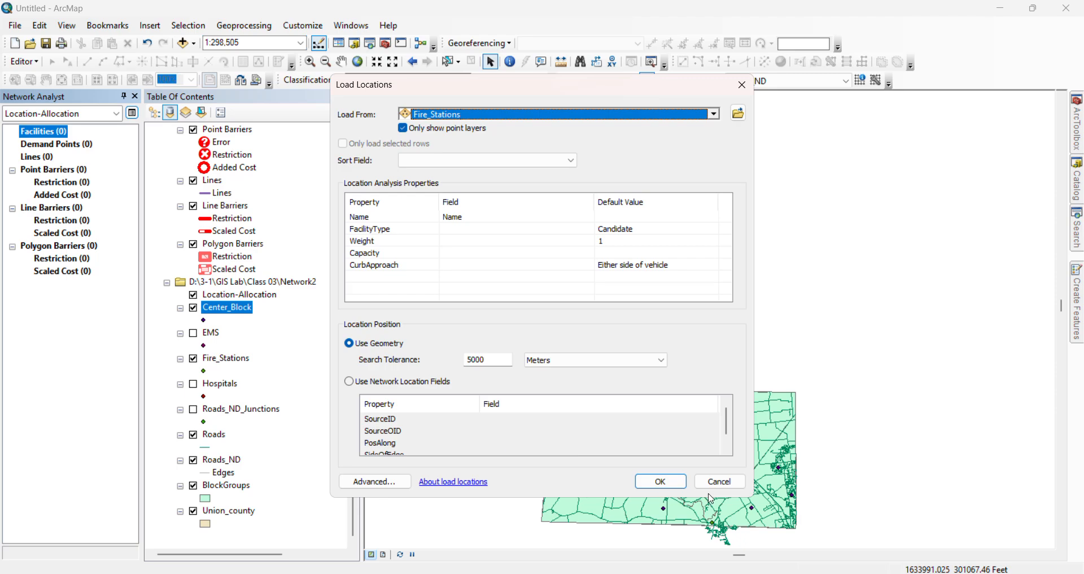
click(660, 481)
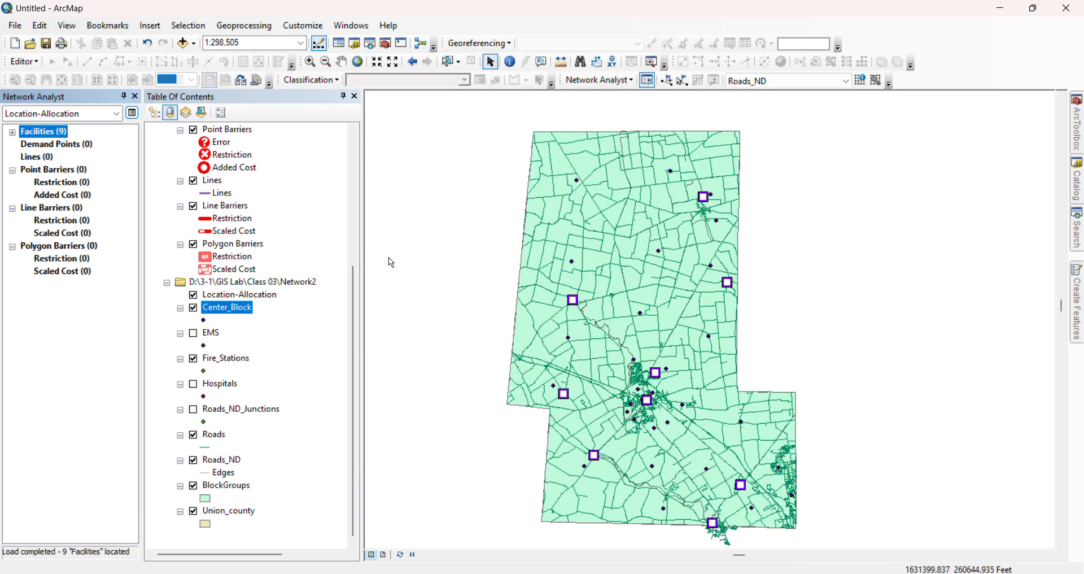
Load Center_Block as the demand points of the location-allocation layer, using the POPULATION field as the weight
click(57, 145)
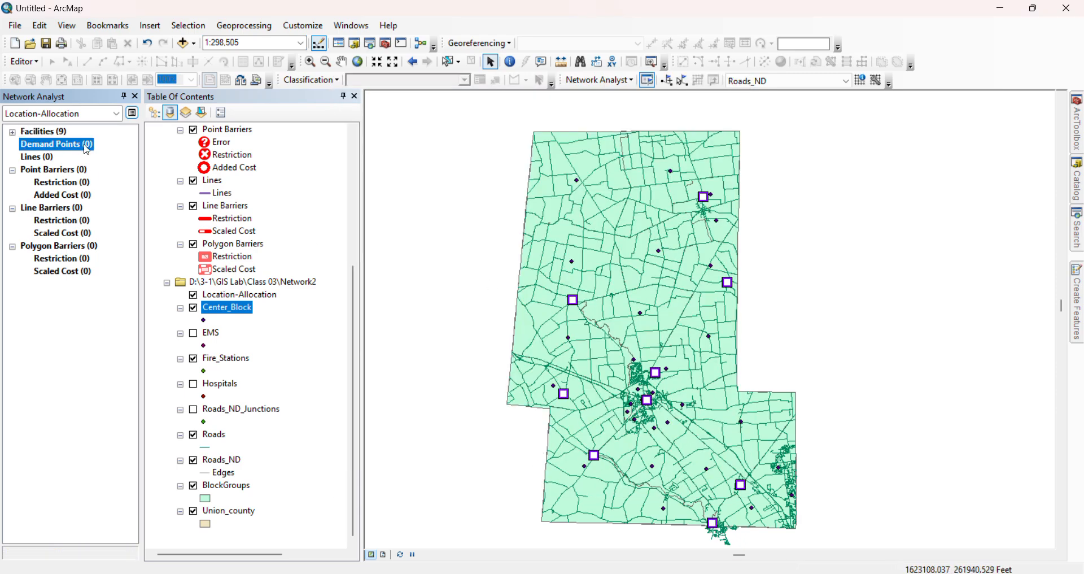
right_click(86, 147)
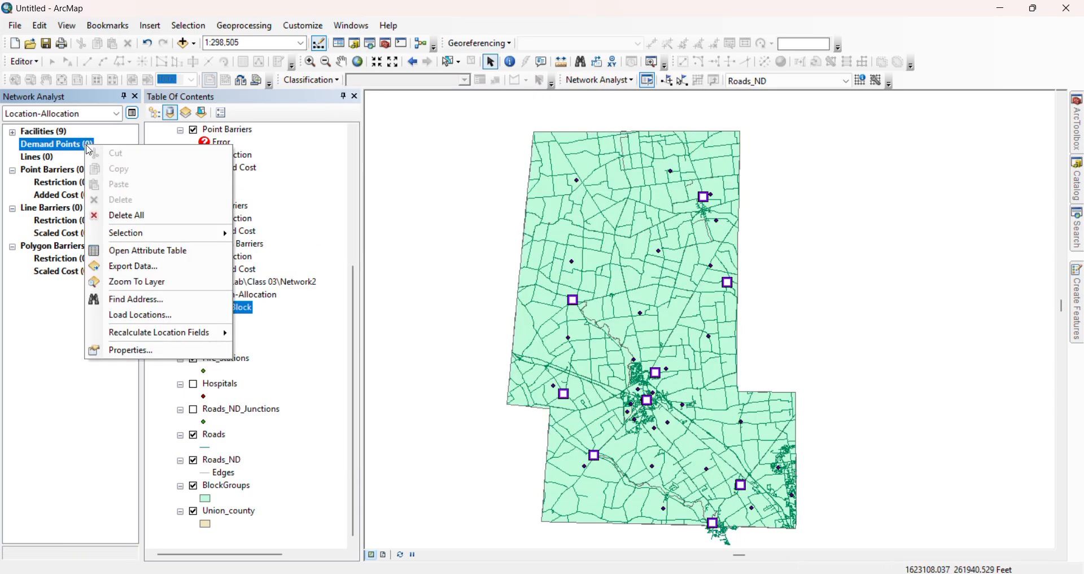
click(164, 315)
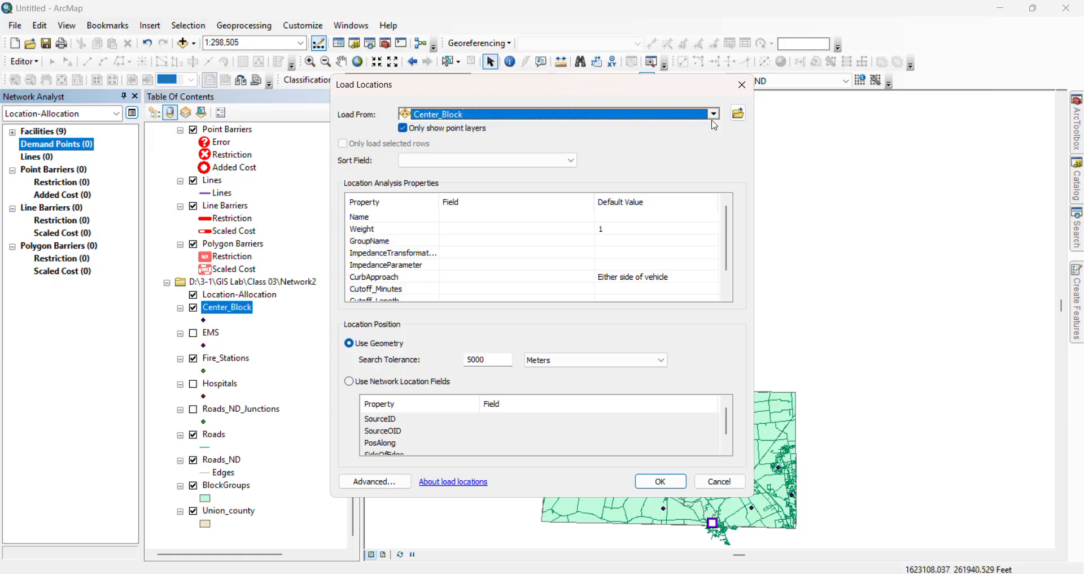
click(451, 232)
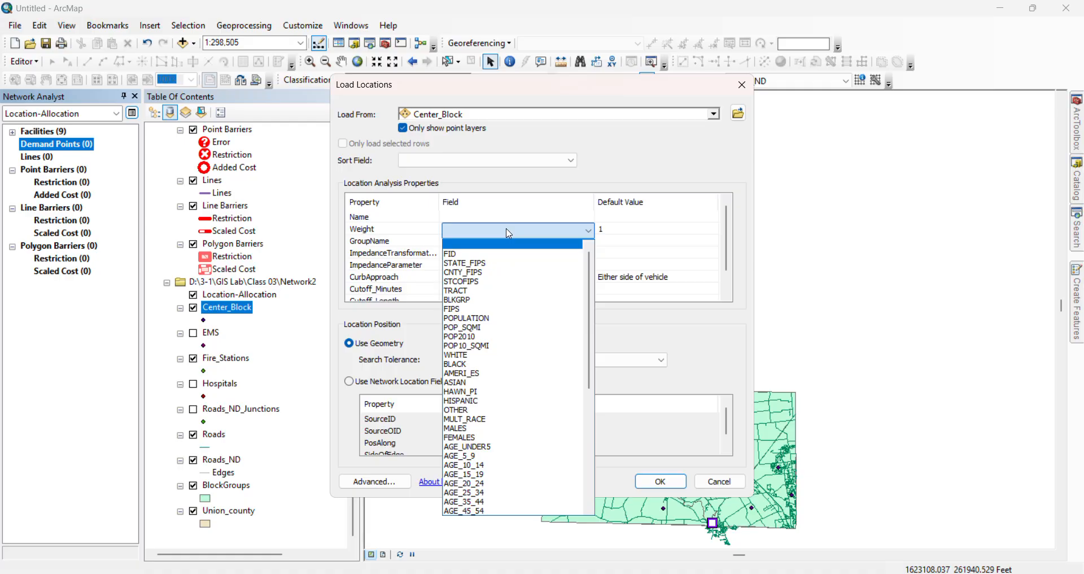
click(514, 318)
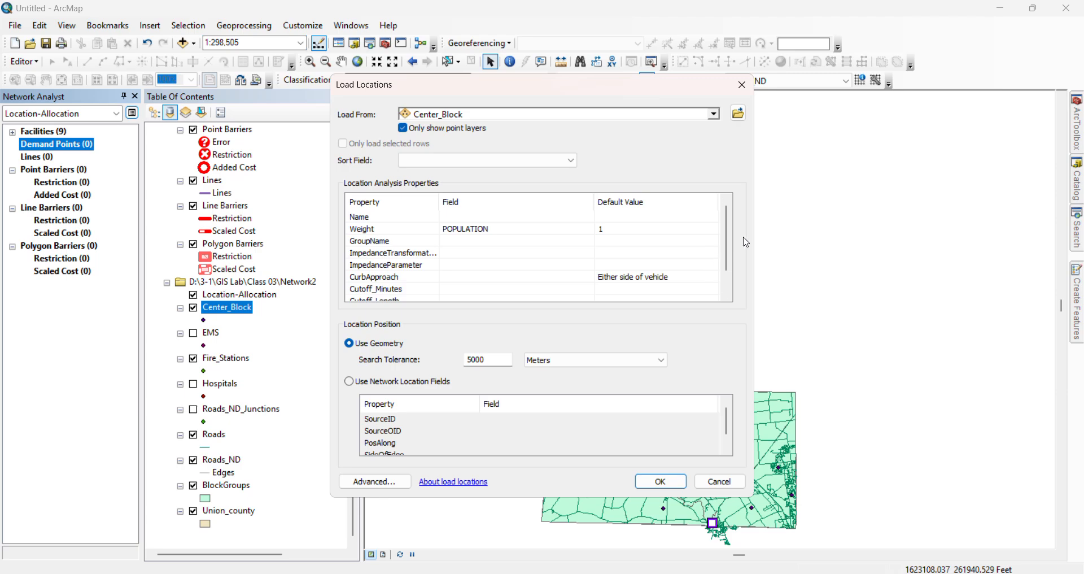
scroll(730, 281, down, 1)
scroll(730, 281, up, 1)
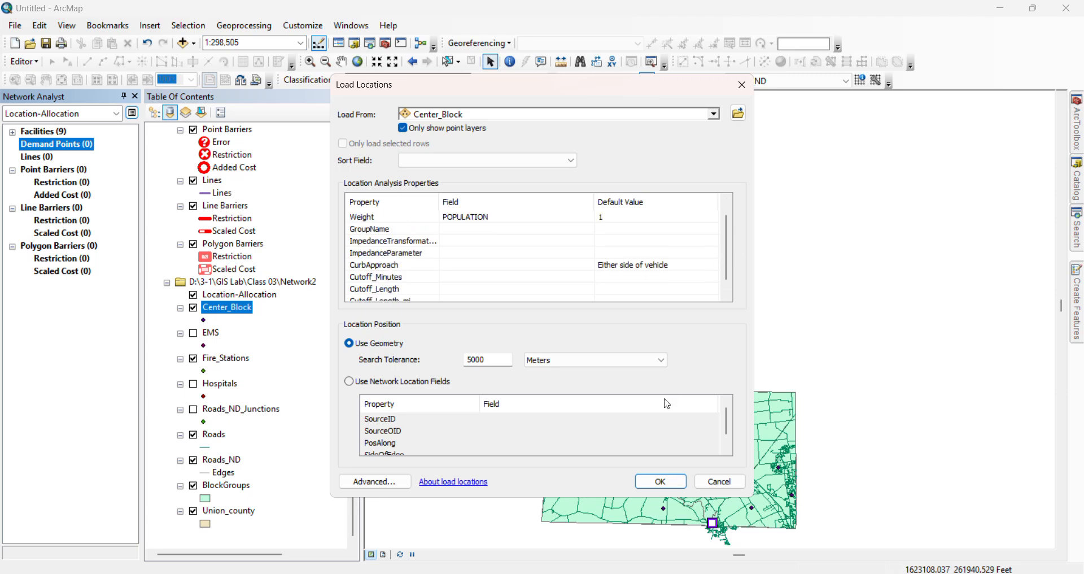
click(661, 481)
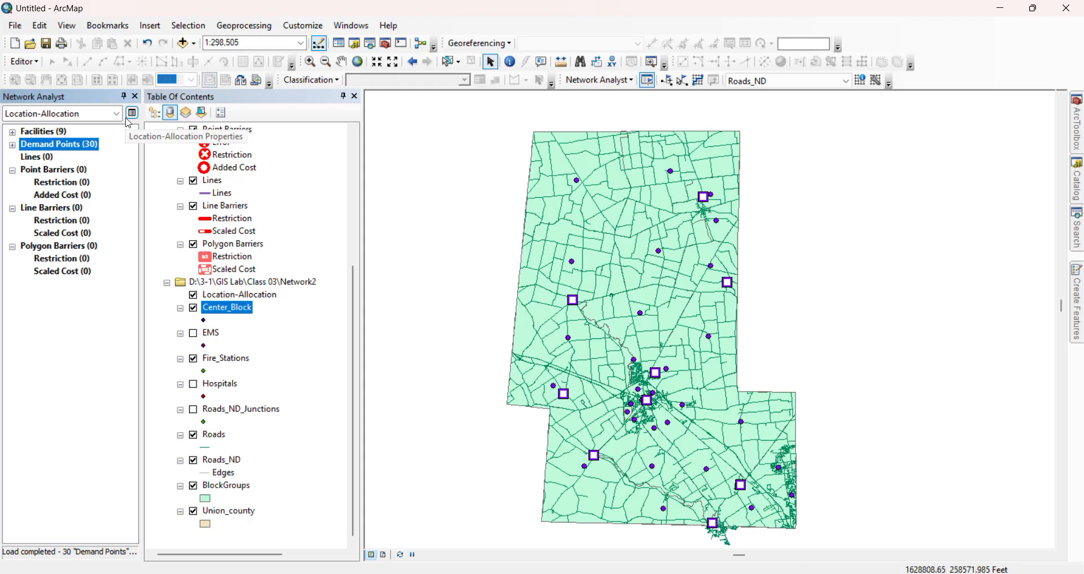
Set the location-allocation layer's advanced settings to choose 5 facilities with an impedance cutoff of 10
click(135, 119)
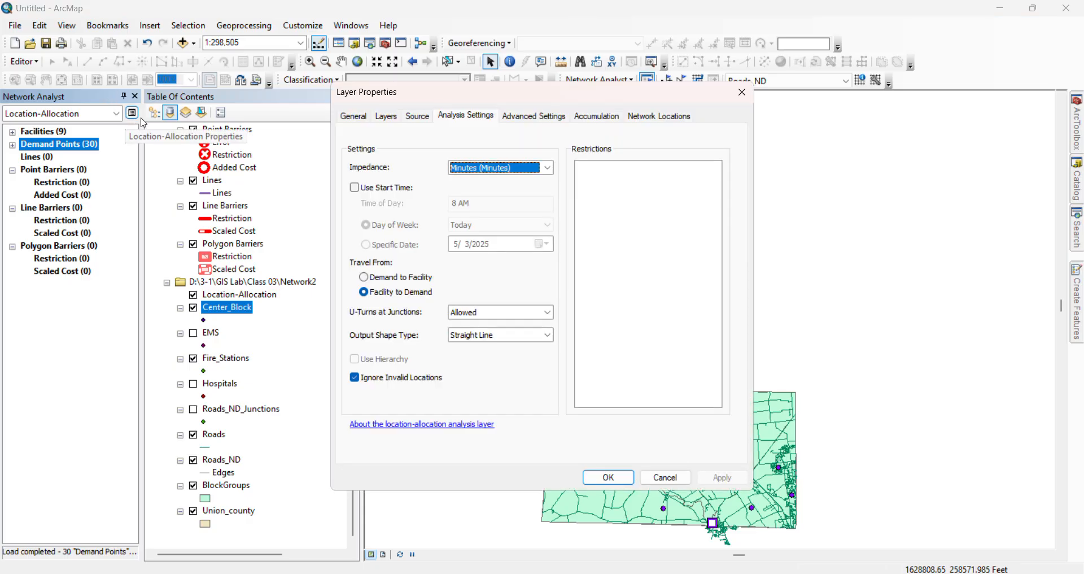
click(355, 116)
click(386, 116)
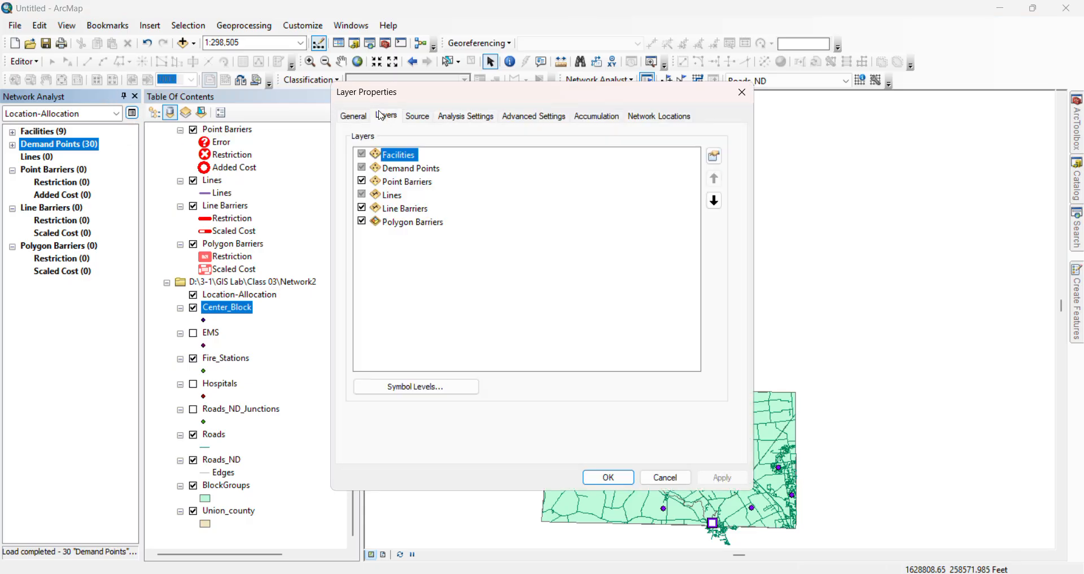
click(418, 116)
click(446, 119)
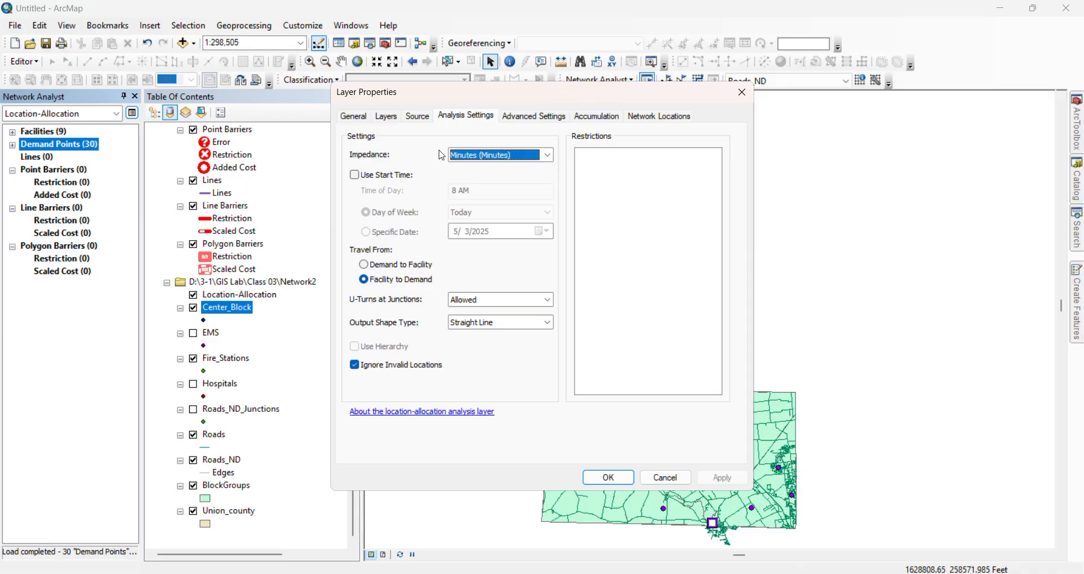
click(528, 115)
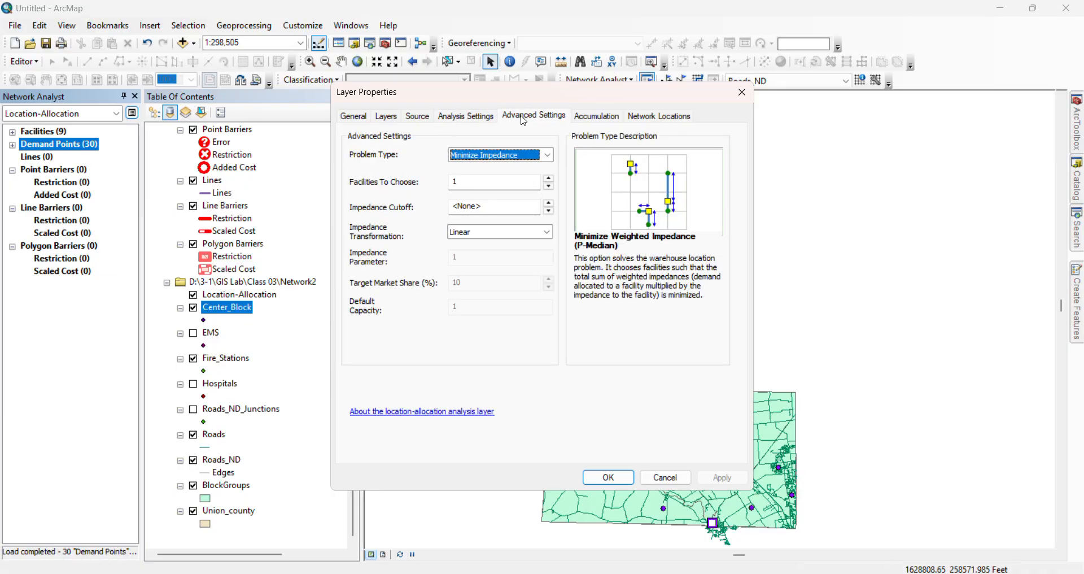
key(Tab)
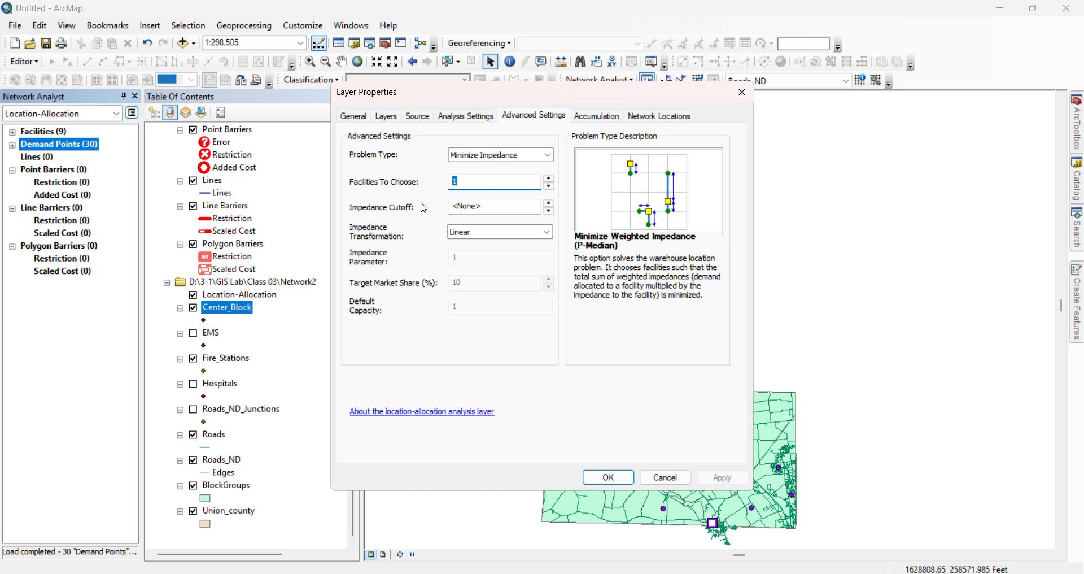
text(5)
click(531, 210)
drag(530, 209, 433, 201)
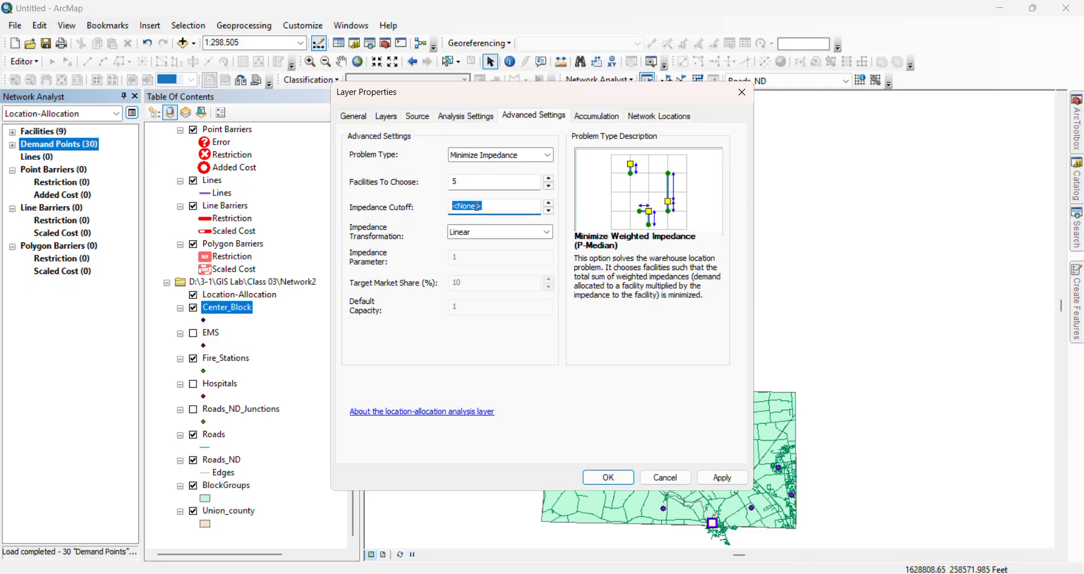
text(10)
key(Return)
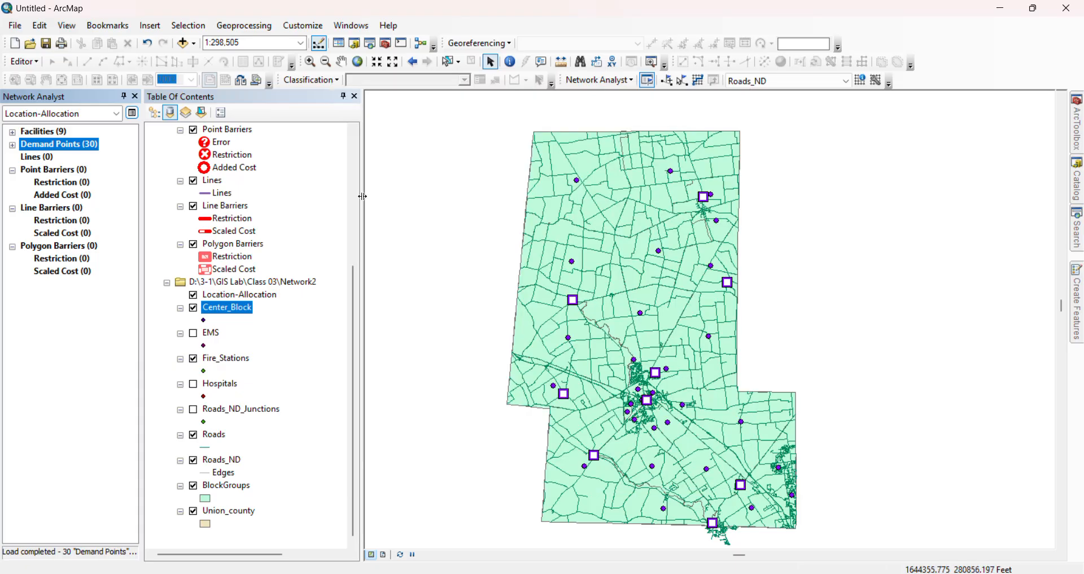
Change the location-allocation problem type to Maximize Coverage
click(132, 113)
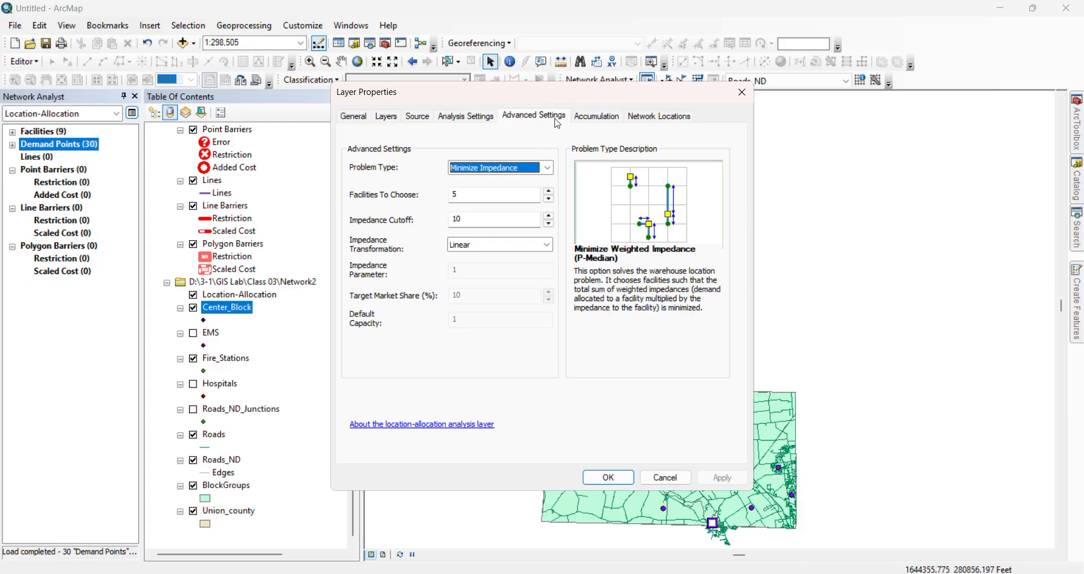
click(547, 167)
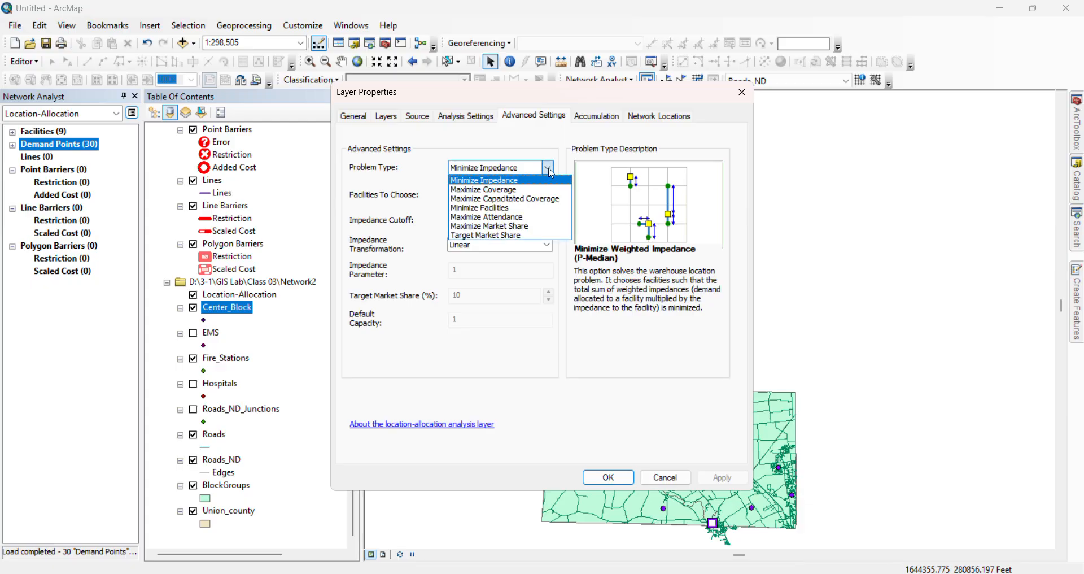
click(542, 179)
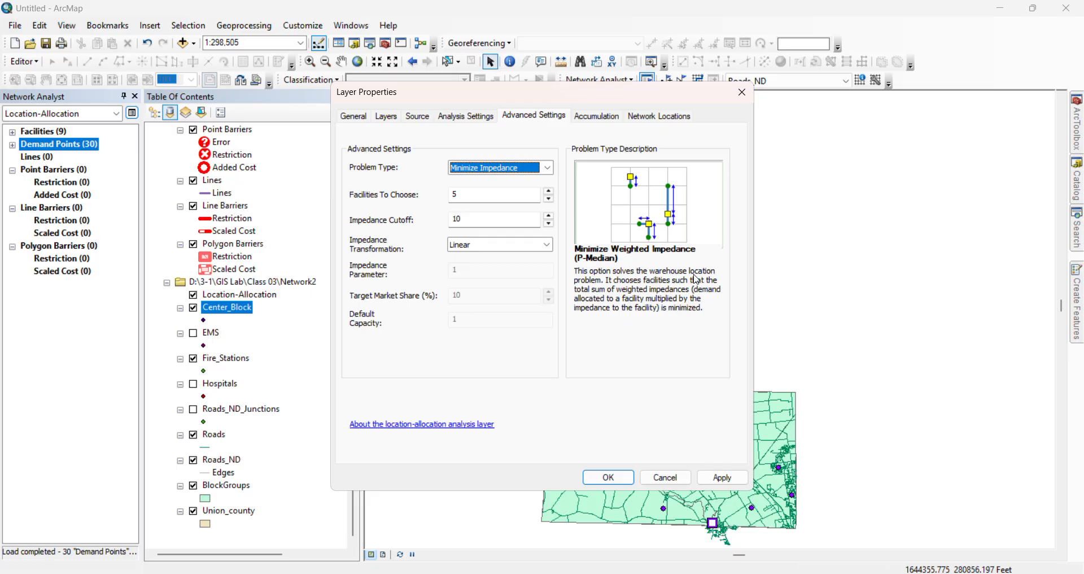
click(547, 167)
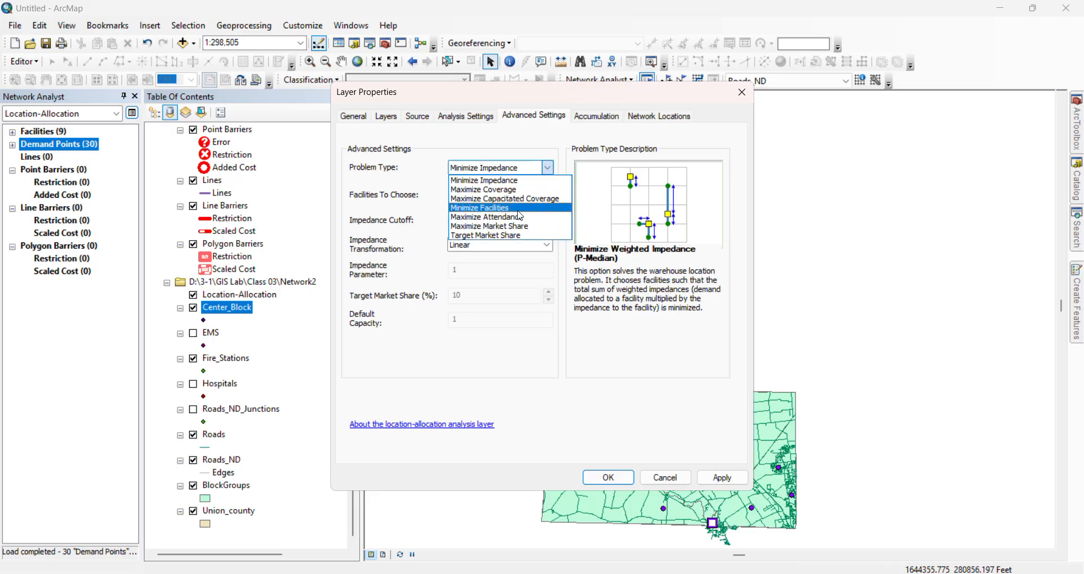
click(505, 189)
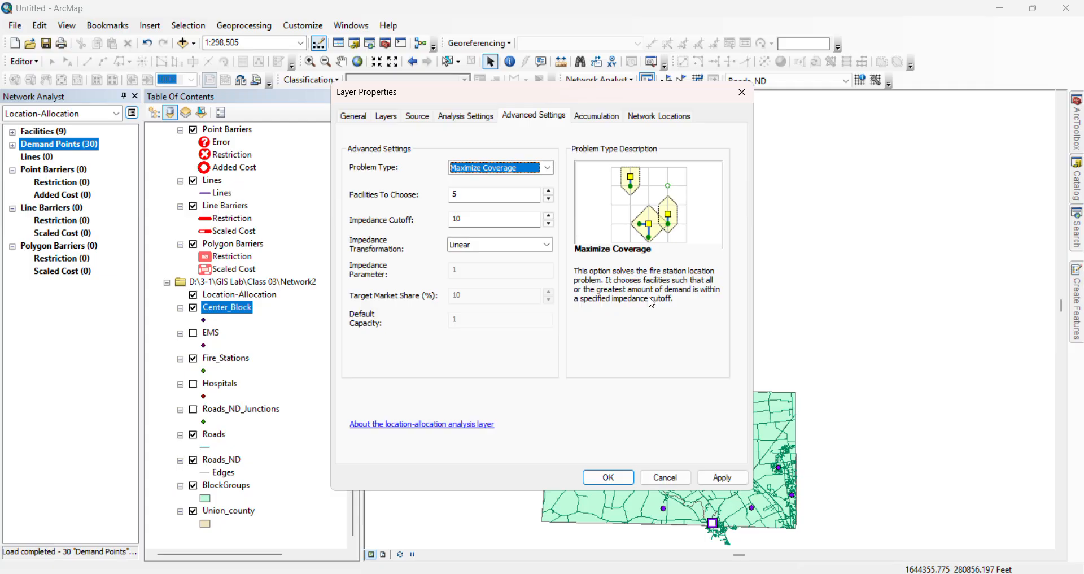
Review the accumulation attributes and network location settings, and apply the location-allocation layer's properties
click(597, 117)
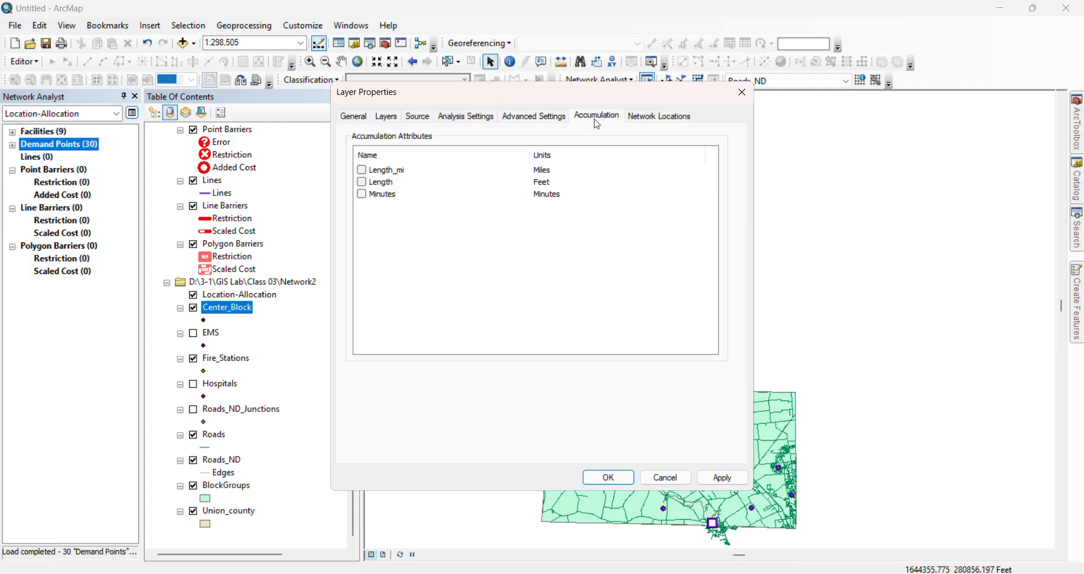
click(556, 115)
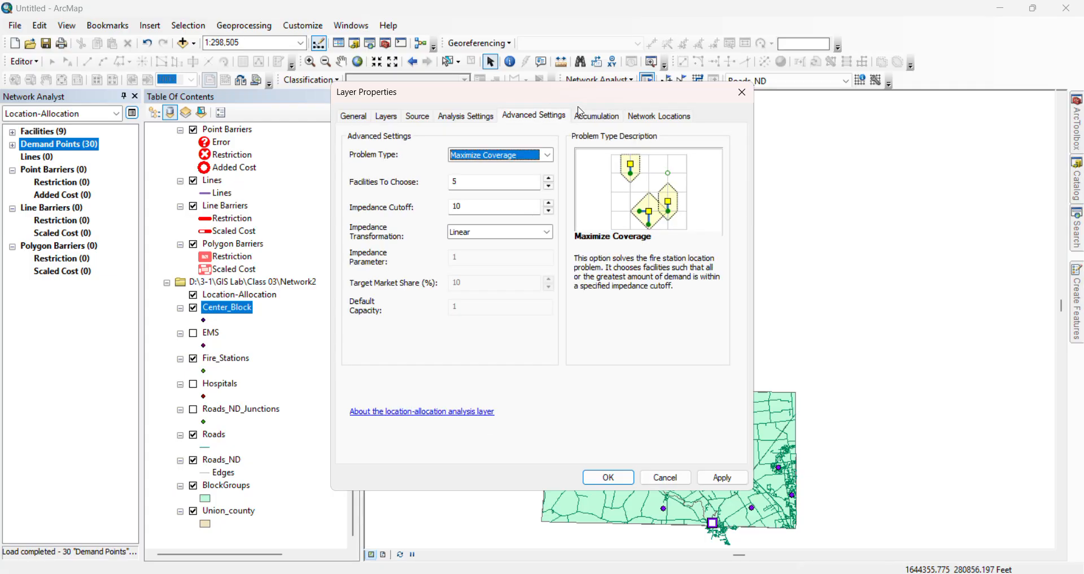
click(598, 116)
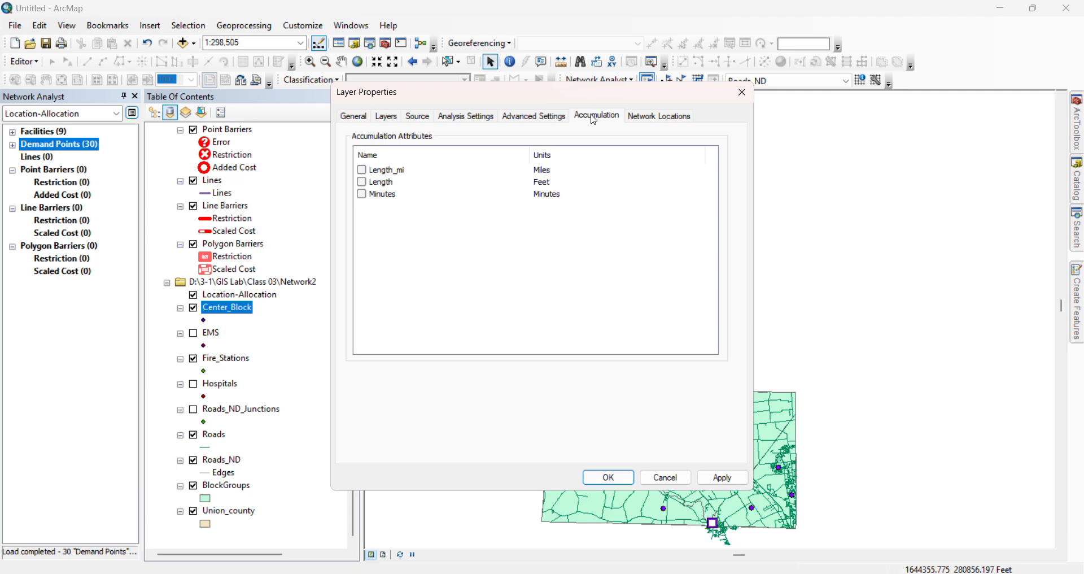
click(366, 170)
click(656, 117)
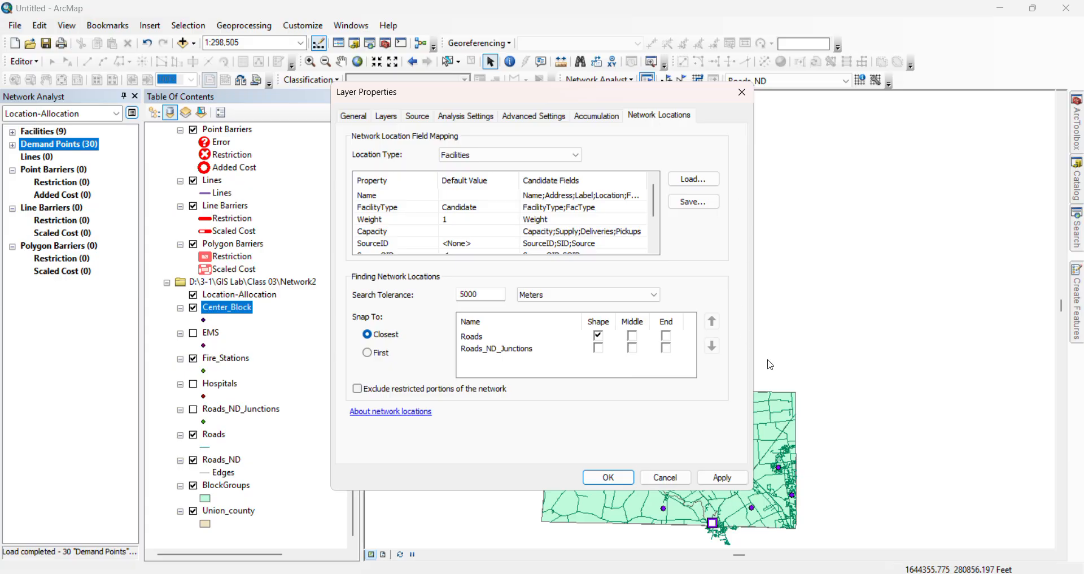
click(731, 478)
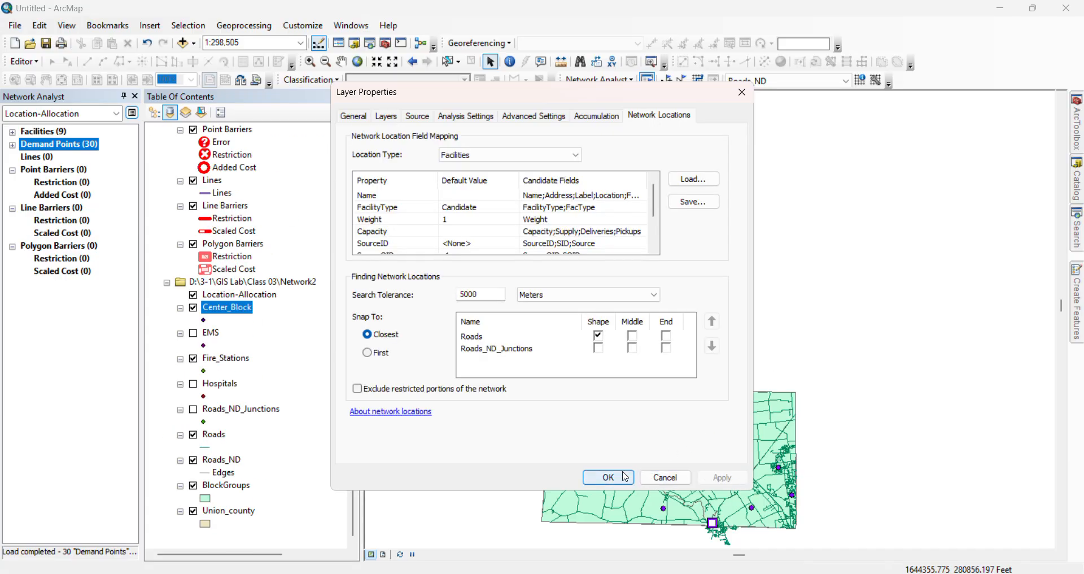
click(654, 478)
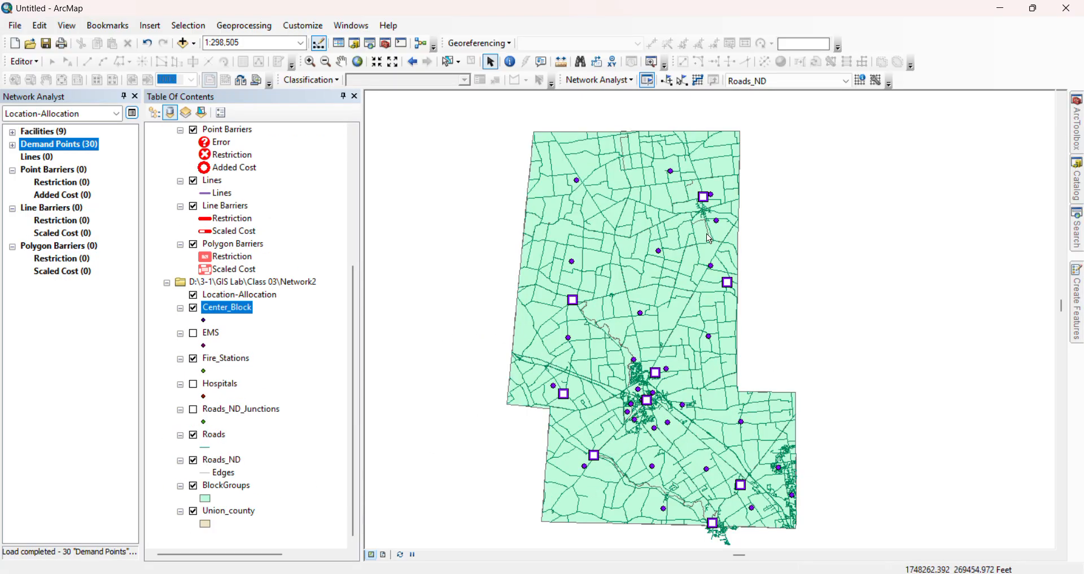
Solve the location-allocation analysis and inspect the lines between the facilities and demand points on the map
click(699, 84)
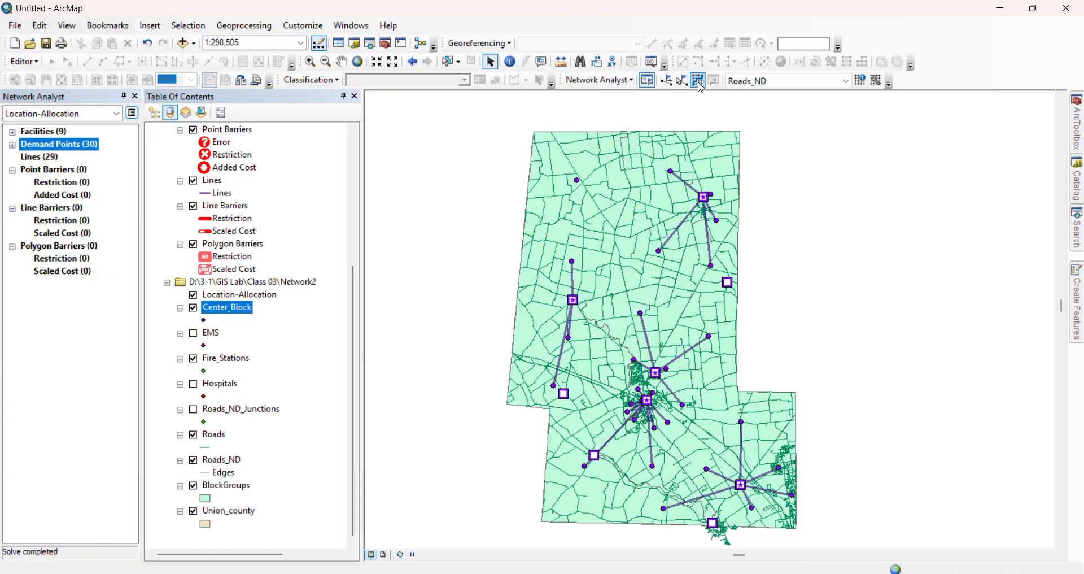
scroll(676, 366, down, 1)
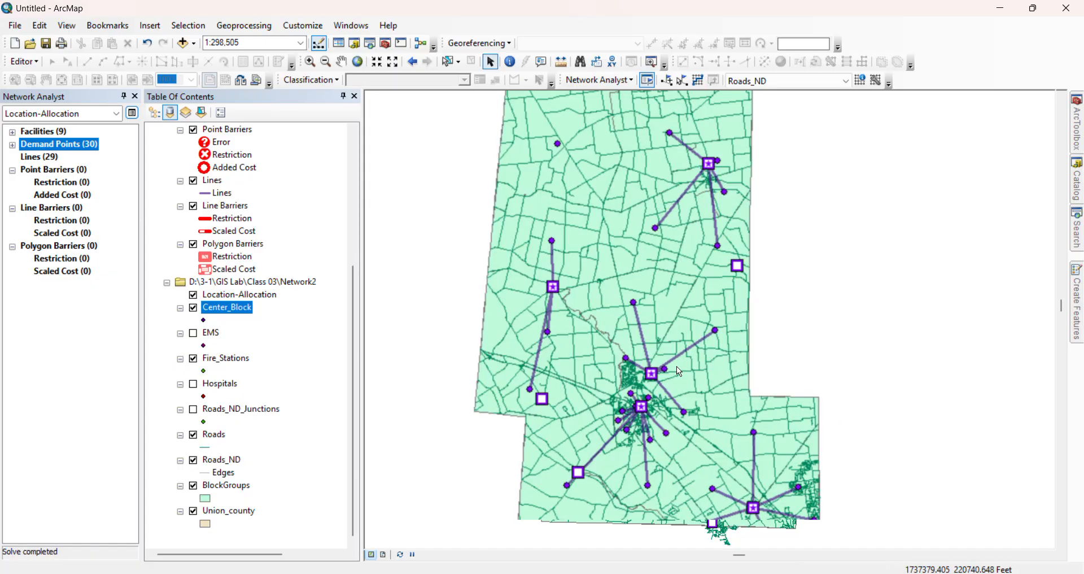
scroll(677, 365, down, 2)
scroll(632, 396, up, 2)
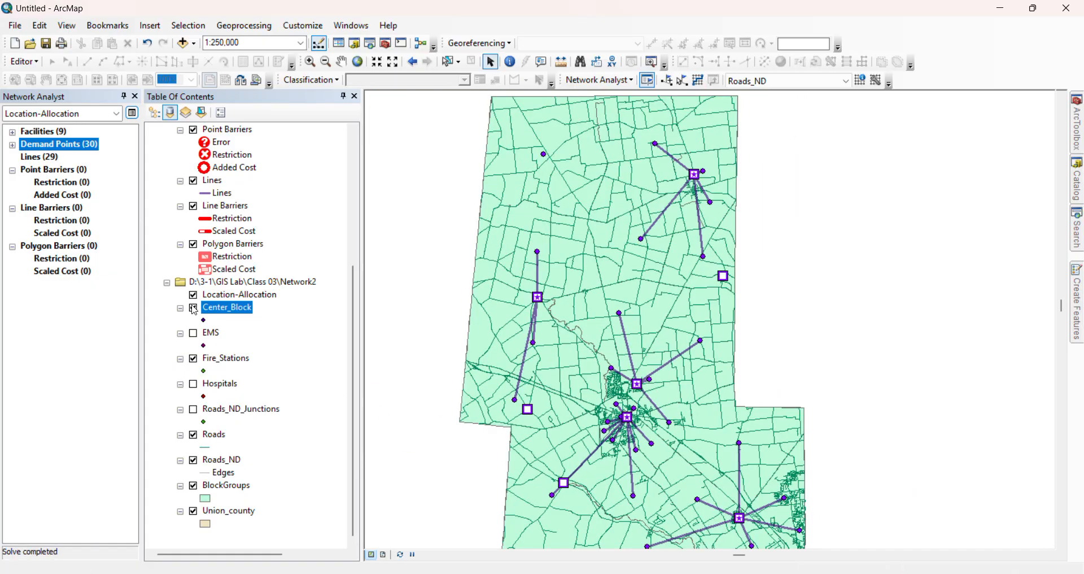
Search the symbol styles for "fire", and recolor the existing Chosen facilities symbol yellow
scroll(257, 204, up, 4)
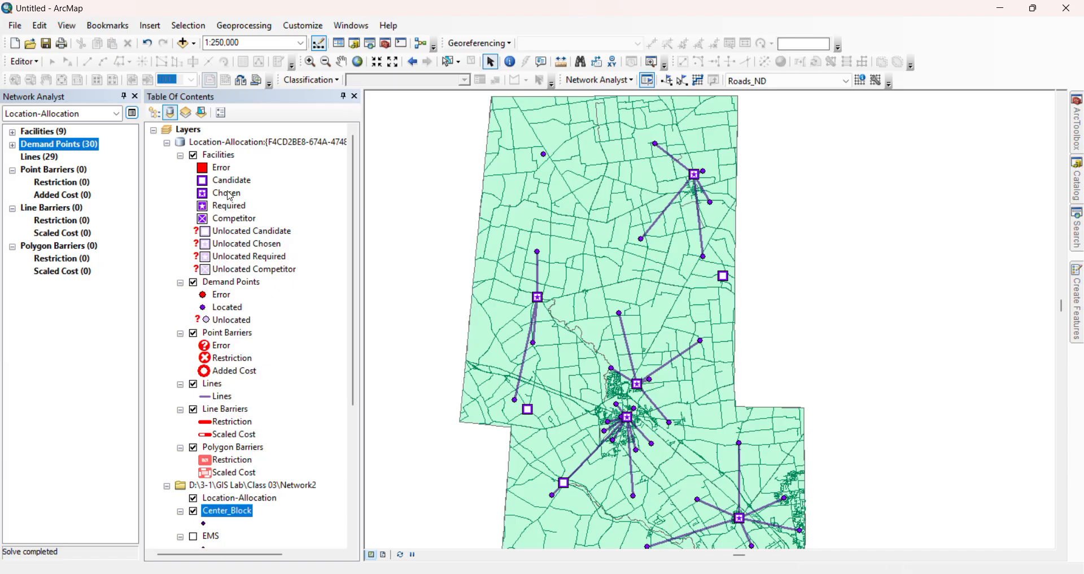
click(235, 195)
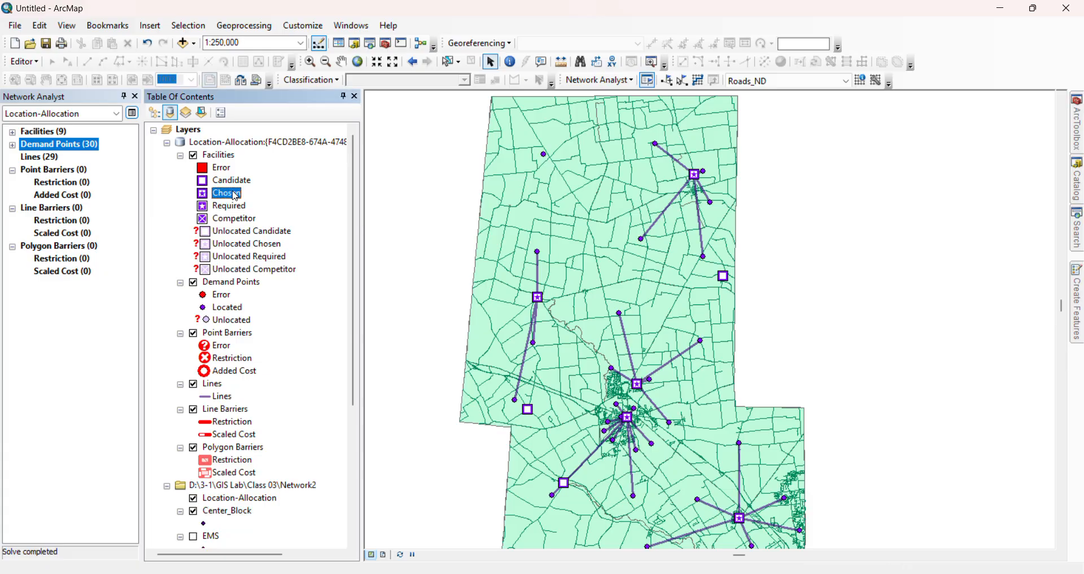
click(203, 194)
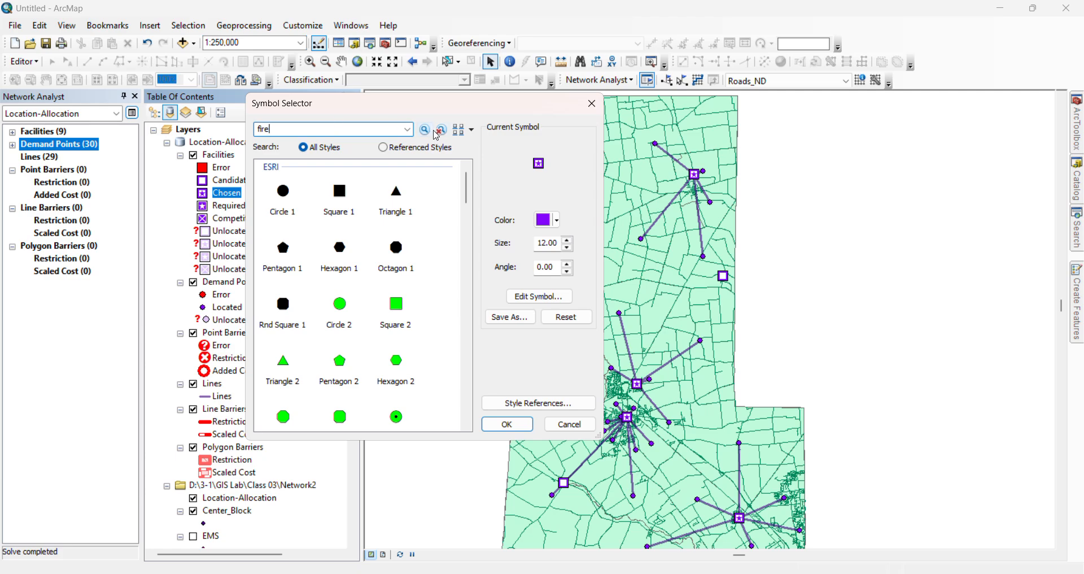
click(425, 130)
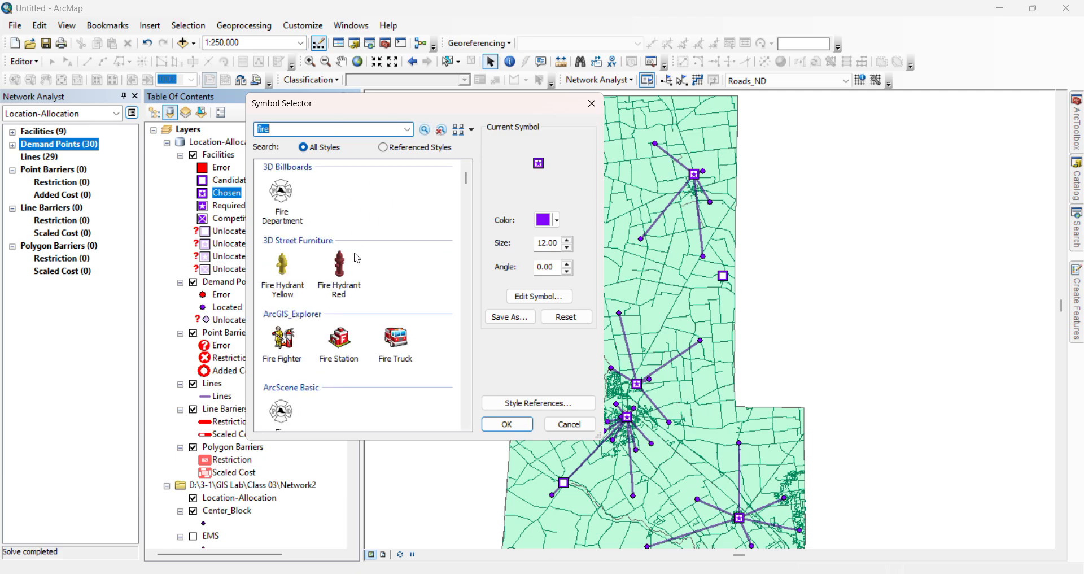
scroll(374, 306, down, 3)
scroll(406, 283, down, 3)
click(557, 221)
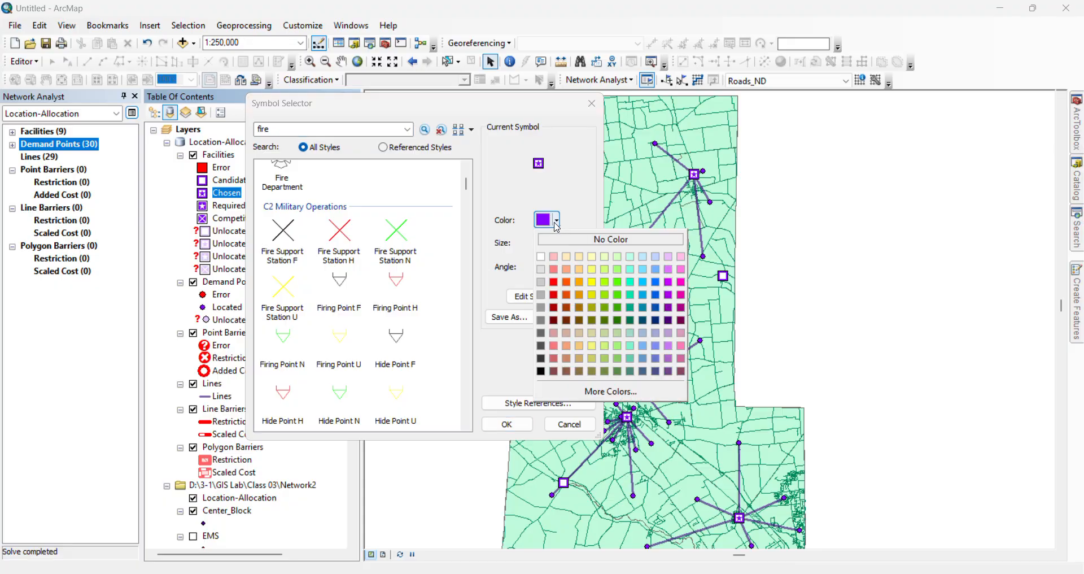
click(581, 270)
click(506, 424)
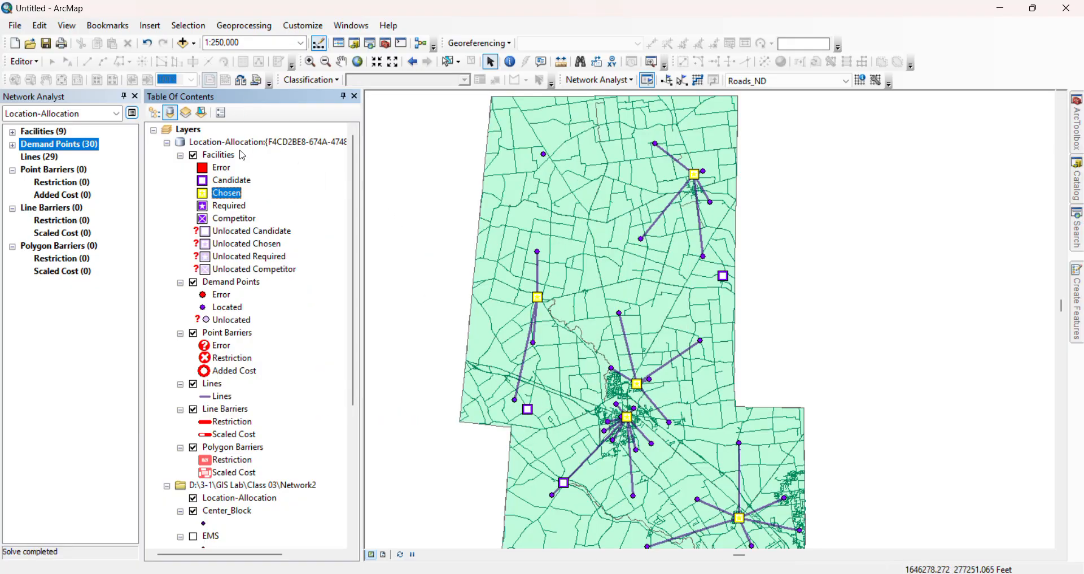
Search the symbol styles for "fire" and apply the ArcGIS_Explorer Fire Station symbol to the Chosen facilities
click(202, 193)
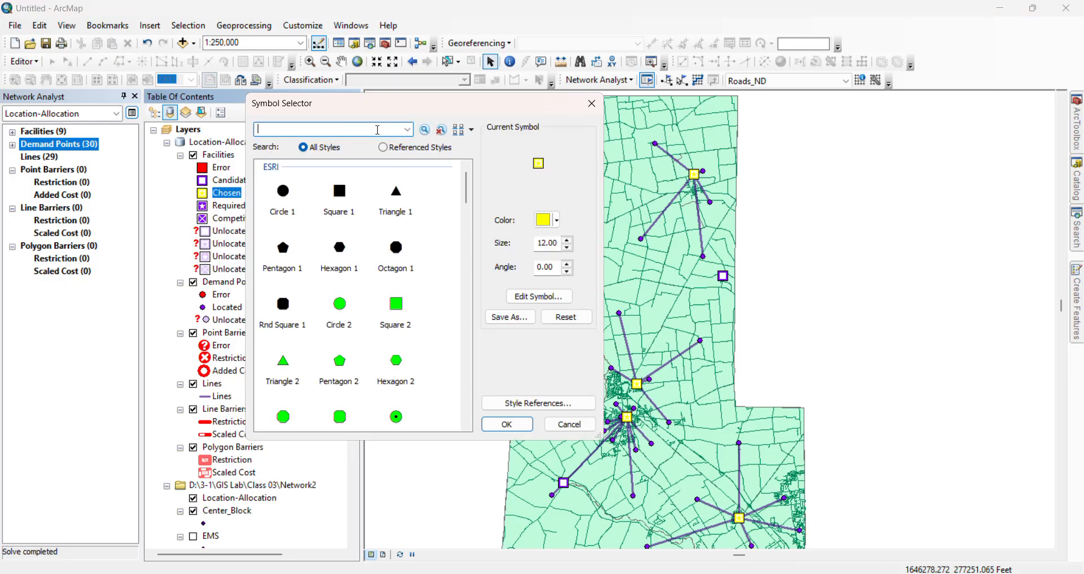
text(fire)
key(Return)
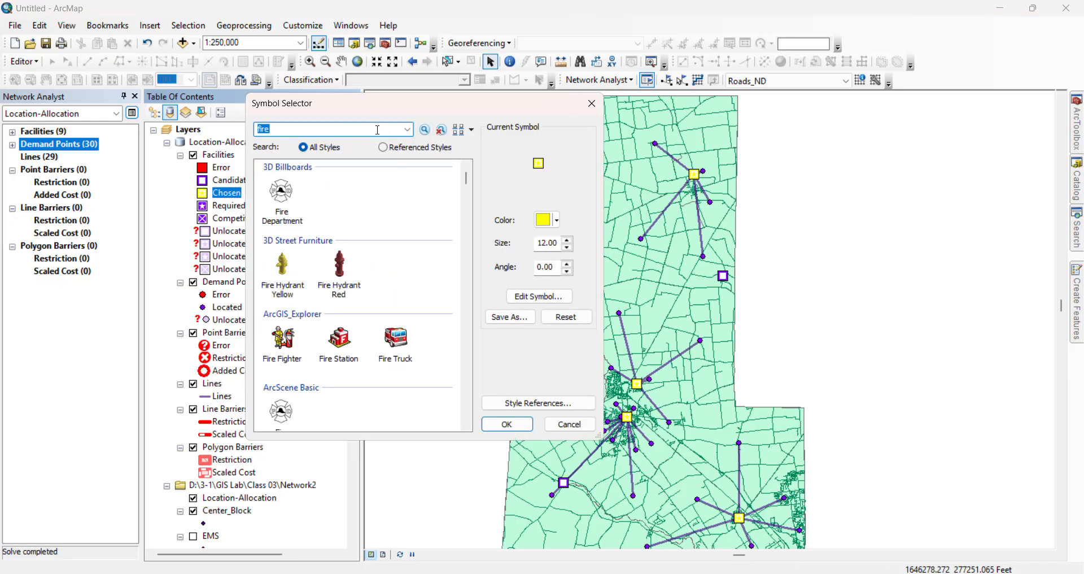
click(340, 347)
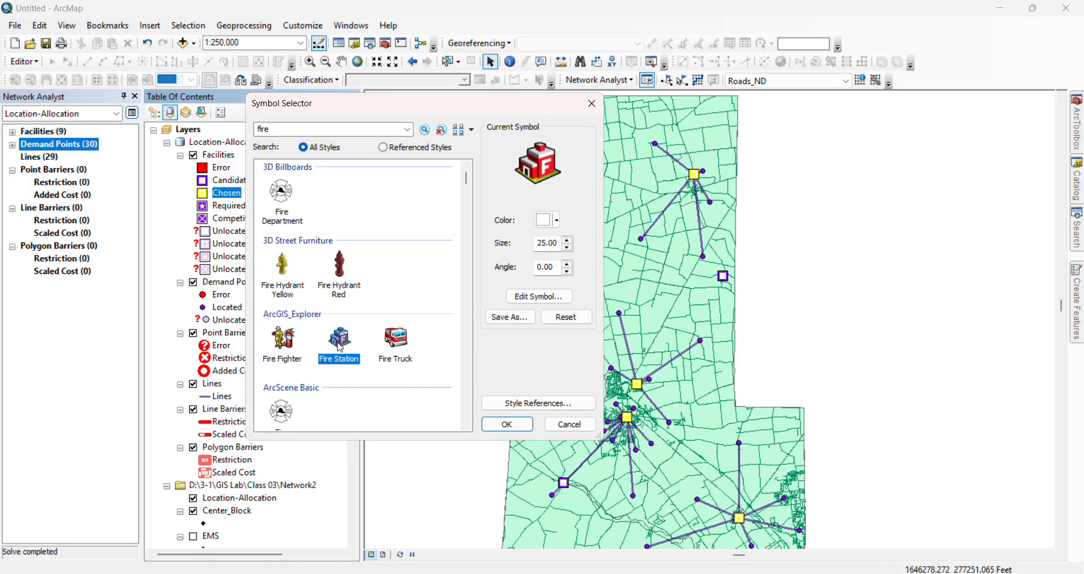
click(507, 424)
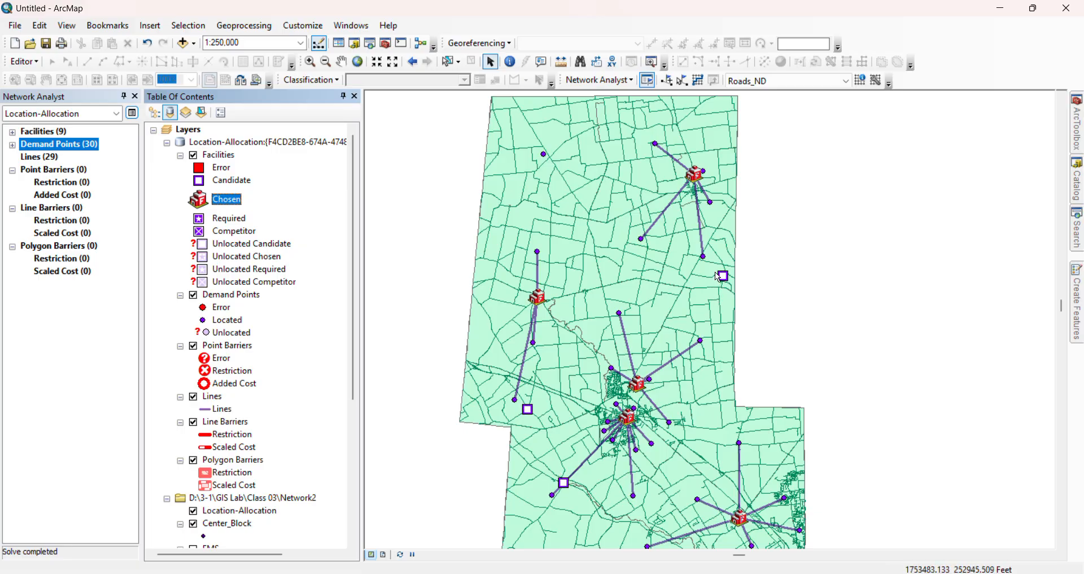
Examine the chosen fire stations and the lines to their allocated demand points across the whole map, and select the Lines class
scroll(786, 434, up, 1)
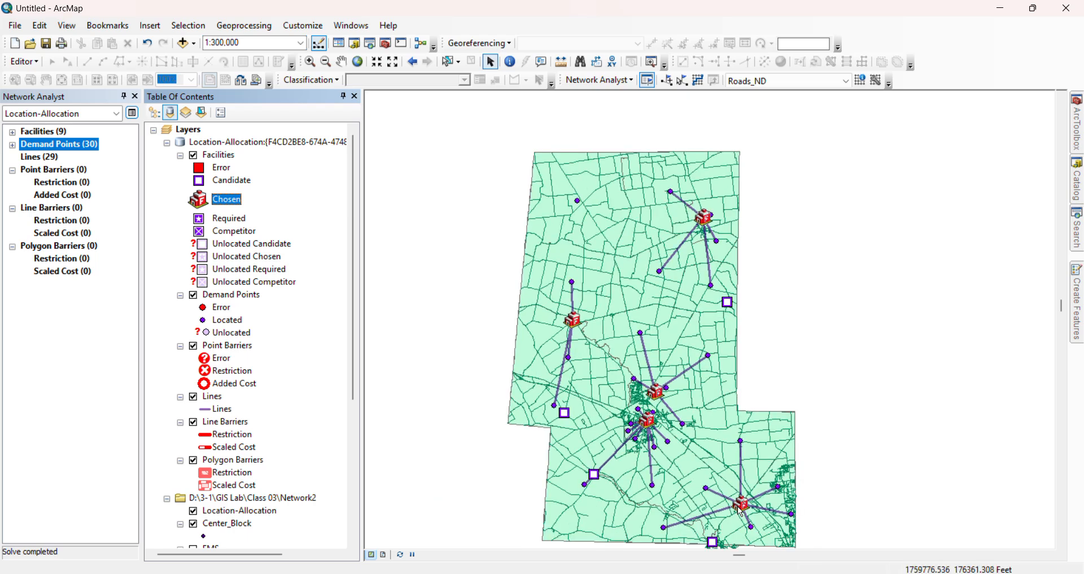
drag(669, 361, 650, 334)
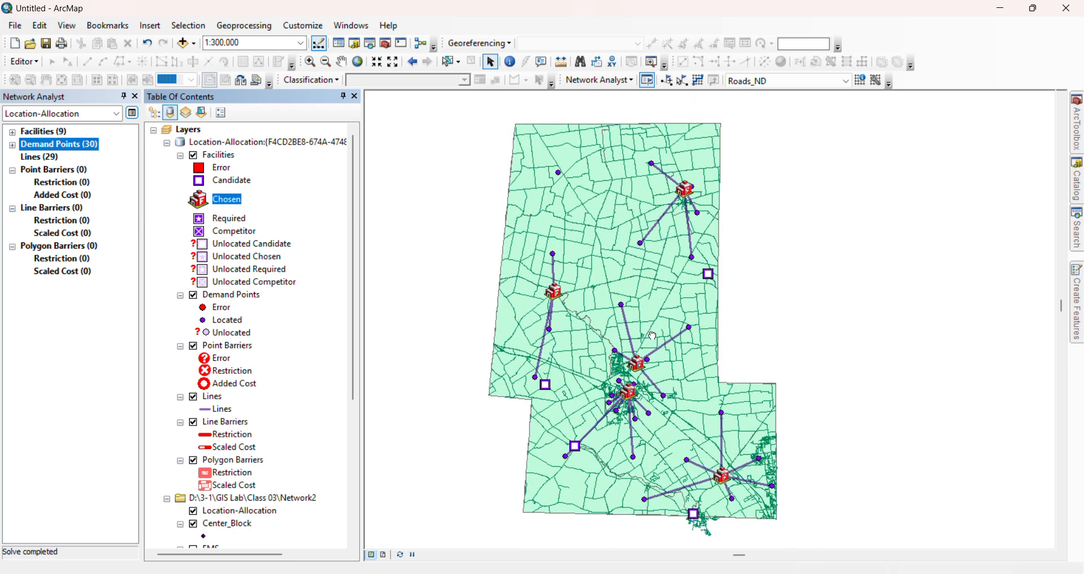
scroll(652, 333, up, 1)
scroll(615, 328, down, 1)
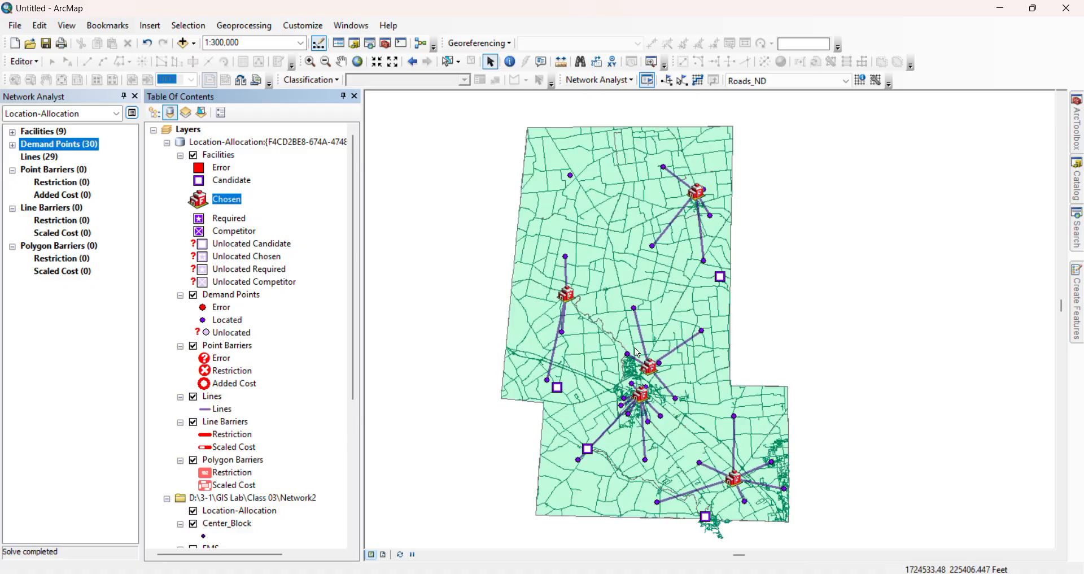
drag(646, 341, 667, 331)
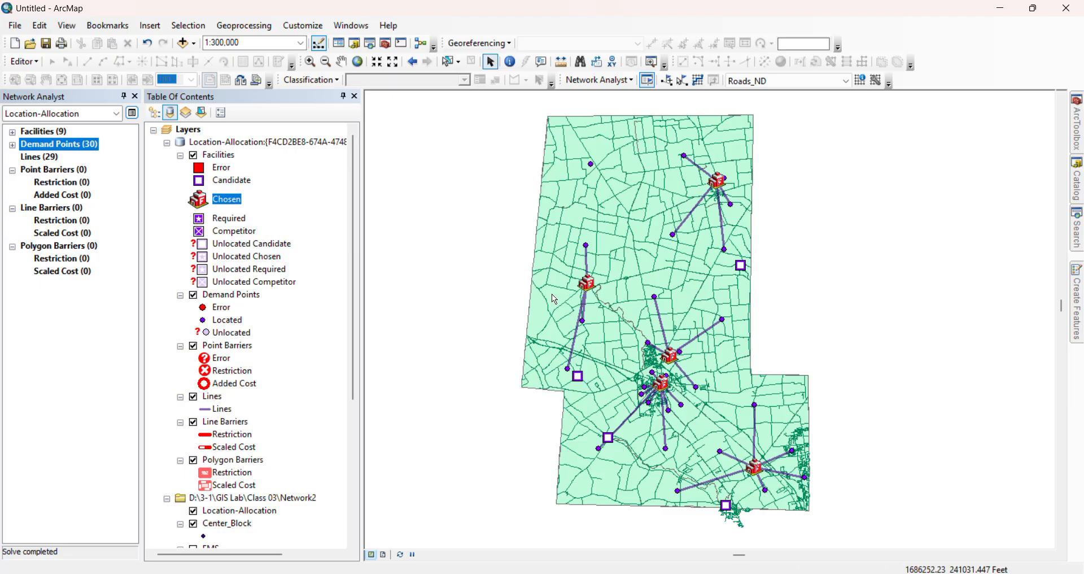
click(25, 158)
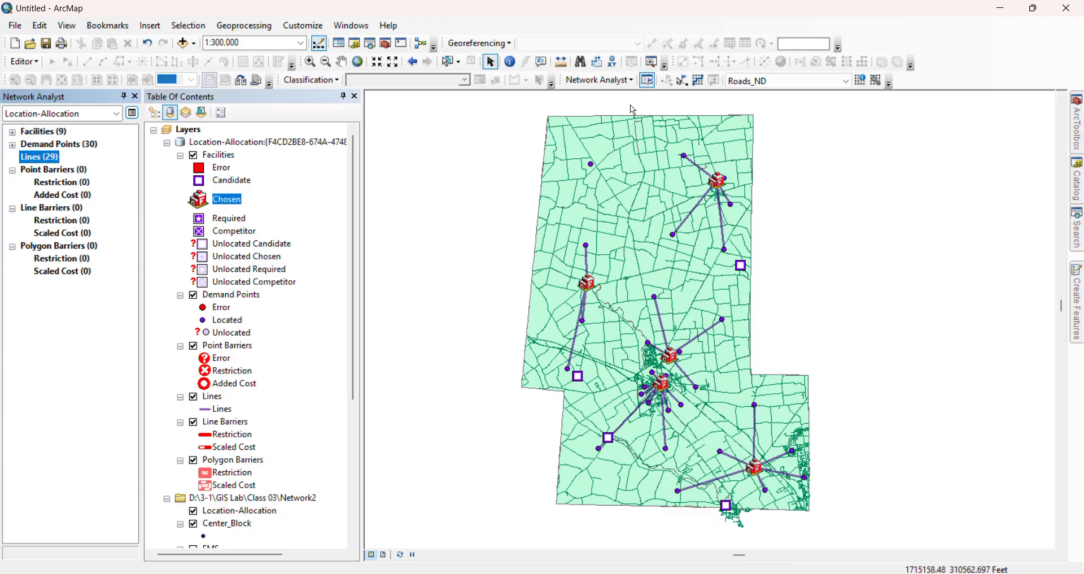
click(633, 84)
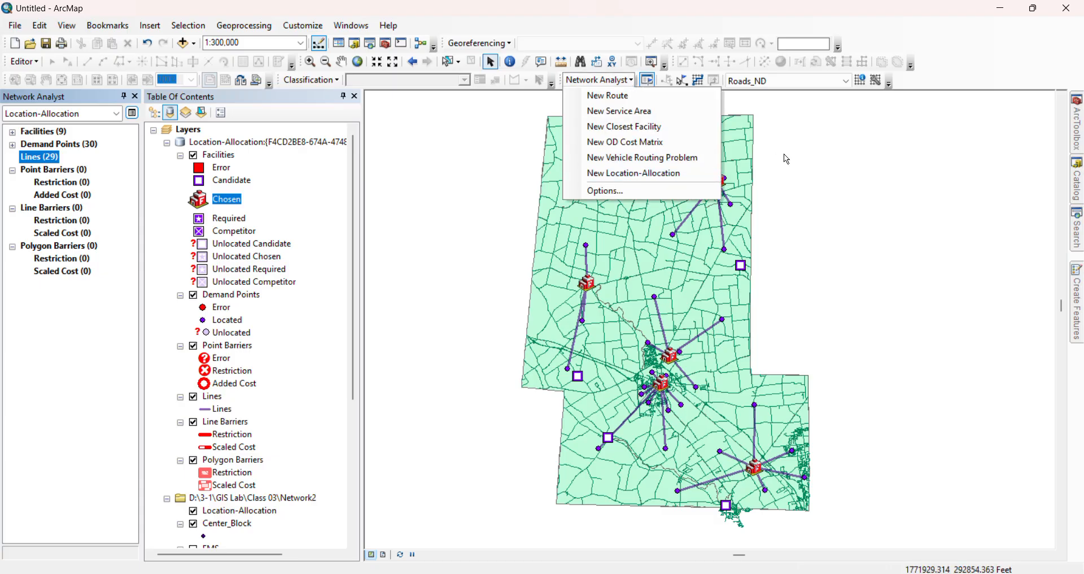
click(803, 228)
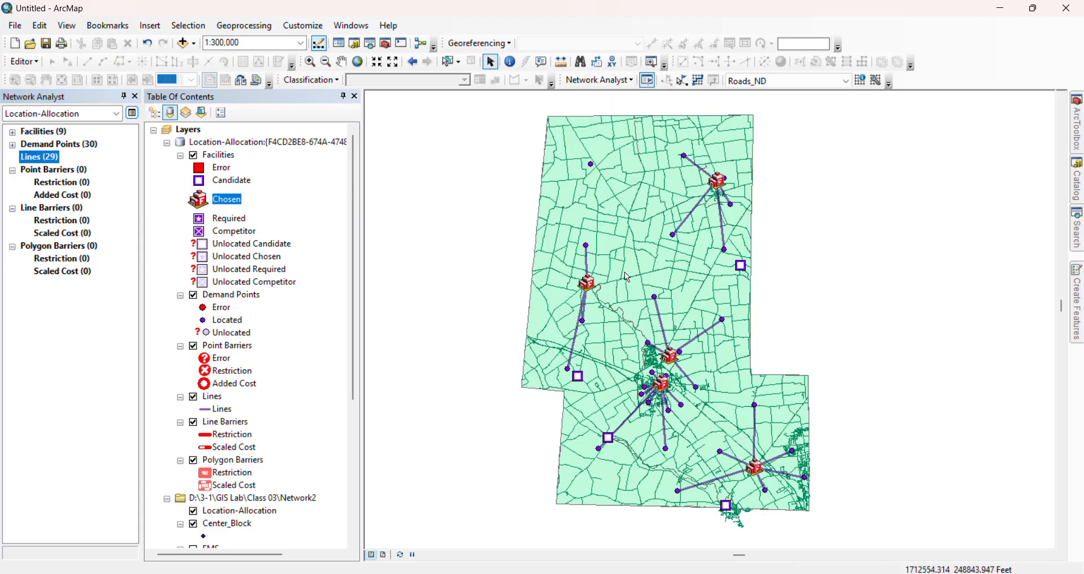
scroll(643, 261, up, 1)
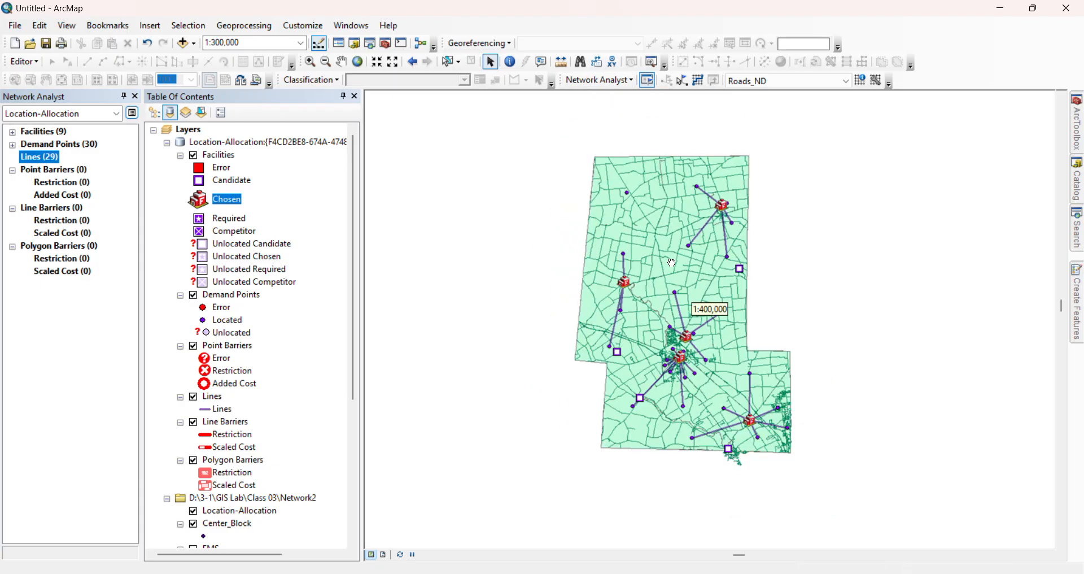
scroll(662, 286, down, 1)
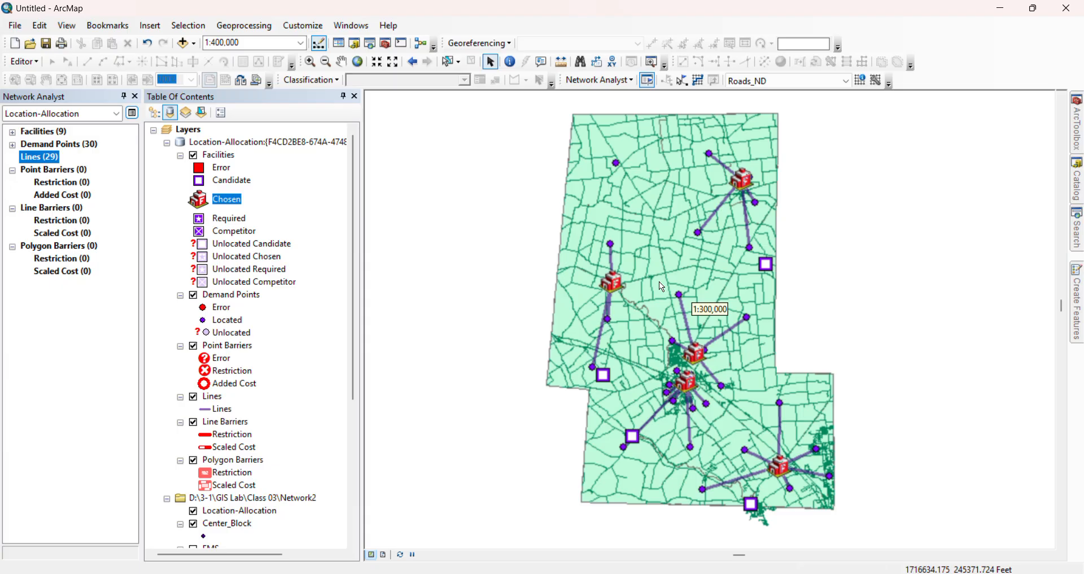